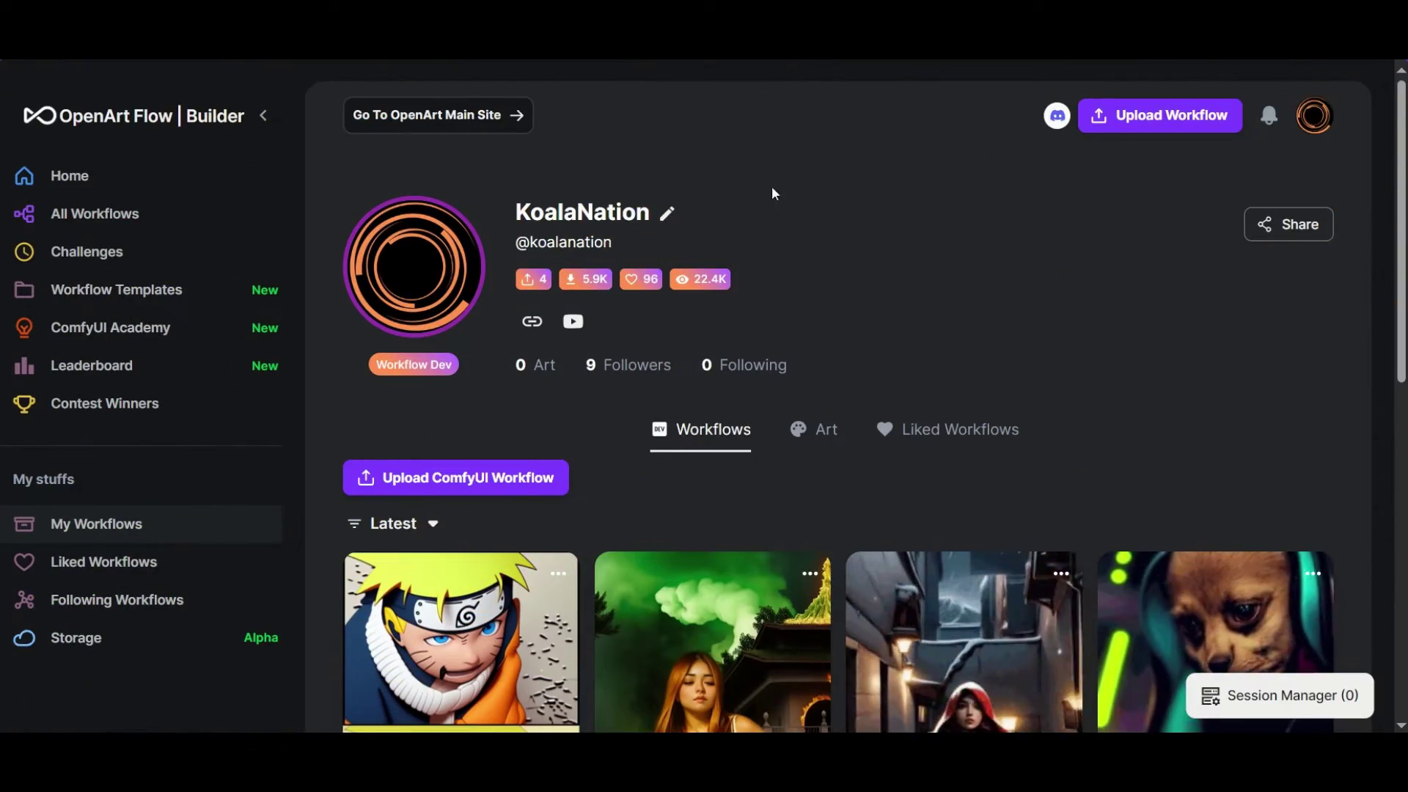
# Step: Open the 2D to 3D Animation workflow from the profile's list of published workflows
pyautogui.scroll(-1, 777, 187)
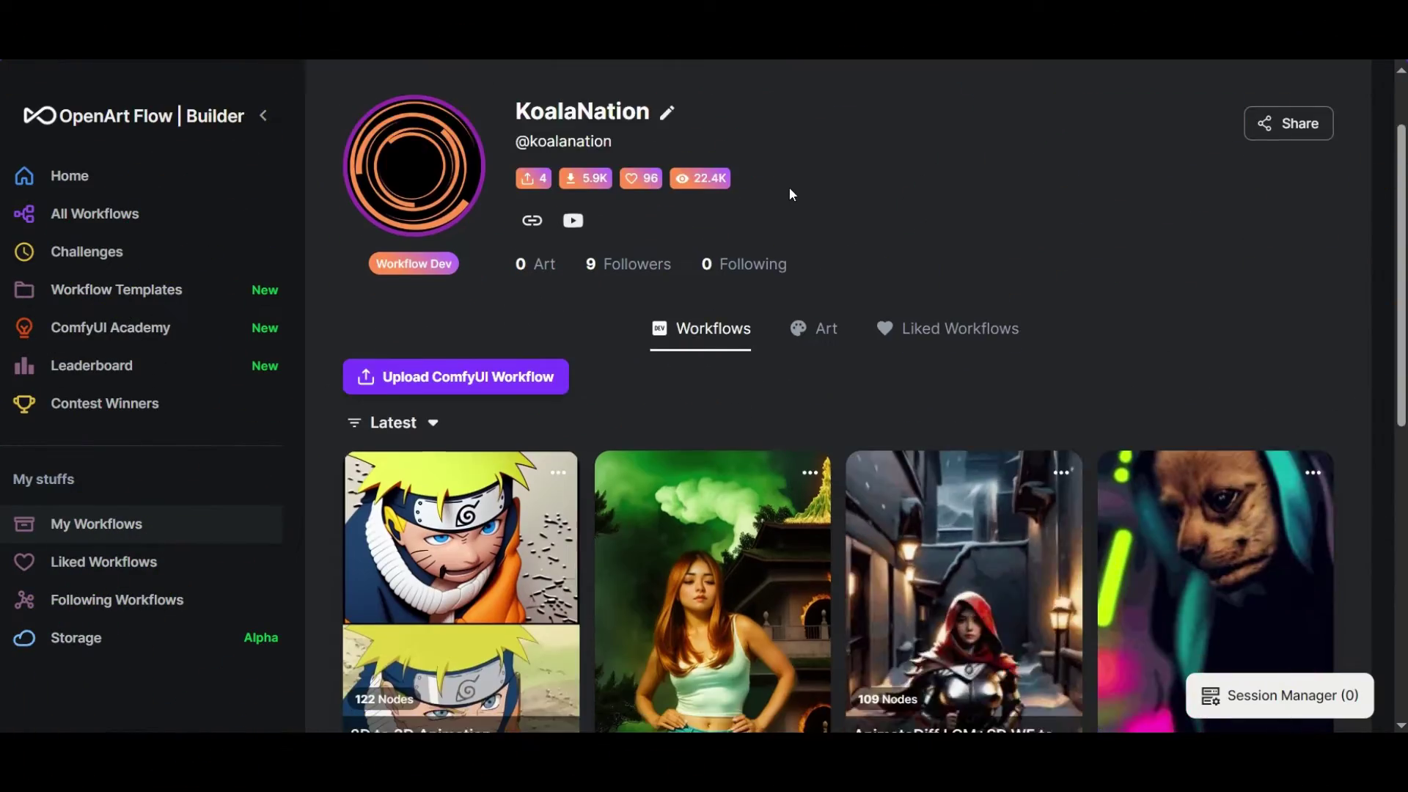
pyautogui.scroll(-3, 789, 187)
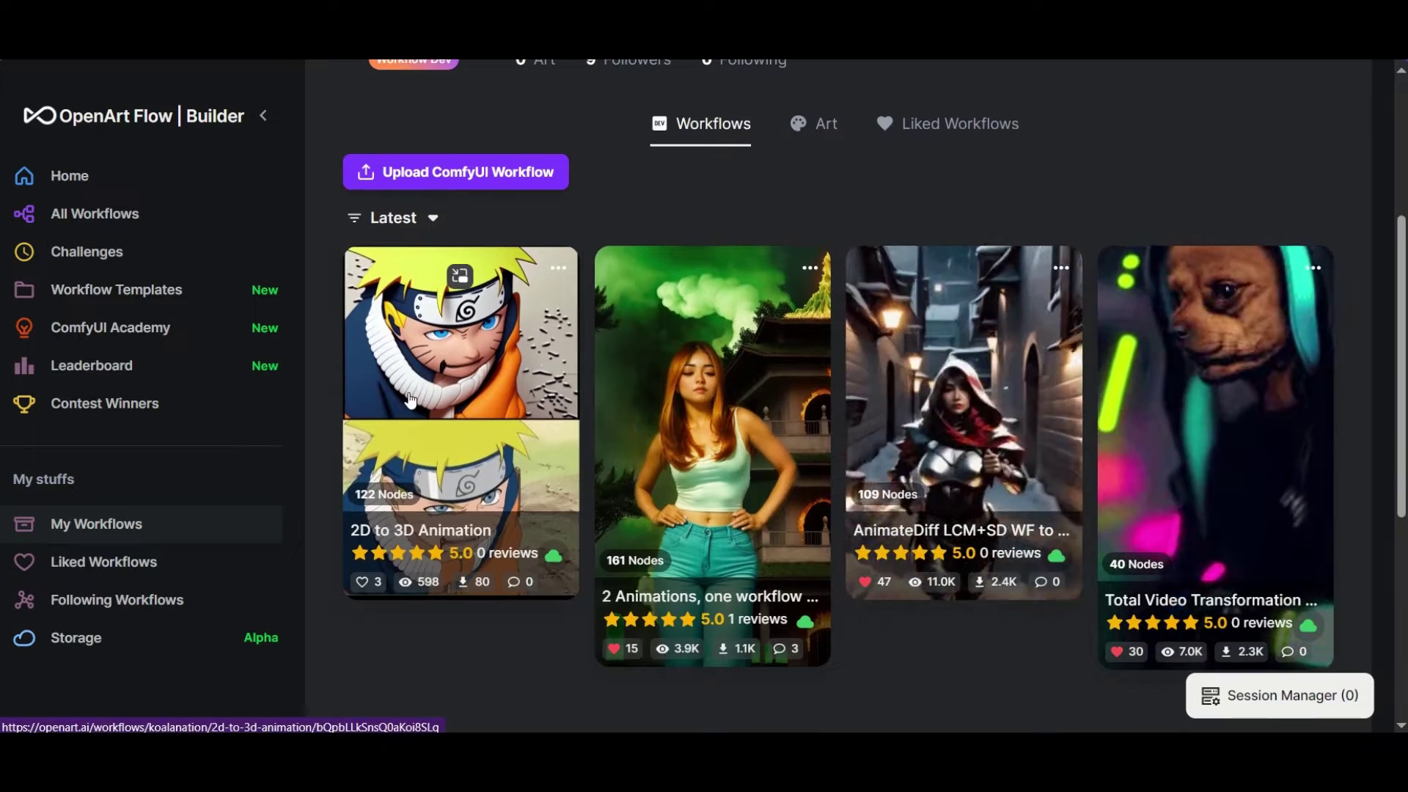
pyautogui.click(409, 399)
# Step: Review the preview images and the description of what the 2D to 3D Animation workflow does
pyautogui.scroll(-5, 616, 377)
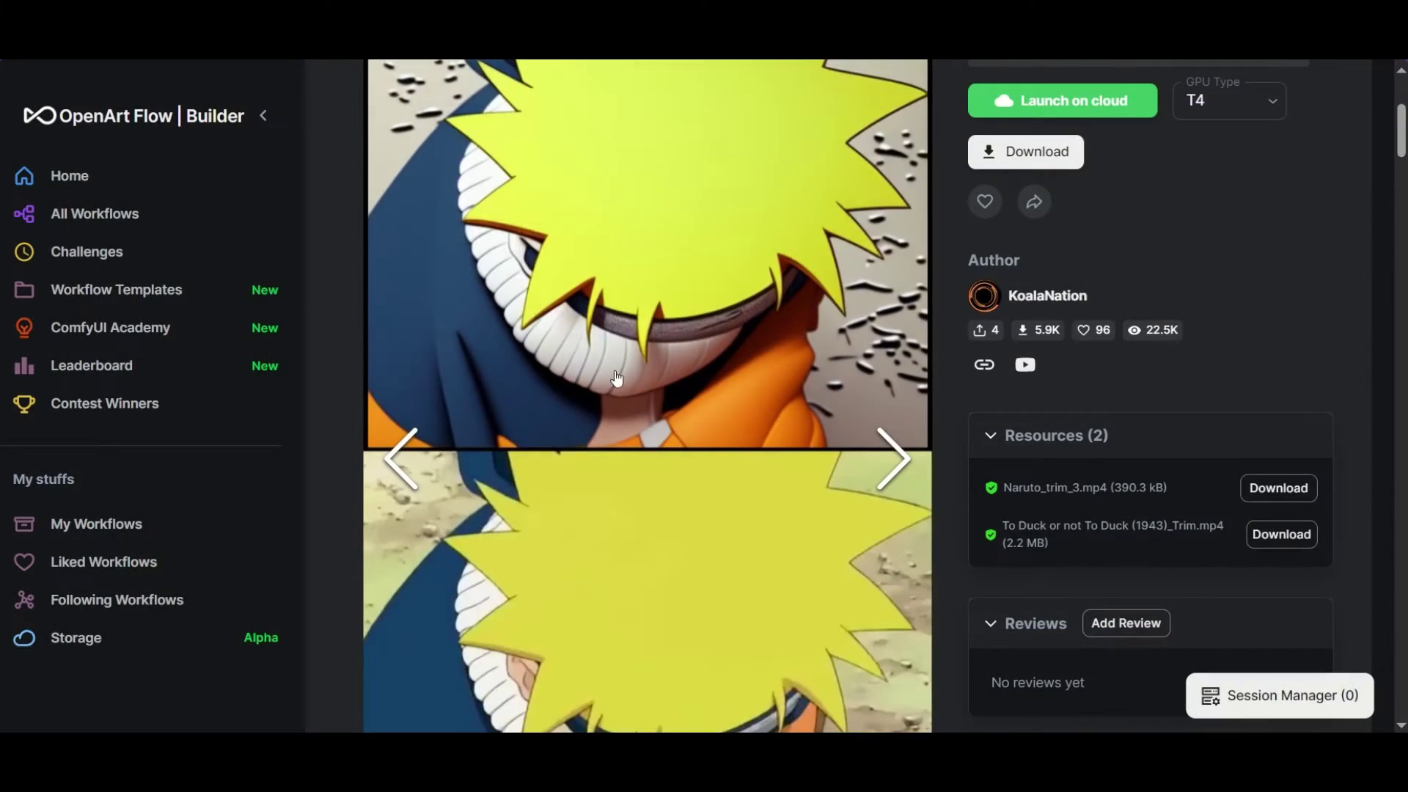
pyautogui.scroll(-1, 620, 381)
pyautogui.scroll(1, 619, 380)
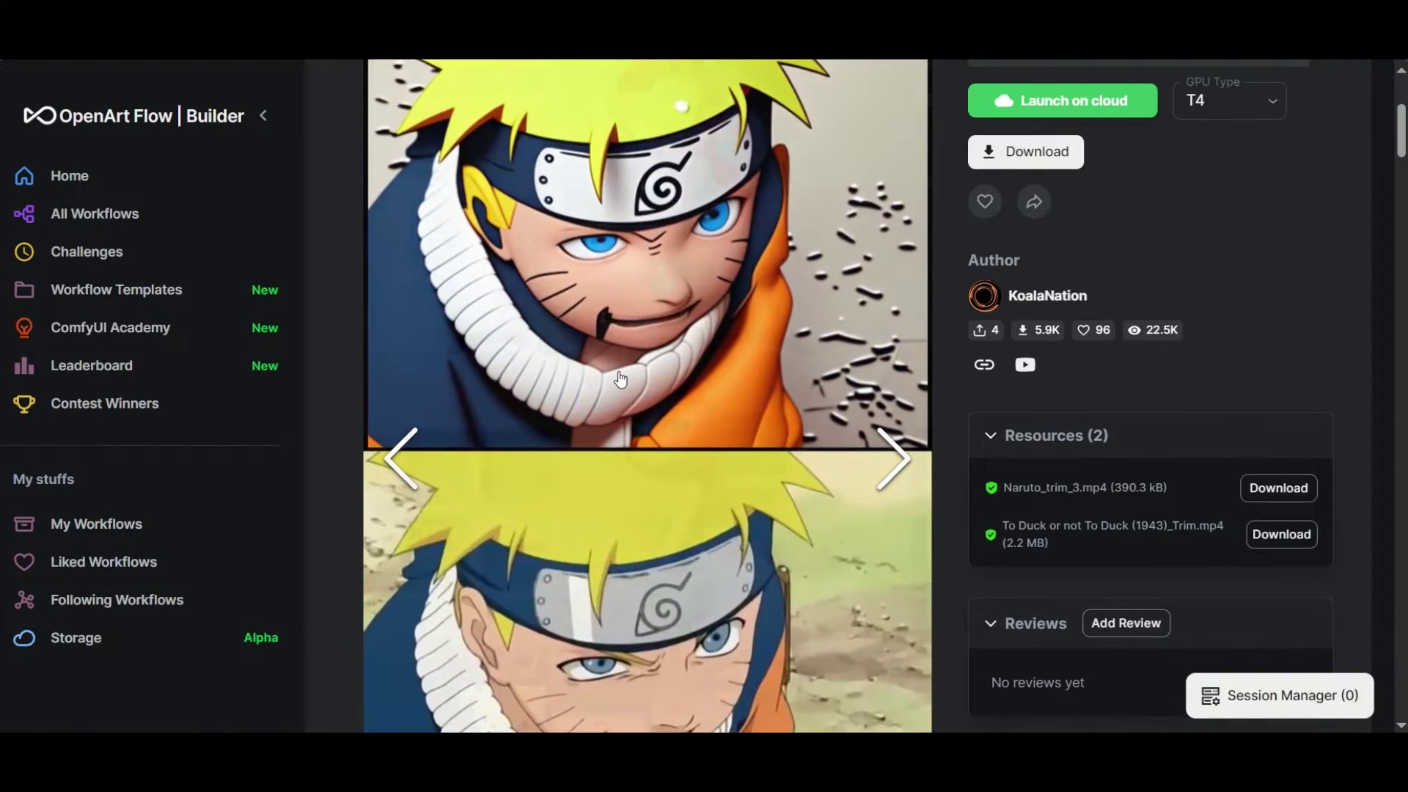
pyautogui.click(893, 458)
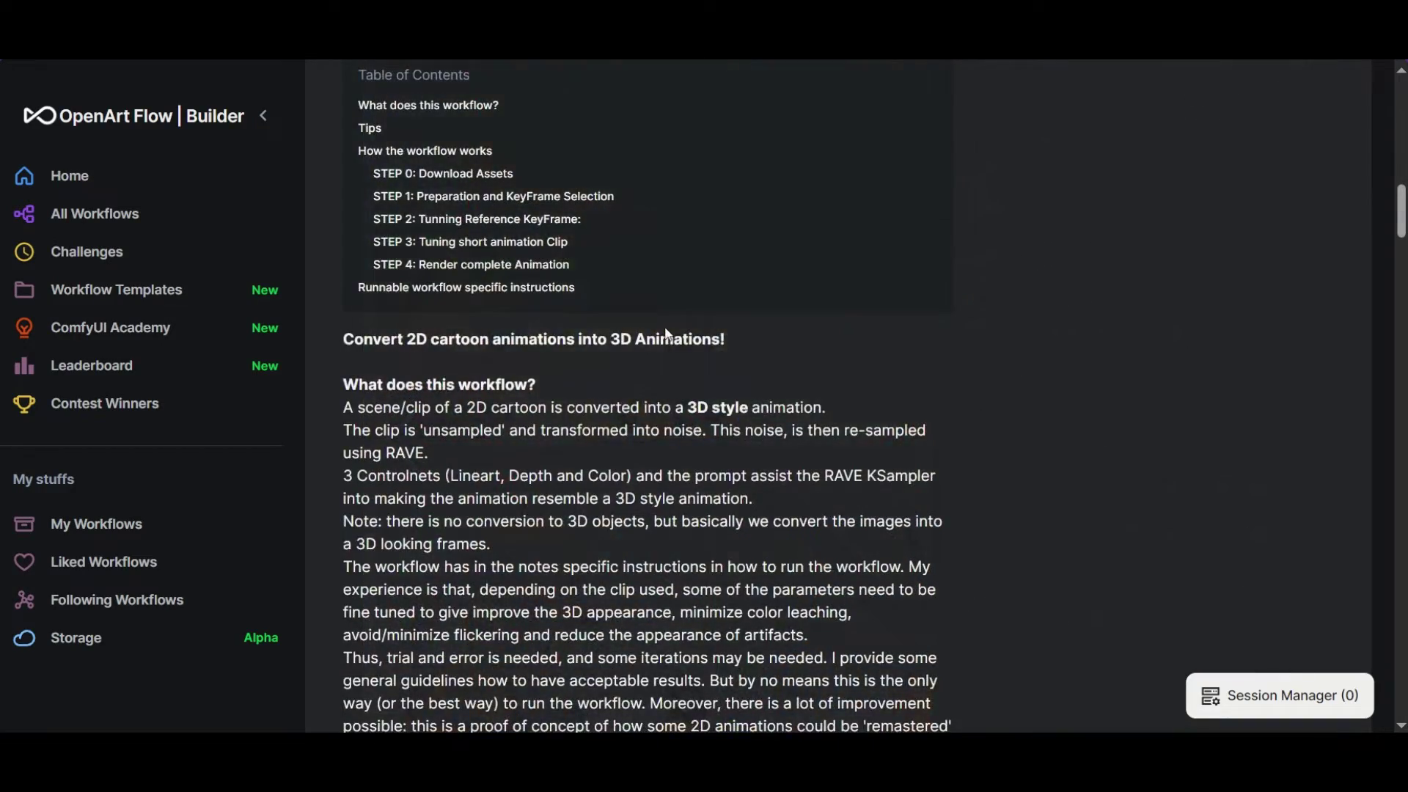
pyautogui.scroll(-4, 423, 320)
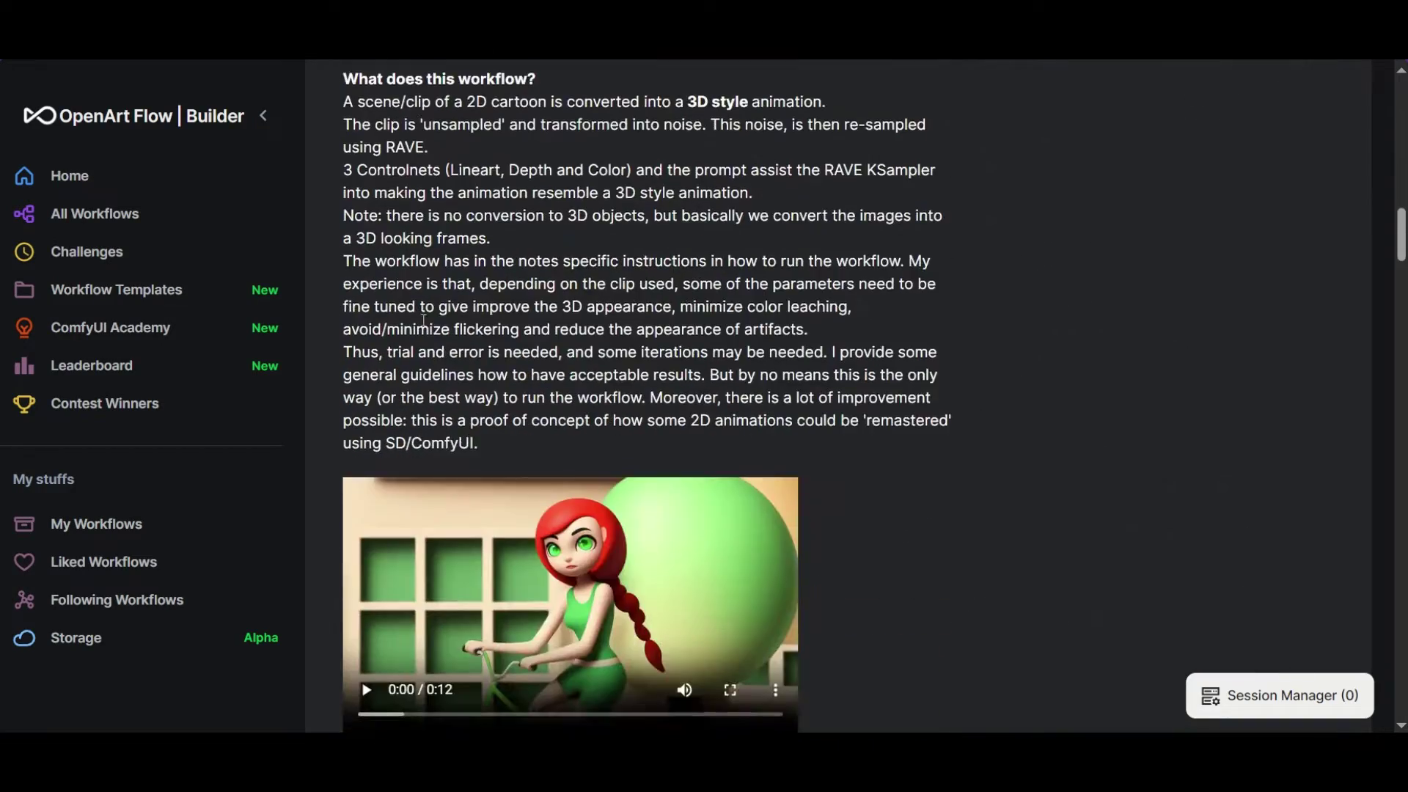
pyautogui.scroll(-5, 428, 295)
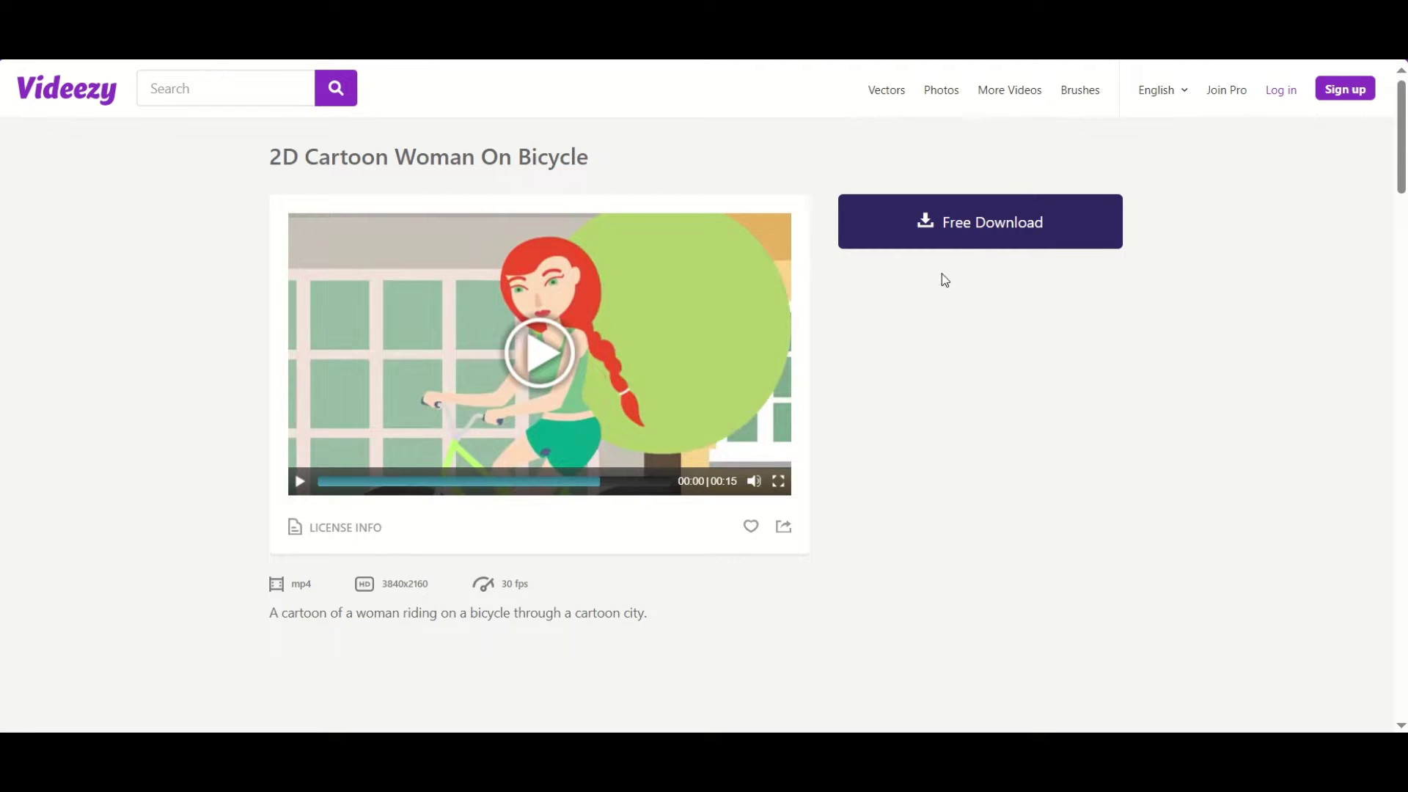
# Step: Download the free 2D Cartoon Woman On Bicycle video from Videezy and dismiss the download overlay
pyautogui.click(978, 226)
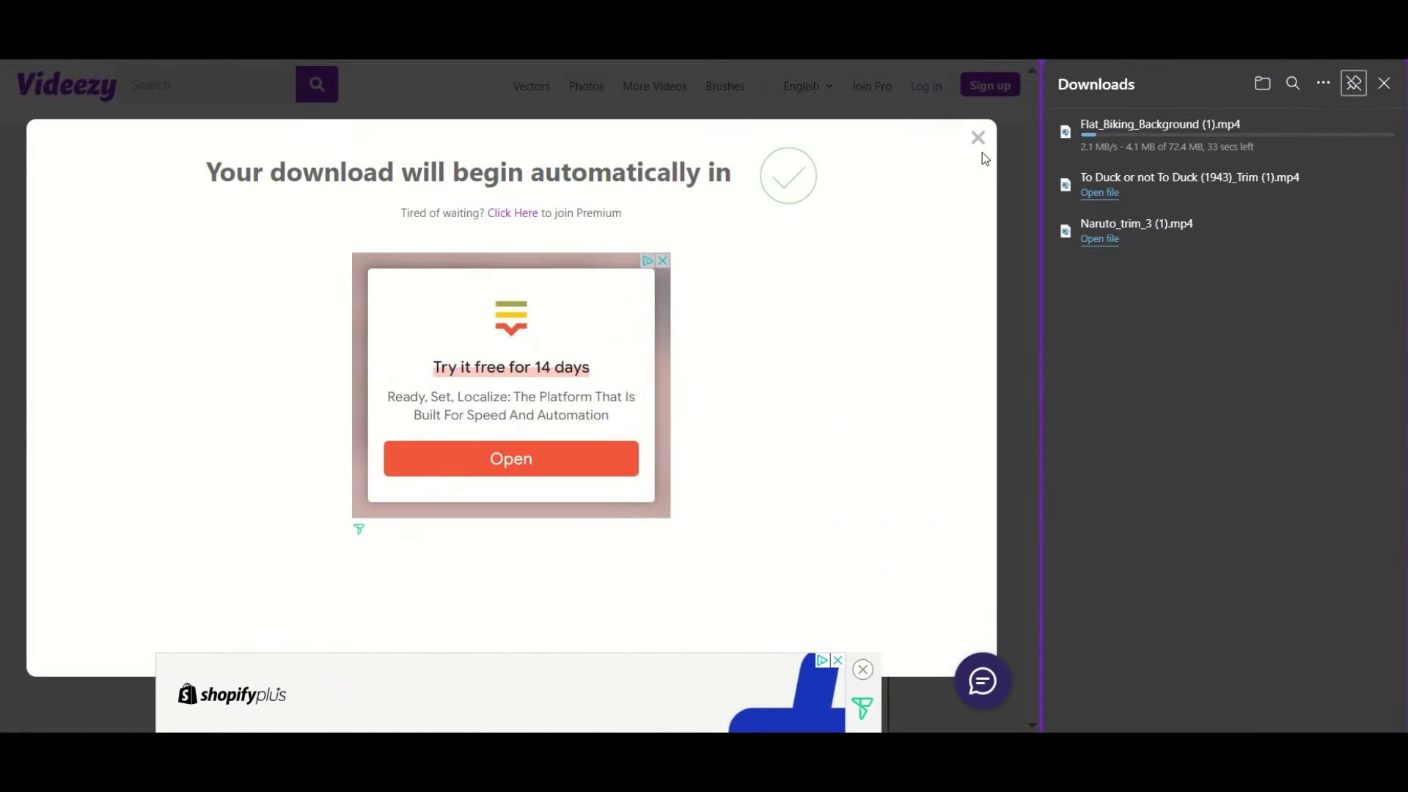
pyautogui.click(977, 138)
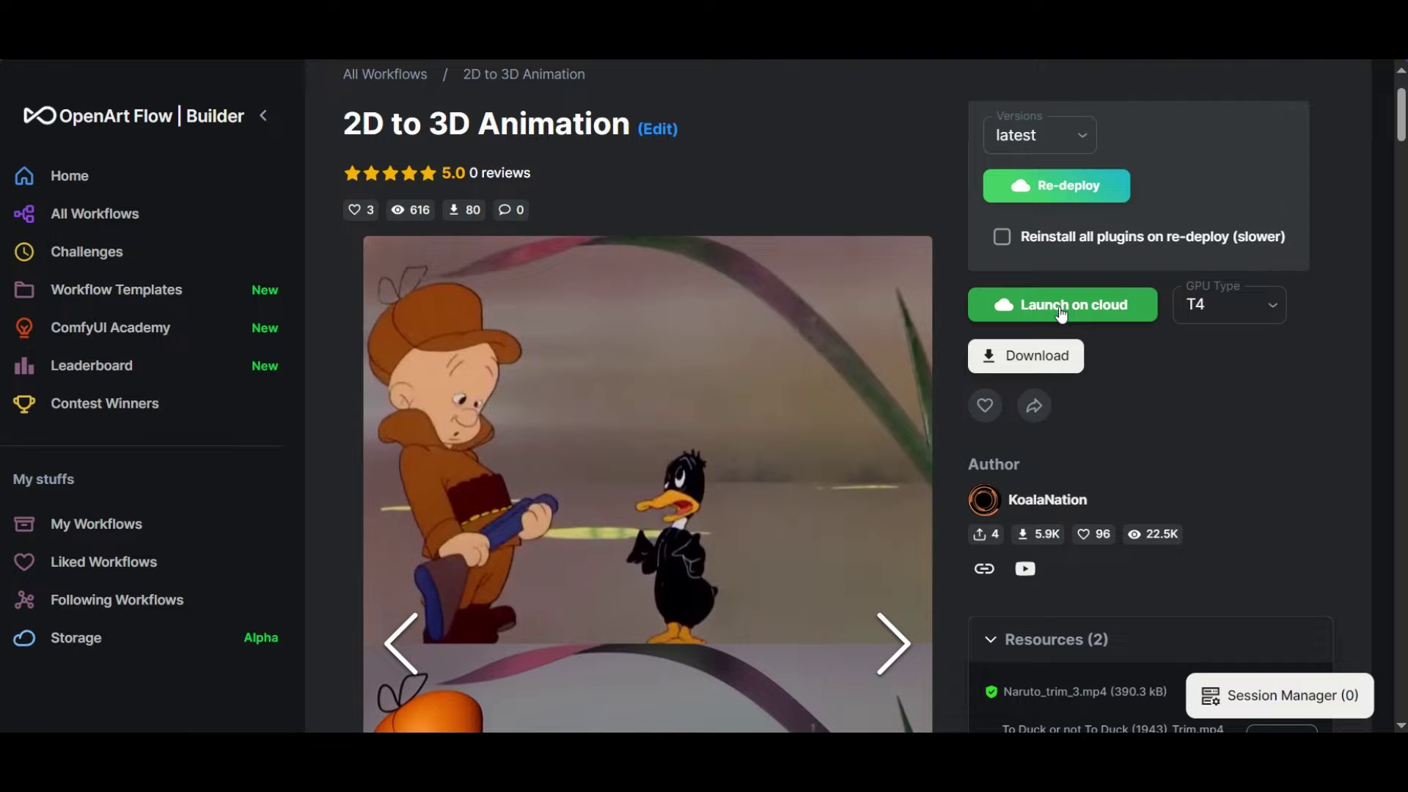
# Step: Launch the 2D to 3D Animation workflow on the OpenArt cloud with the T4 GPU and dismiss the notification
pyautogui.click(1061, 314)
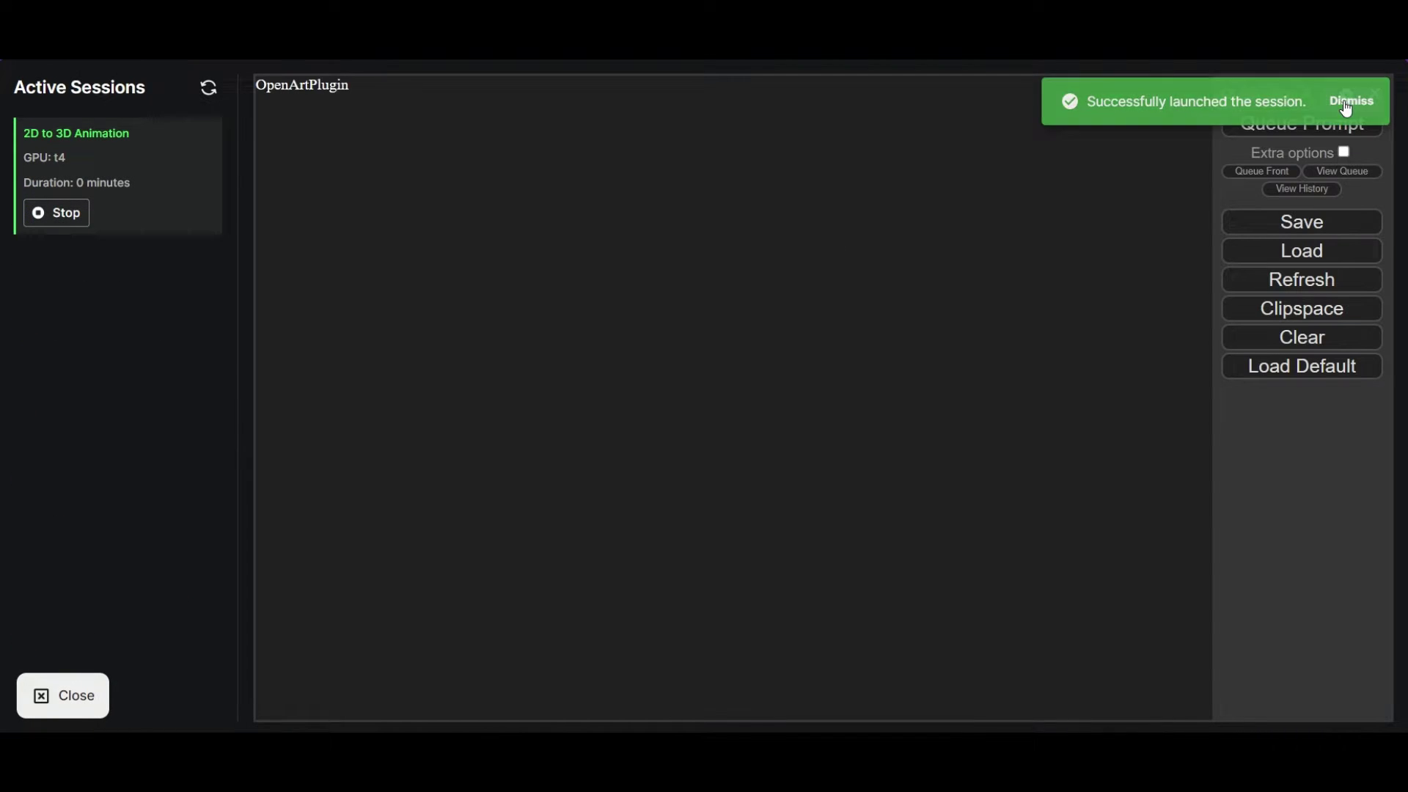
pyautogui.click(1348, 102)
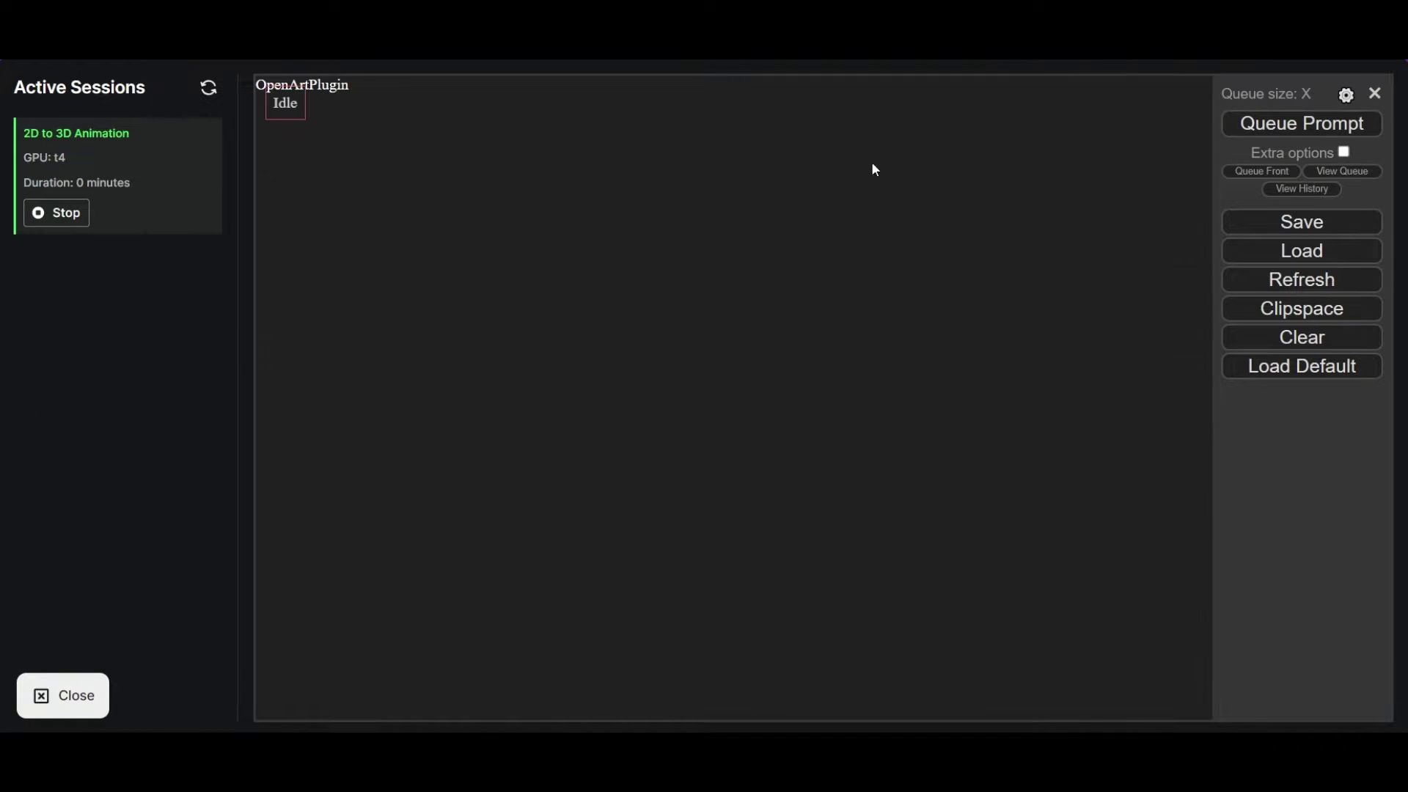
# Step: Upload the video Flat_Biking_Background (1).mp4 from Downloads into the Load Video node
pyautogui.scroll(-10, 696, 242)
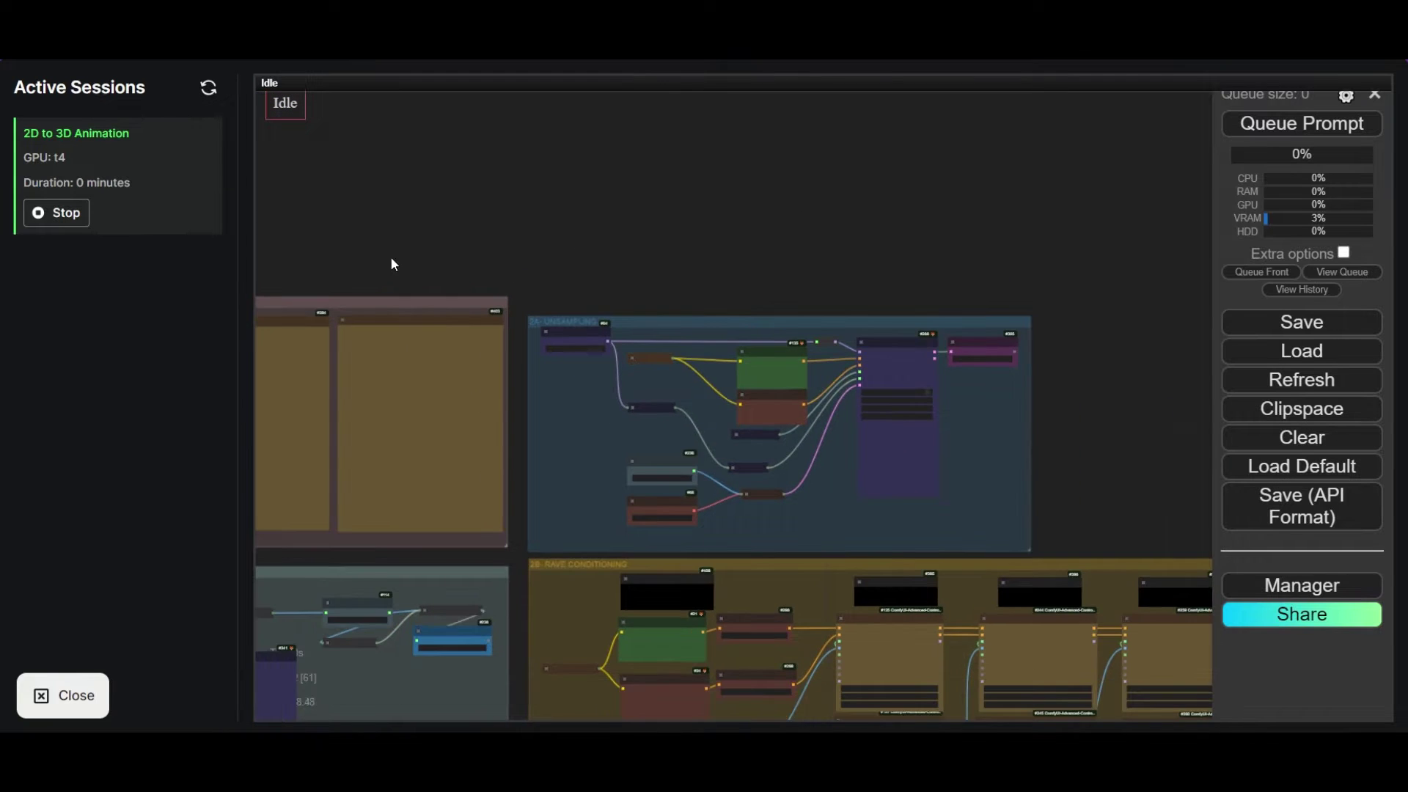
pyautogui.scroll(10, 899, 259)
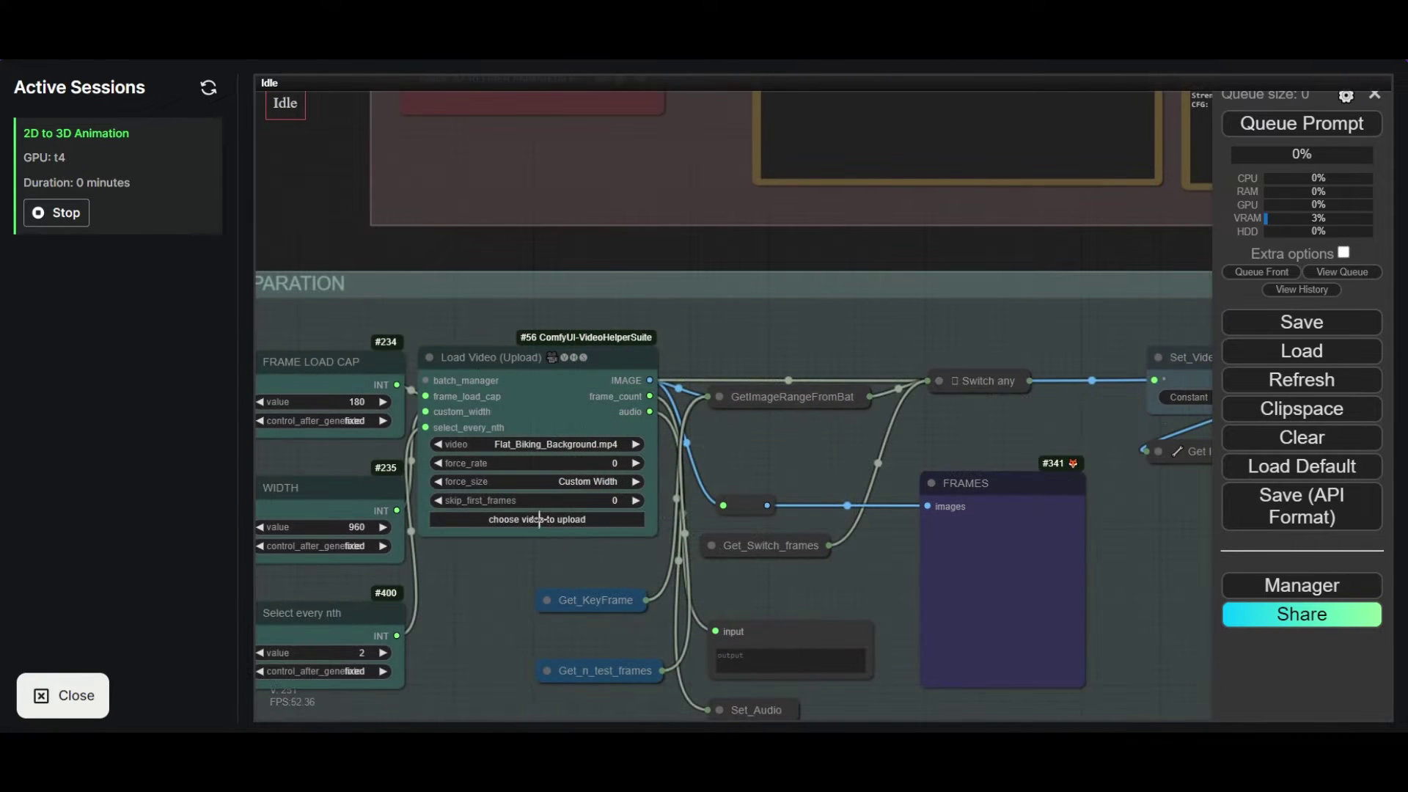
pyautogui.click(539, 518)
pyautogui.click(391, 118)
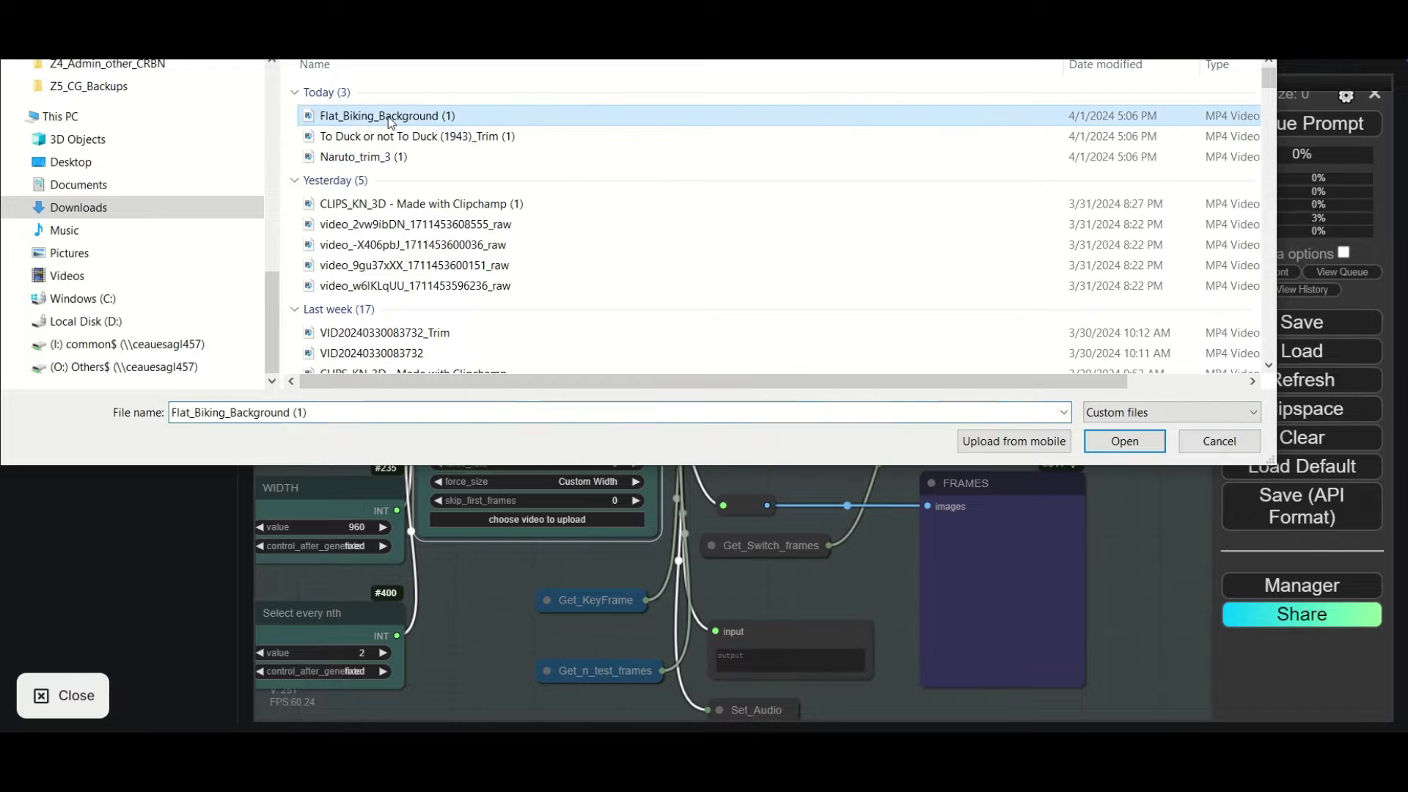
pyautogui.doubleClick(391, 118)
# Step: Queue the cloud workflow for processing with the uploaded biking video
pyautogui.scroll(-3, 520, 272)
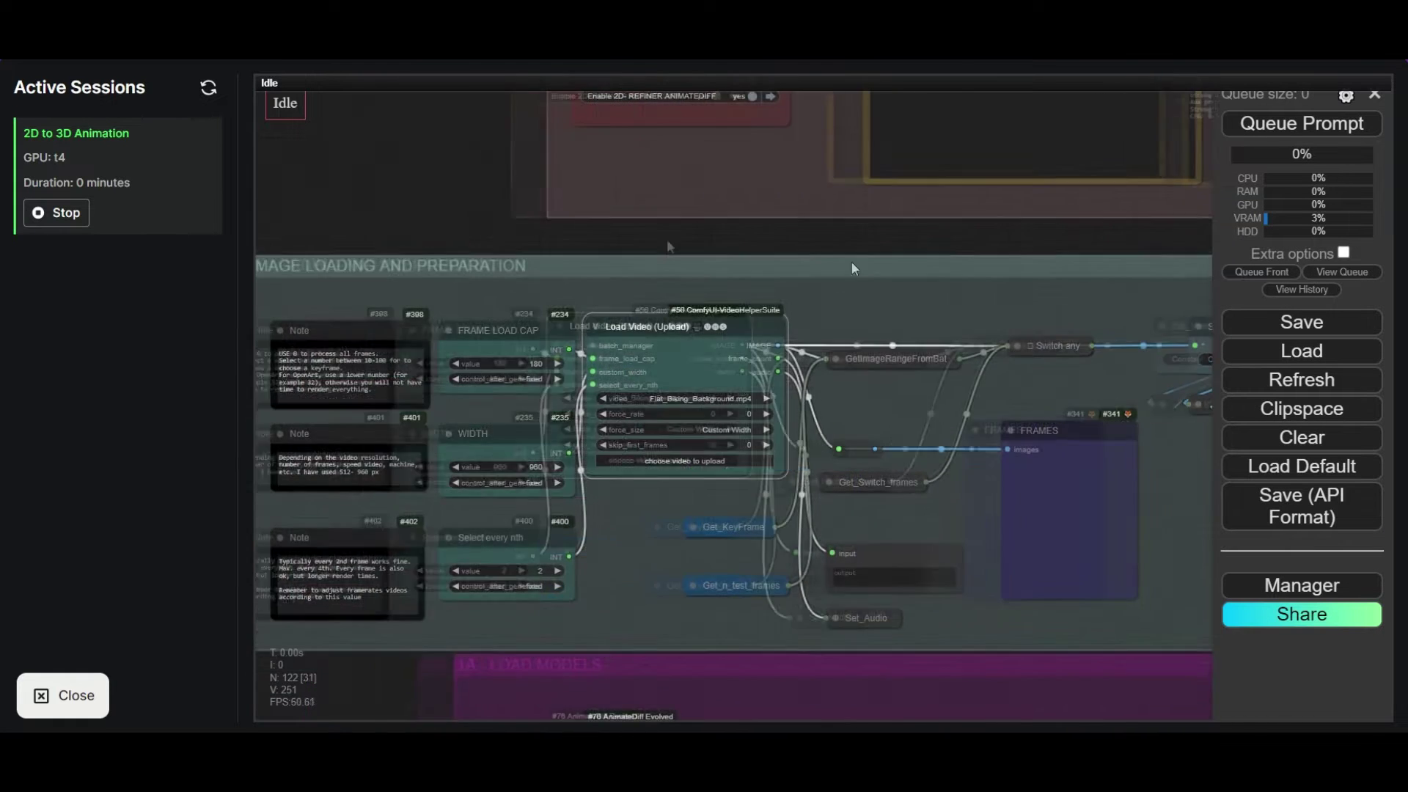
pyautogui.scroll(-2, 851, 262)
pyautogui.scroll(3, 873, 236)
pyautogui.scroll(-2, 741, 348)
pyautogui.scroll(3, 741, 348)
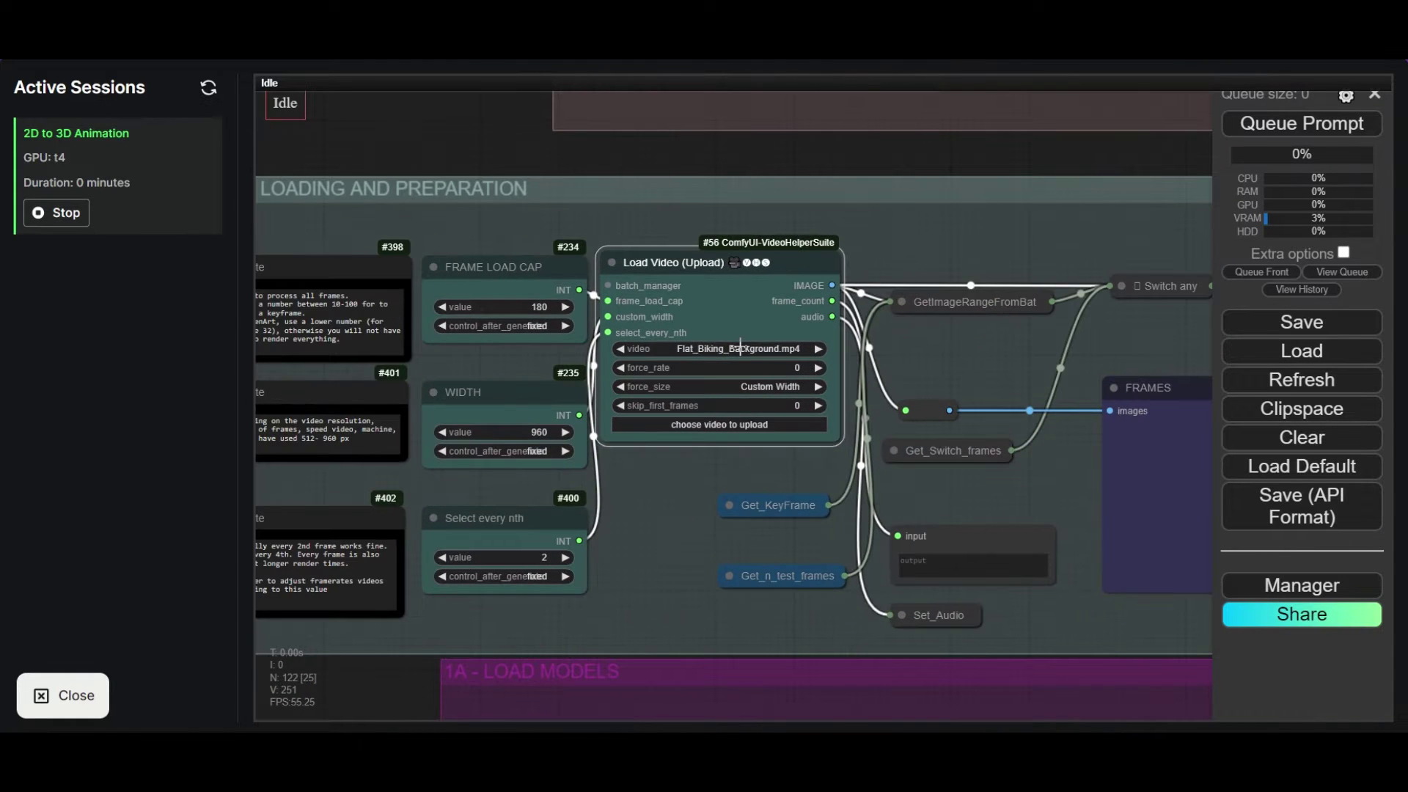
pyautogui.scroll(2, 711, 506)
pyautogui.scroll(-2, 711, 505)
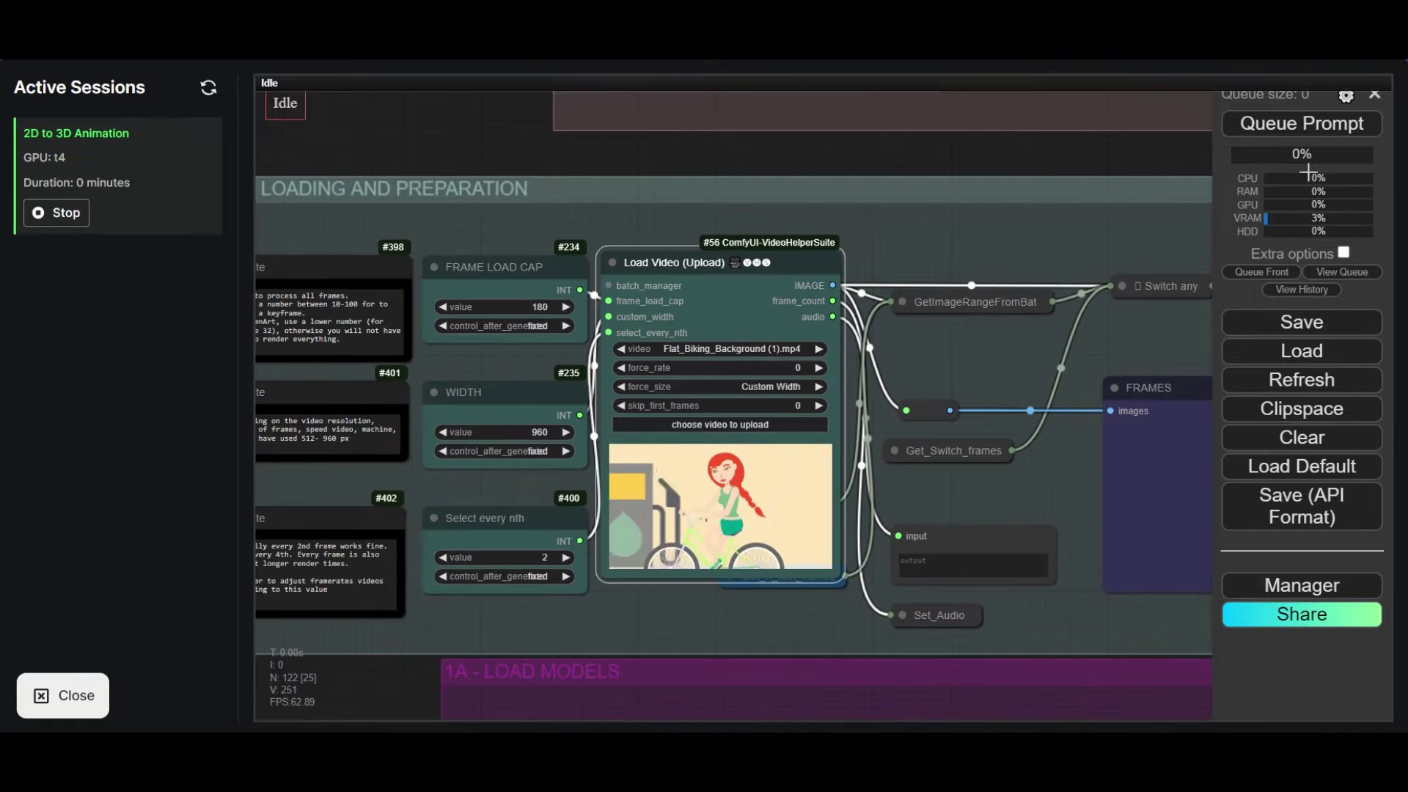
pyautogui.click(1298, 126)
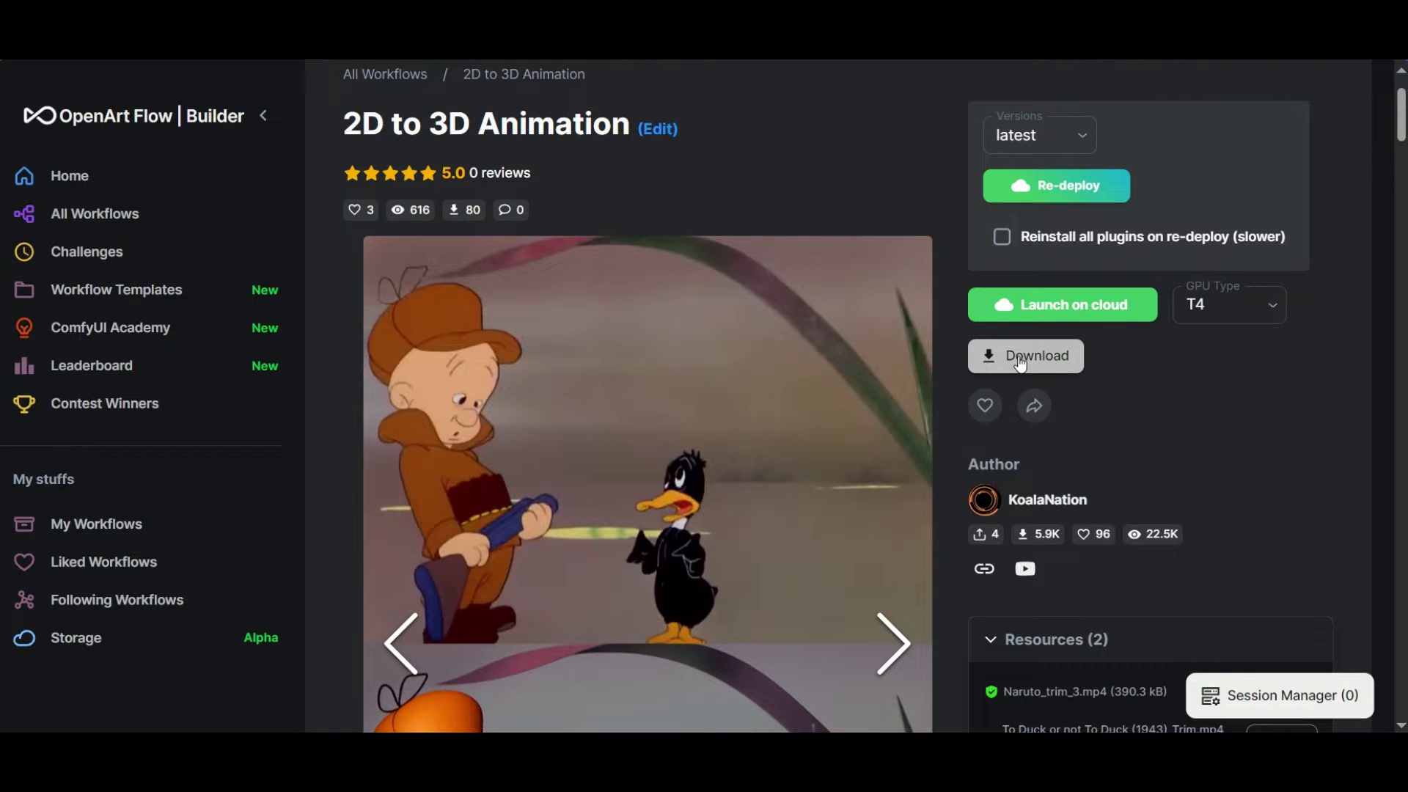
# Step: Download the 2D to 3D Animation workflow file from OpenArt and load it onto the local ComfyUI canvas
pyautogui.click(1020, 363)
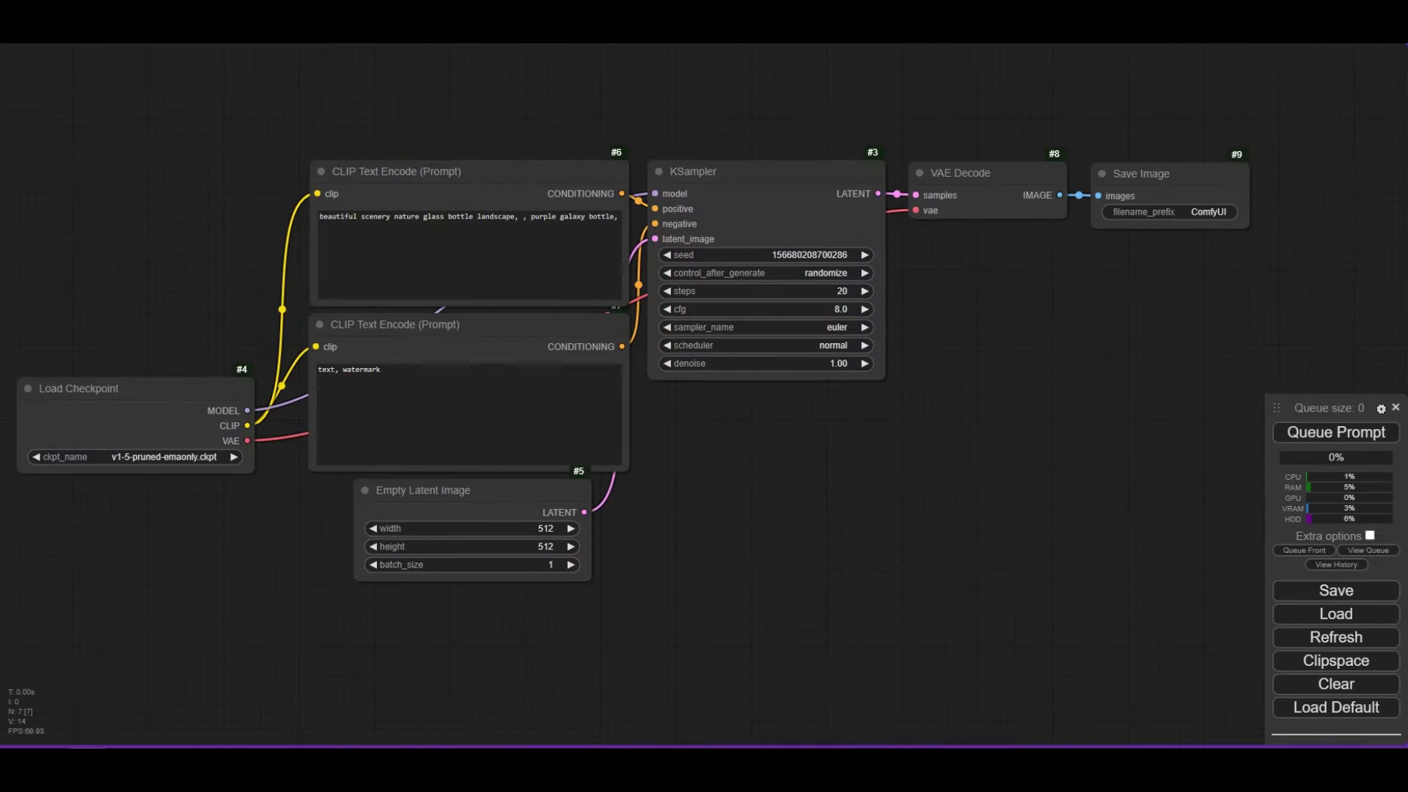
pyautogui.hotkey('ctrl', 'j')
pyautogui.moveTo(1320, 95); pyautogui.dragTo(738, 516)
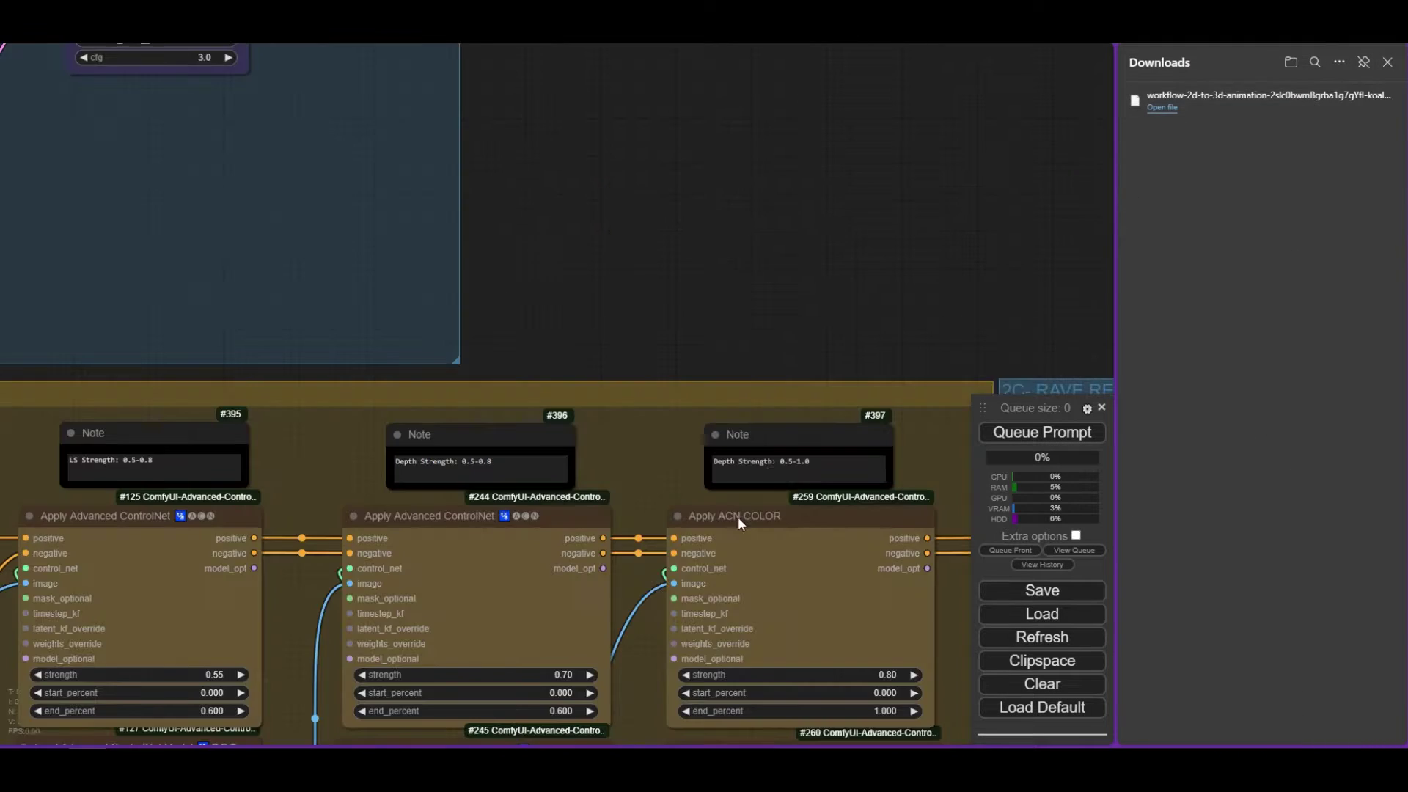
pyautogui.click(1387, 63)
# Step: Read the step-by-step instructions and the finetuning recommendations in the notes of the STEPS group
pyautogui.scroll(-5, 777, 257)
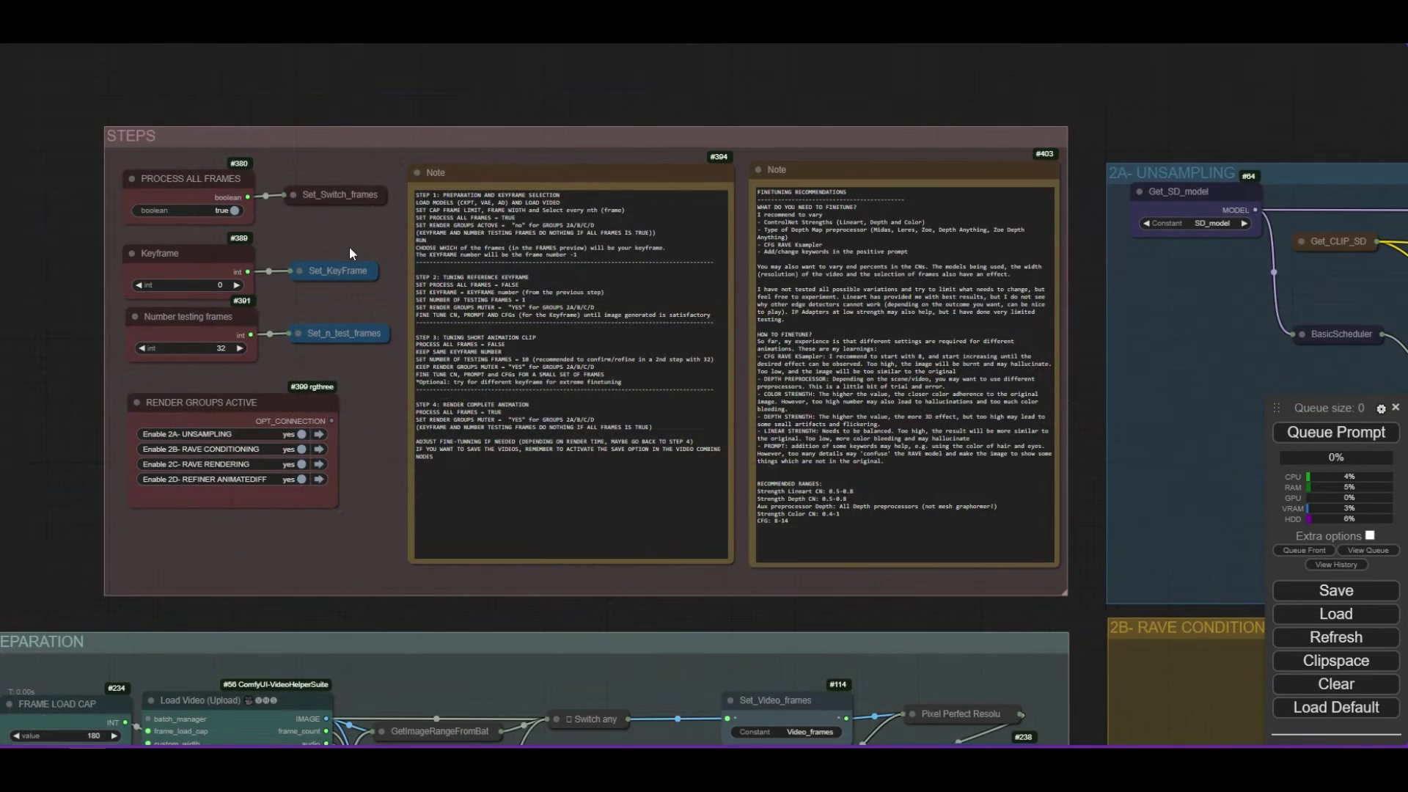
pyautogui.scroll(5, 375, 241)
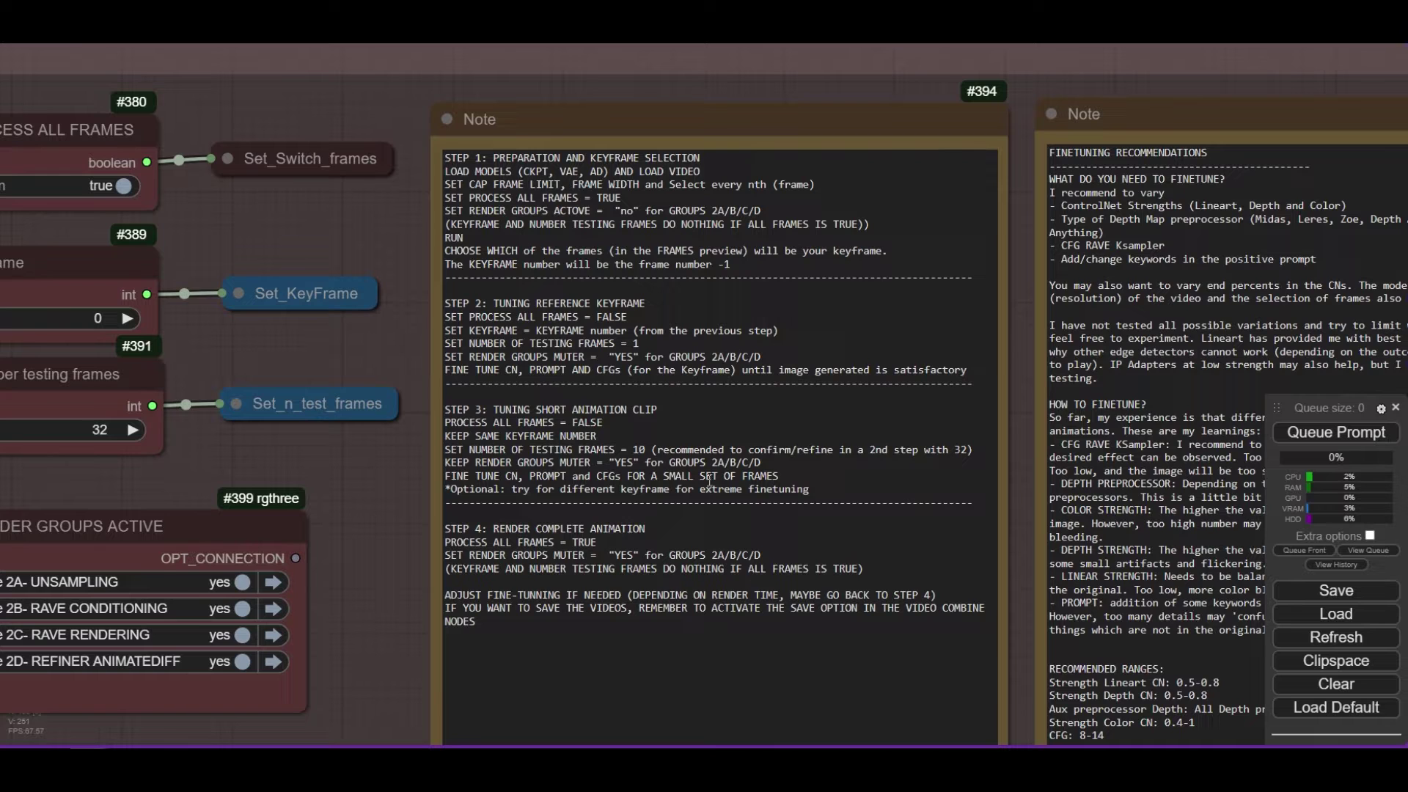
pyautogui.moveTo(922, 96); pyautogui.dragTo(290, 98)
pyautogui.moveTo(982, 279); pyautogui.dragTo(967, 230)
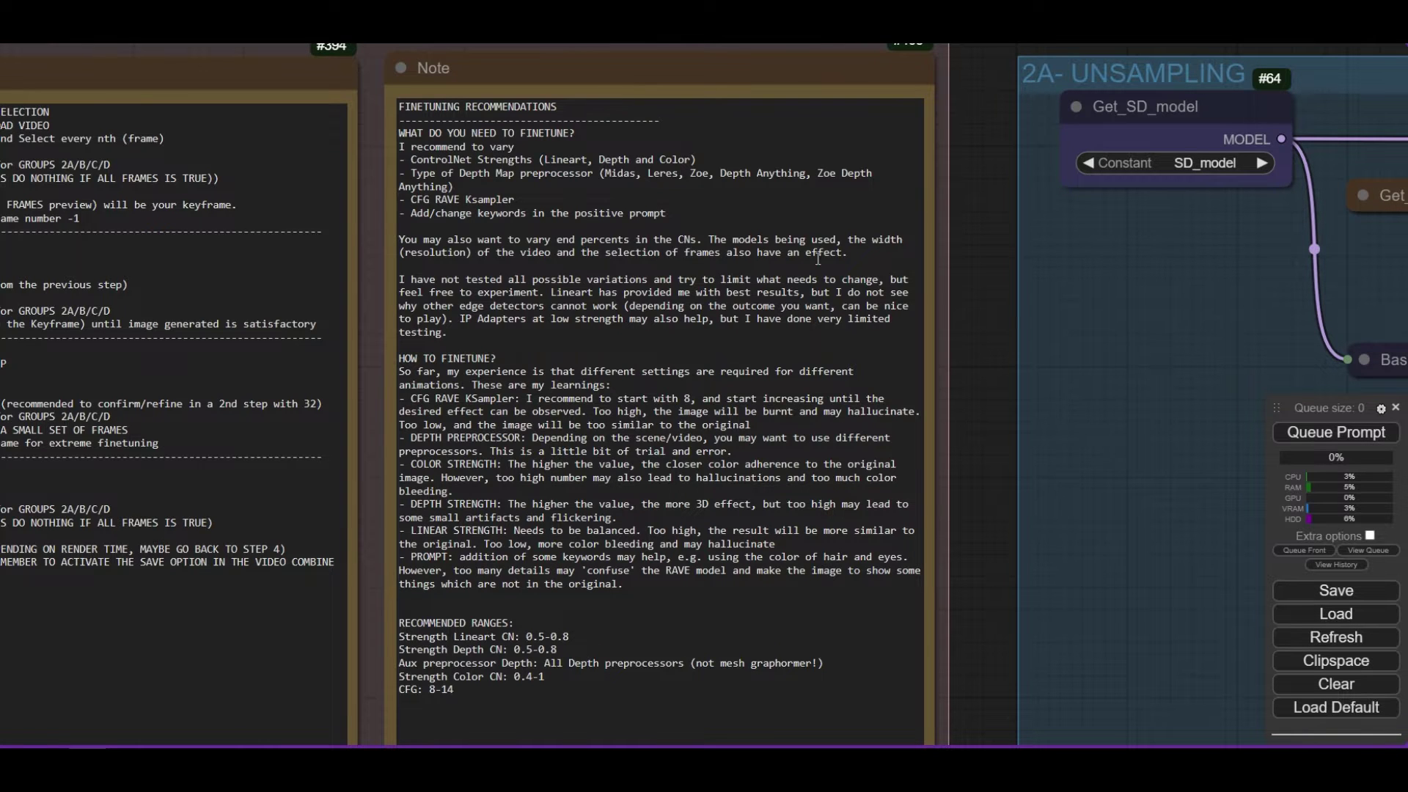
pyautogui.scroll(-10, 956, 220)
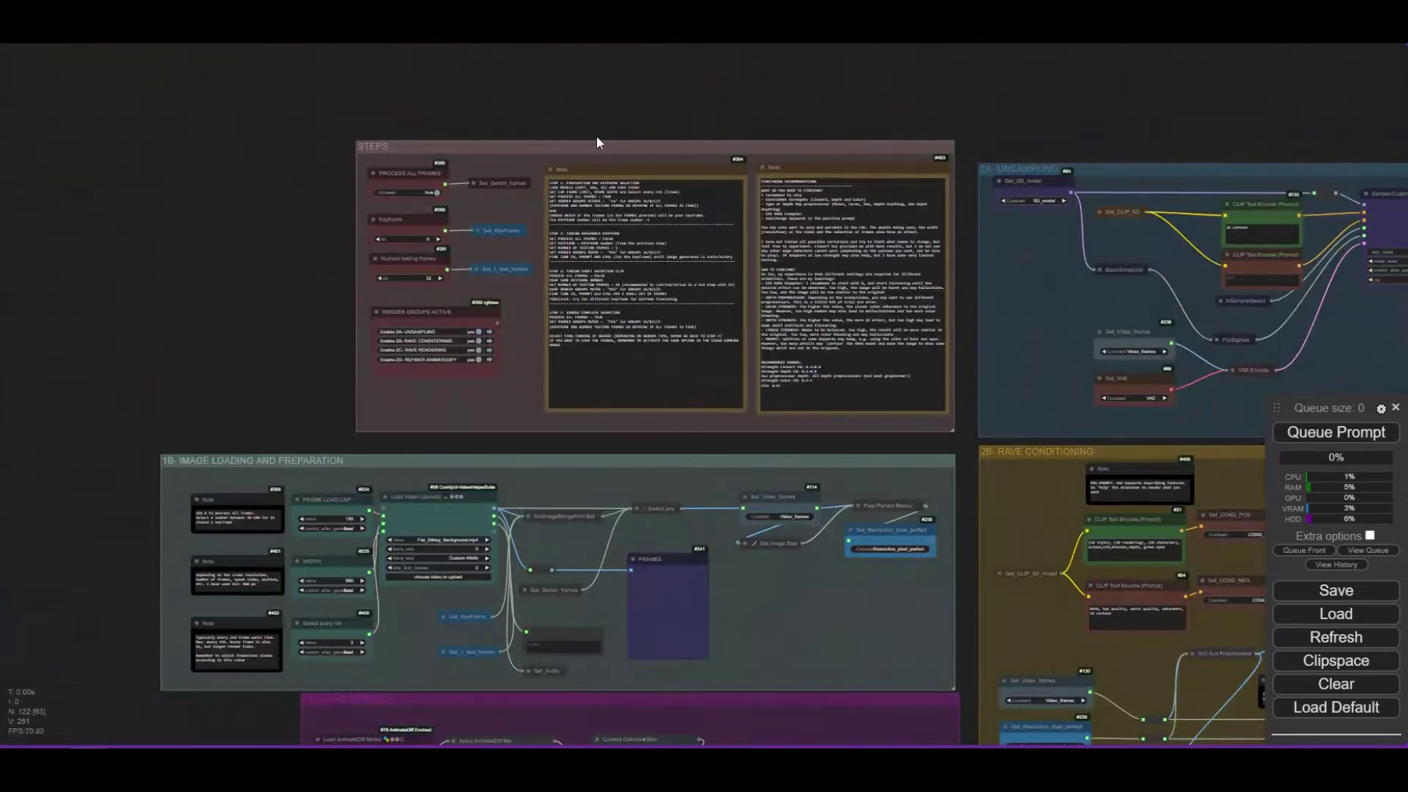
pyautogui.moveTo(497, 117); pyautogui.dragTo(593, 157)
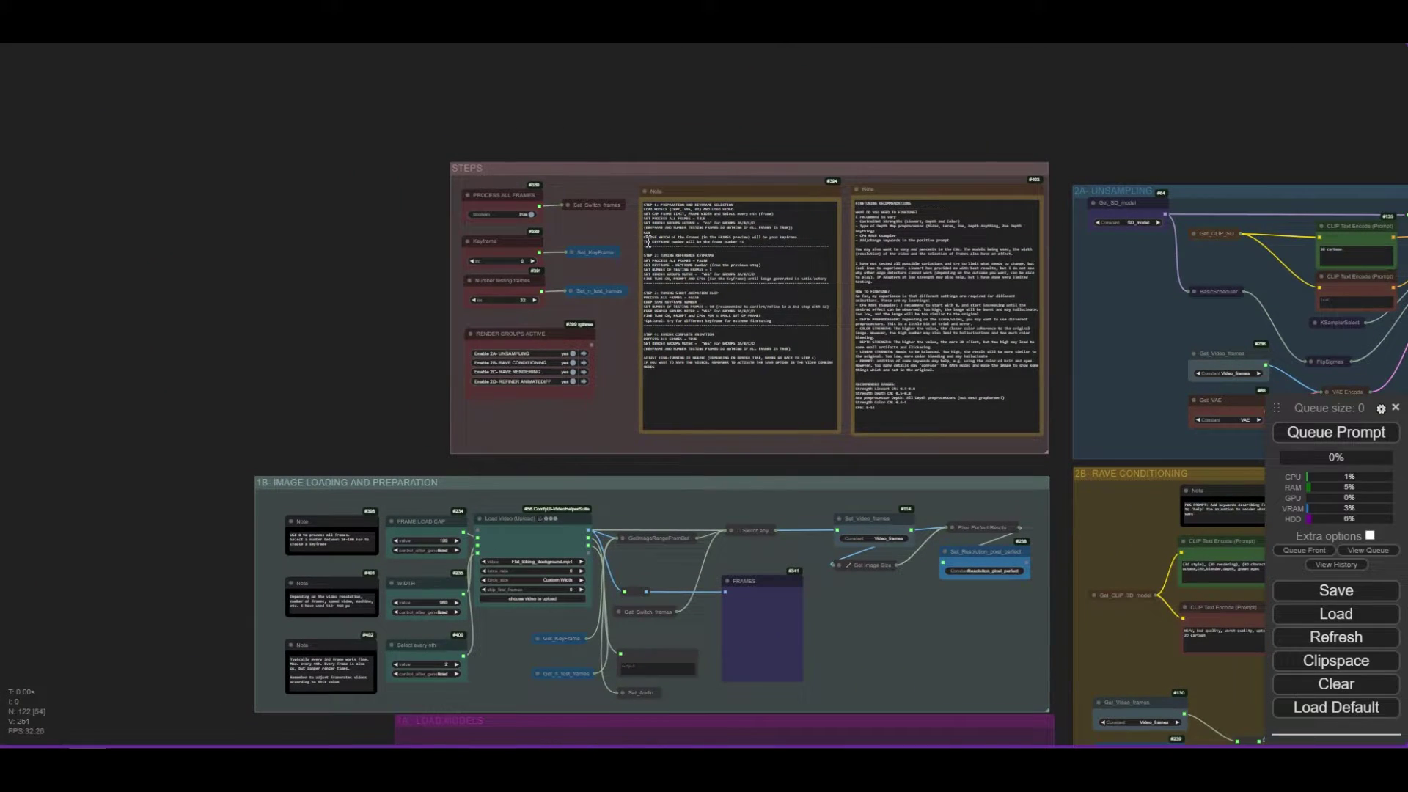
# Step: Inspect the available videos in the Load Video node's list and its upload file dialog
pyautogui.scroll(10, 650, 173)
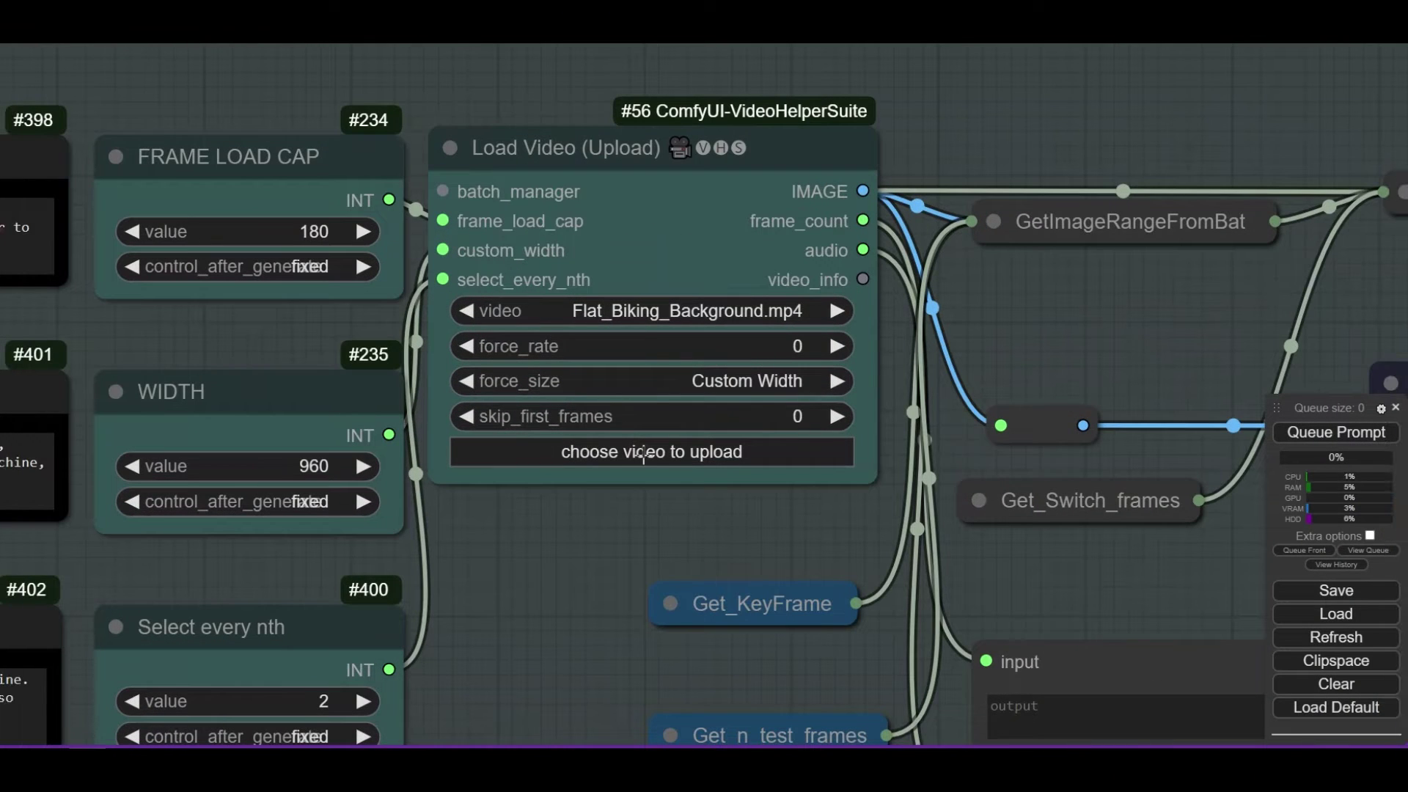
pyautogui.click(645, 326)
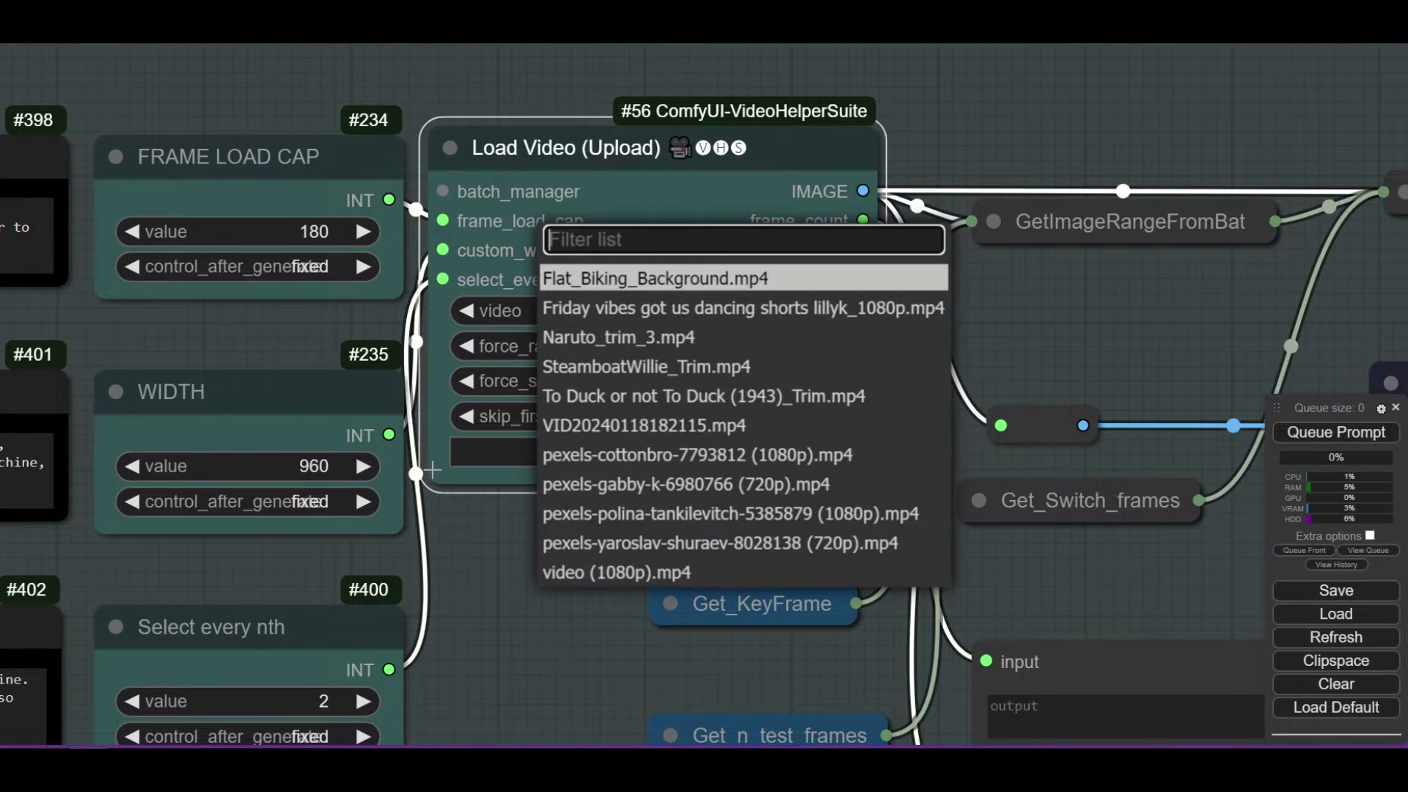
pyautogui.click(567, 465)
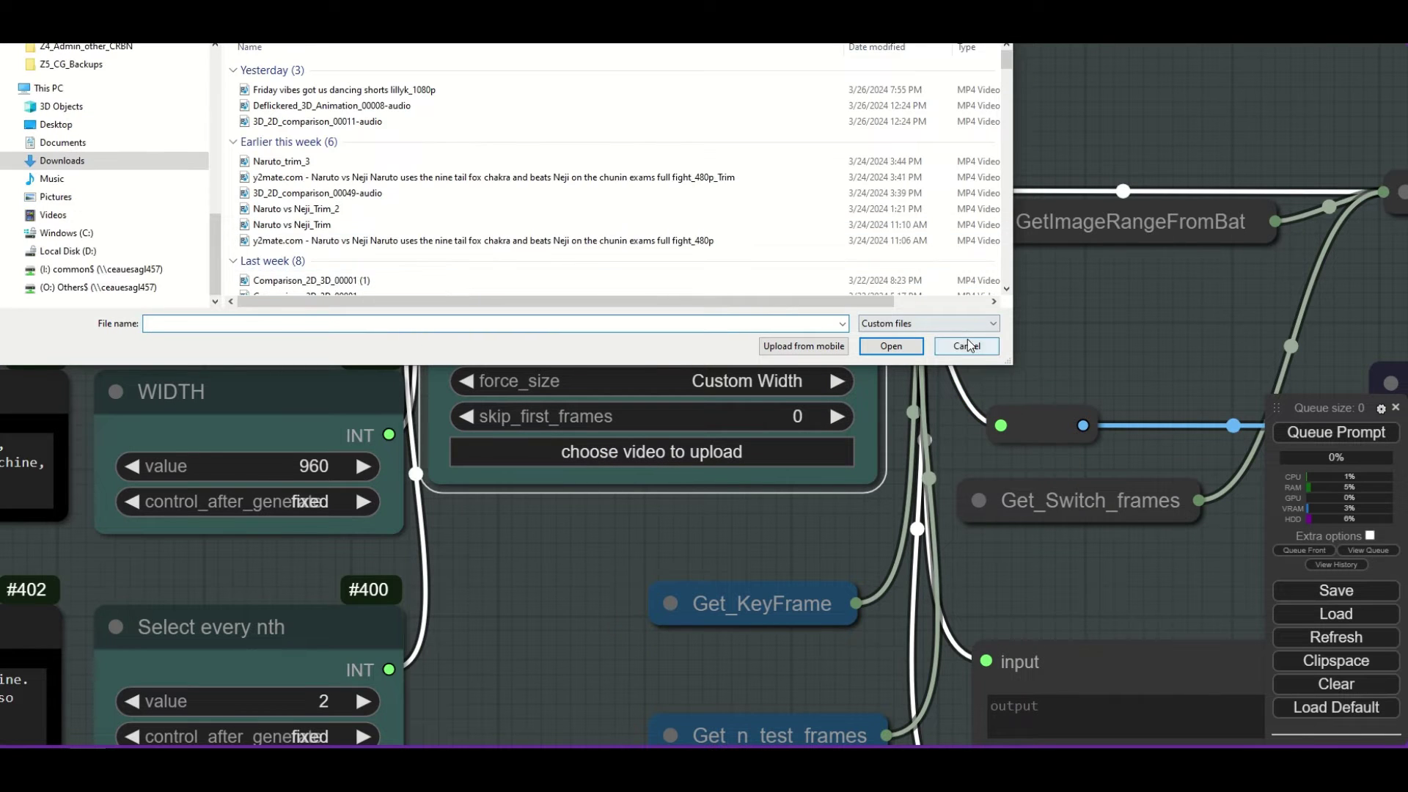
pyautogui.click(966, 348)
# Step: Set the FRAME LOAD CAP value to 180 in the image loading and preparation group
pyautogui.moveTo(68, 260); pyautogui.dragTo(515, 282)
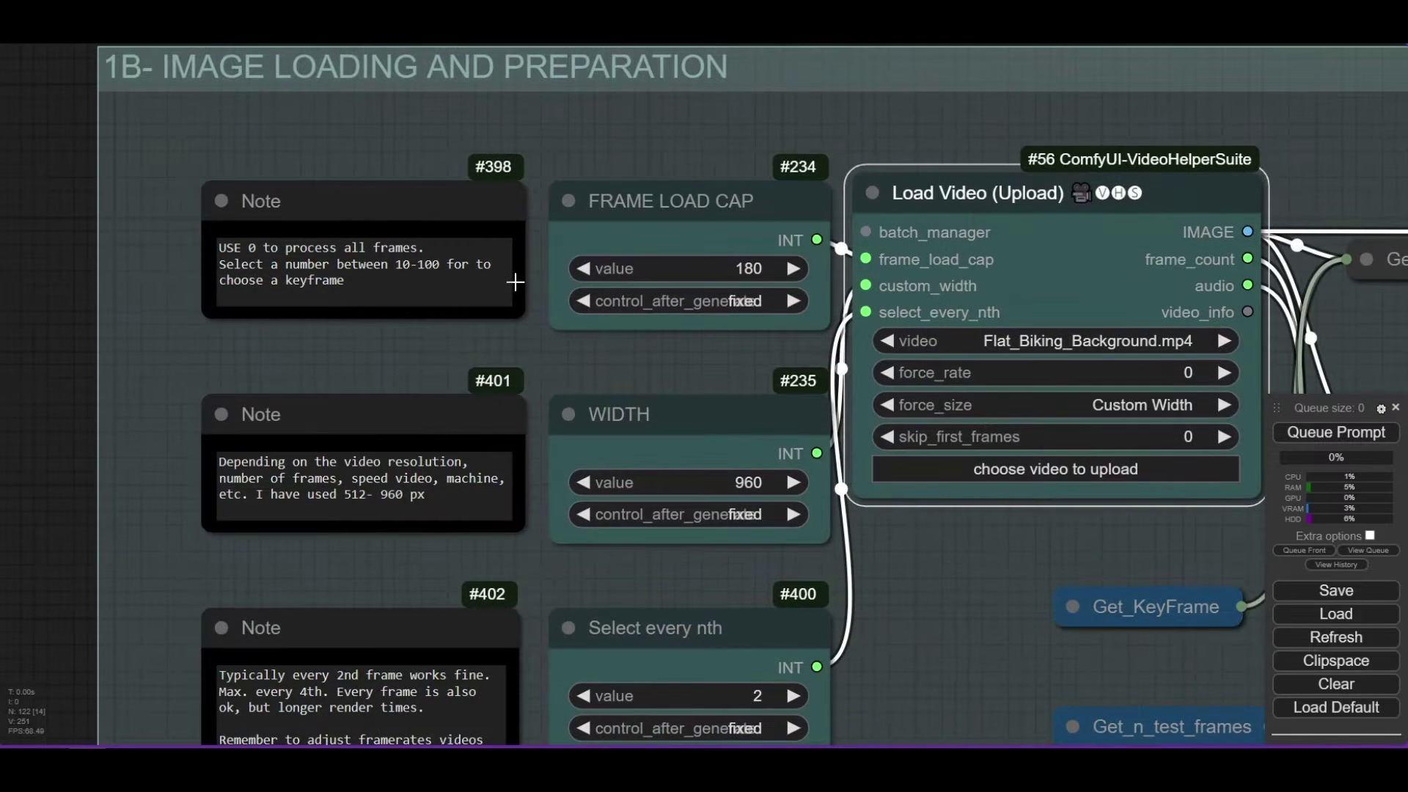
pyautogui.scroll(-3, 516, 282)
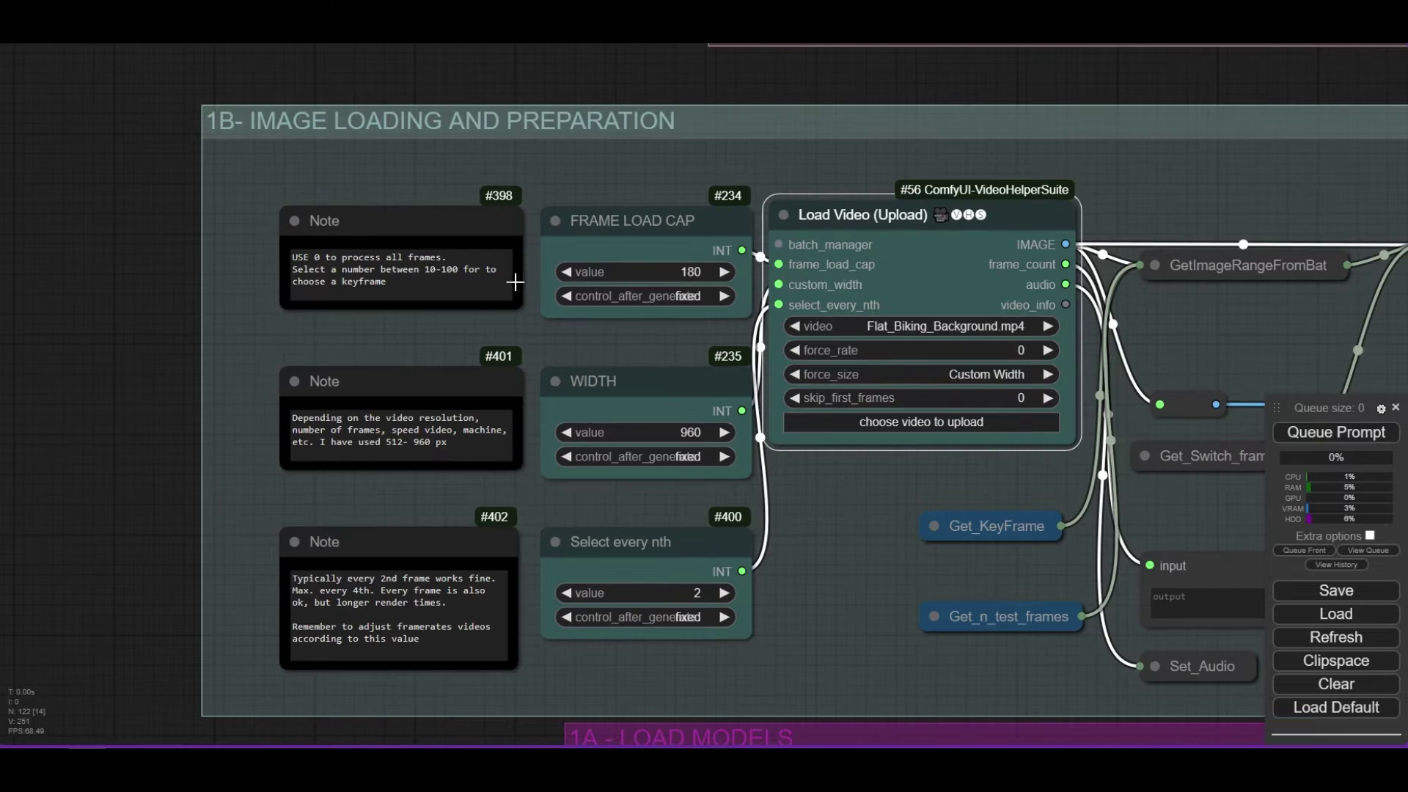
pyautogui.click(690, 271)
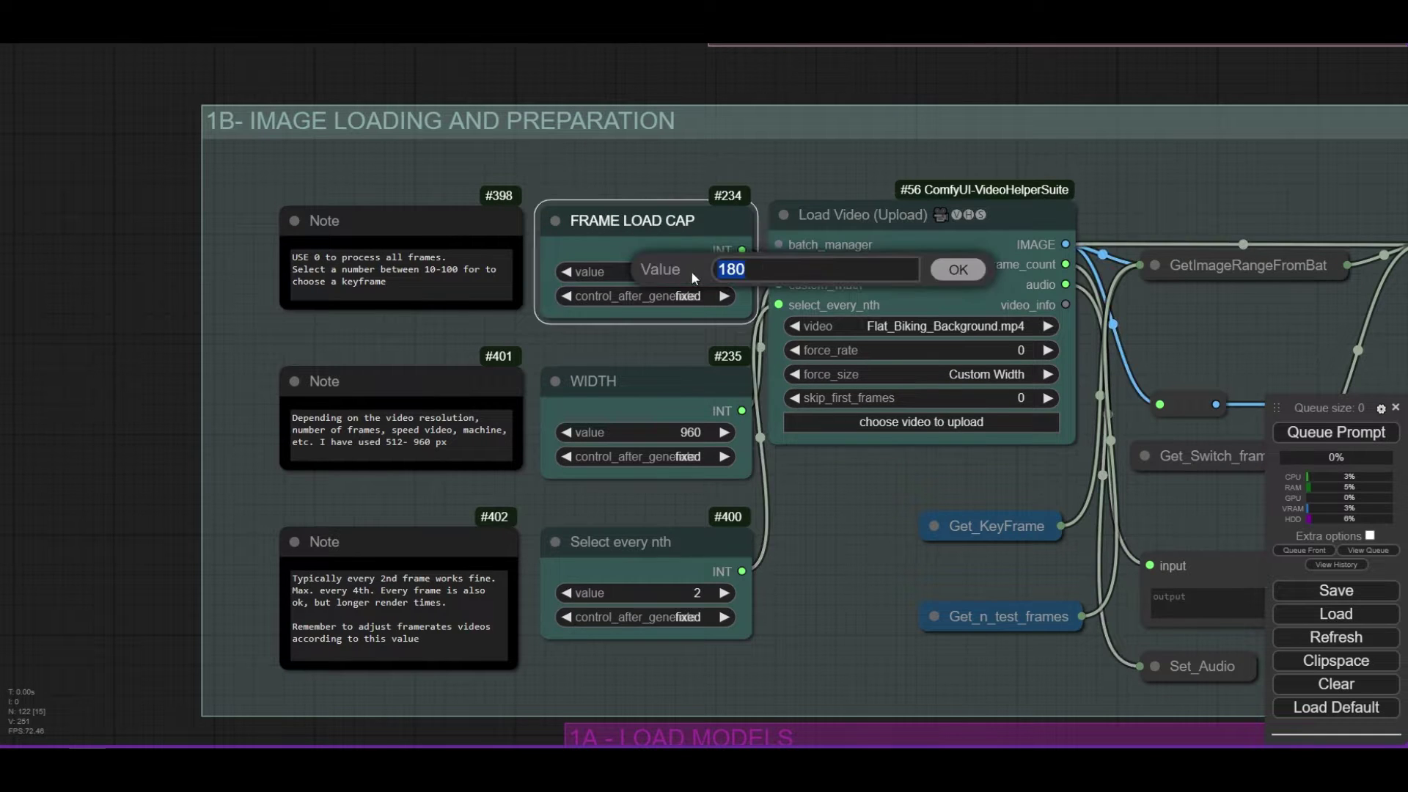
pyautogui.write('18')
pyautogui.press('Return')
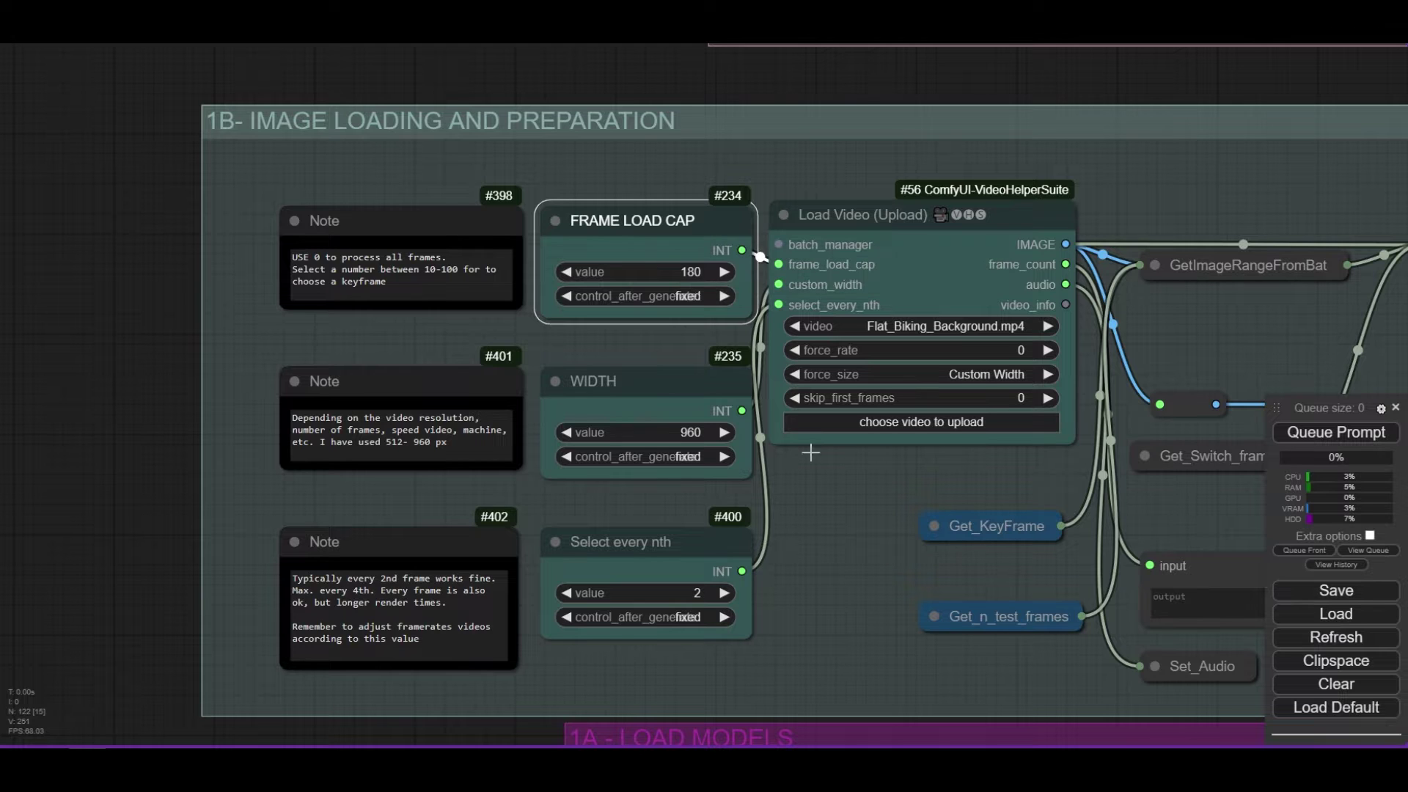
# Step: Set the WIDTH value to 960 in the image loading and preparation group
pyautogui.scroll(2, 635, 456)
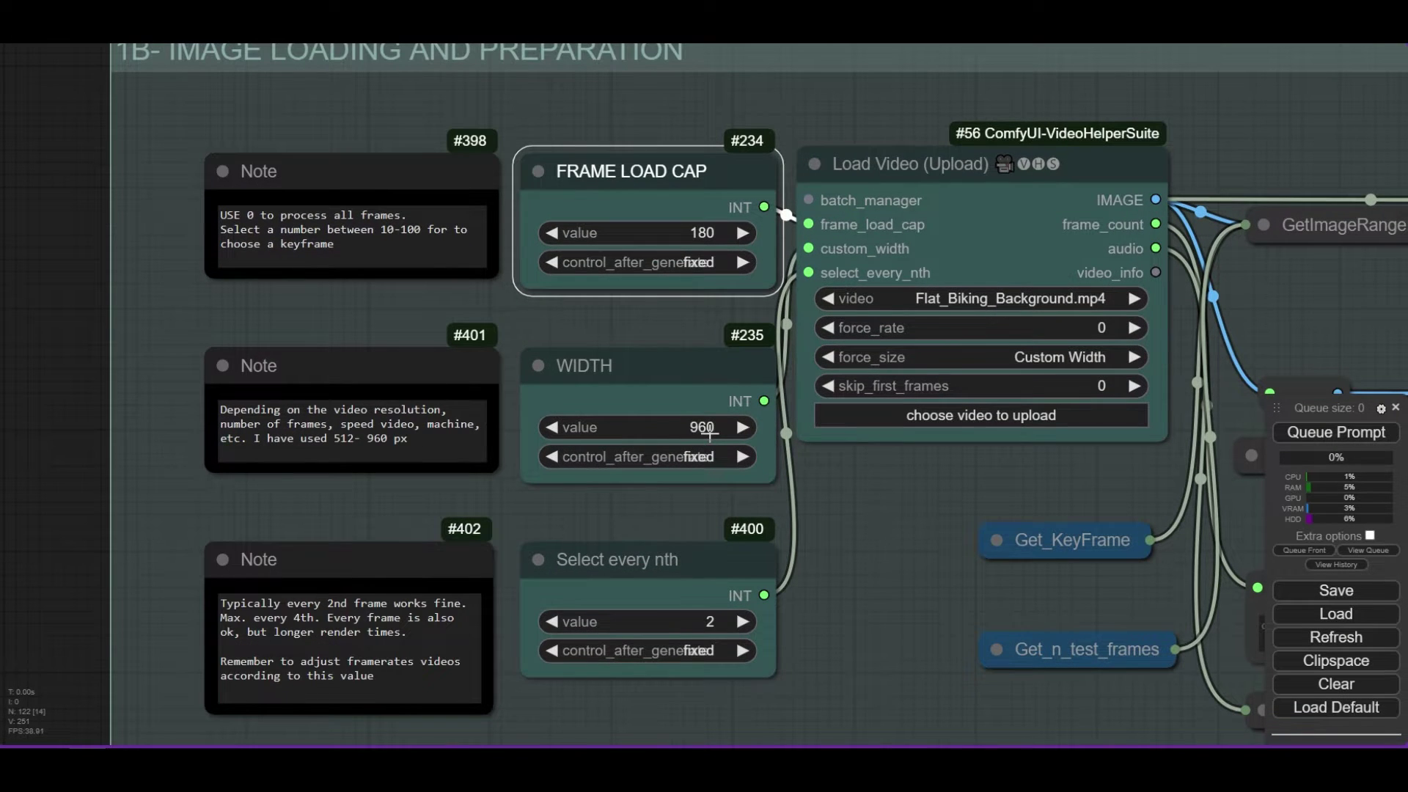
pyautogui.scroll(-1, 709, 432)
pyautogui.moveTo(870, 528); pyautogui.dragTo(631, 307)
pyautogui.click(616, 308)
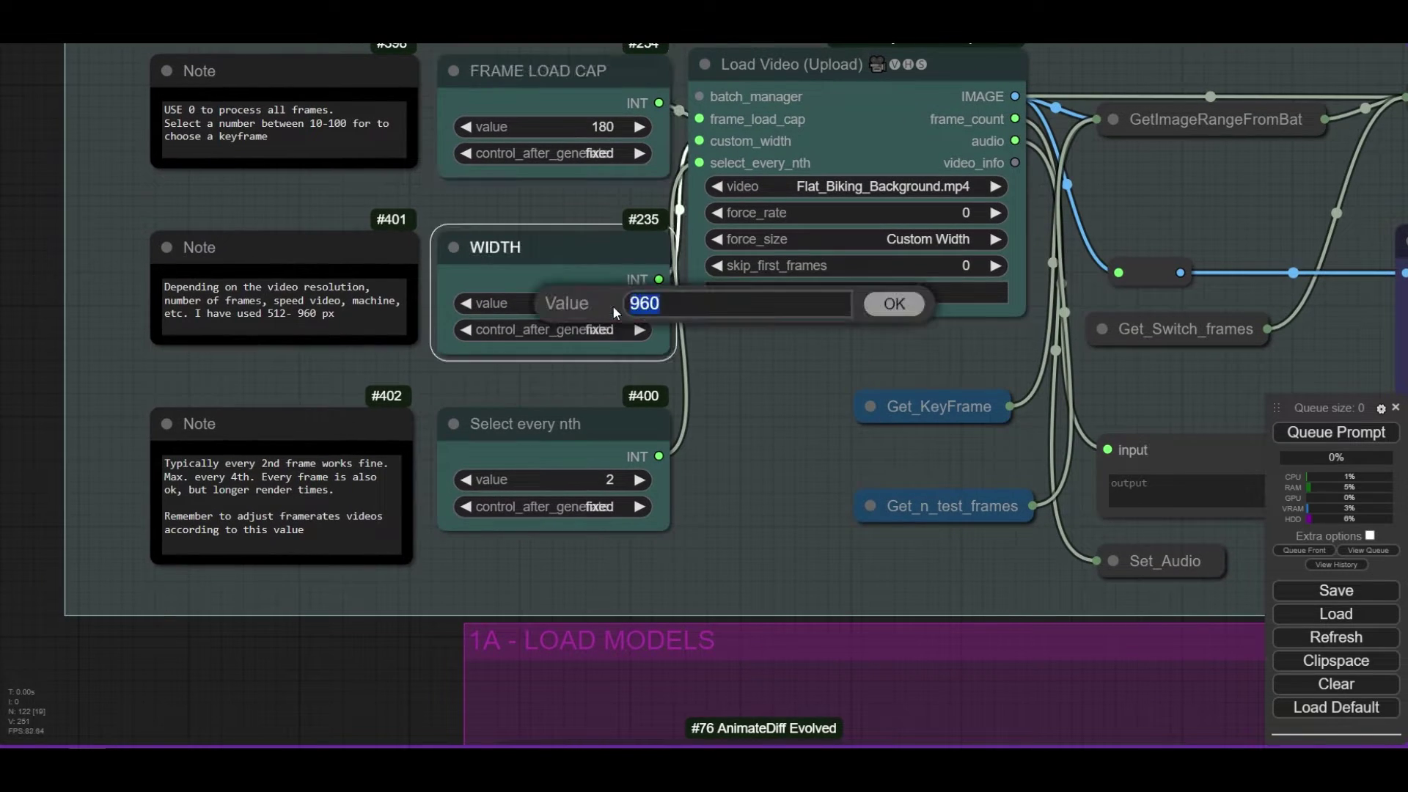
pyautogui.write('960')
pyautogui.press('Return')
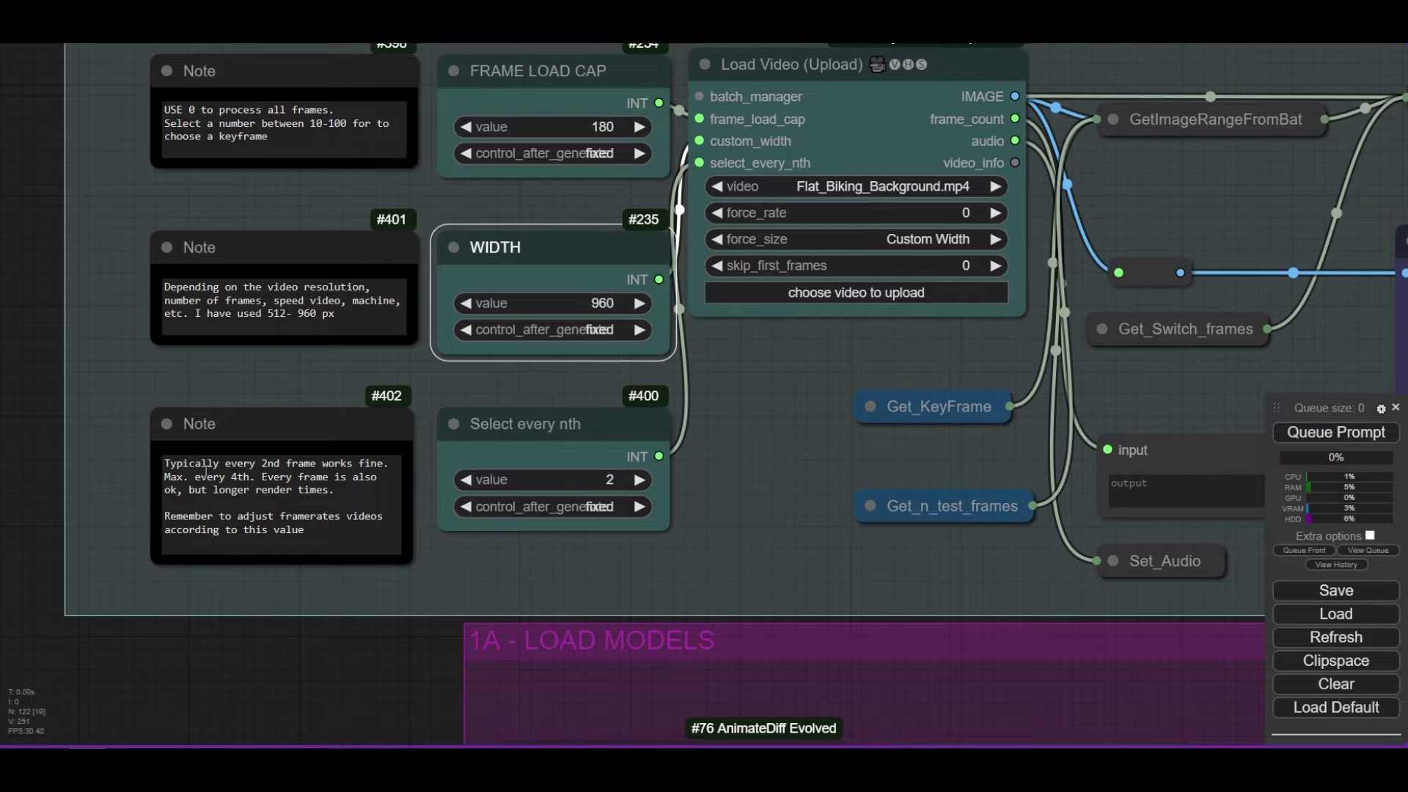
# Step: Set the Select every nth value to 2 in the image loading and preparation group
pyautogui.scroll(2, 409, 569)
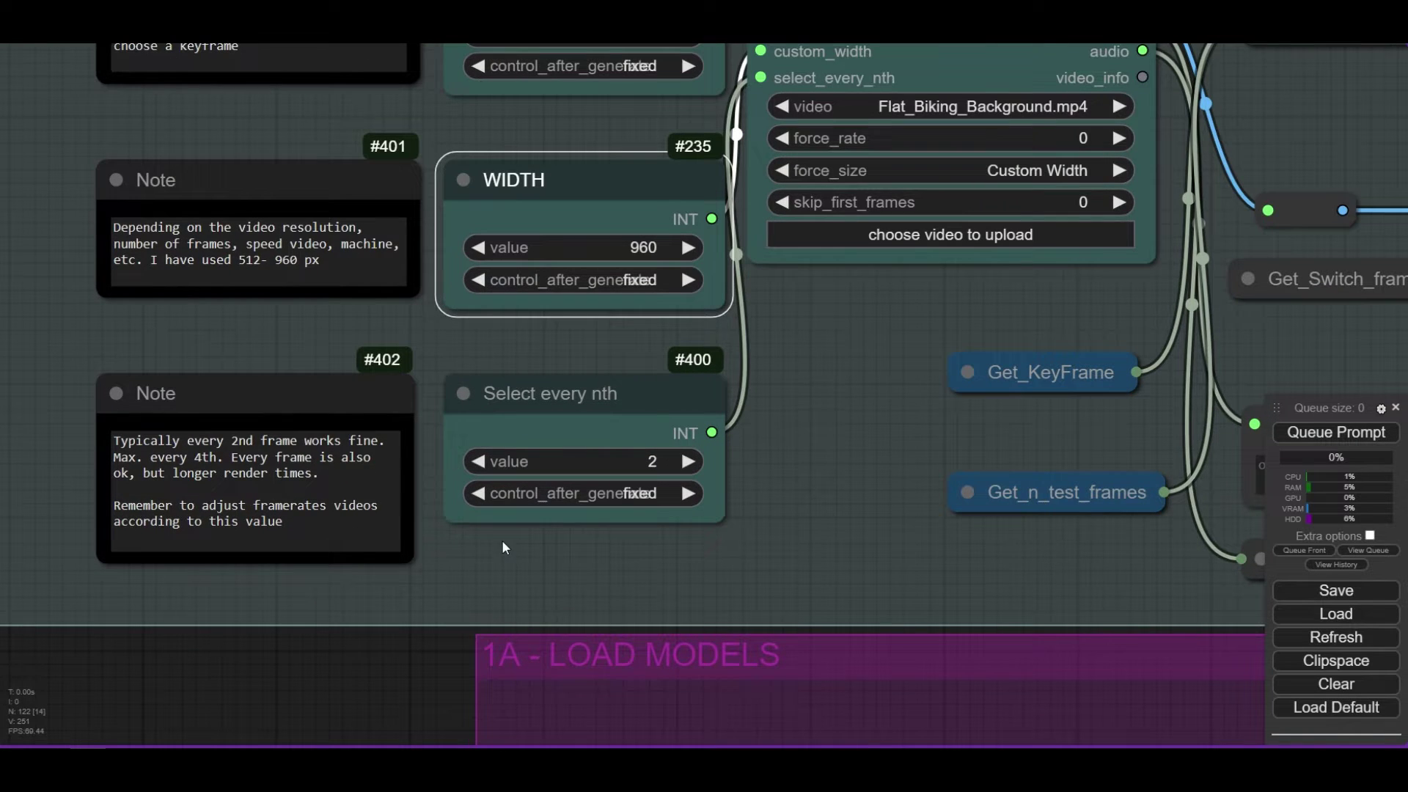
pyautogui.click(655, 462)
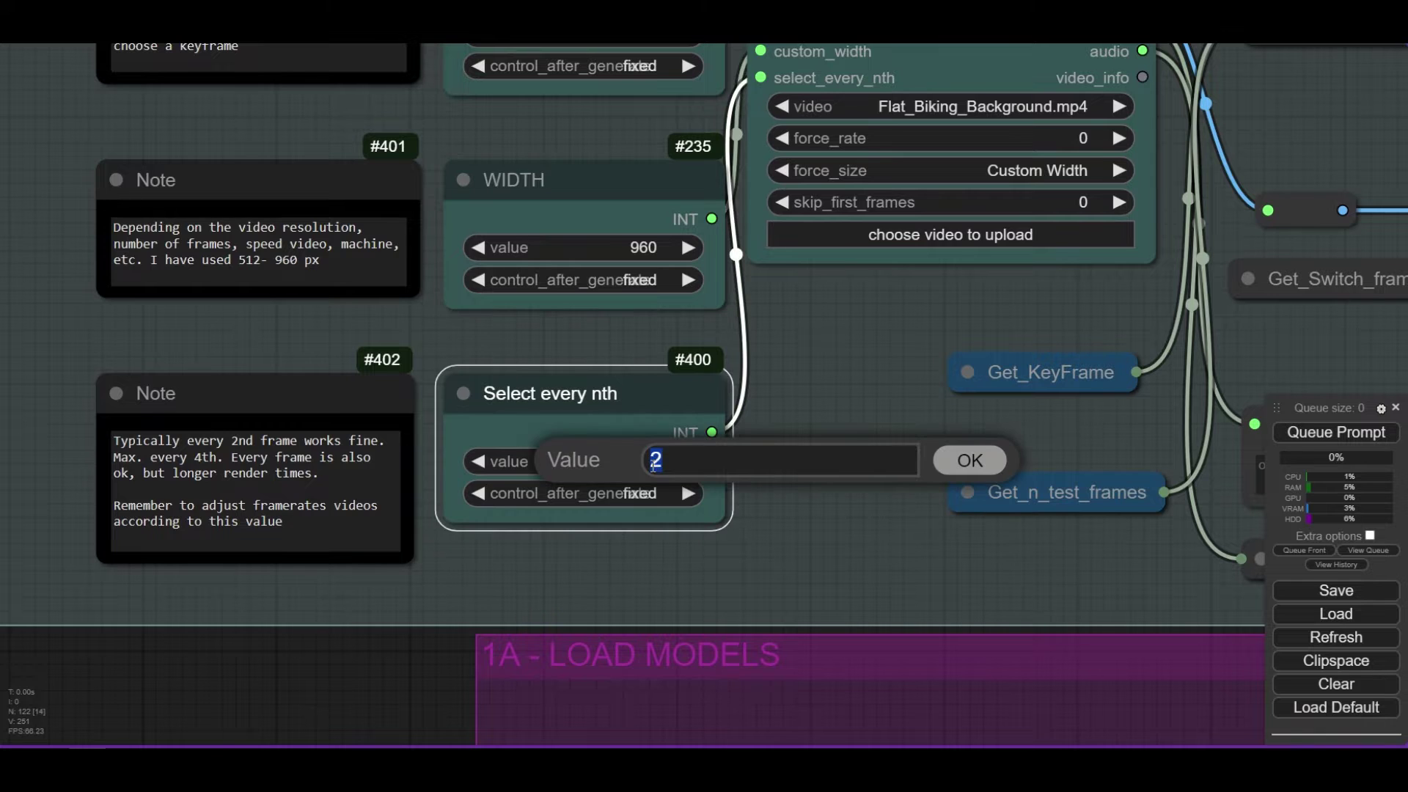
pyautogui.write('2')
pyautogui.press('Return')
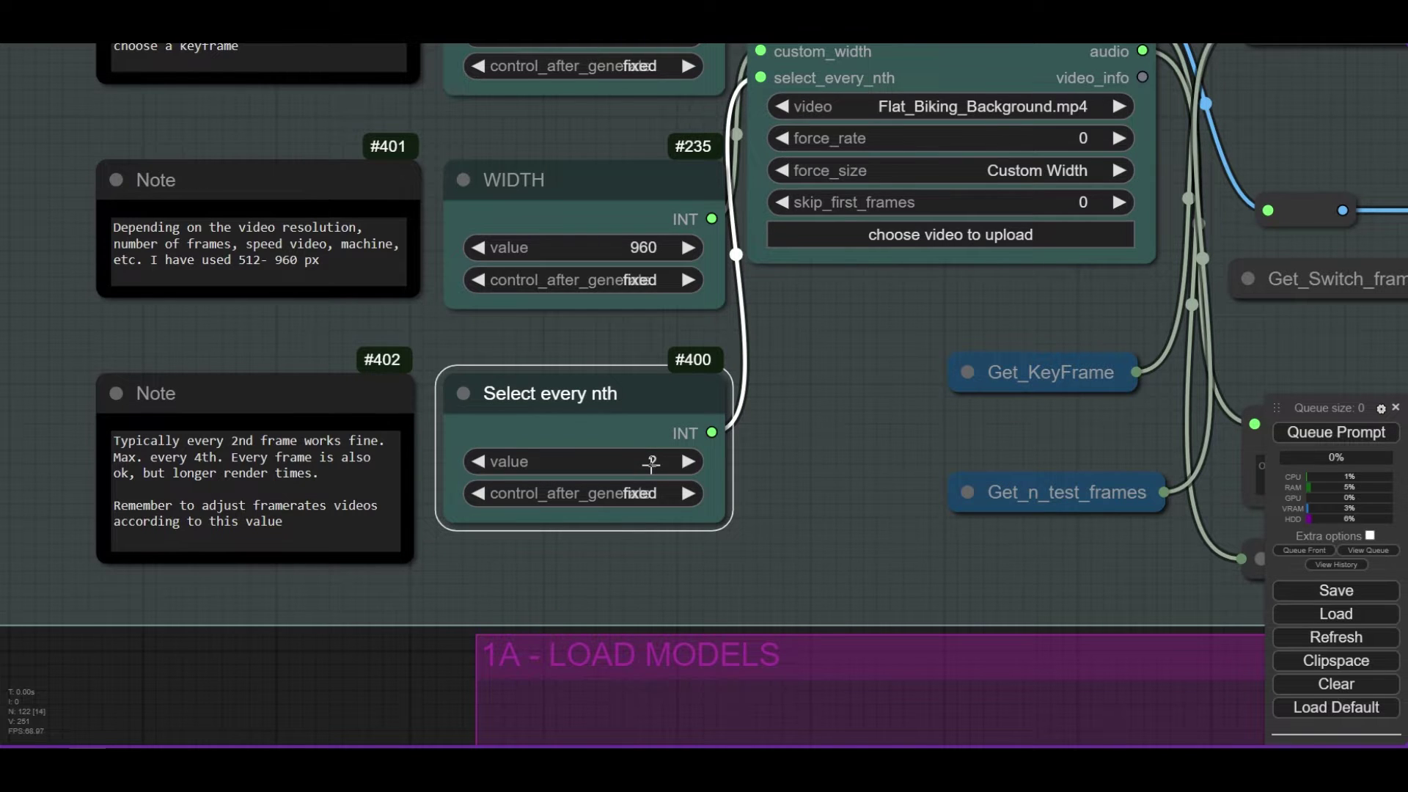
pyautogui.click(850, 386)
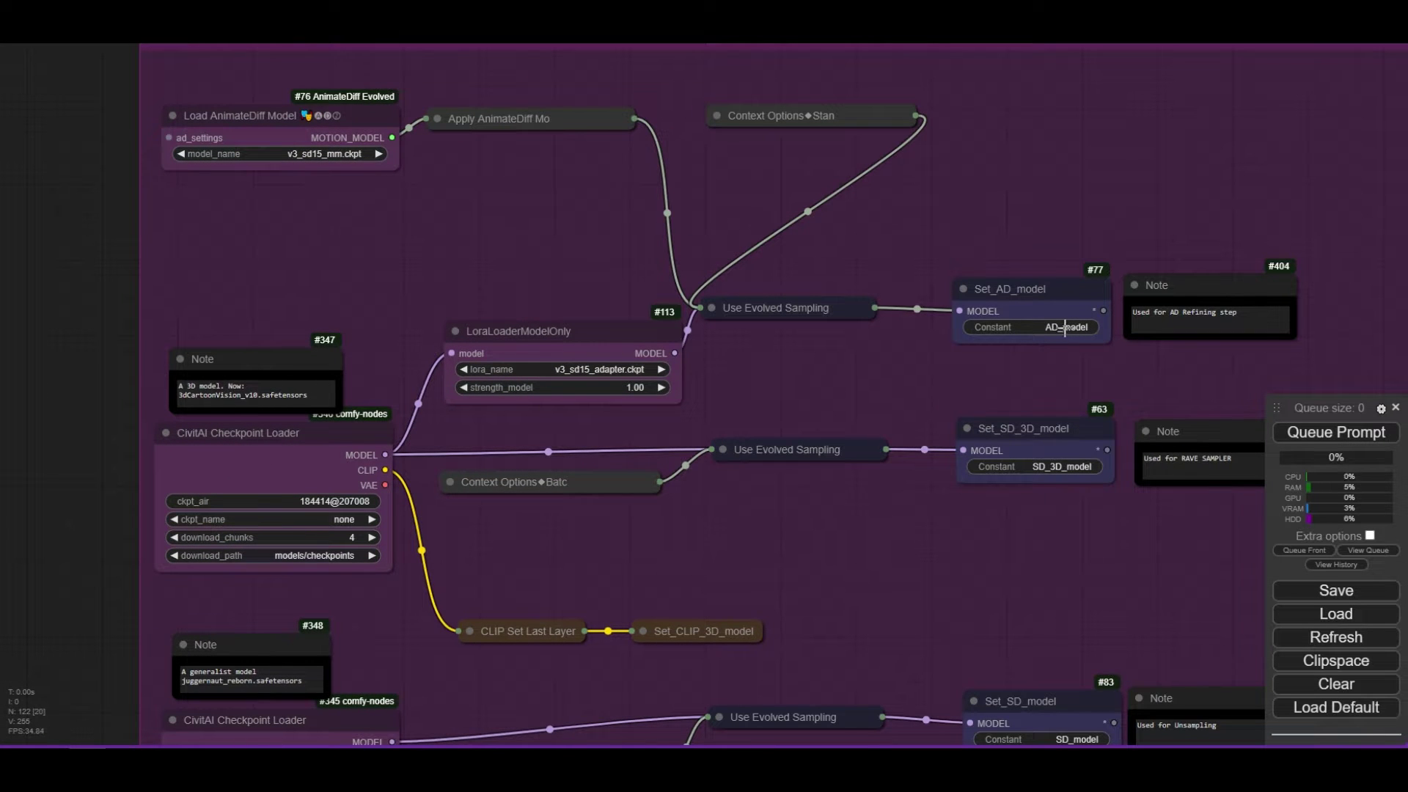
# Step: Expand the collapsed Apply AnimateDiff Model, Context Options Standard Static and upper Use Evolved Sampling nodes in the 1A - LOAD MODELS group
pyautogui.scroll(2, 319, 145)
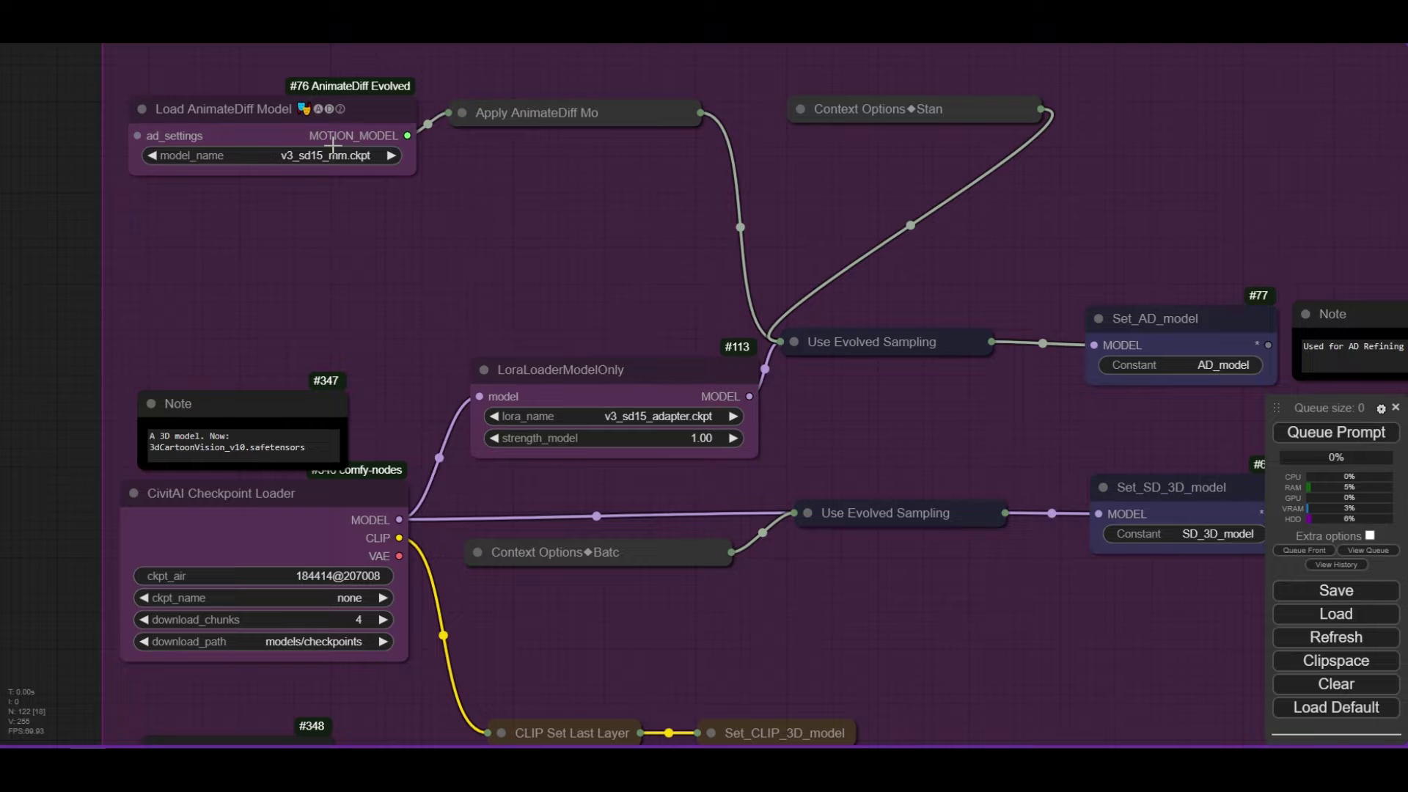
pyautogui.click(458, 110)
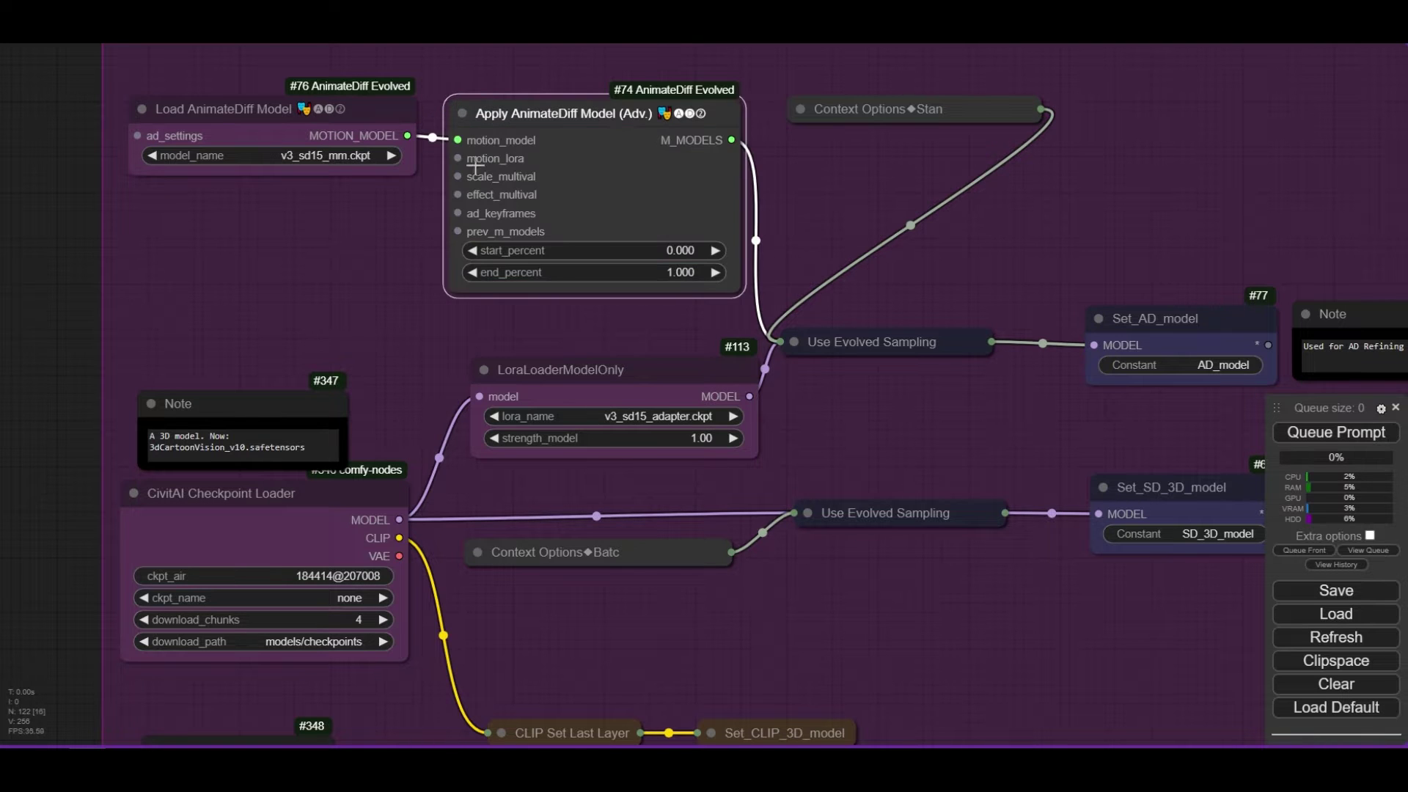
pyautogui.scroll(-1, 510, 184)
pyautogui.click(774, 116)
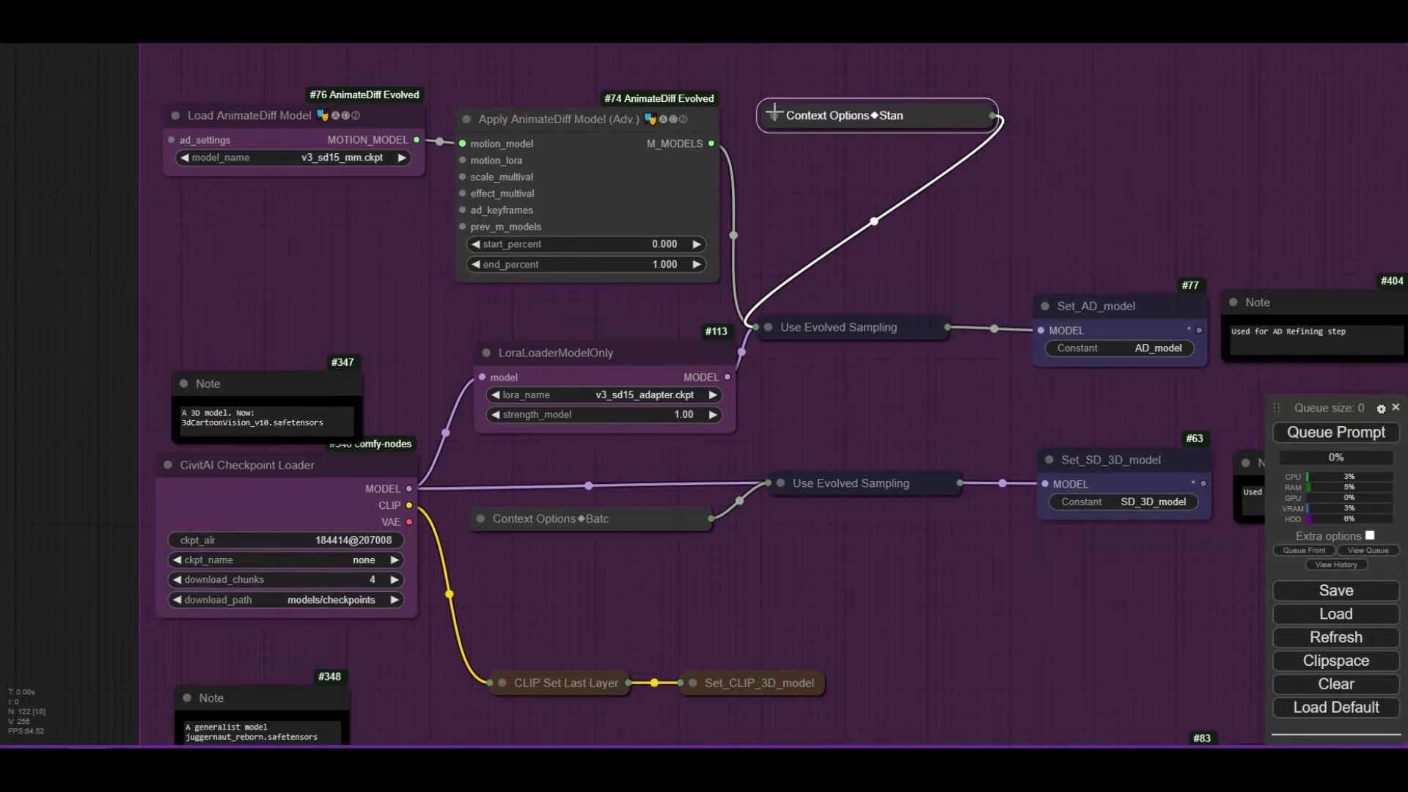
pyautogui.click(770, 328)
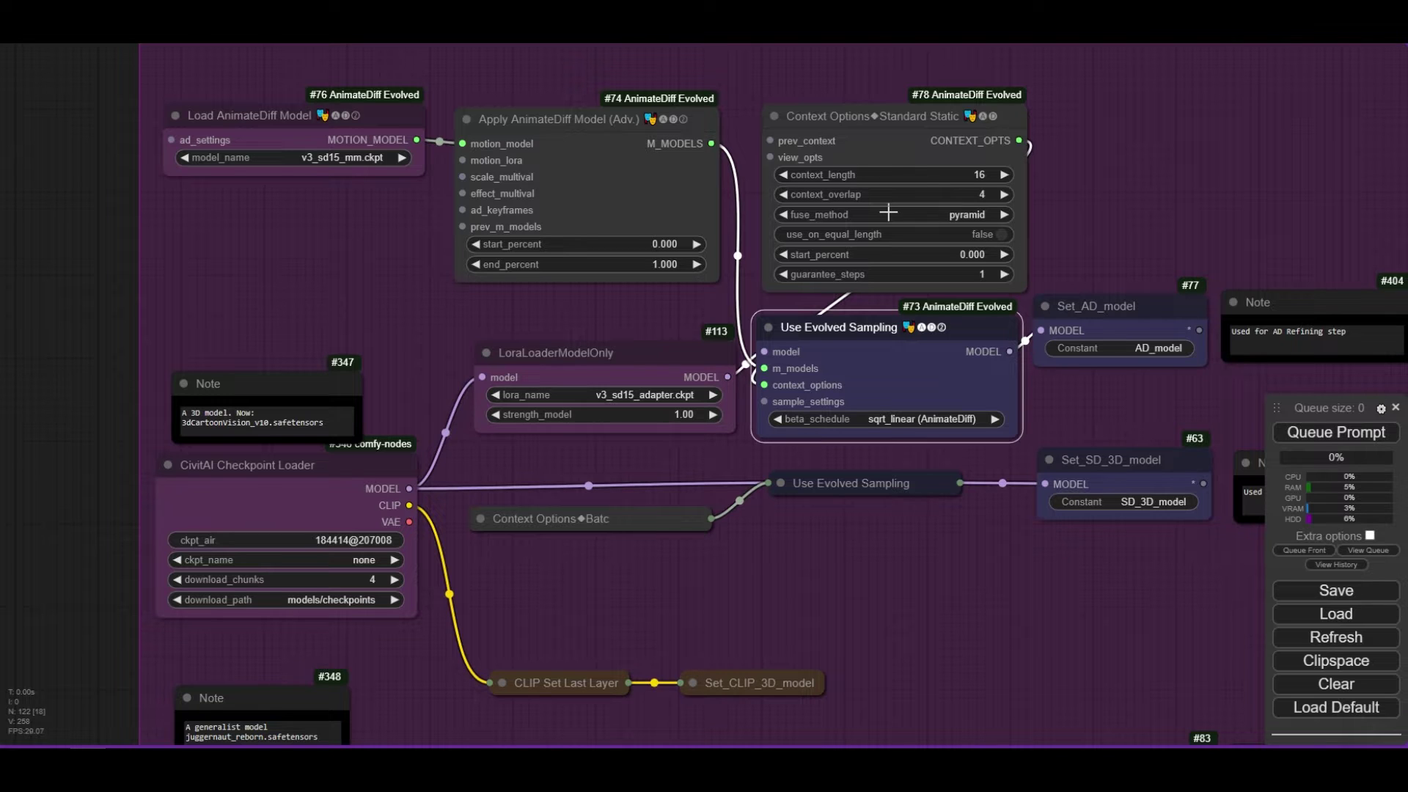
# Step: Try 3dCartoonVision_v10.safetensors as ckpt_name in the 3D model's CivitAI Checkpoint Loader and set it back to none
pyautogui.scroll(-1, 889, 213)
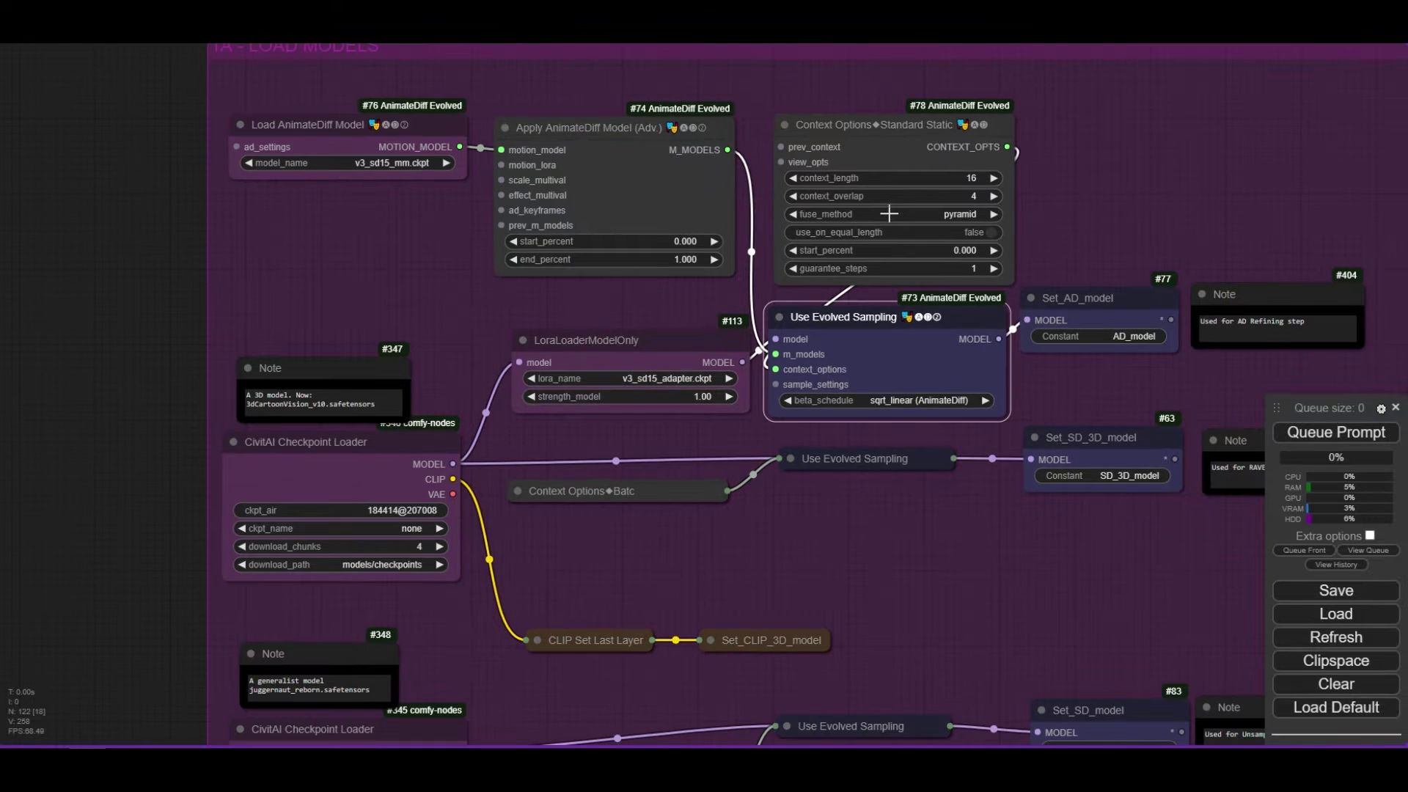
pyautogui.scroll(-1, 889, 213)
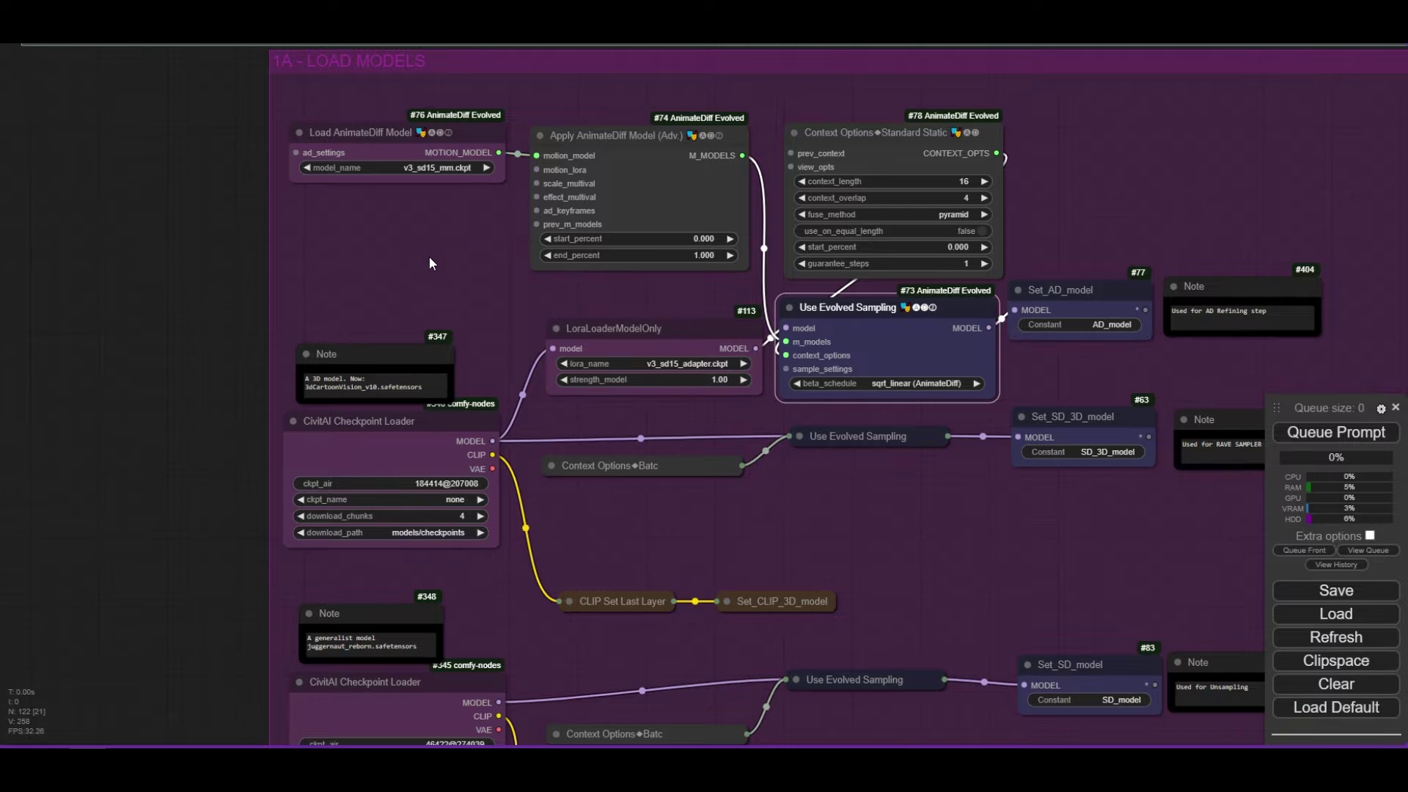
pyautogui.moveTo(429, 263); pyautogui.dragTo(449, 160)
pyautogui.scroll(2, 452, 396)
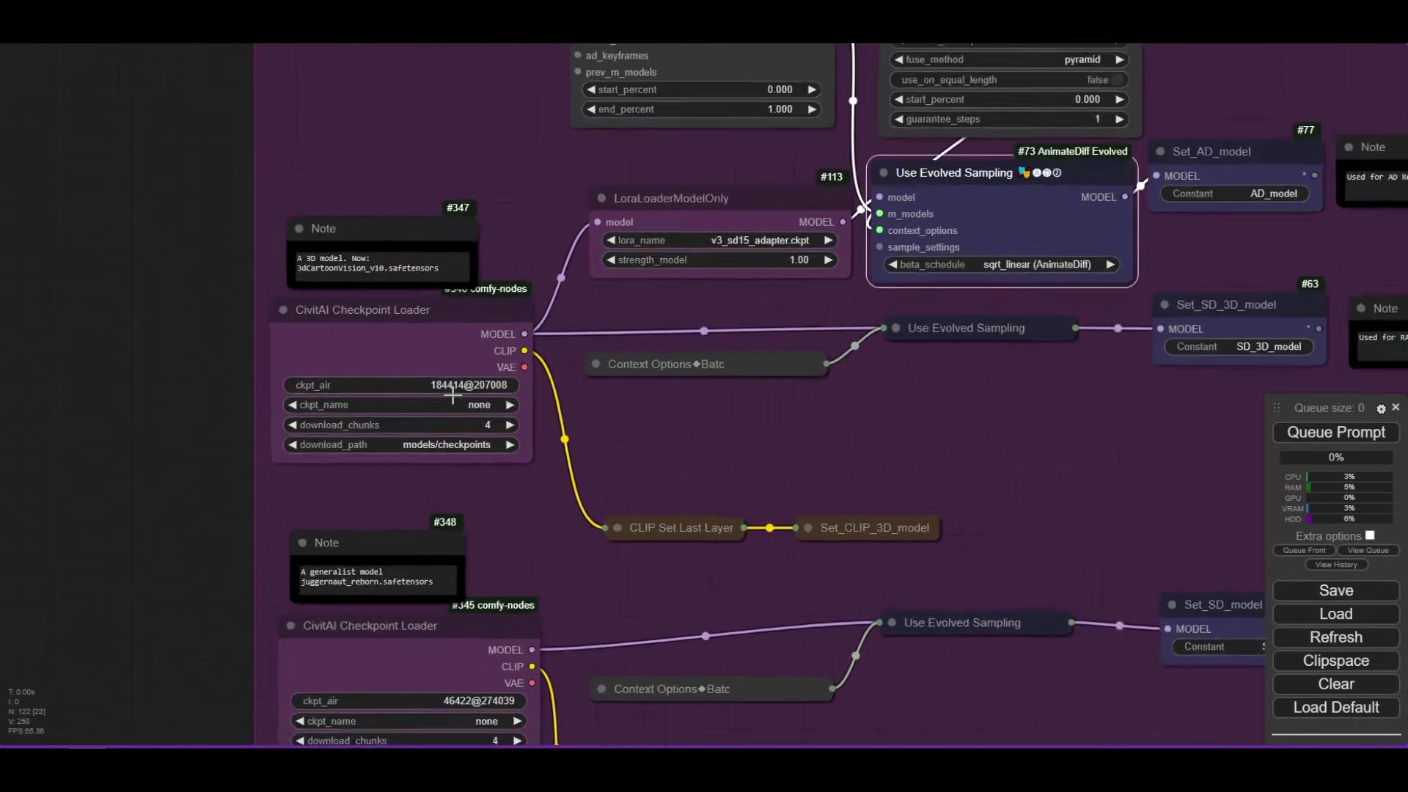
pyautogui.scroll(1, 452, 396)
pyautogui.click(472, 409)
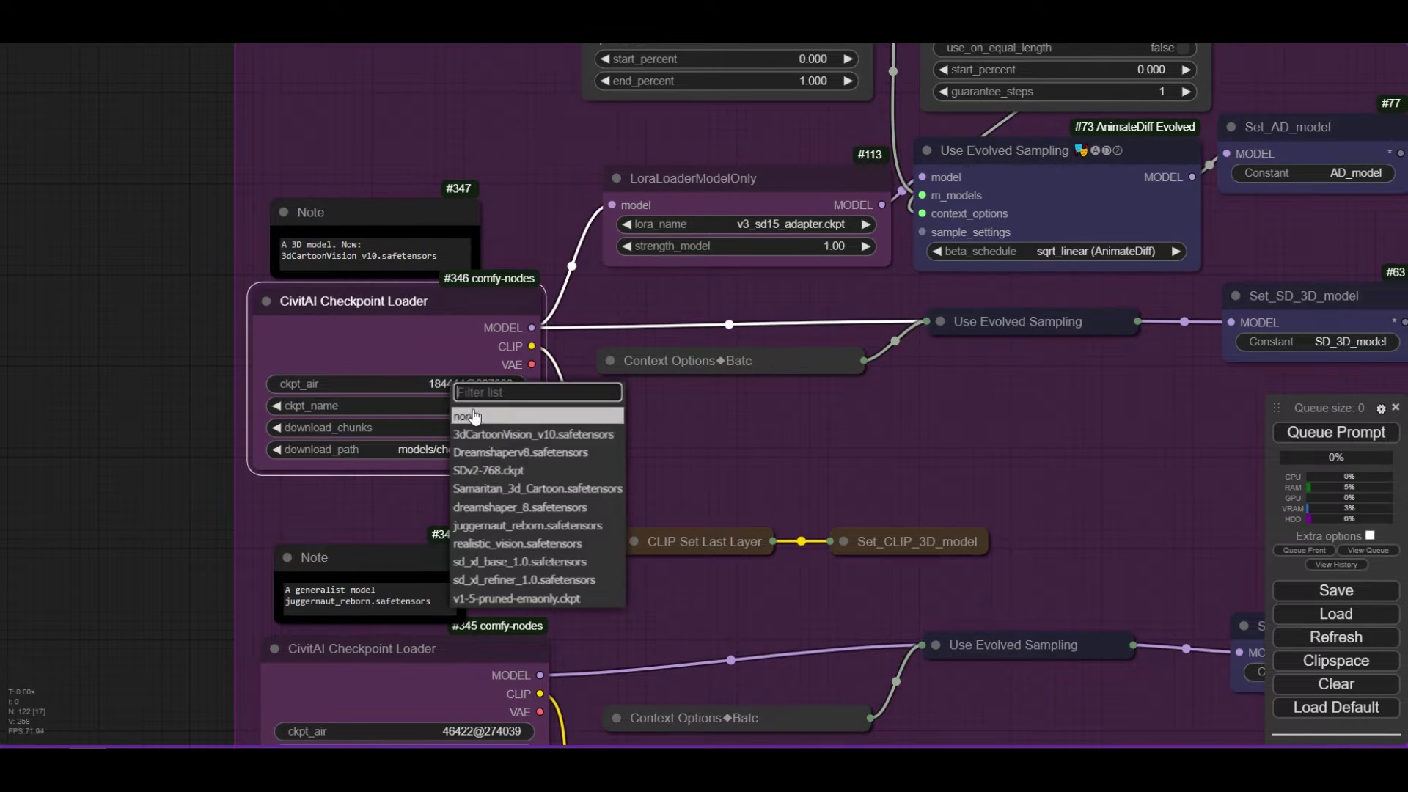
pyautogui.click(496, 434)
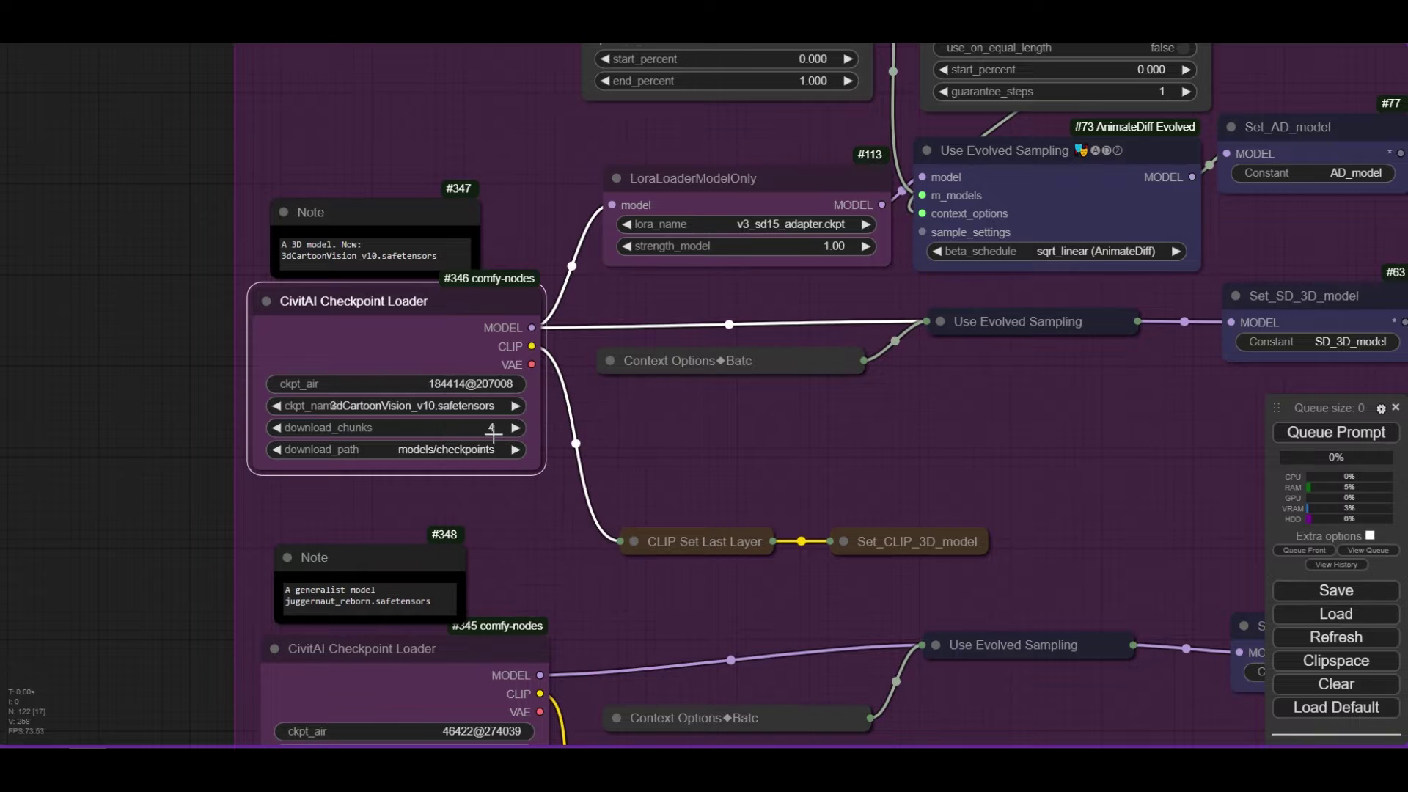
pyautogui.click(467, 410)
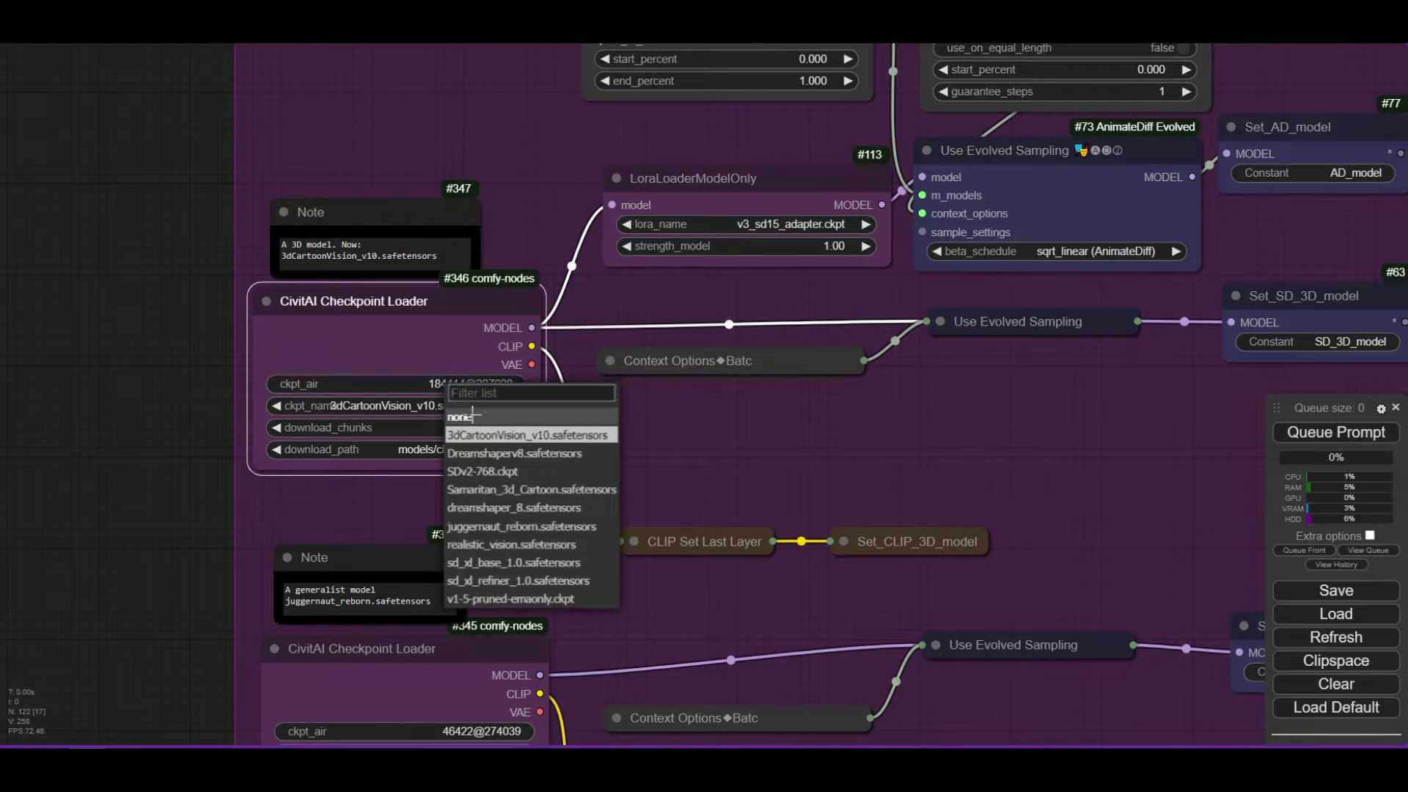
pyautogui.click(469, 415)
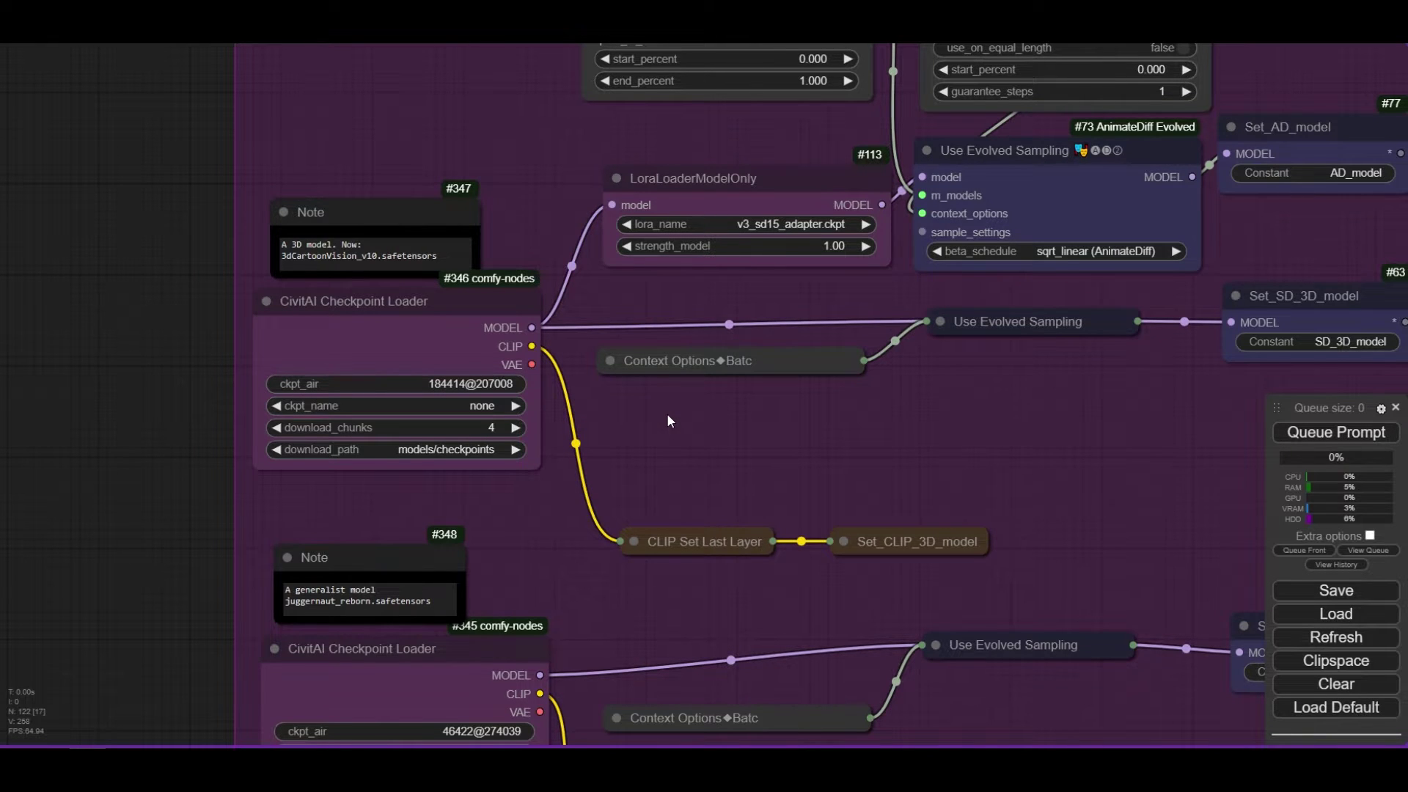
# Step: Expand the CLIP Set Last Layer, Set_CLIP_3D_model, Context Options Batched and Use Evolved Sampling nodes of the 3D model branch
pyautogui.scroll(-3, 666, 420)
pyautogui.moveTo(959, 437); pyautogui.dragTo(810, 346)
pyautogui.scroll(5, 900, 341)
pyautogui.scroll(-5, 901, 341)
pyautogui.scroll(2, 635, 397)
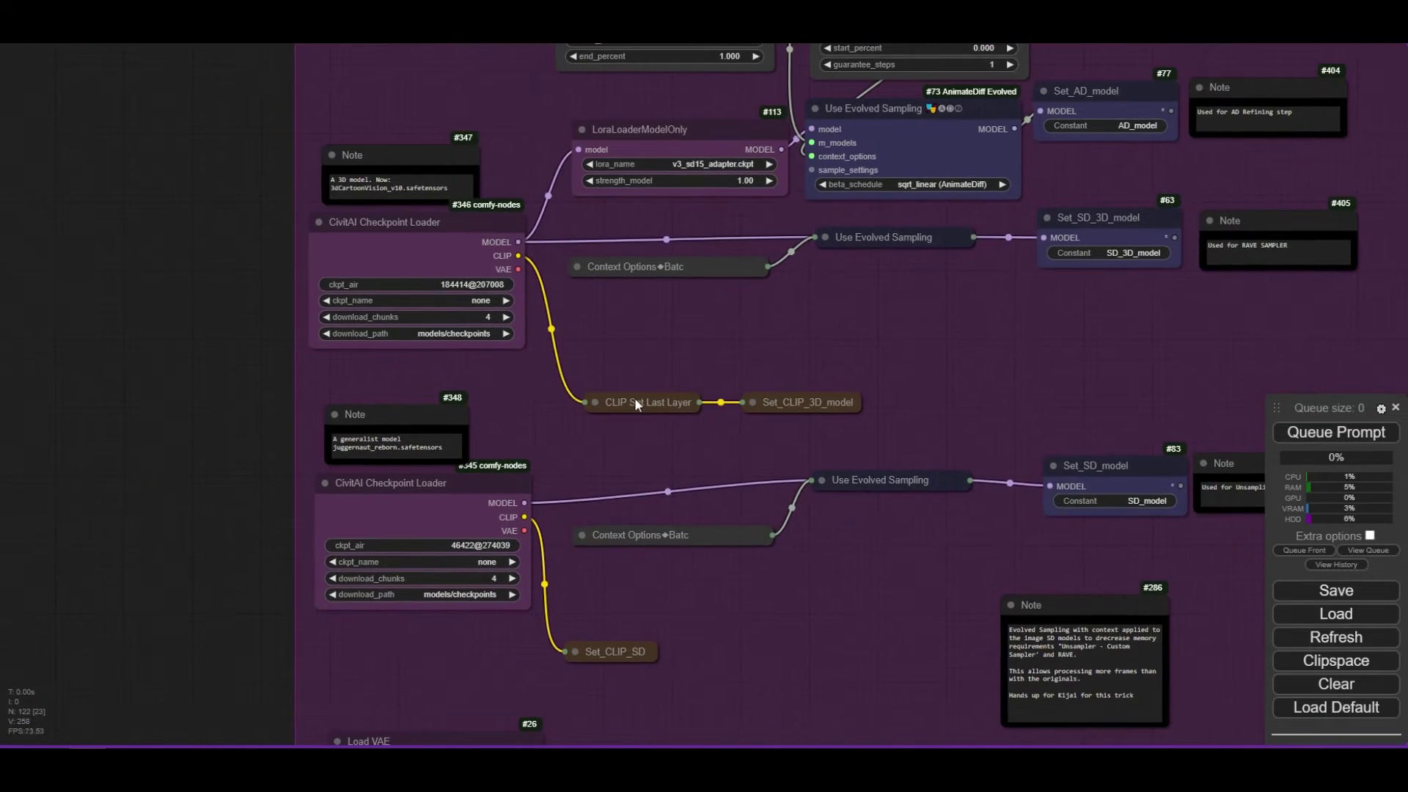
pyautogui.scroll(2, 635, 403)
pyautogui.click(584, 402)
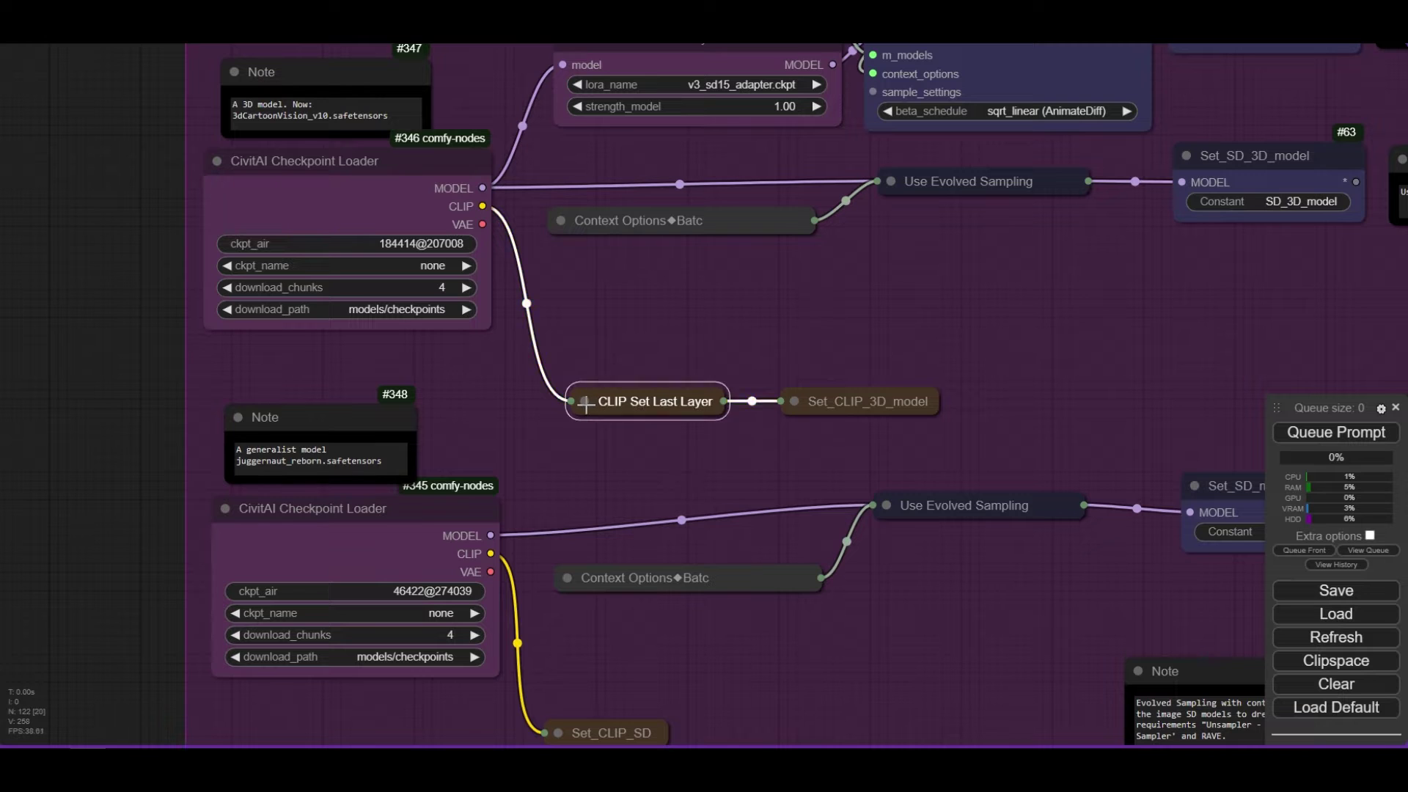
pyautogui.click(798, 402)
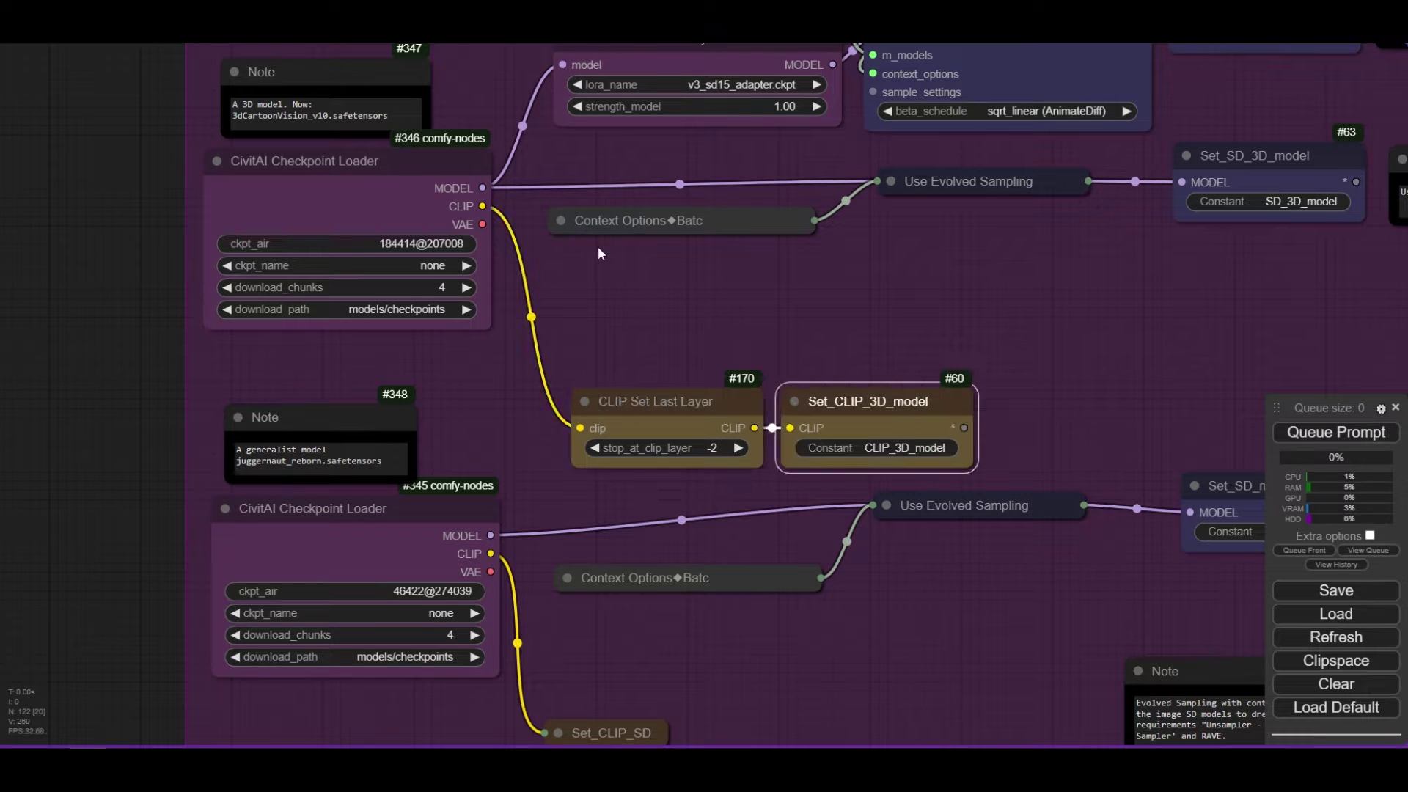
pyautogui.click(561, 219)
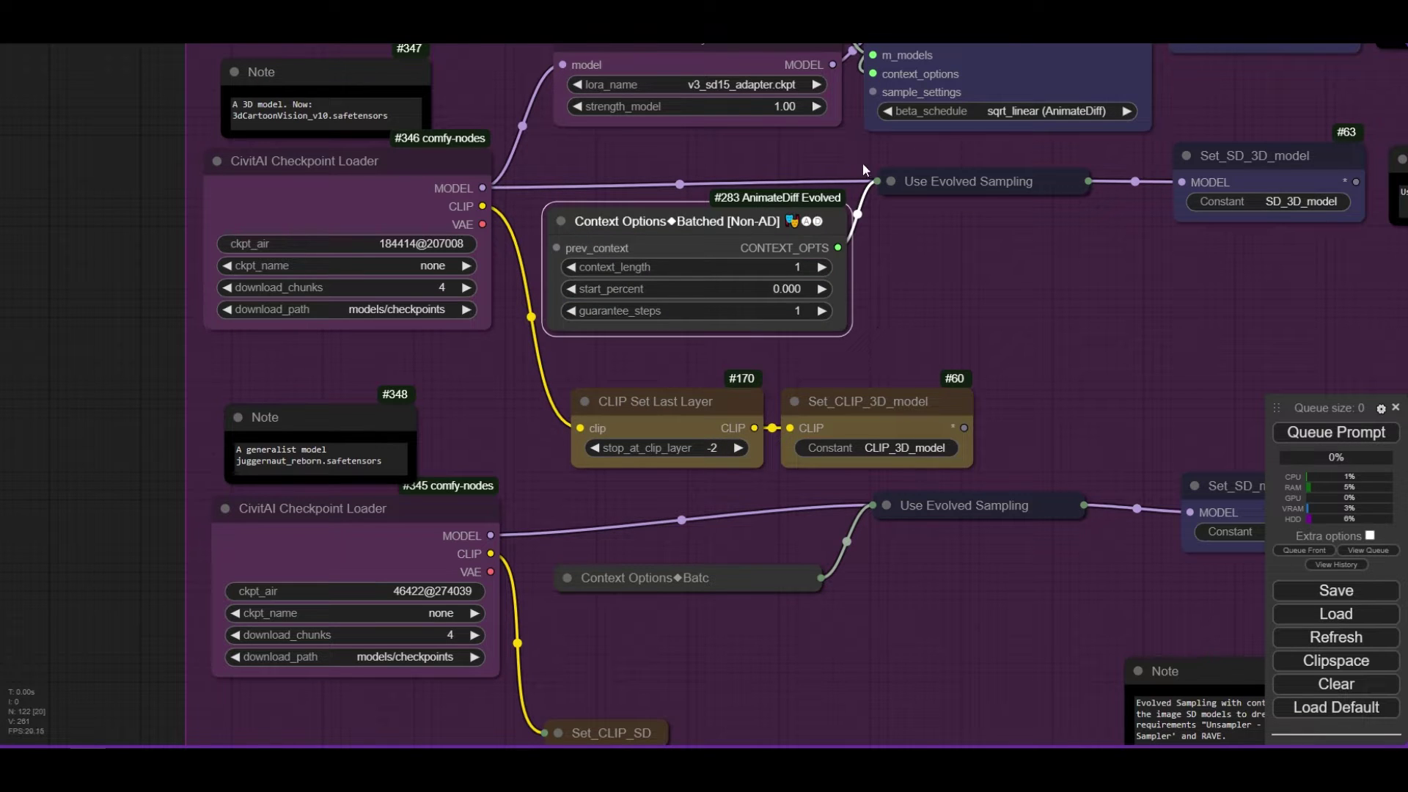
pyautogui.click(891, 181)
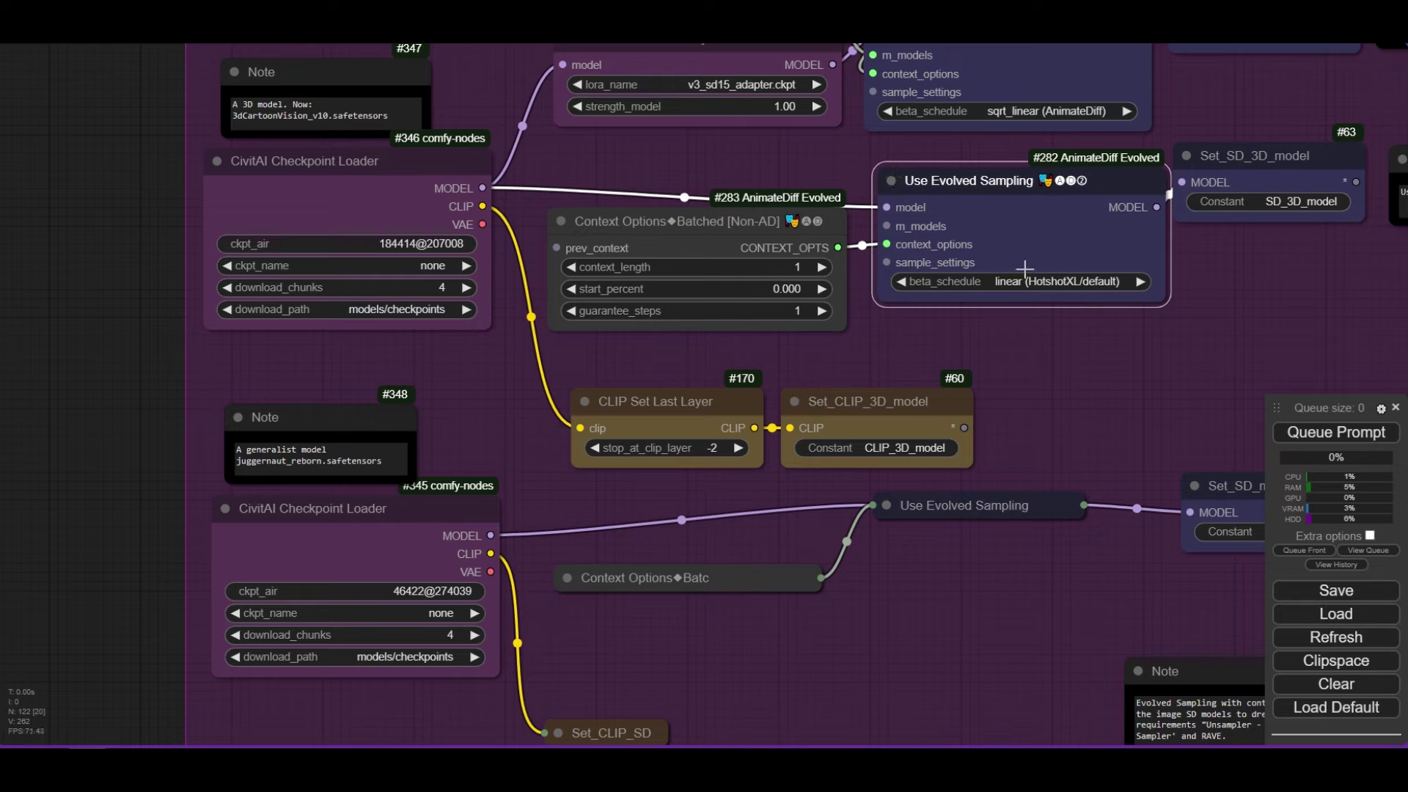
# Step: Move the 3D model branch's expanded Use Evolved Sampling node slightly upward
pyautogui.moveTo(950, 340); pyautogui.dragTo(828, 341)
pyautogui.moveTo(826, 339); pyautogui.dragTo(829, 339)
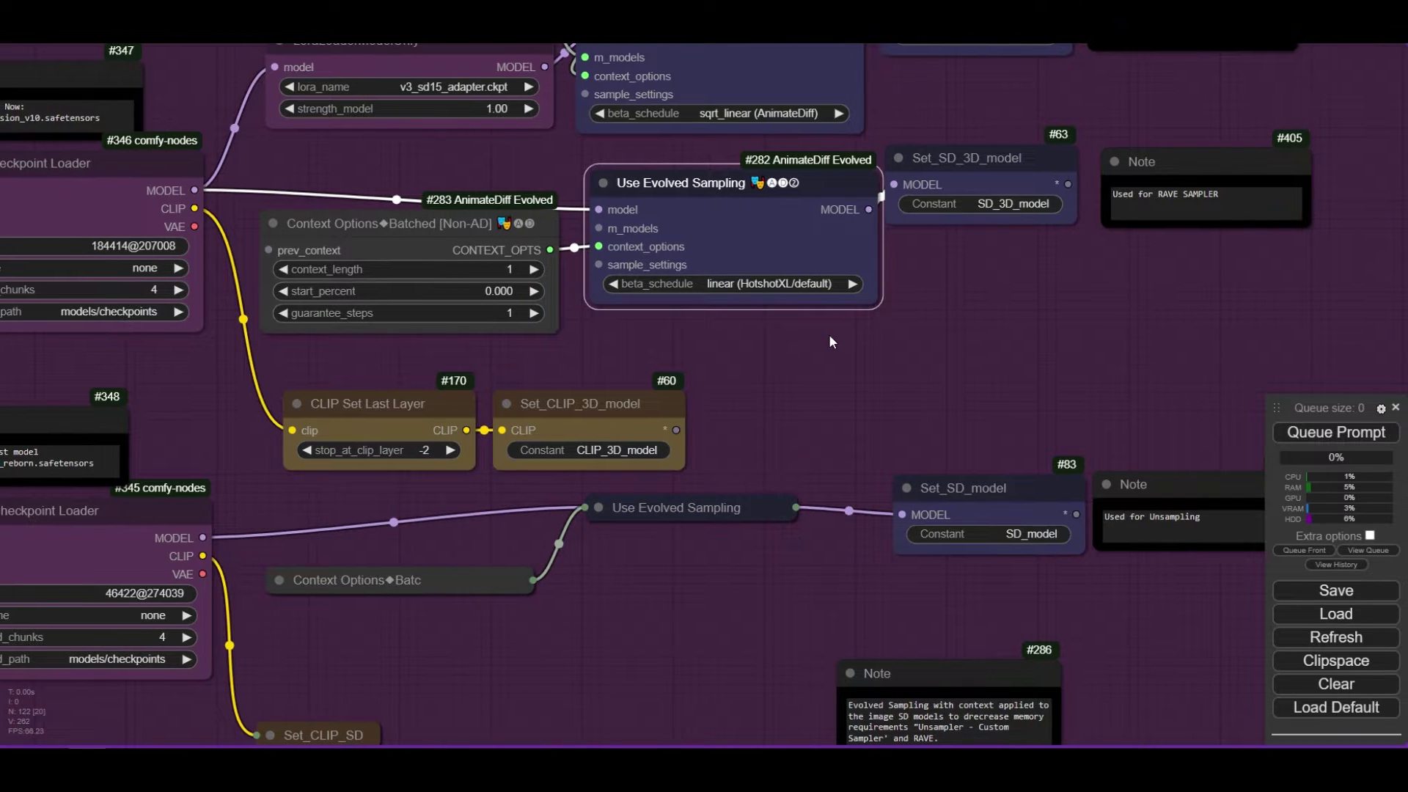
pyautogui.moveTo(653, 183); pyautogui.dragTo(643, 170)
# Step: Expand the generalist model branch's Context Options Batched and Set_CLIP_SD nodes, and shift Set_CLIP_SD slightly to the right
pyautogui.moveTo(583, 344); pyautogui.dragTo(738, 241)
pyautogui.scroll(-3, 509, 368)
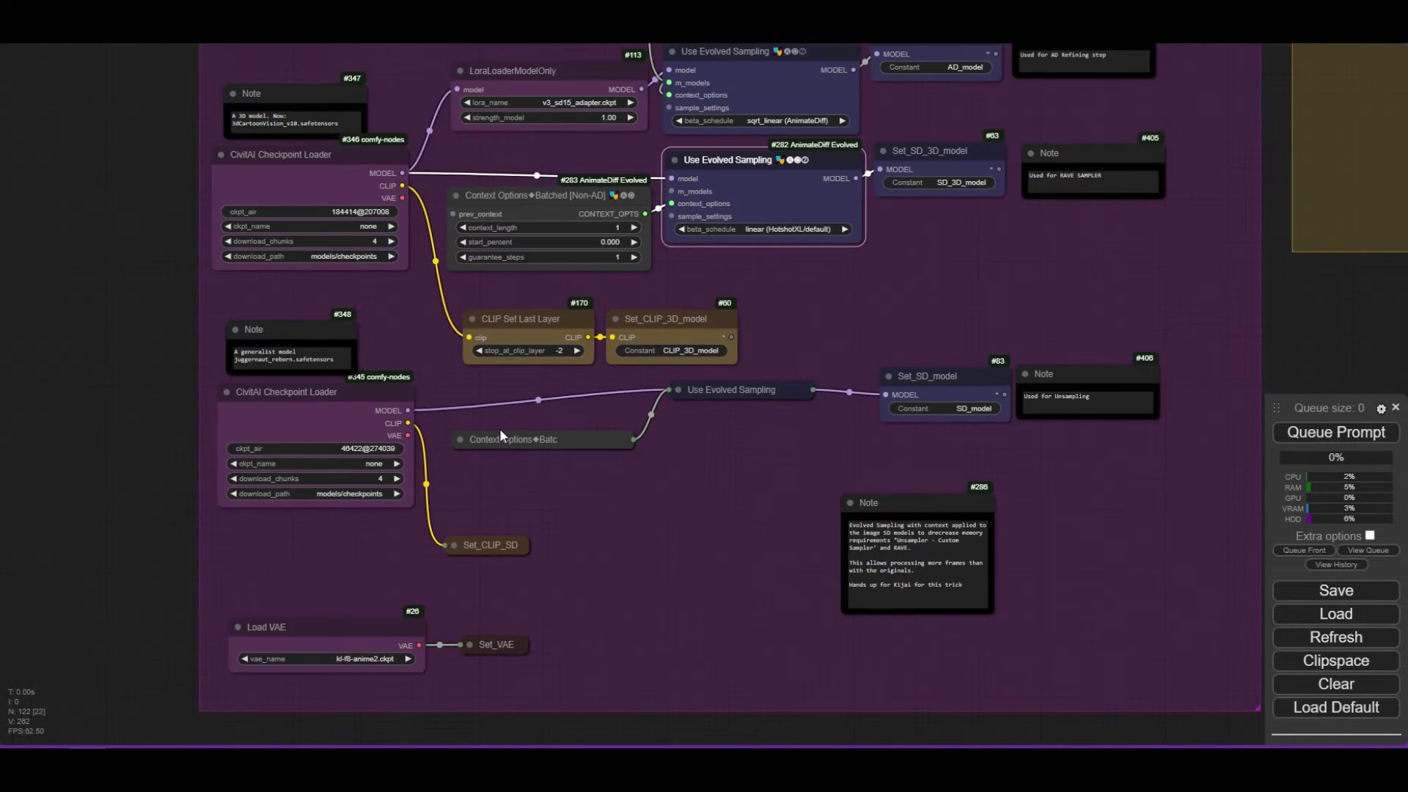
pyautogui.moveTo(758, 455); pyautogui.dragTo(724, 405)
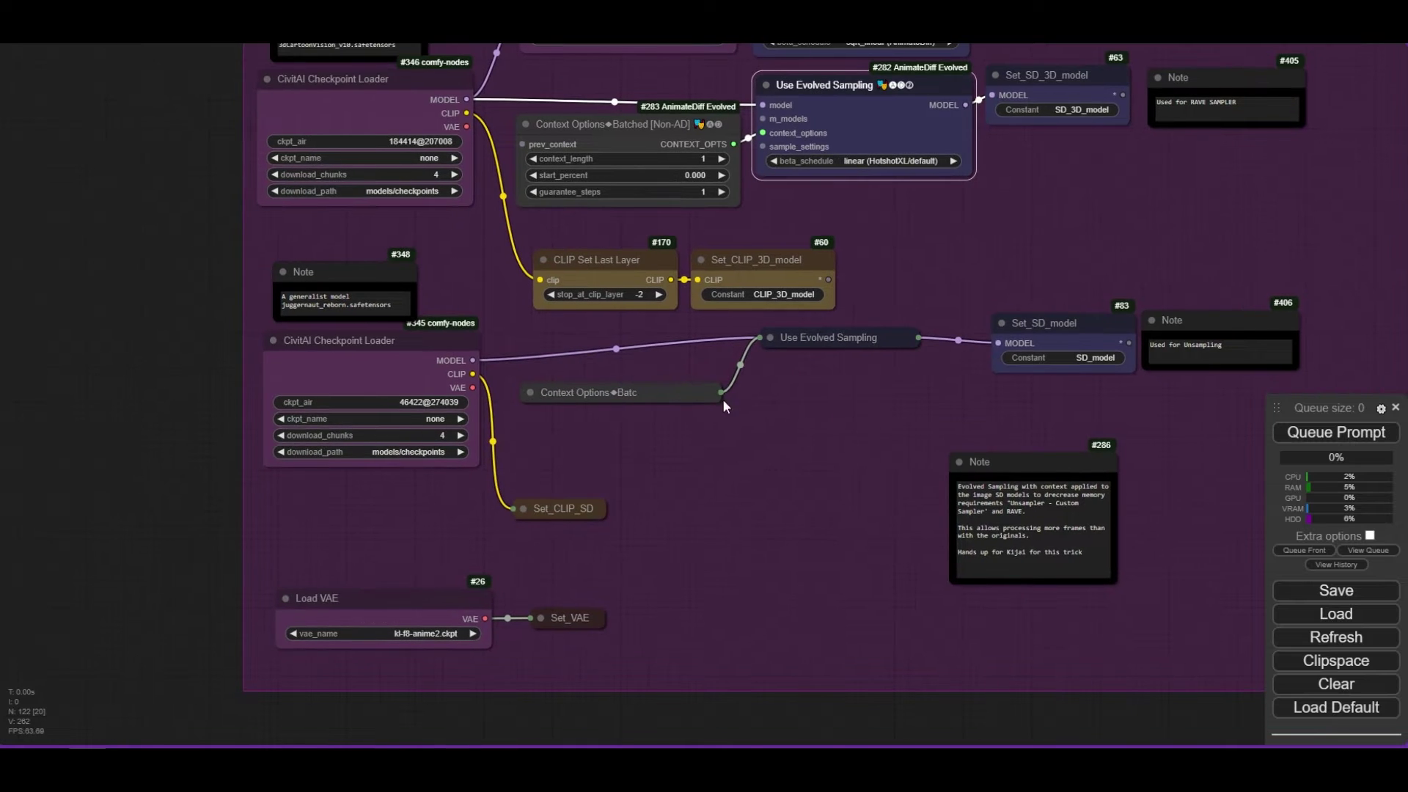
pyautogui.click(530, 394)
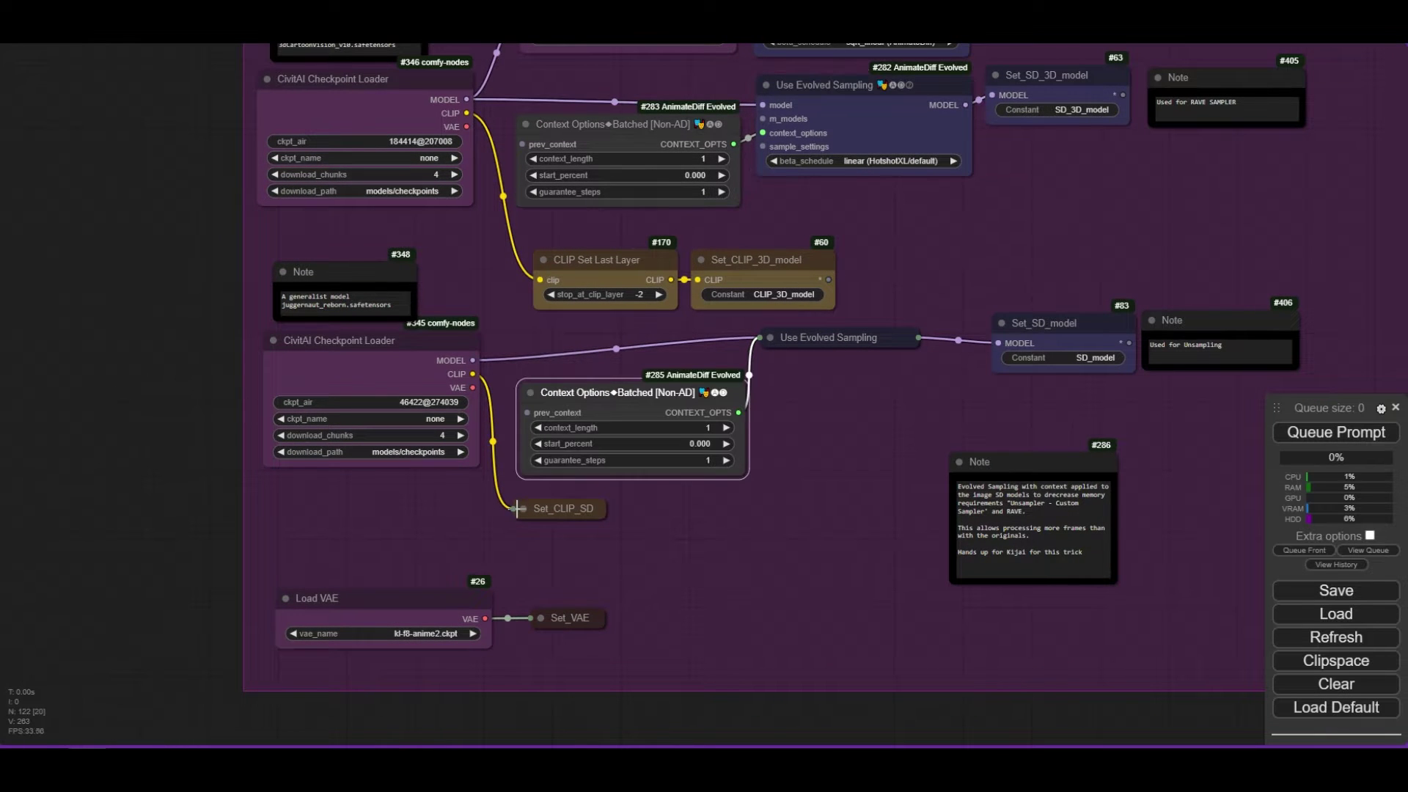
pyautogui.click(514, 509)
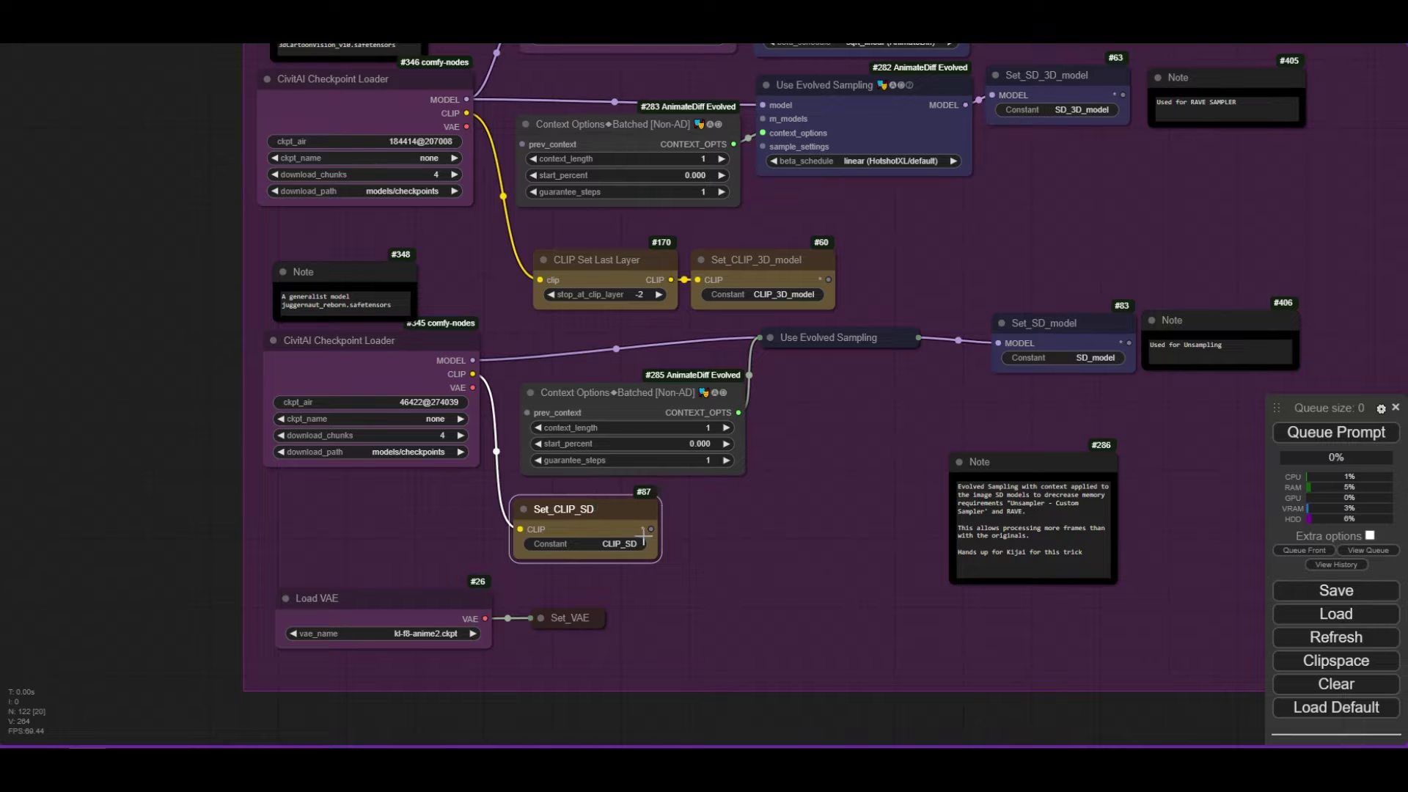
pyautogui.moveTo(581, 506); pyautogui.dragTo(613, 510)
# Step: Try an Unsampler node resized over SamplerCustom in the 2A- UNSAMPLING group, and delete it
pyautogui.scroll(-4, 613, 508)
pyautogui.scroll(-5, 613, 508)
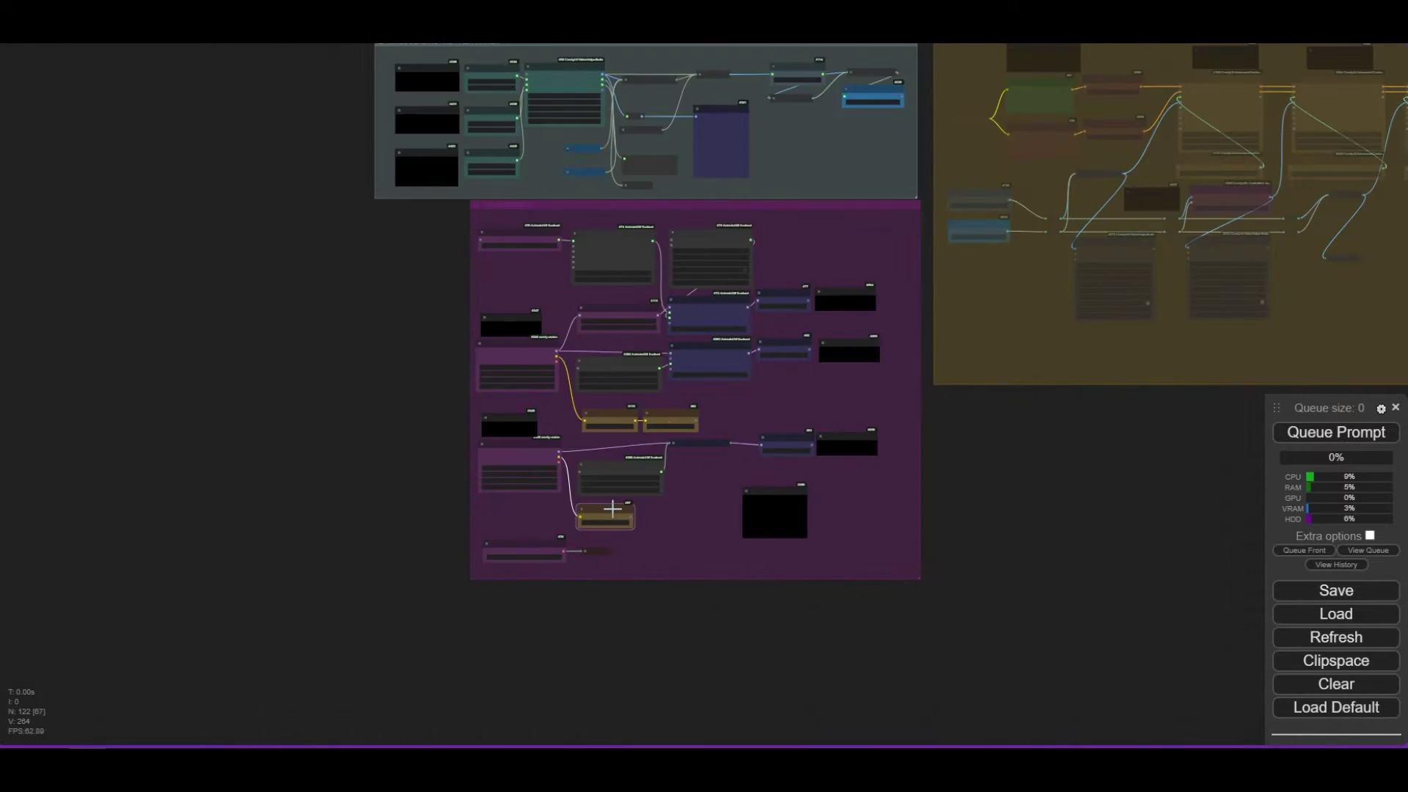
pyautogui.scroll(6, 617, 498)
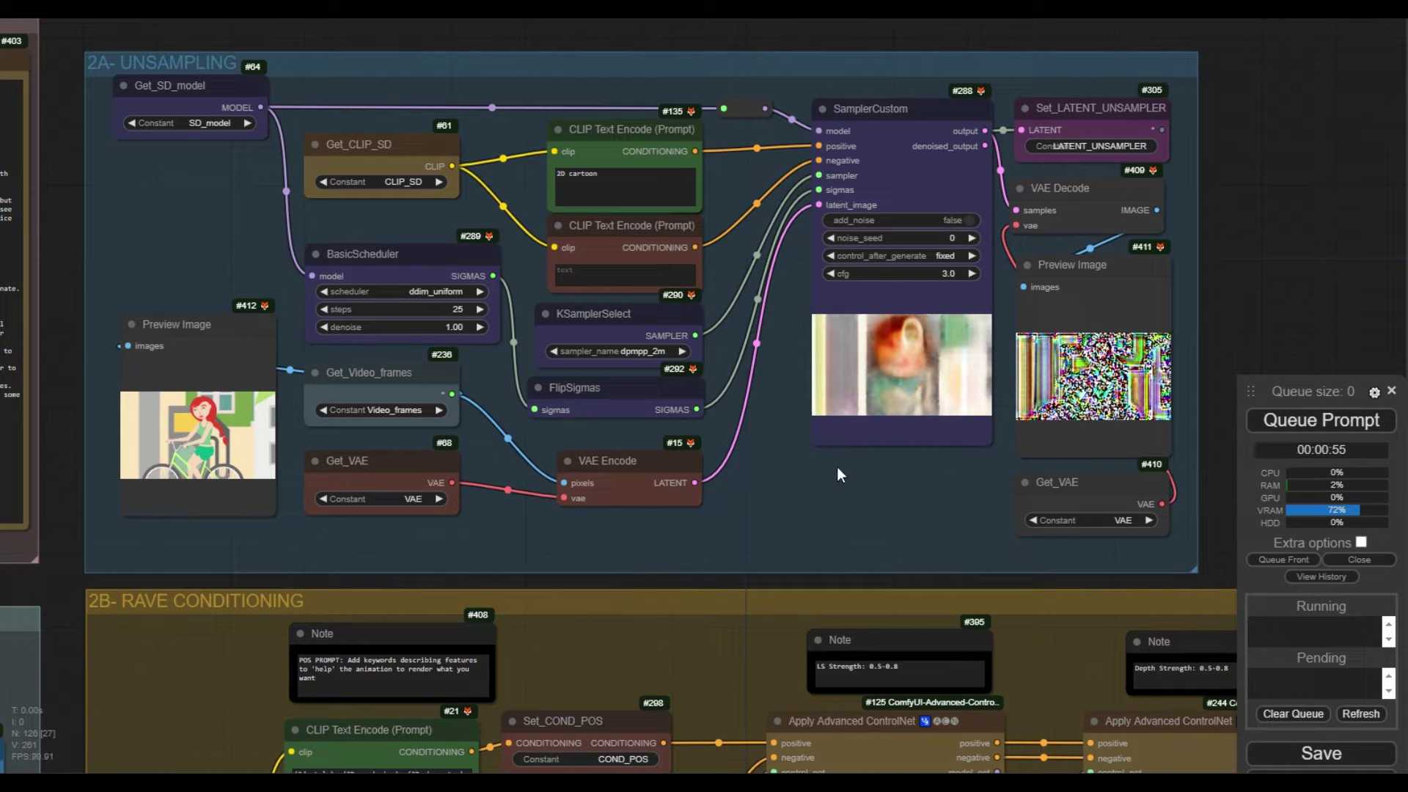
pyautogui.doubleClick(790, 372)
pyautogui.write('unsampl')
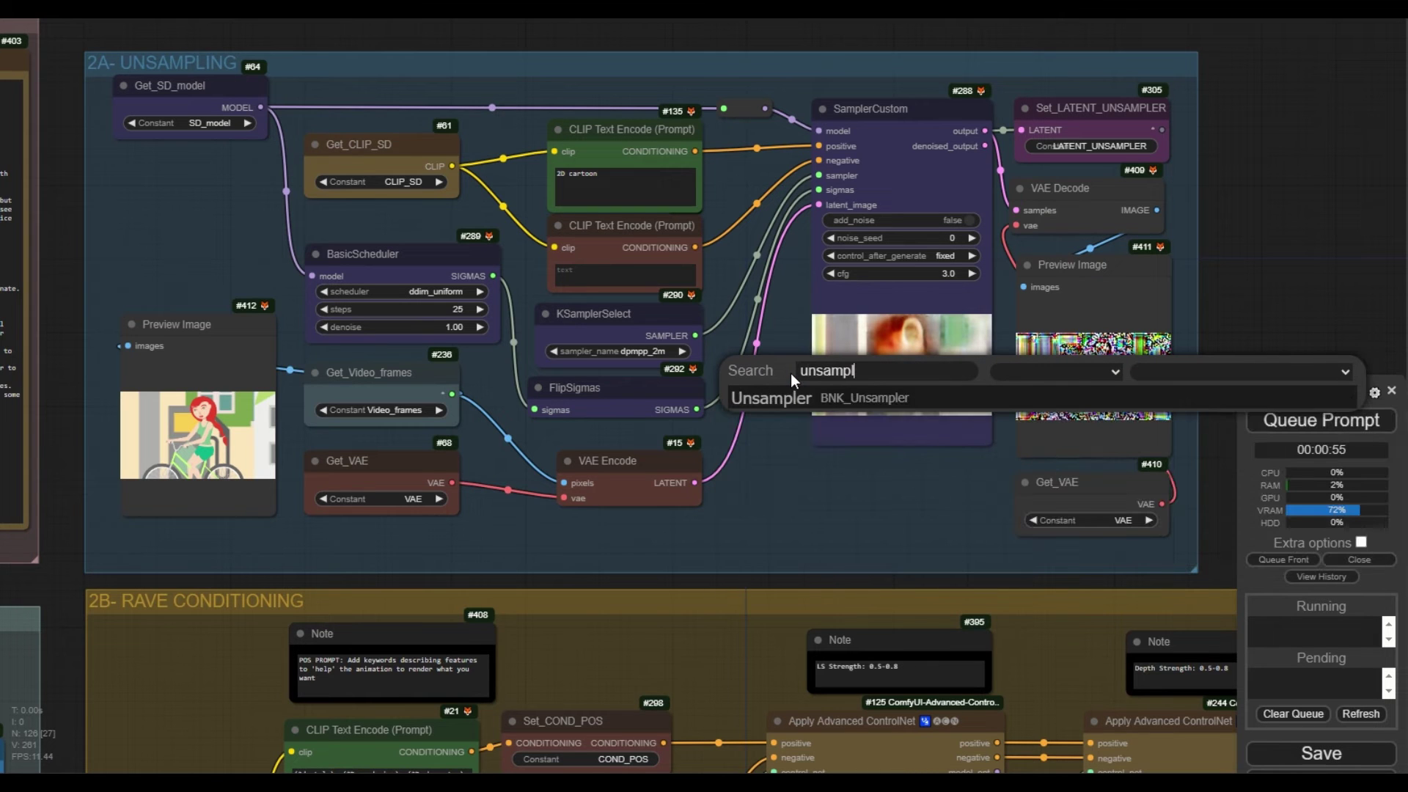
pyautogui.click(816, 396)
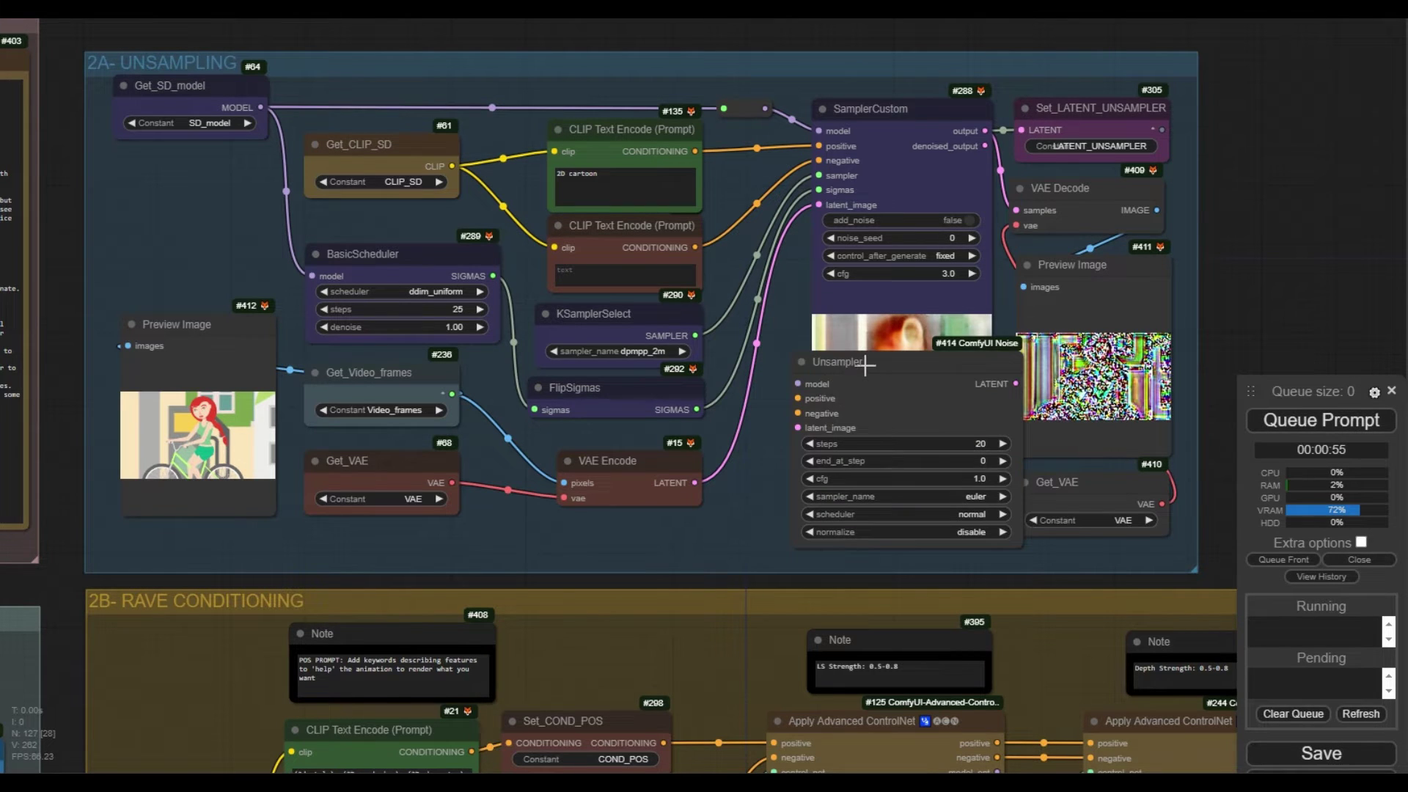
pyautogui.moveTo(816, 396); pyautogui.dragTo(801, 387)
pyautogui.moveTo(1005, 541); pyautogui.dragTo(961, 541)
pyautogui.moveTo(842, 349); pyautogui.dragTo(873, 327)
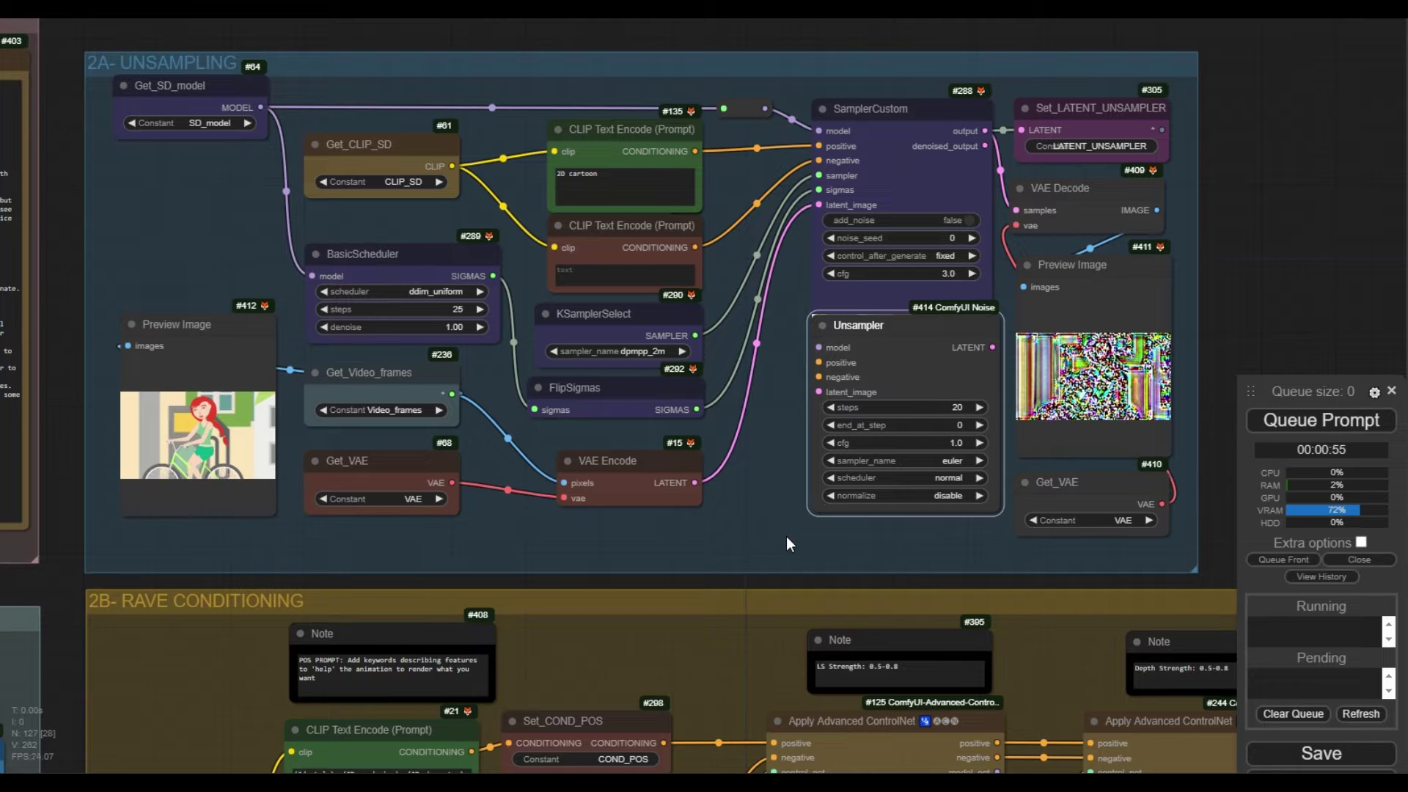
pyautogui.press('Delete')
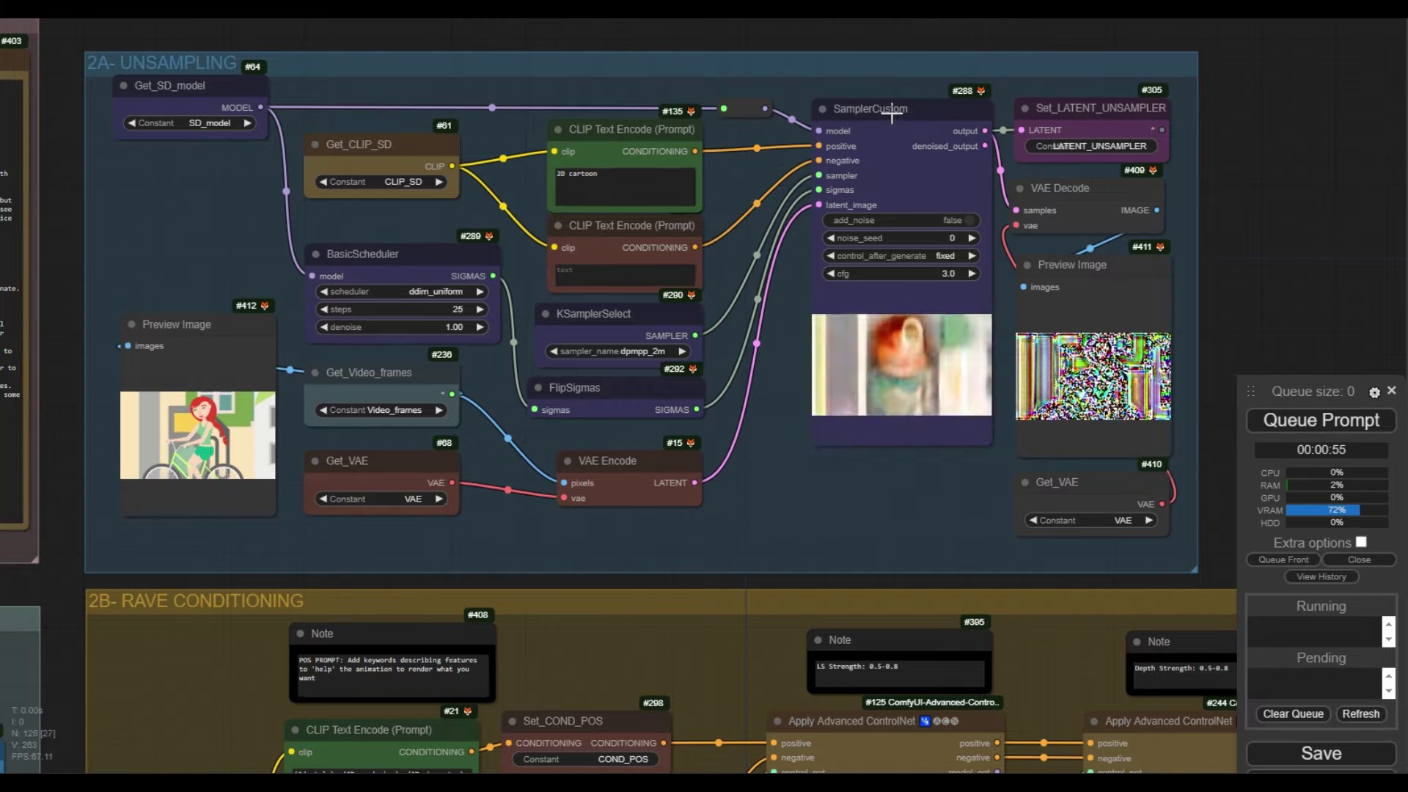
# Step: Examine the SamplerCustom node and its model, KSamplerSelect and BasicScheduler inputs in the 2A- UNSAMPLING group
pyautogui.click(889, 115)
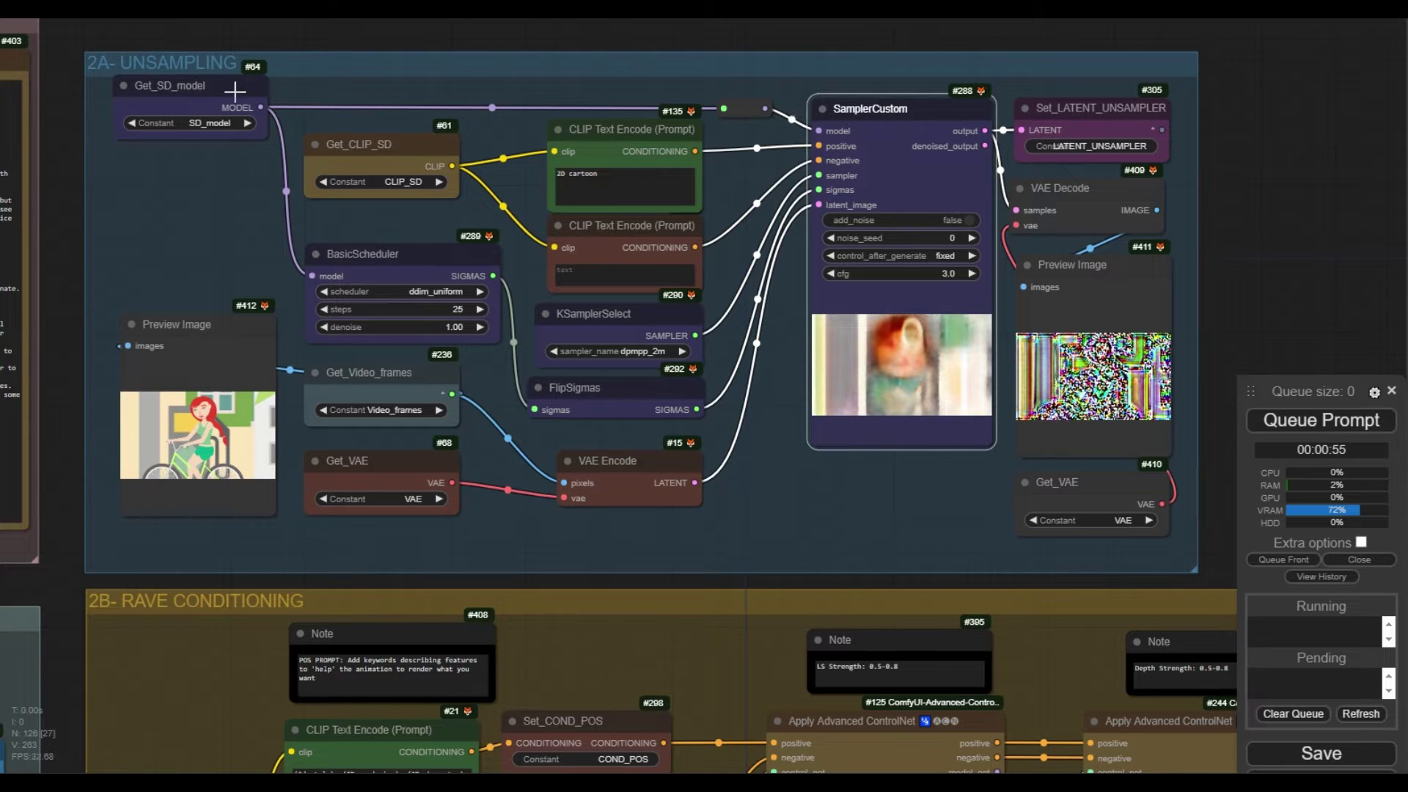
pyautogui.click(303, 92)
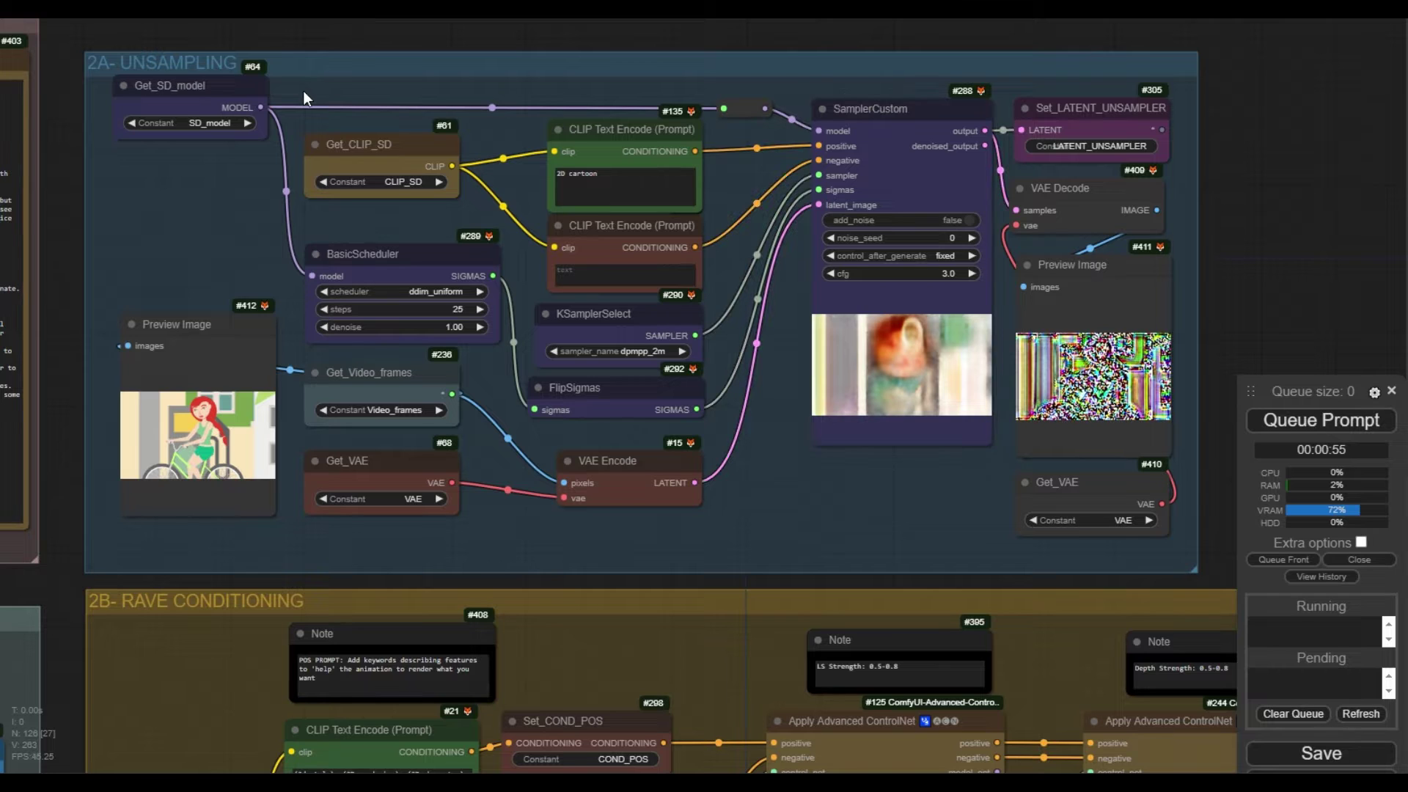
pyautogui.moveTo(256, 107); pyautogui.dragTo(541, 88)
pyautogui.moveTo(564, 483); pyautogui.dragTo(564, 482)
pyautogui.click(655, 352)
pyautogui.click(708, 591)
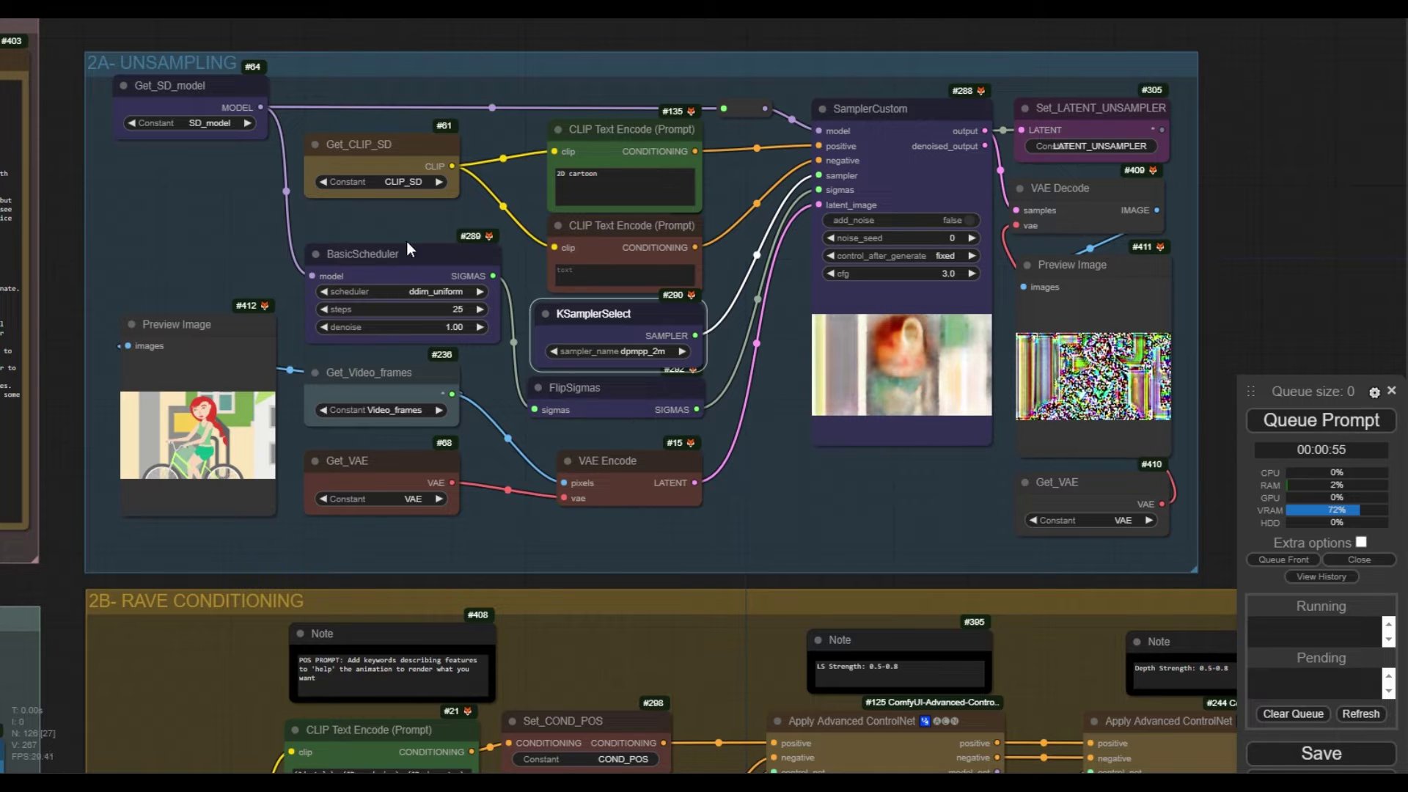
pyautogui.click(394, 256)
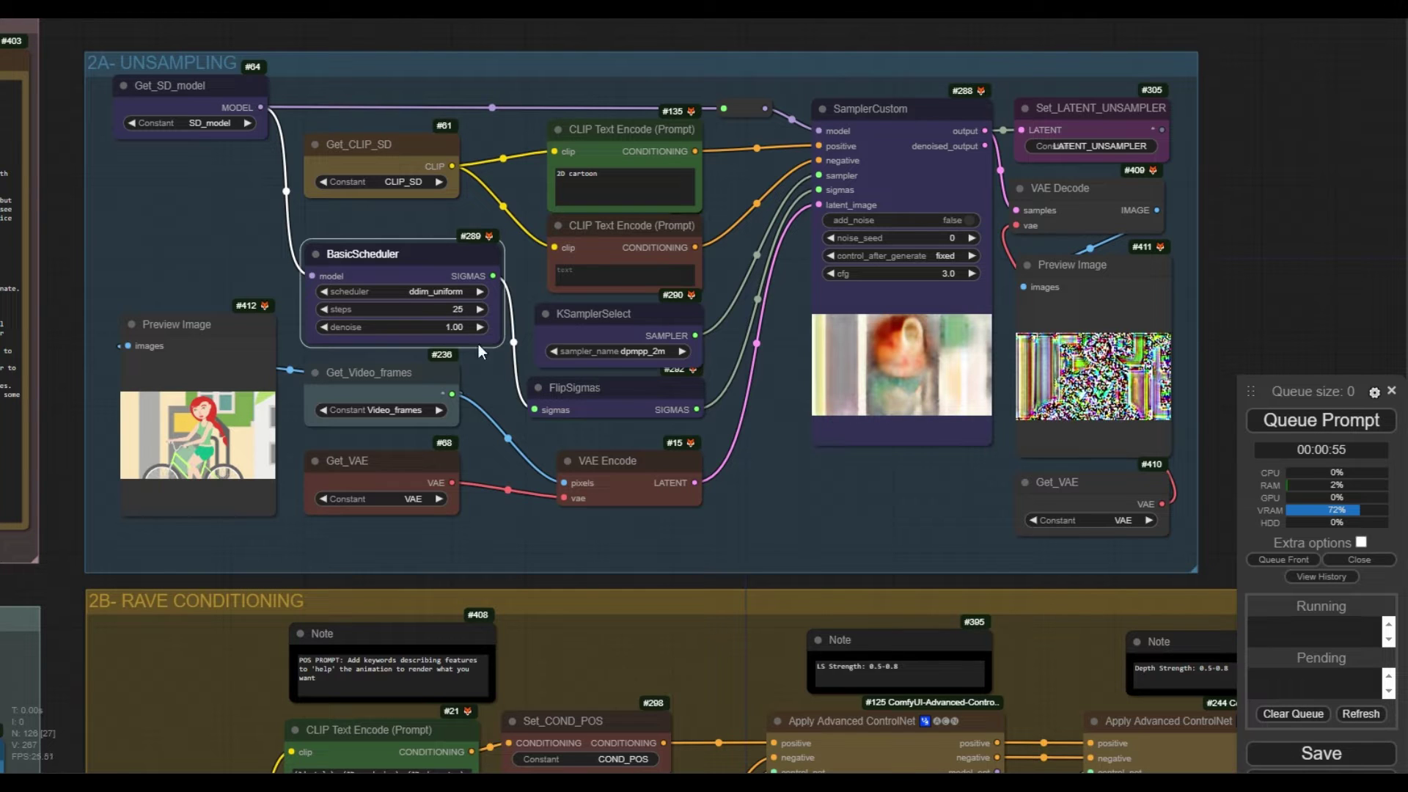
# Step: Examine the FlipSigmas node between BasicScheduler and SamplerCustom in the 2A- UNSAMPLING group
pyautogui.click(623, 389)
pyautogui.scroll(3, 608, 404)
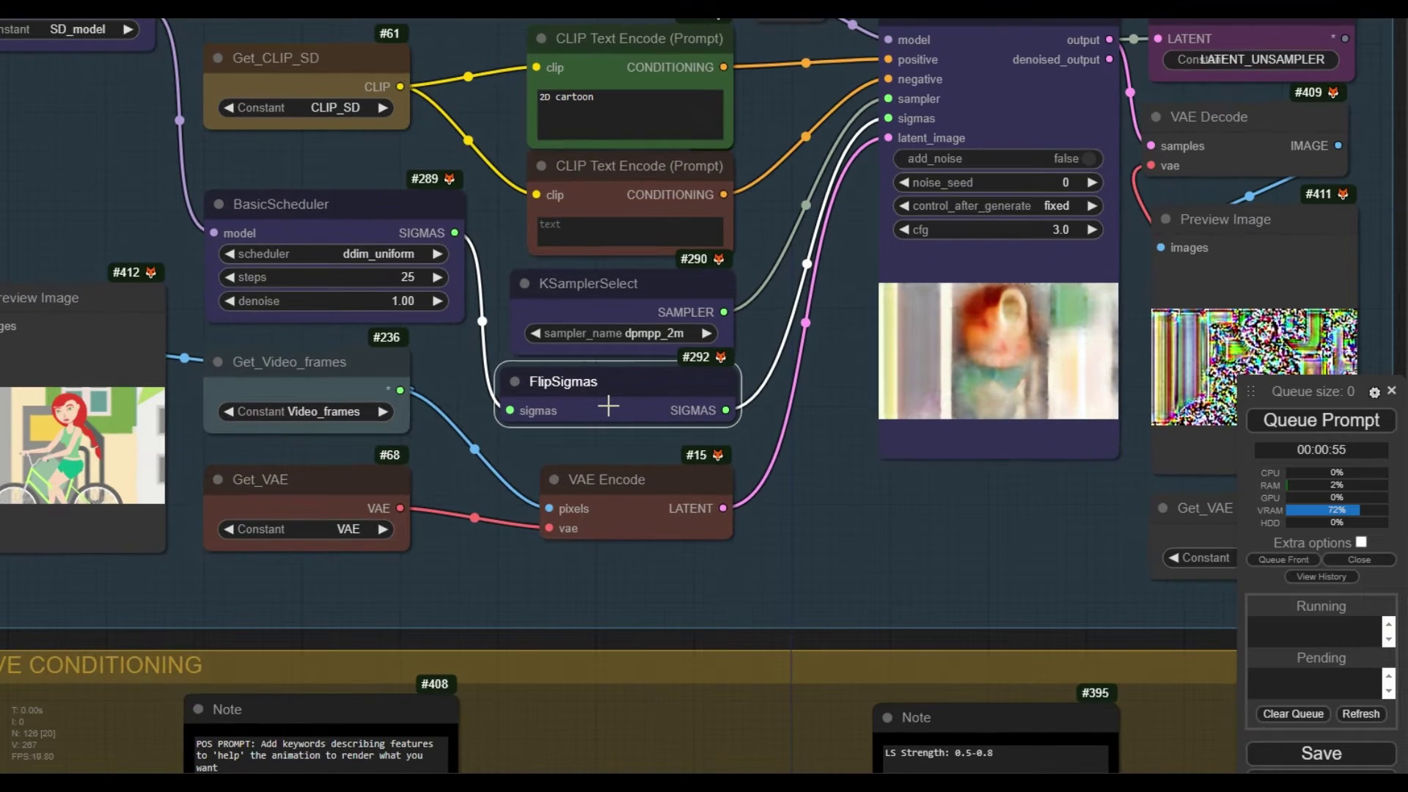
pyautogui.scroll(2, 608, 405)
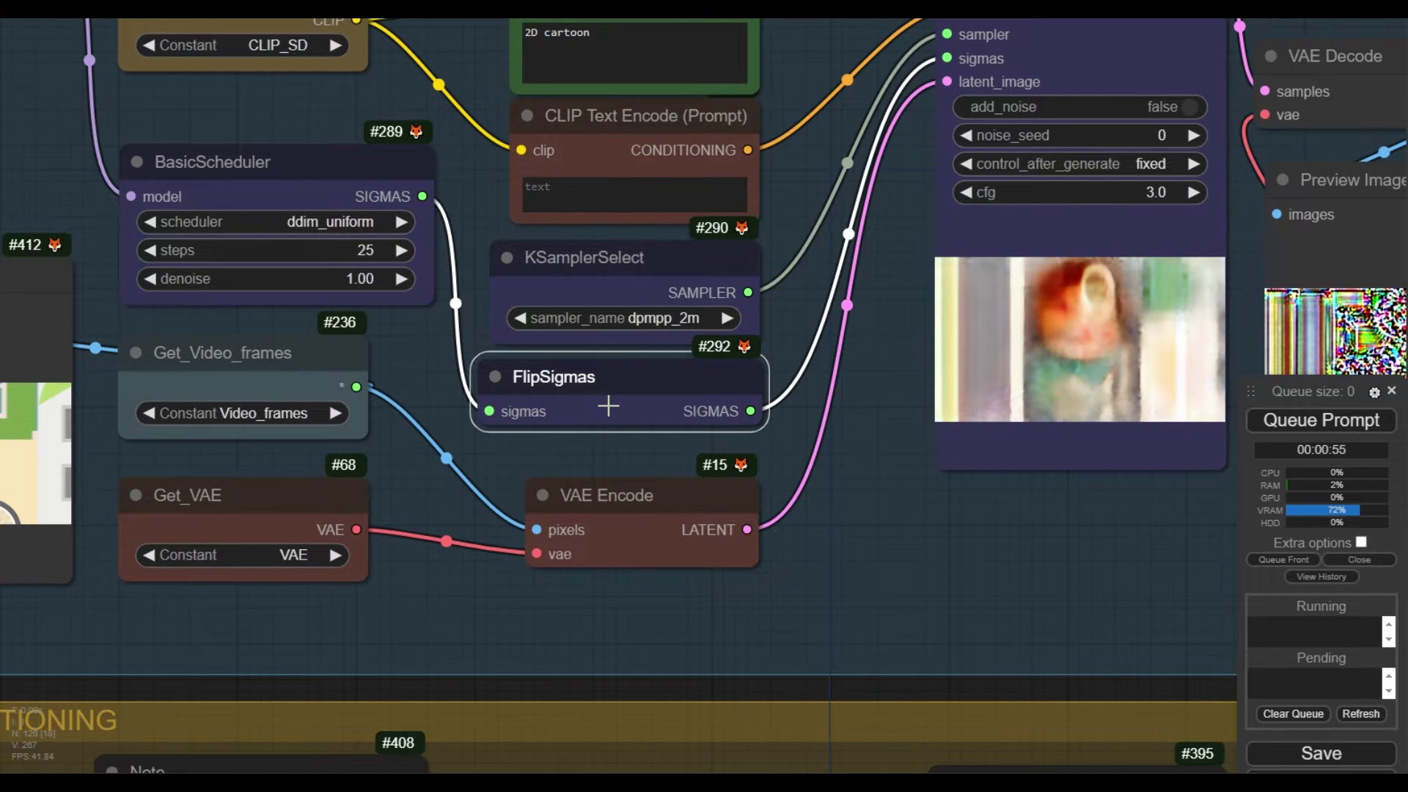
pyautogui.scroll(1, 608, 405)
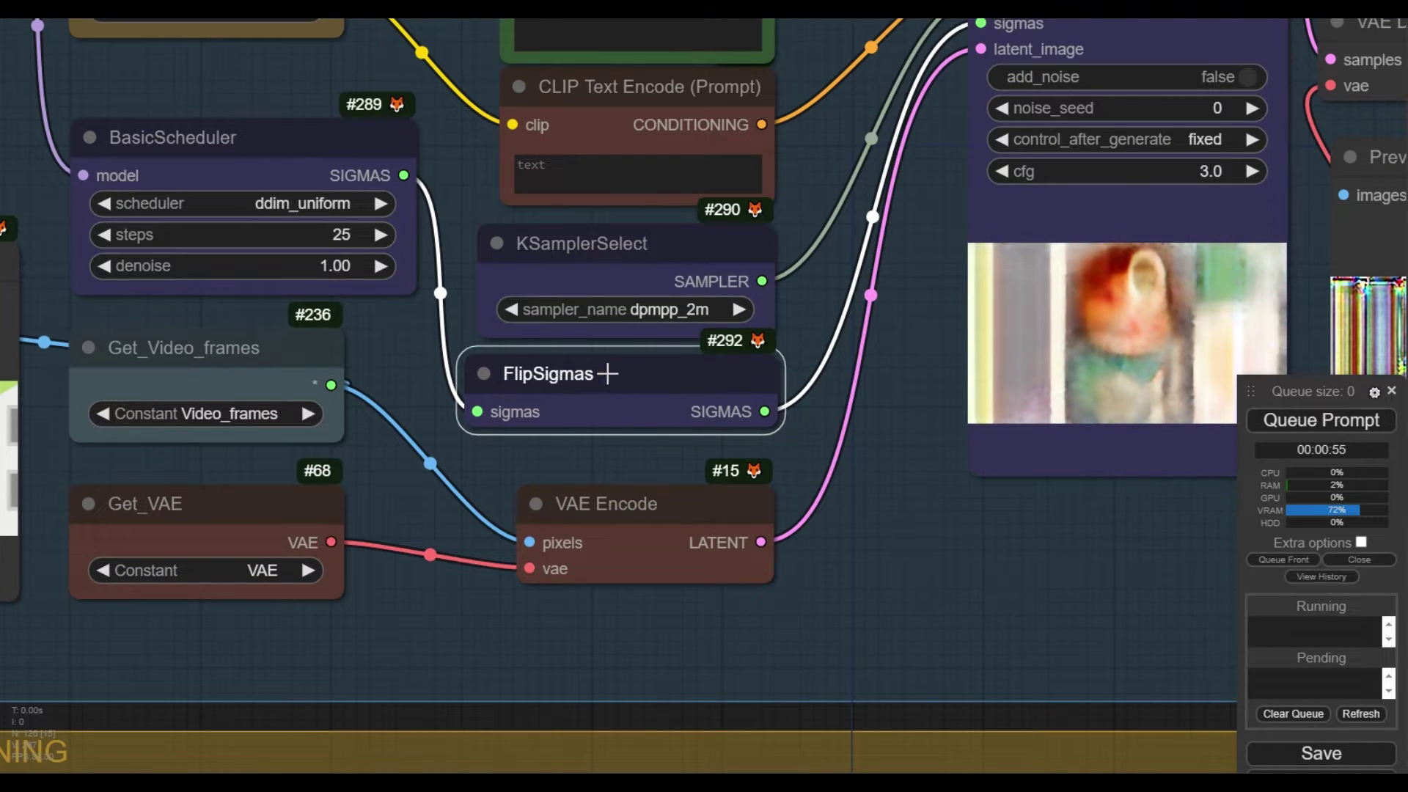
pyautogui.click(610, 464)
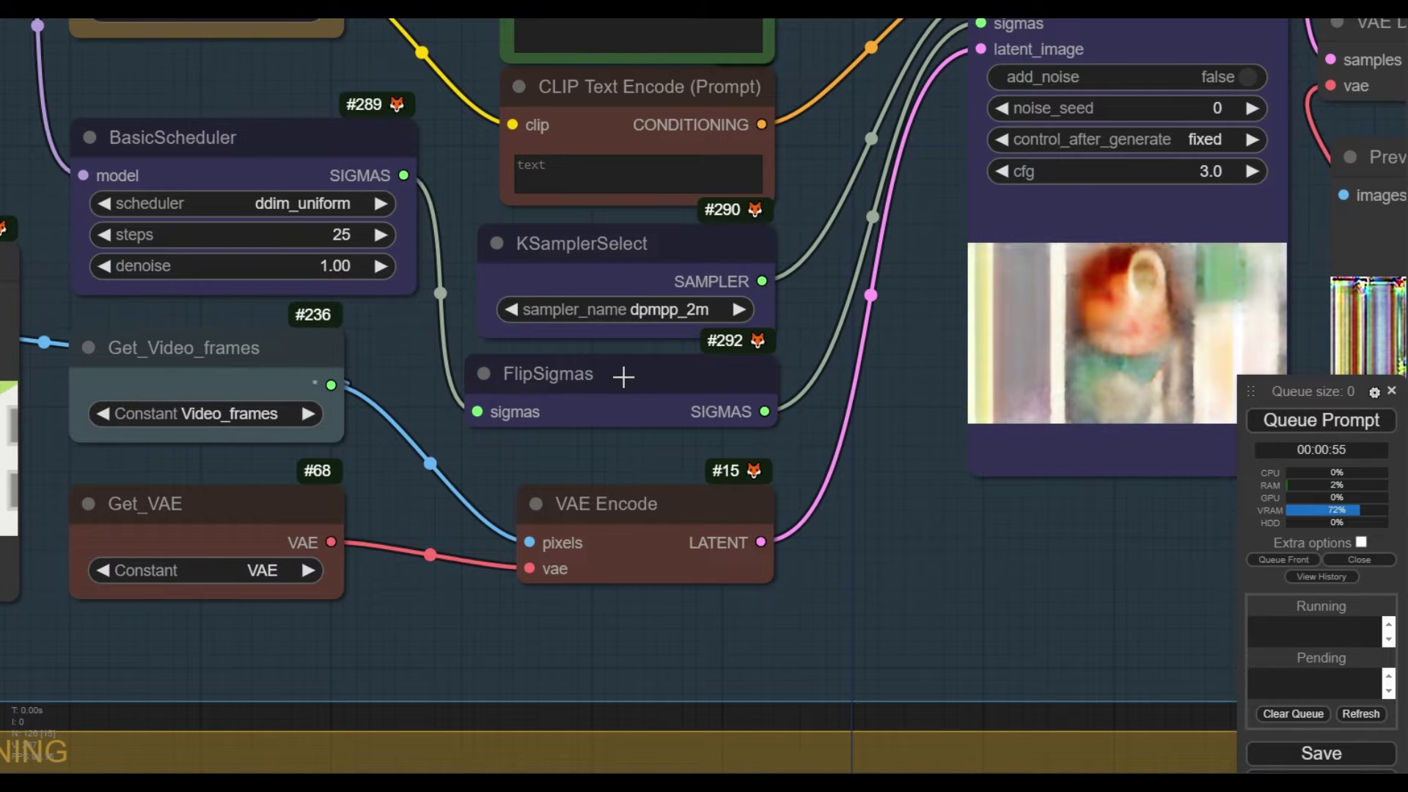
pyautogui.scroll(-1, 623, 377)
pyautogui.scroll(1, 623, 376)
pyautogui.scroll(-2, 623, 376)
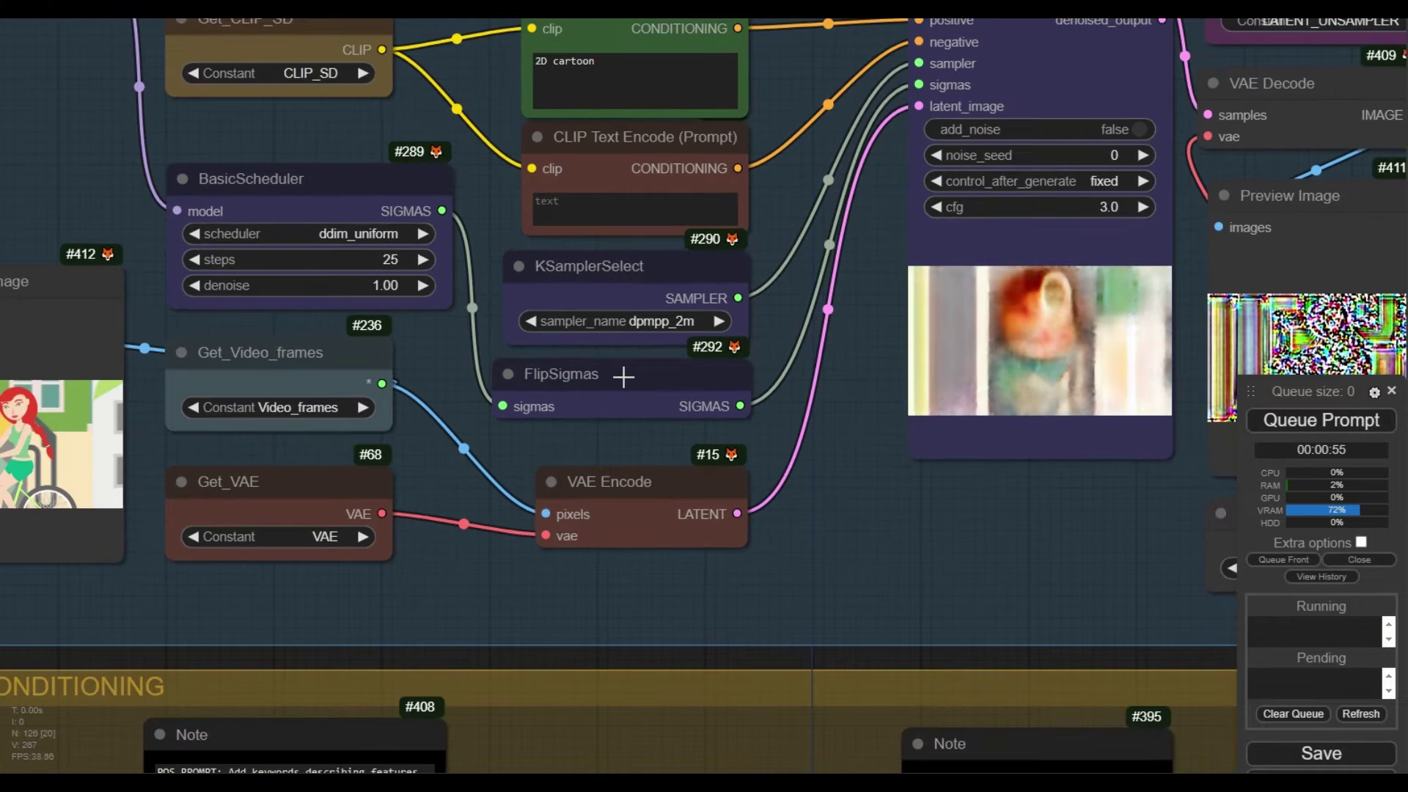
pyautogui.scroll(-3, 623, 376)
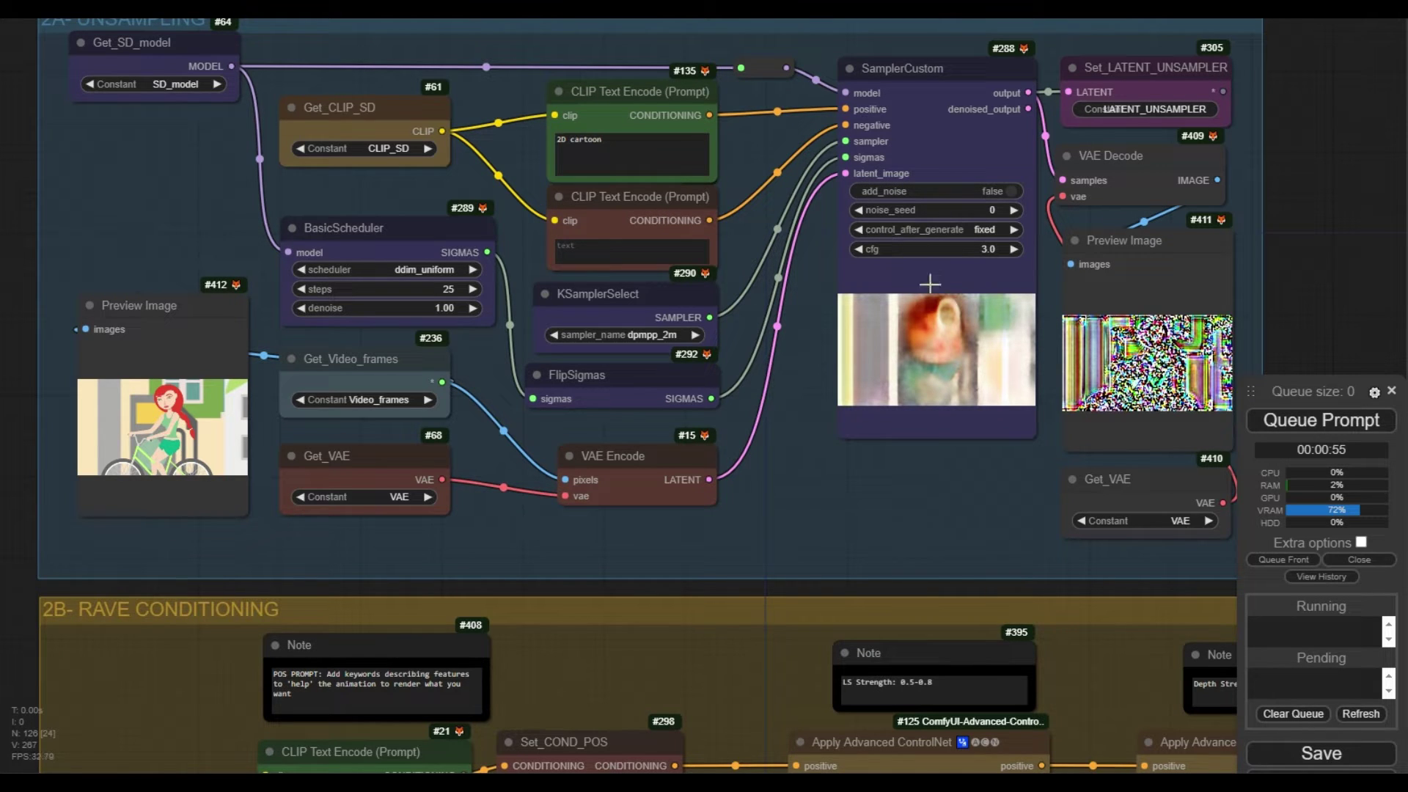
# Step: Inspect the Preview Image of the unsampled latent and the cfg value of the SamplerCustom node
pyautogui.click(1098, 241)
pyautogui.scroll(5, 1125, 351)
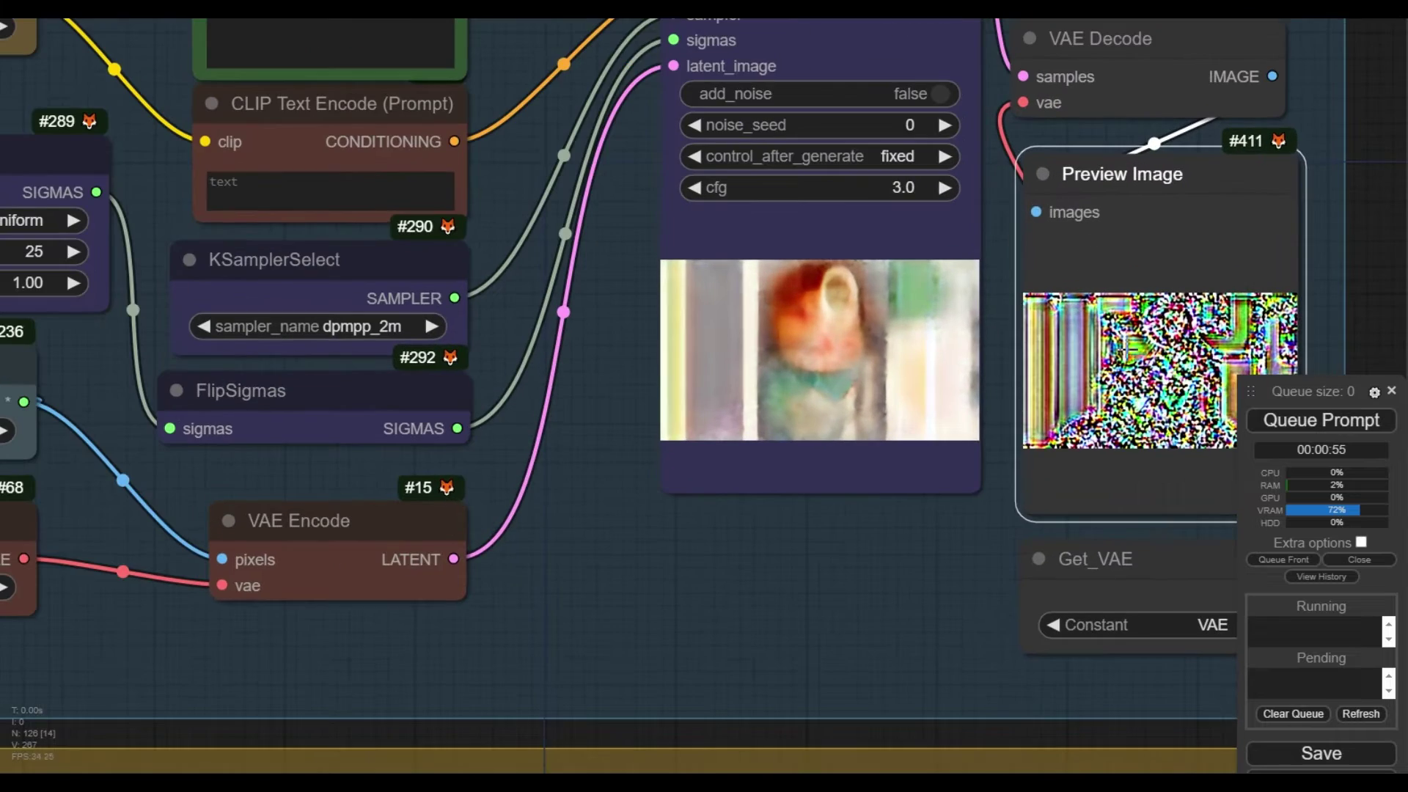
pyautogui.scroll(2, 1126, 350)
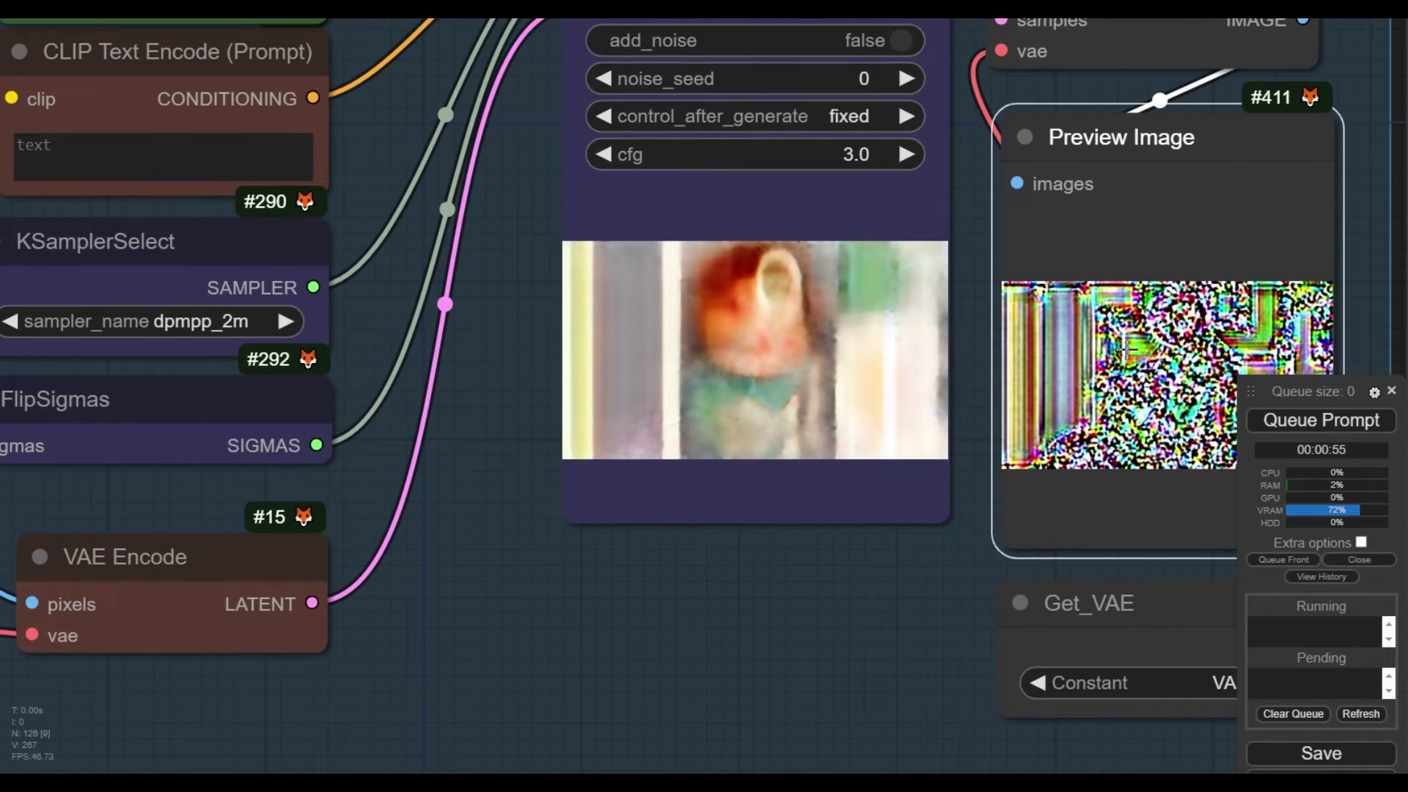
pyautogui.scroll(-7, 1126, 350)
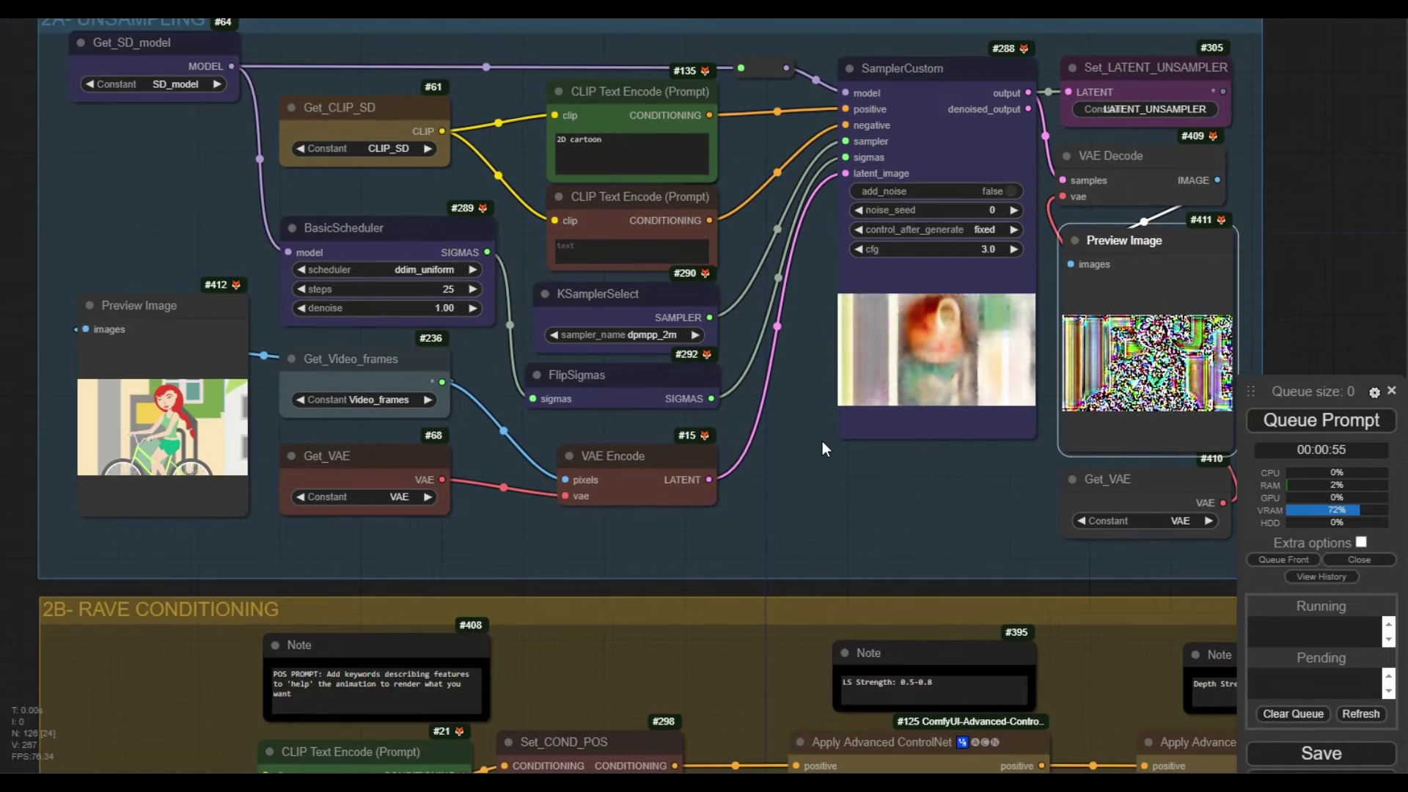
pyautogui.click(826, 448)
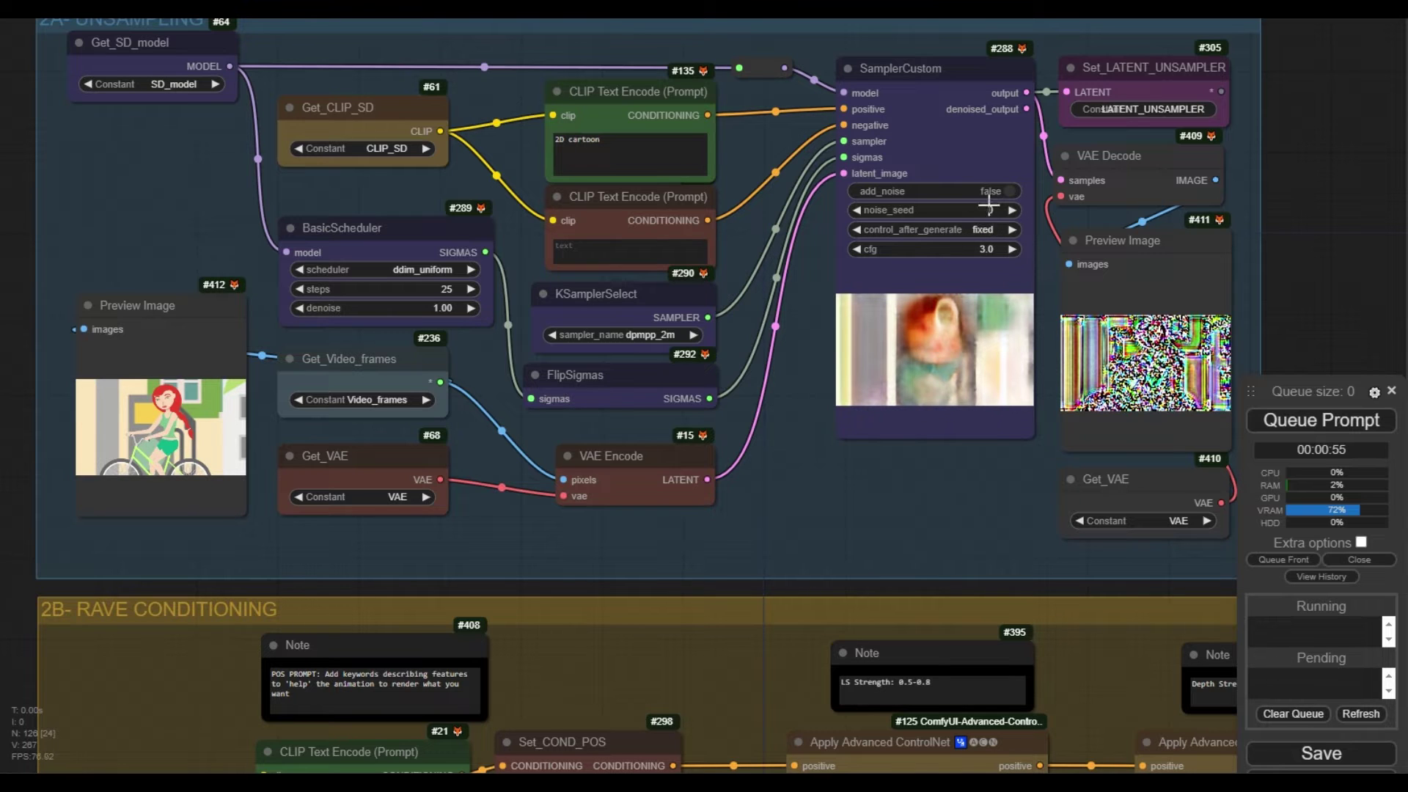
pyautogui.click(986, 249)
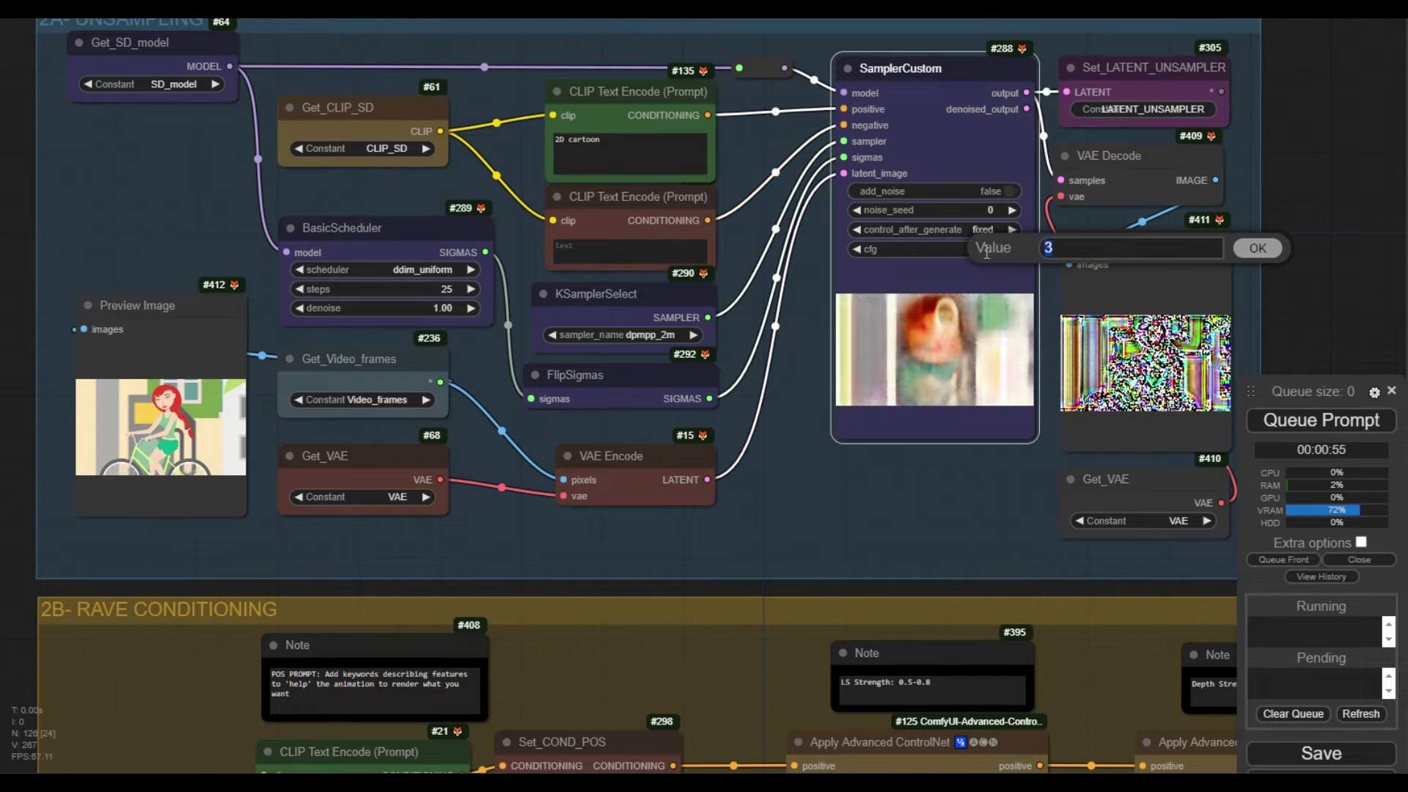
pyautogui.click(1237, 252)
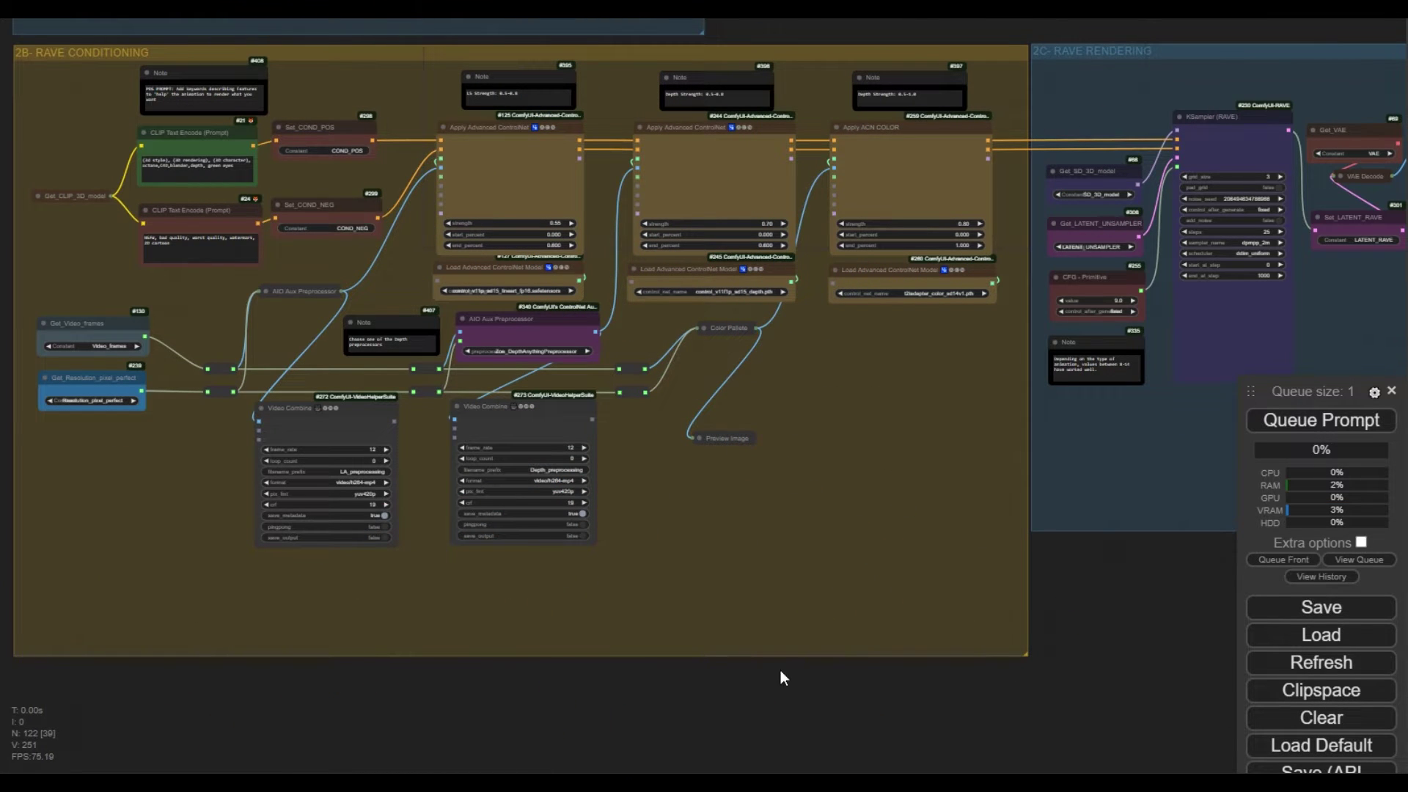
# Step: Examine the 2C- RAVE RENDERING group, checking the 3D model and unsampled latent inputs of KSampler (RAVE)
pyautogui.hscroll(5, 824, 544)
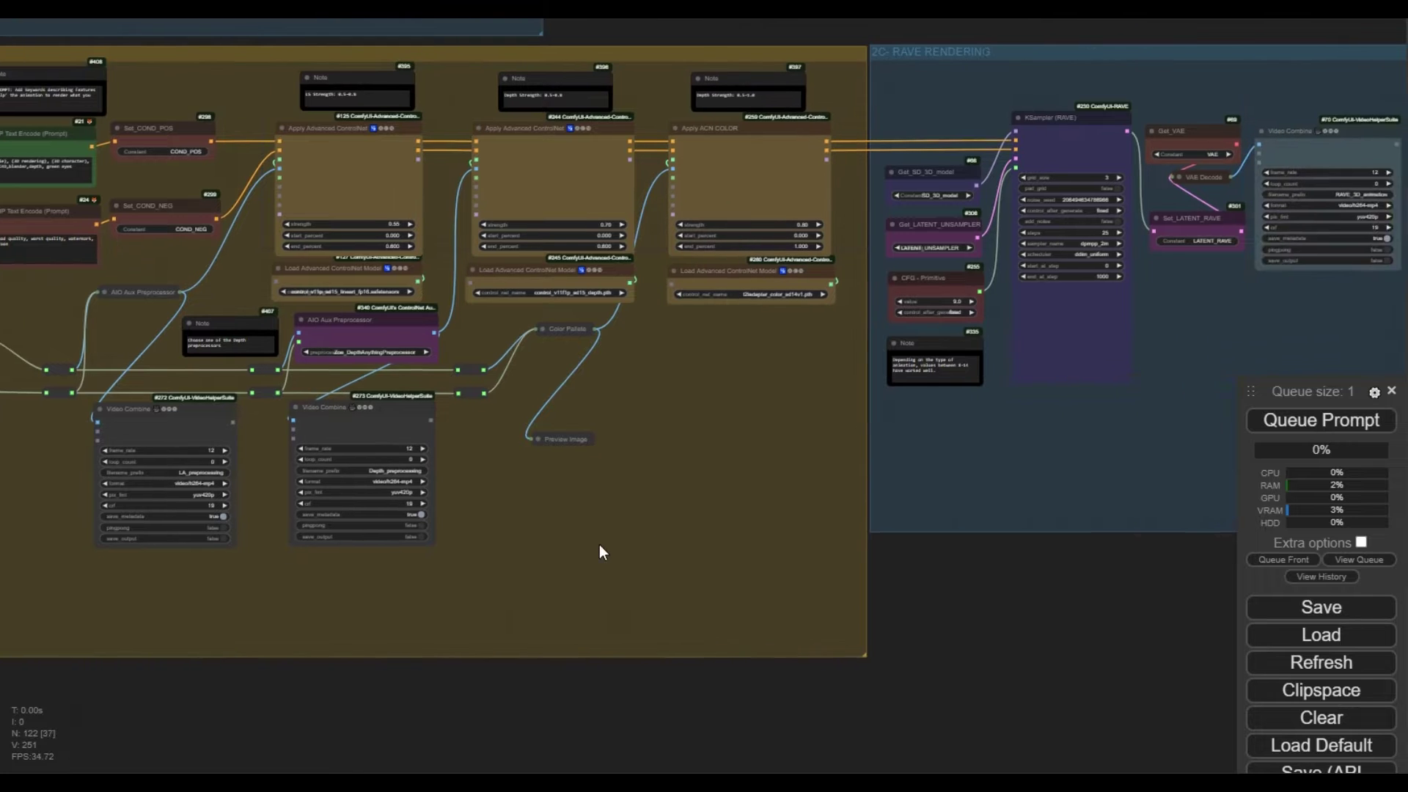
pyautogui.scroll(-3, 702, 557)
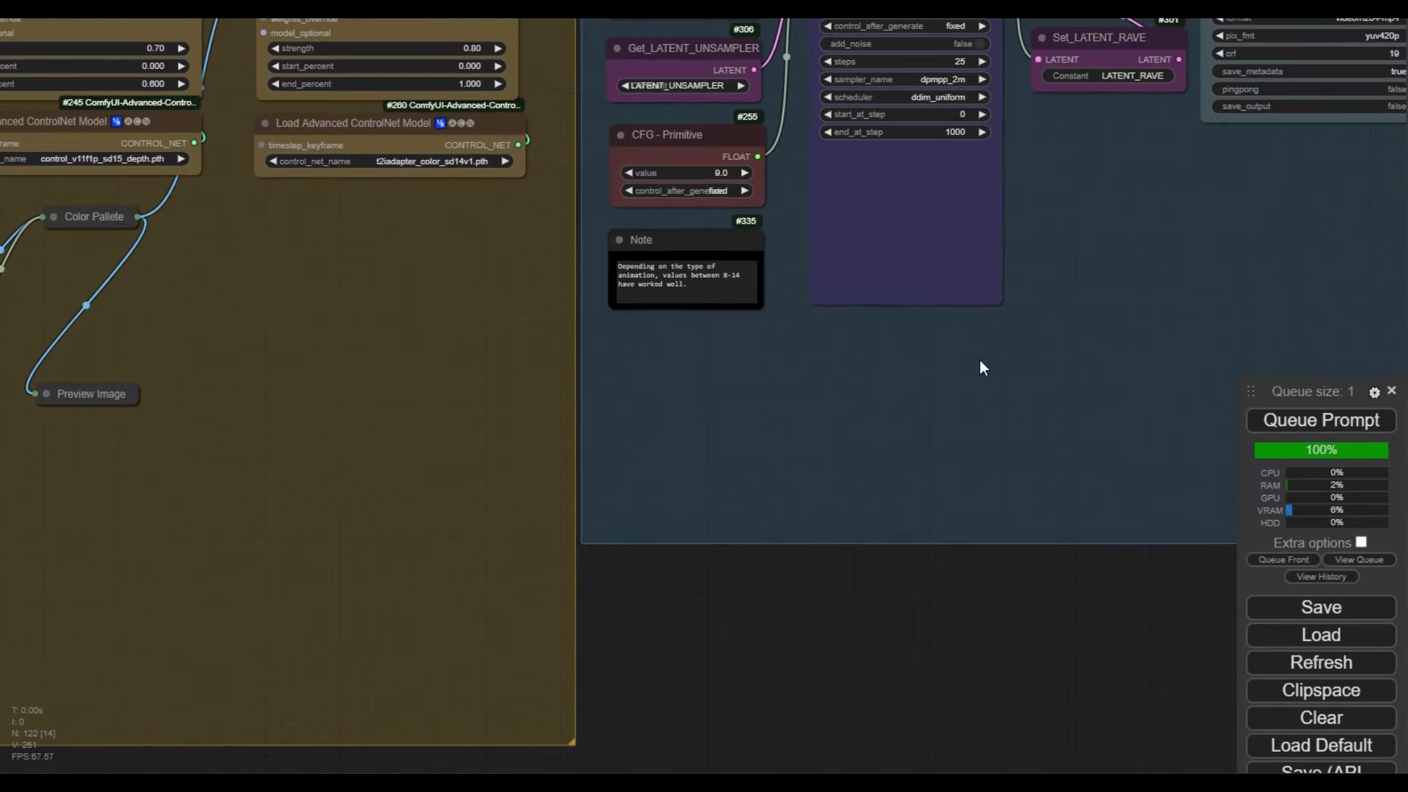
pyautogui.scroll(3, 748, 421)
pyautogui.click(608, 222)
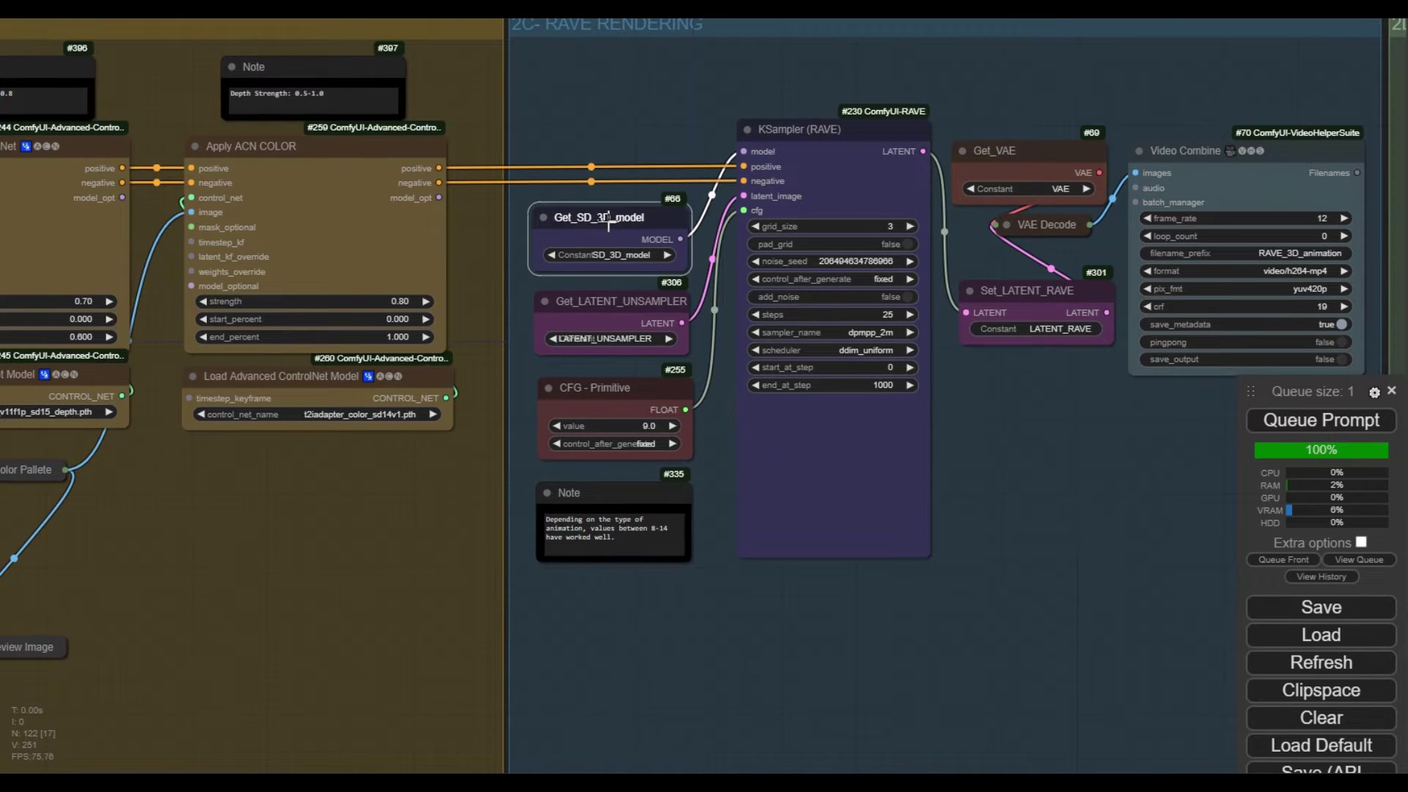
pyautogui.click(608, 312)
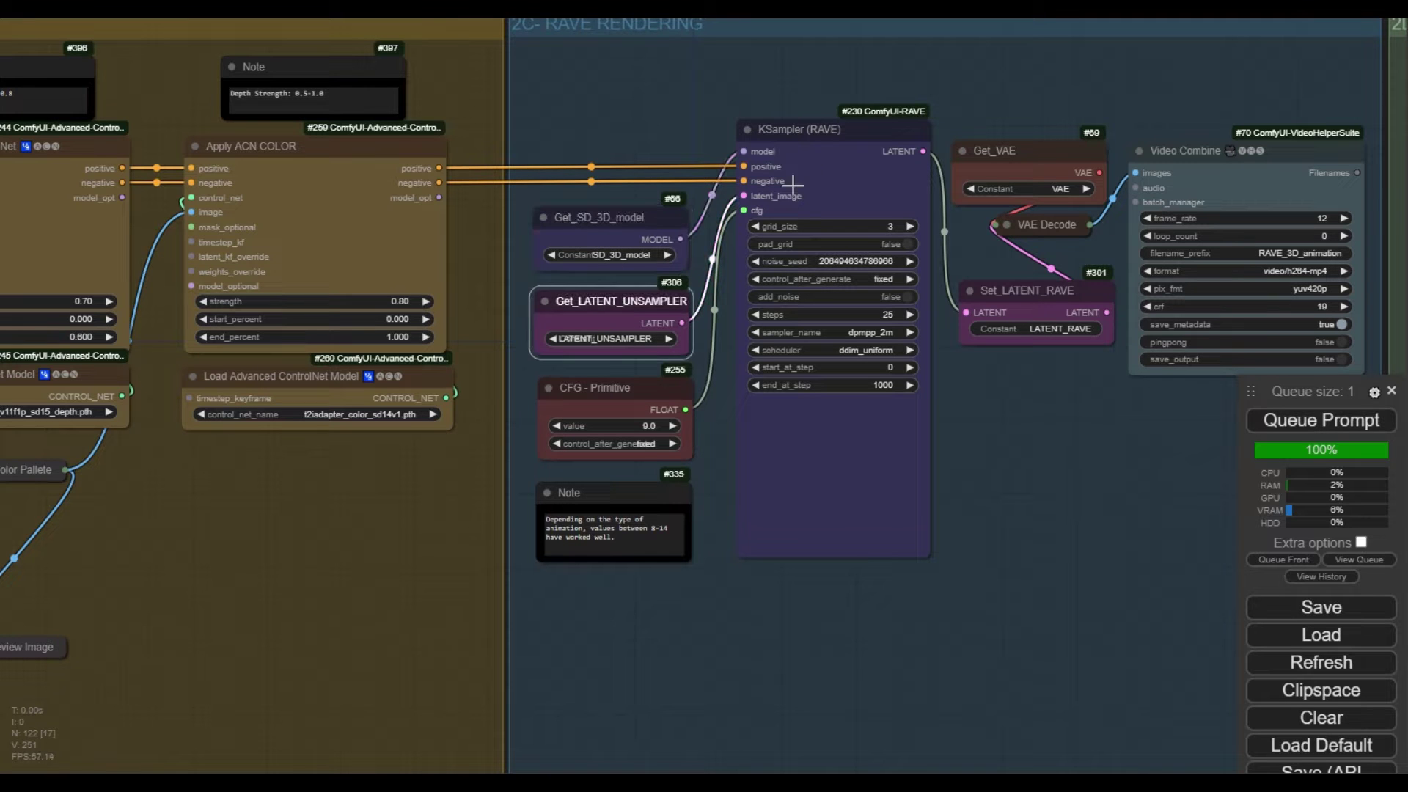
pyautogui.click(831, 144)
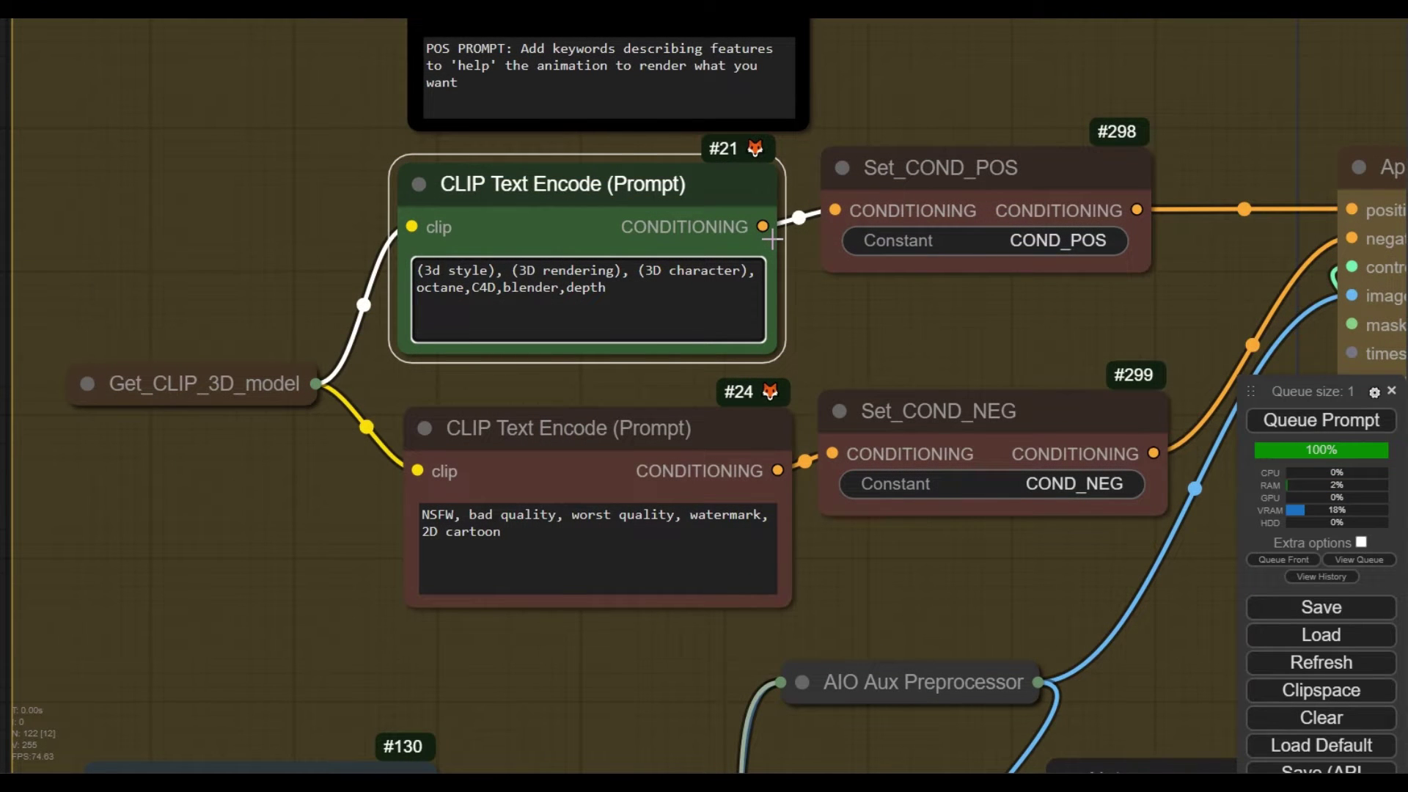
# Step: Append ", green eyes" to the positive prompt in the 2B- RAVE CONDITIONING group and review the negative prompt
pyautogui.click(605, 287)
pyautogui.write(', green eyes')
pyautogui.press('Escape')
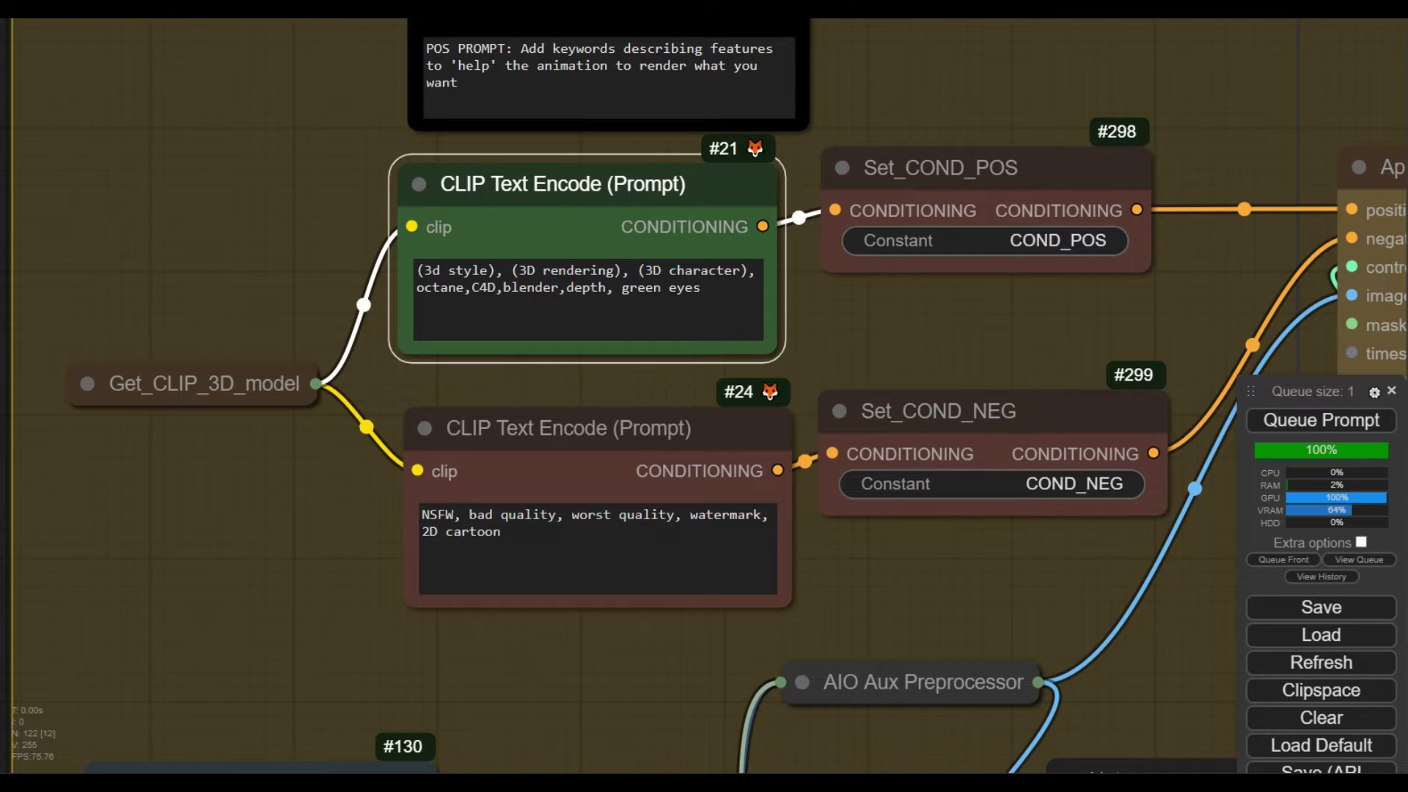
pyautogui.click(554, 530)
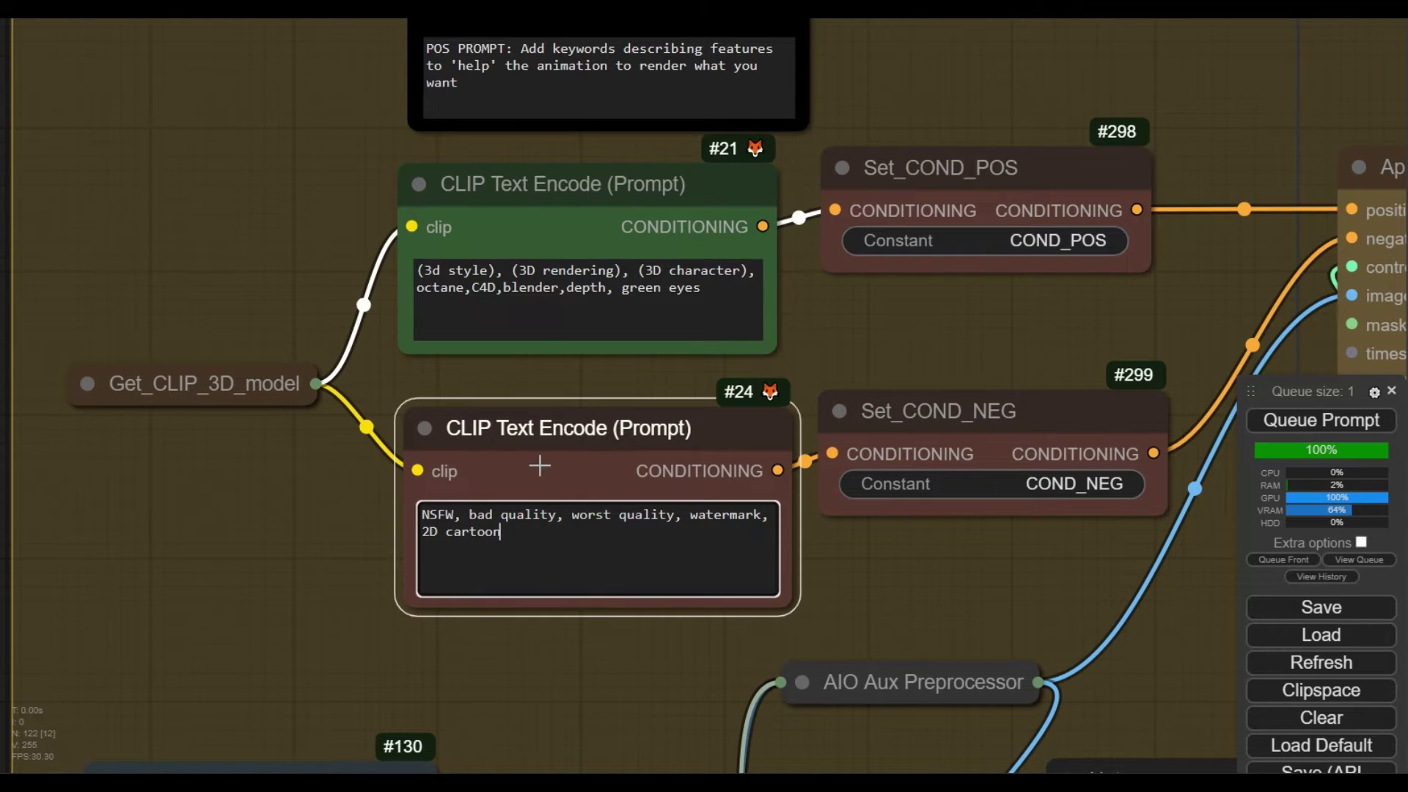
pyautogui.moveTo(501, 530); pyautogui.dragTo(422, 515)
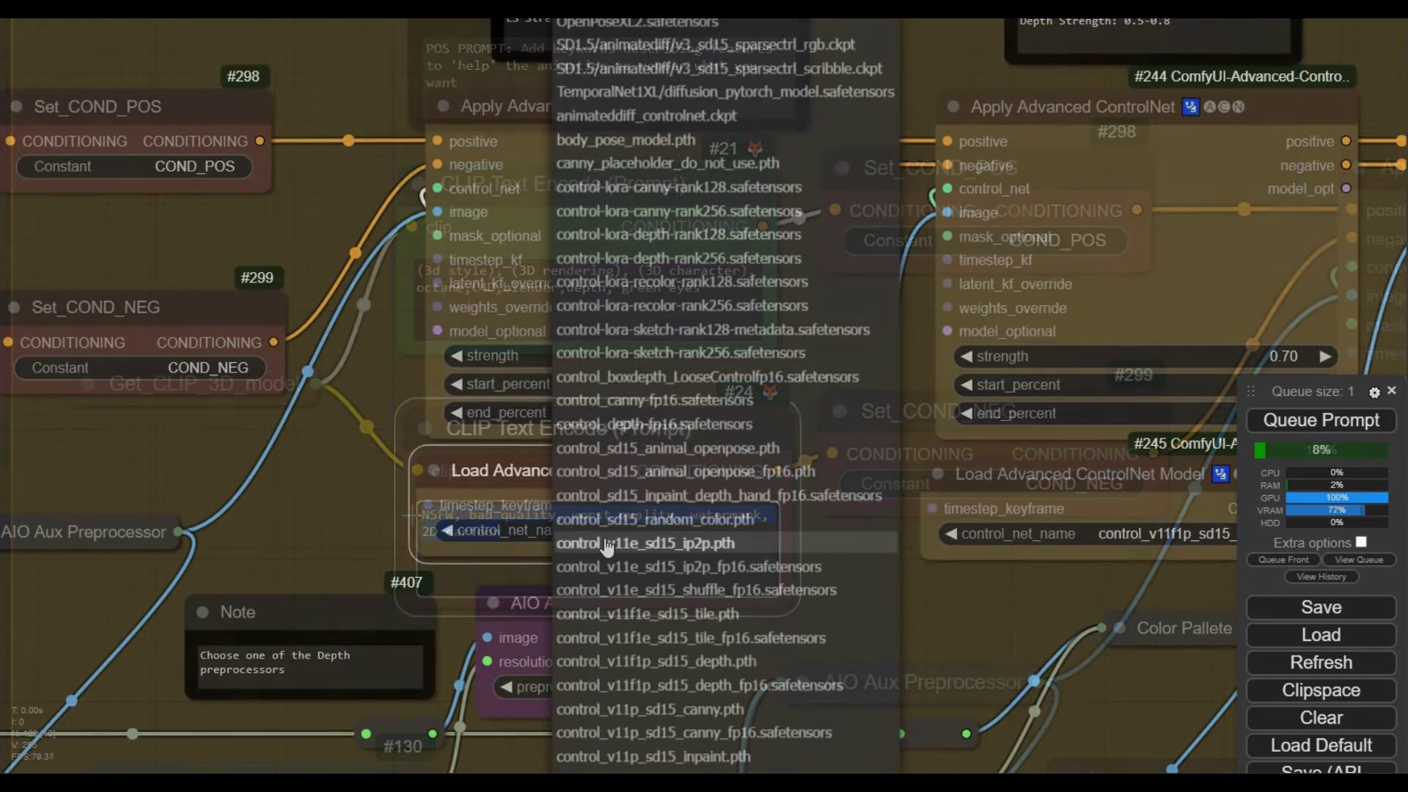
# Step: Choose control_v11p_sd15_lineart_fp16.safetensors for the first ControlNet loader and collapse the line art AIO Aux Preprocessor
pyautogui.write('linear')
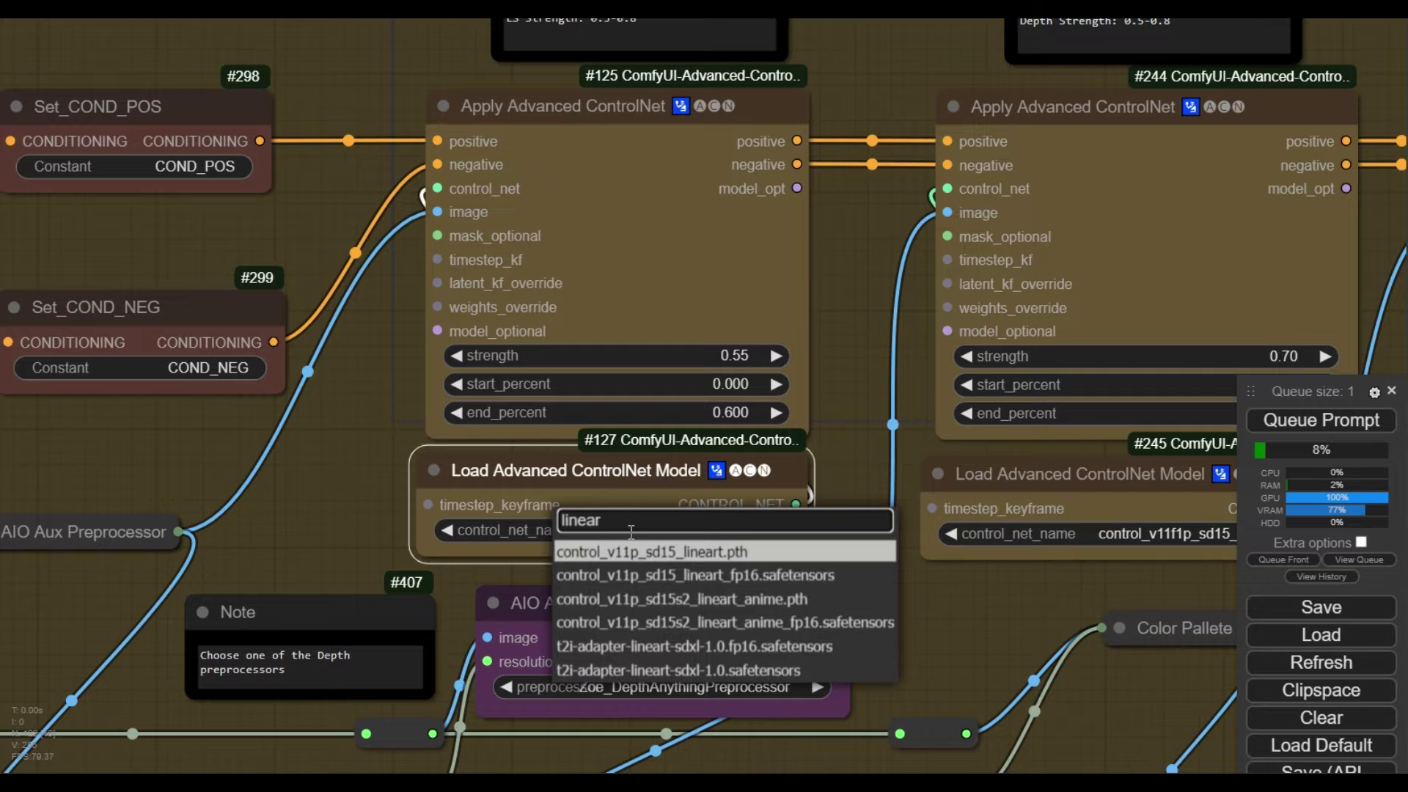
pyautogui.click(659, 575)
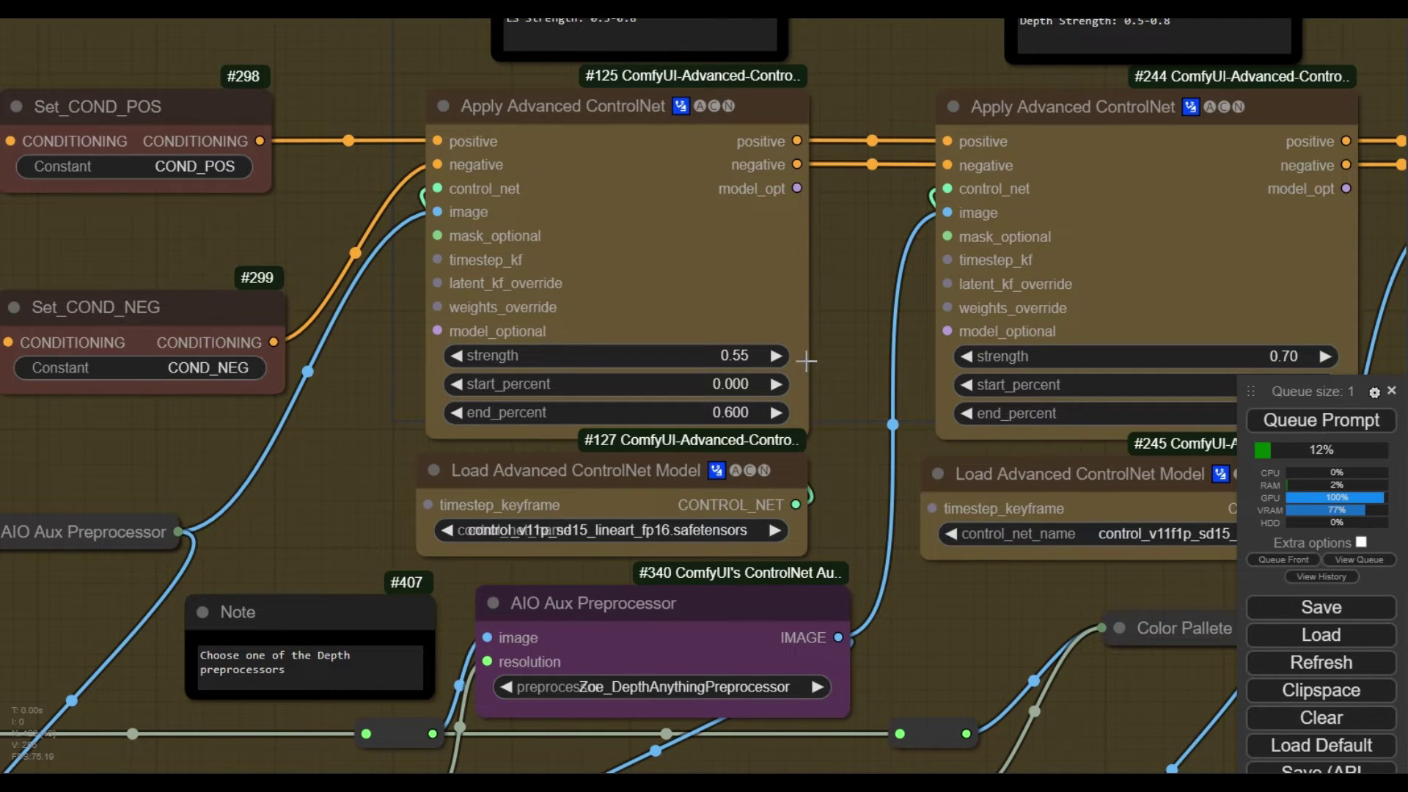
pyautogui.click(742, 357)
pyautogui.click(1044, 364)
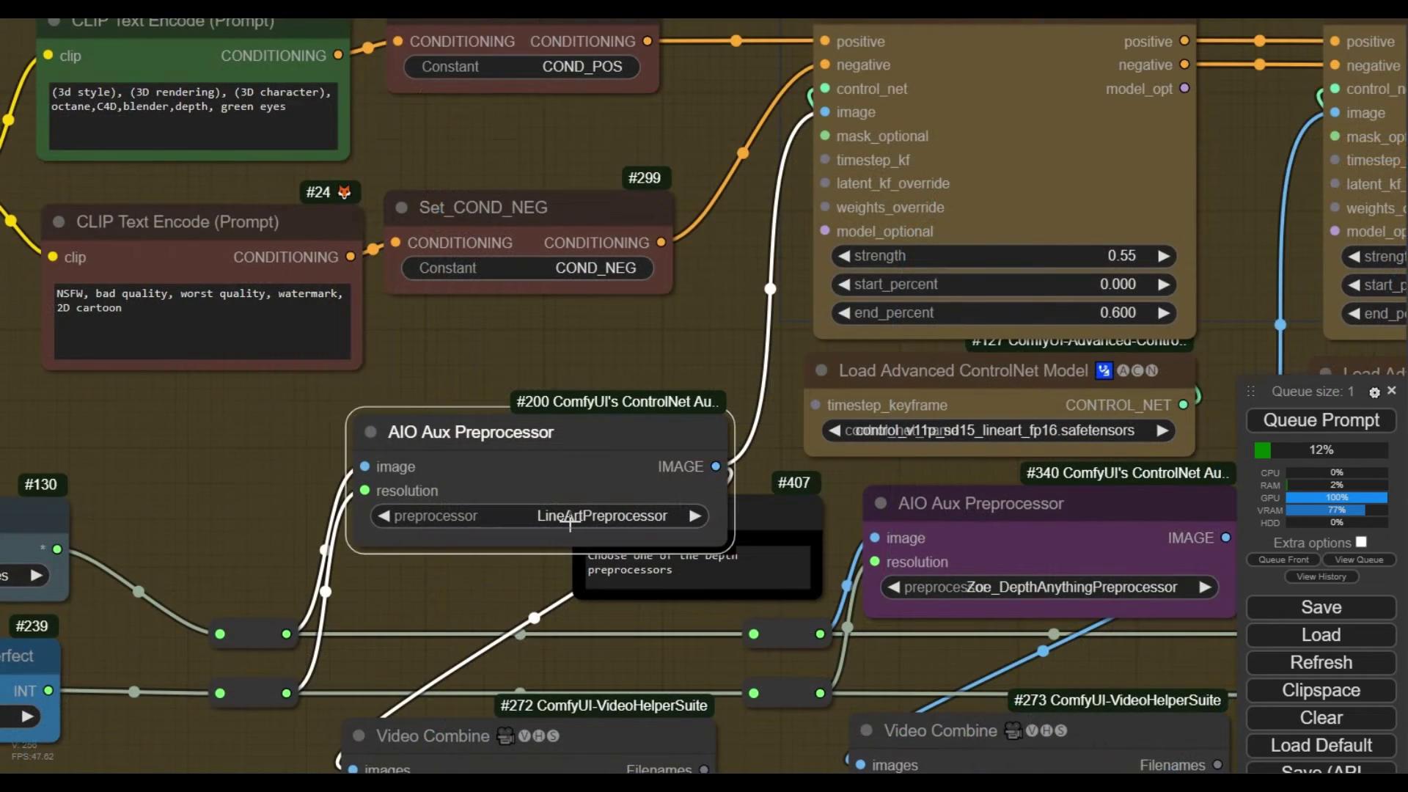
pyautogui.click(371, 432)
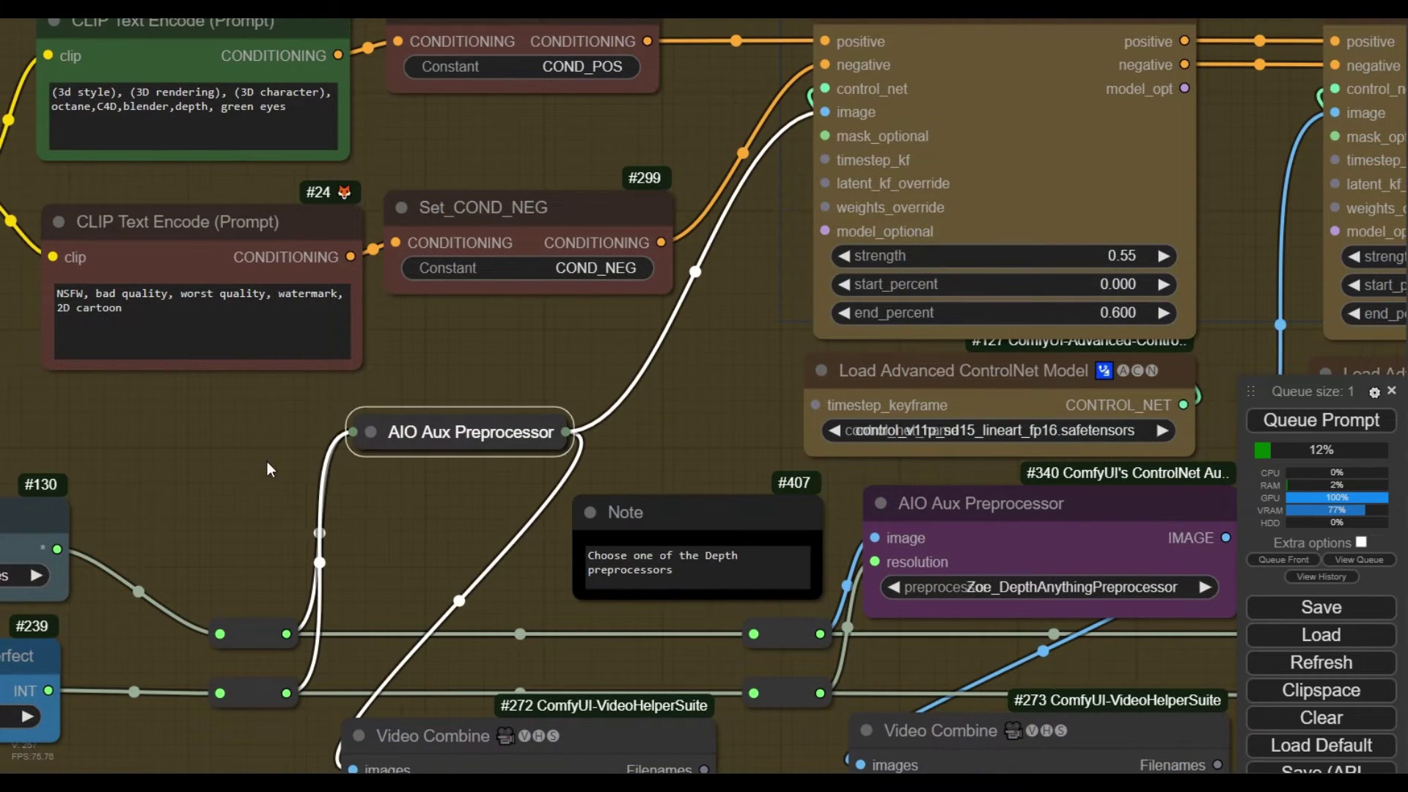
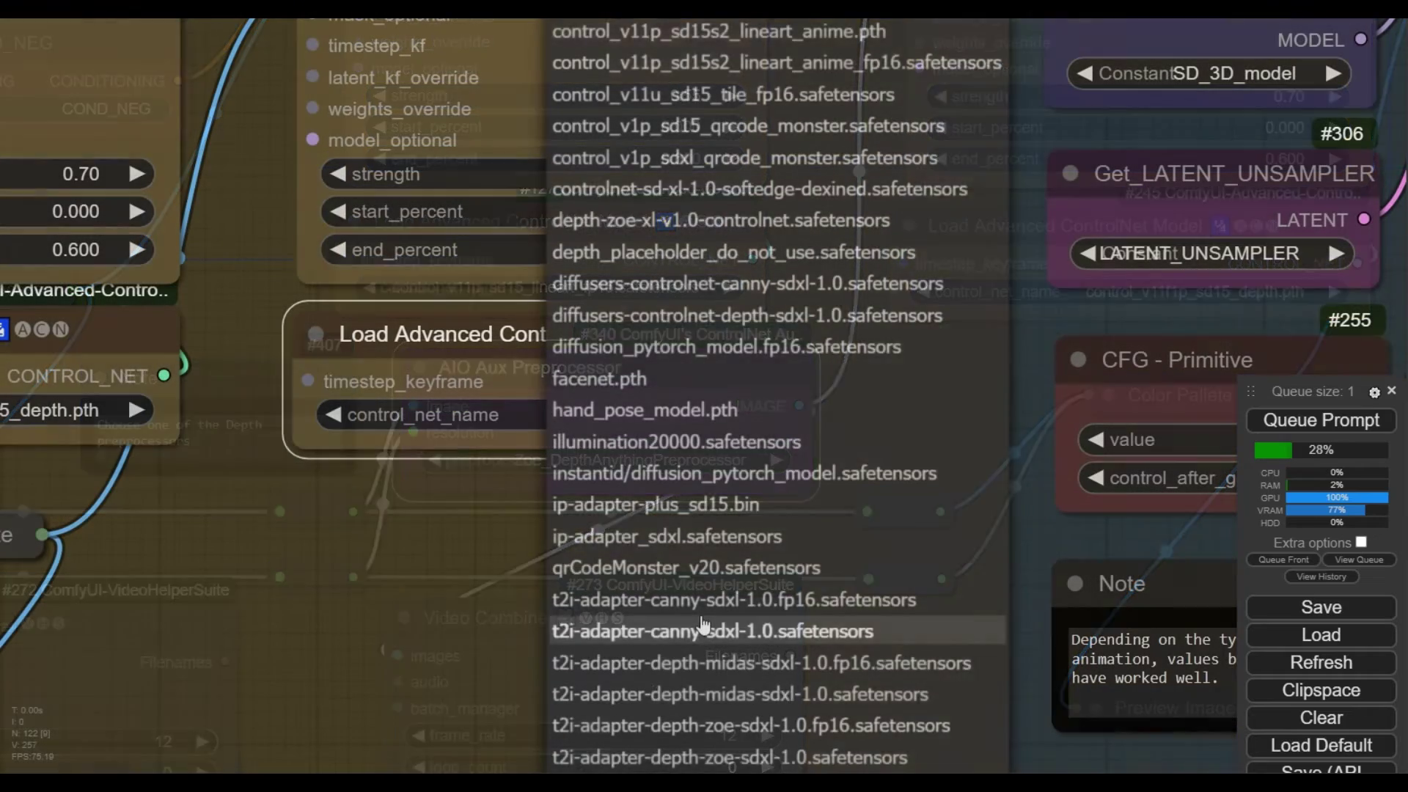
# Step: Choose t2iadapter_color_sd14v1.pth as the ControlNet model in the loader below Apply ACN COLOR
pyautogui.scroll(-3, 710, 609)
pyautogui.scroll(-5, 709, 608)
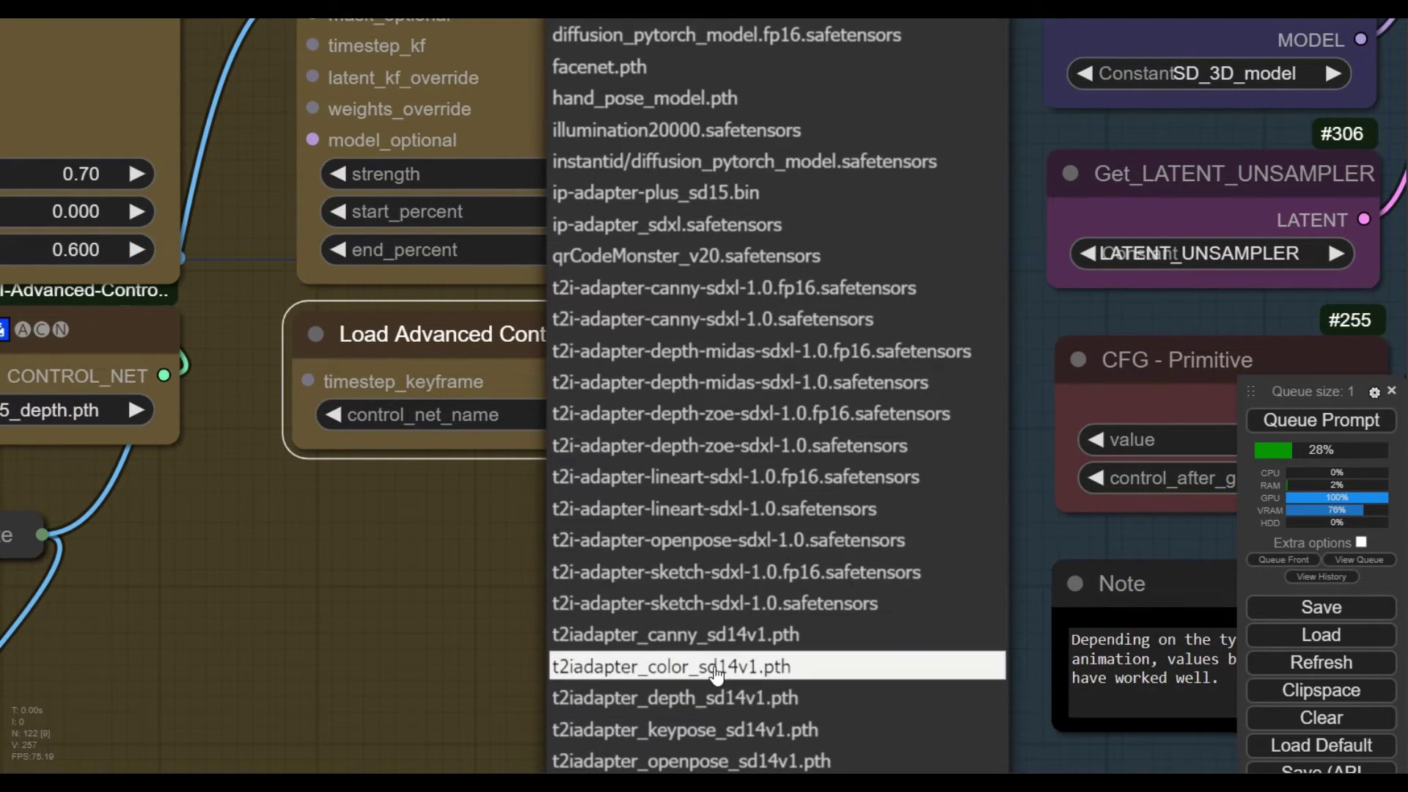
pyautogui.click(717, 667)
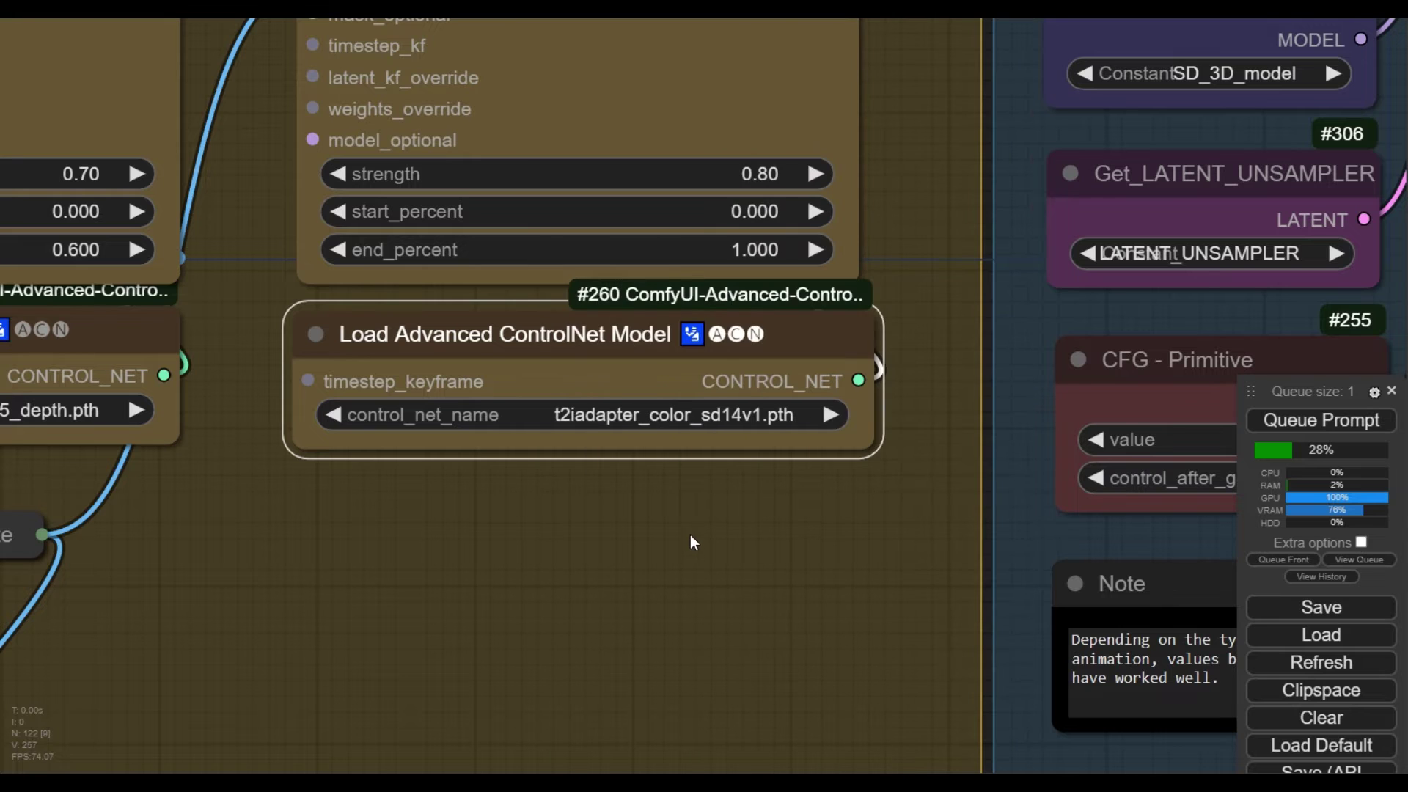
pyautogui.click(689, 539)
pyautogui.scroll(-5, 689, 541)
# Step: Set the strength of the Apply ACN COLOR node to 0.8
pyautogui.moveTo(715, 609); pyautogui.dragTo(935, 657)
pyautogui.scroll(1, 960, 669)
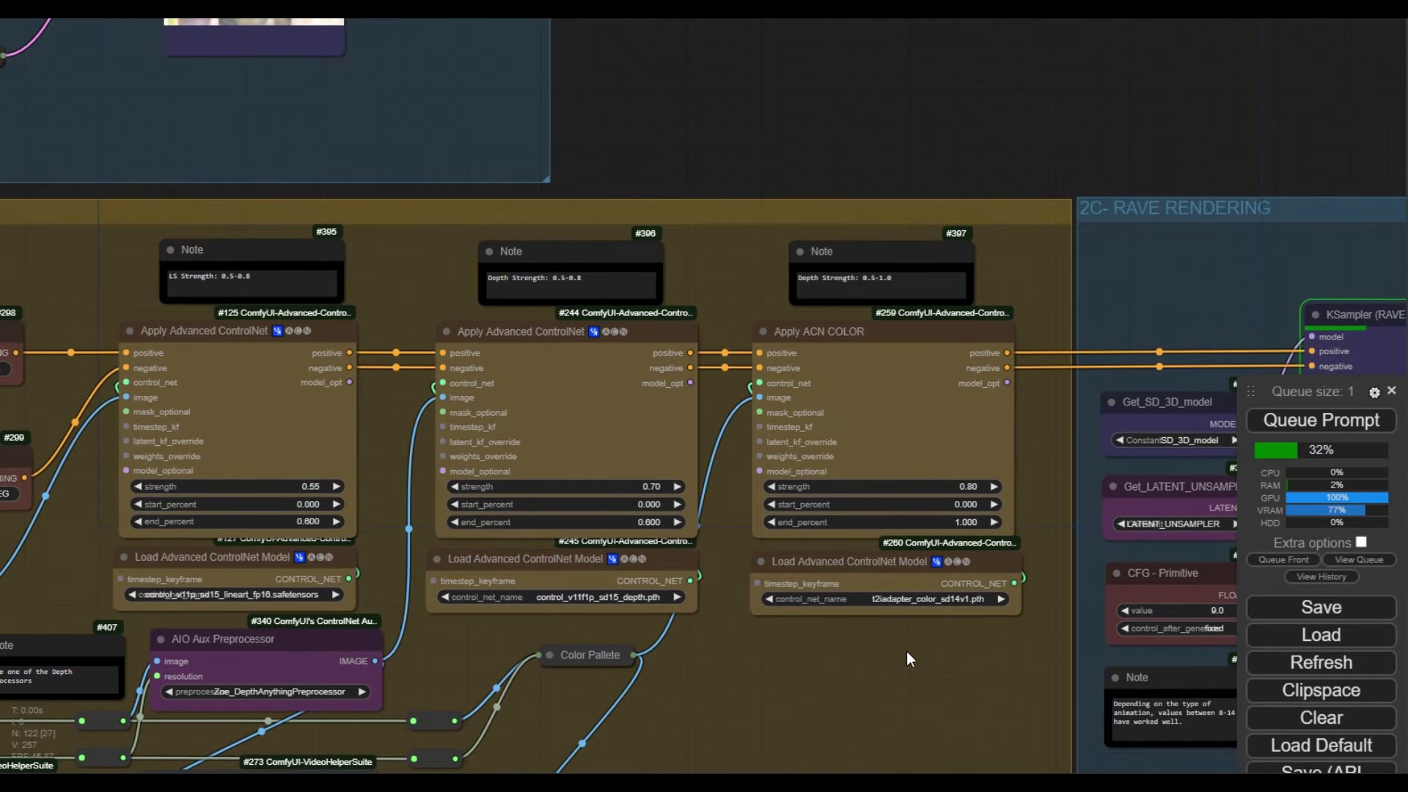
pyautogui.scroll(5, 936, 492)
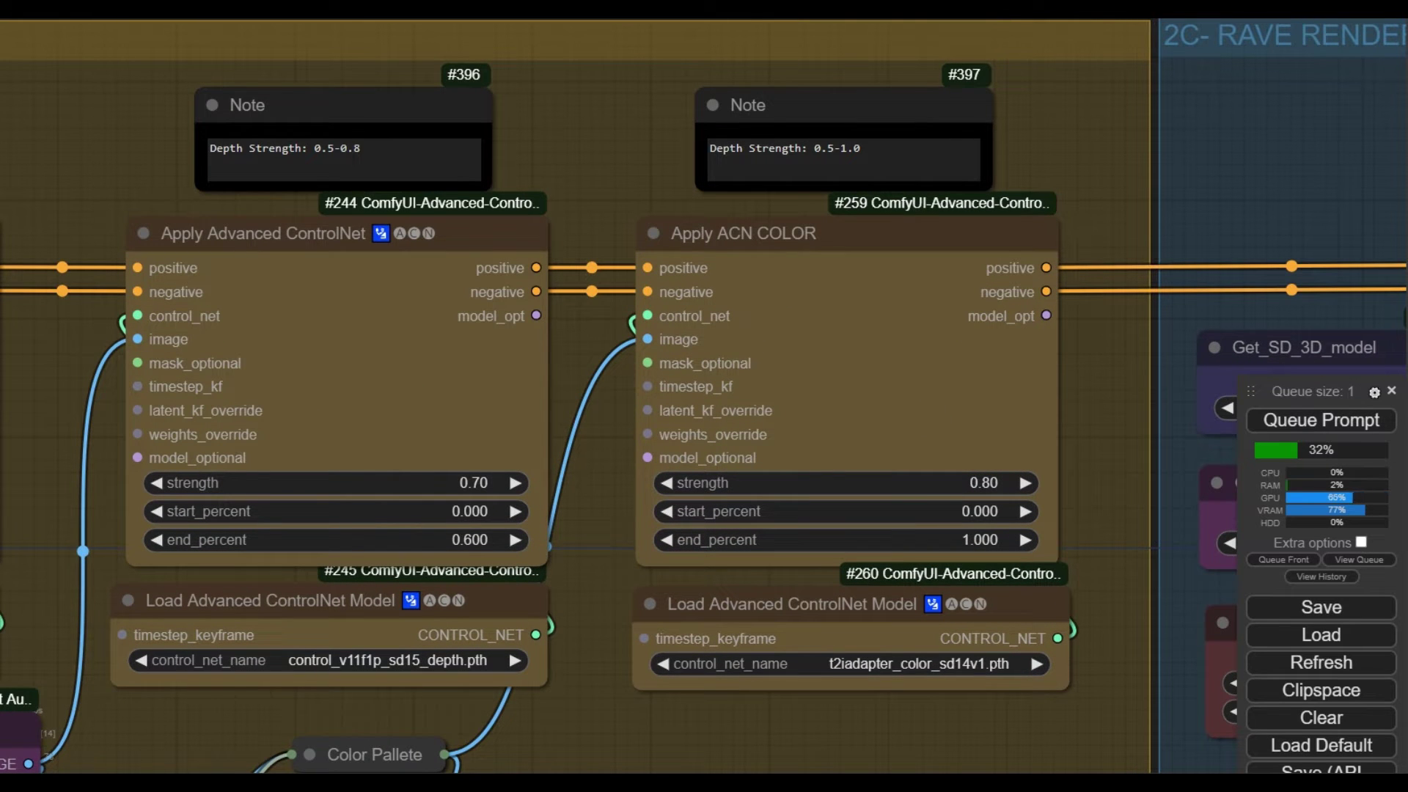
pyautogui.click(979, 482)
pyautogui.write('0.8')
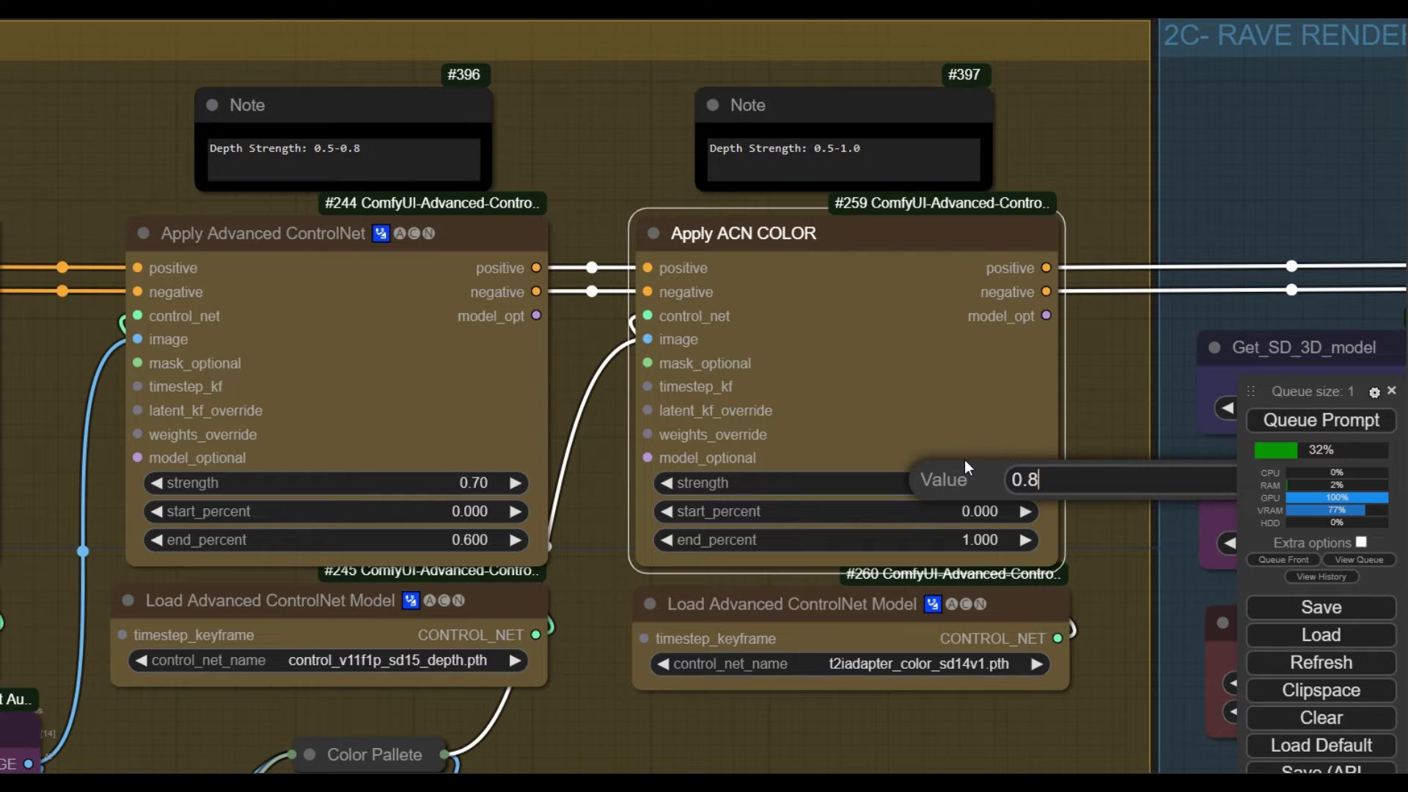
pyautogui.press('Return')
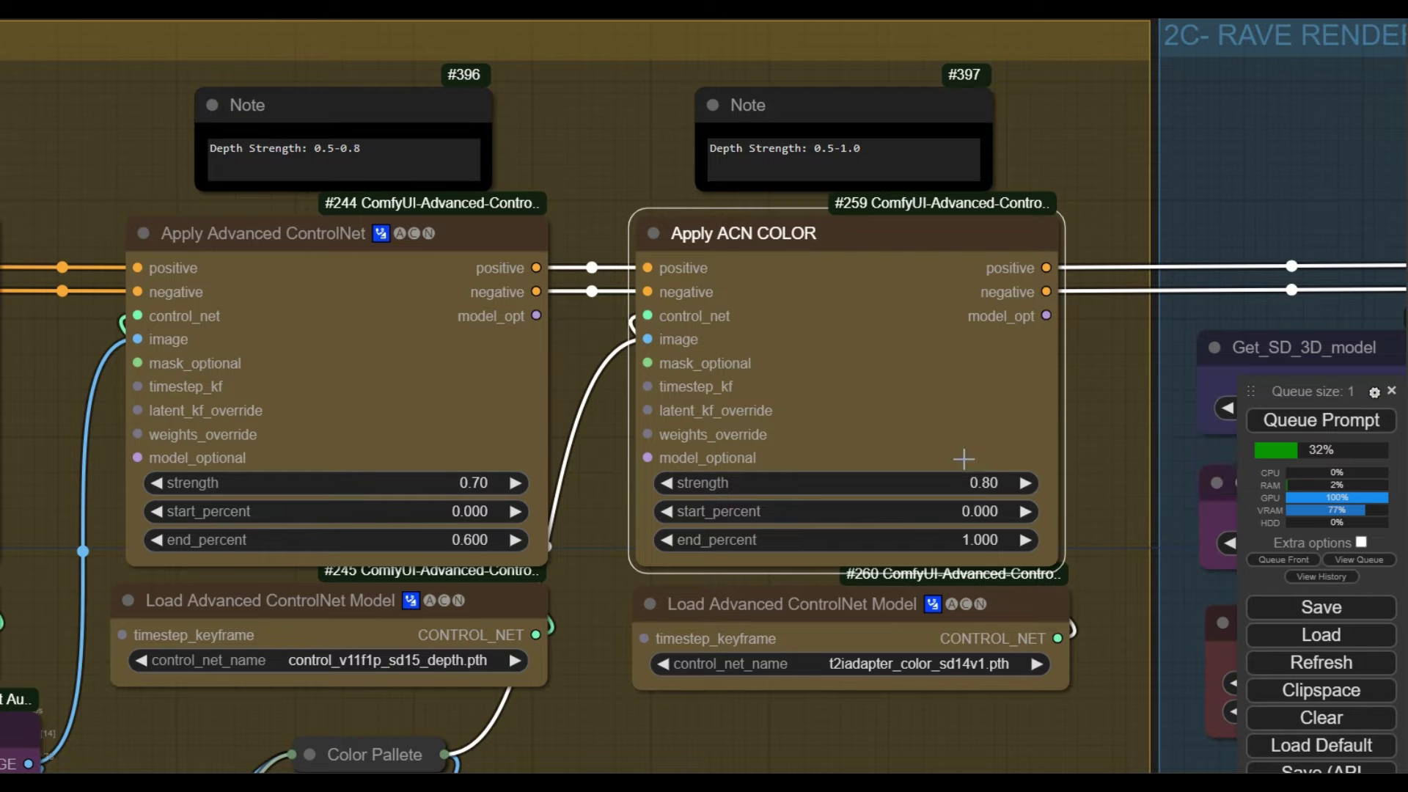
# Step: Try a value of 14 in the CFG - Primitive node of the 2C- RAVE RENDERING group
pyautogui.scroll(-5, 963, 459)
pyautogui.scroll(5, 737, 475)
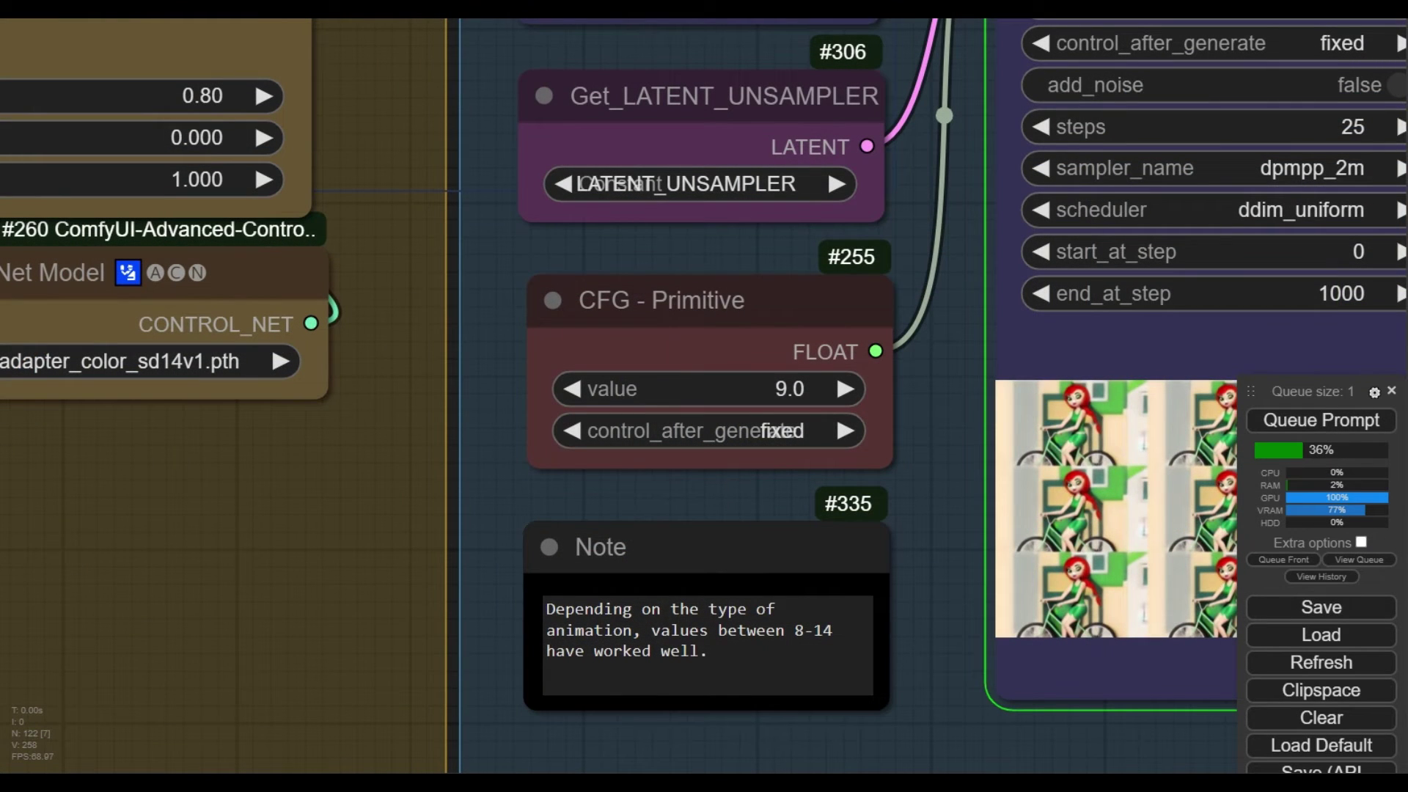
pyautogui.click(794, 378)
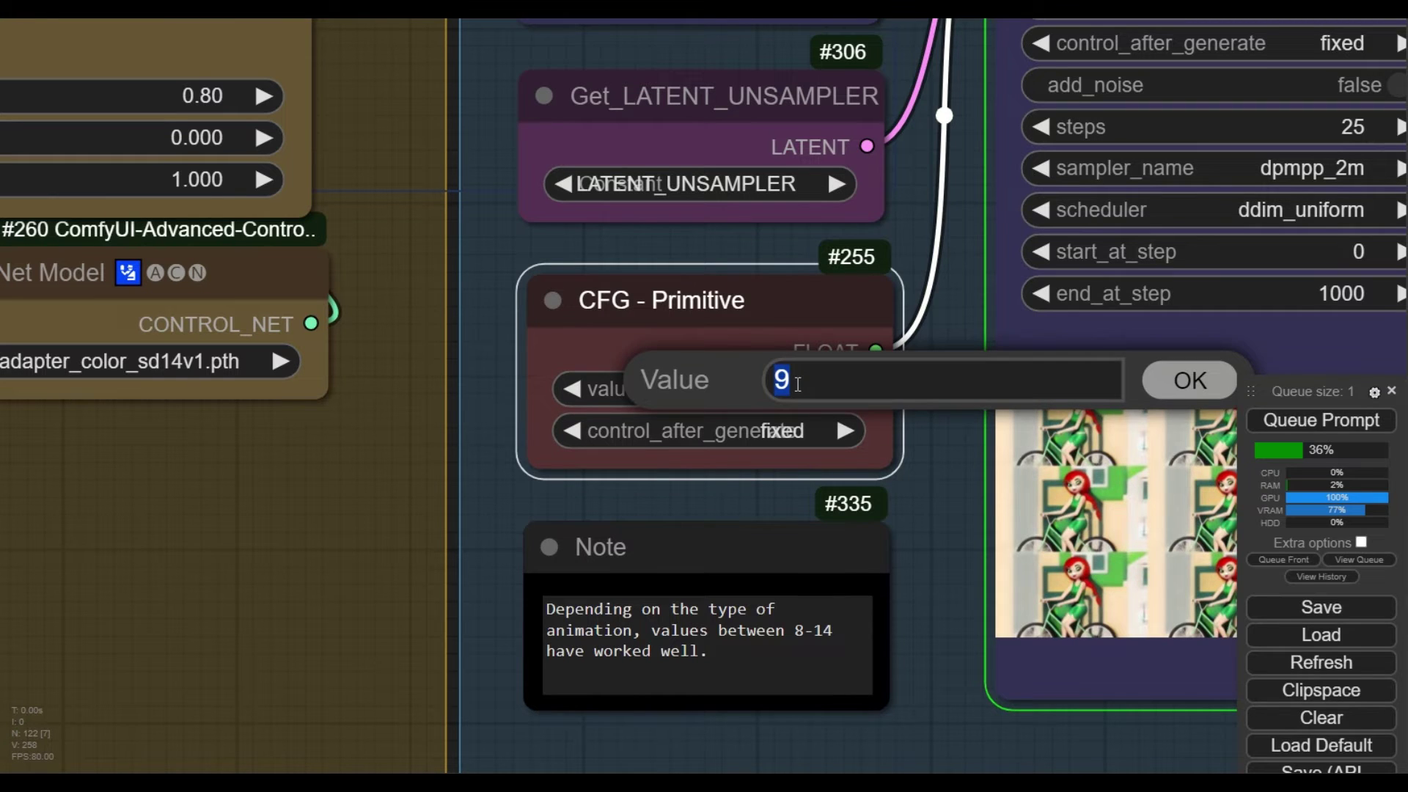
pyautogui.write('14')
pyautogui.press('Return')
pyautogui.scroll(-2, 792, 387)
pyautogui.scroll(3, 790, 392)
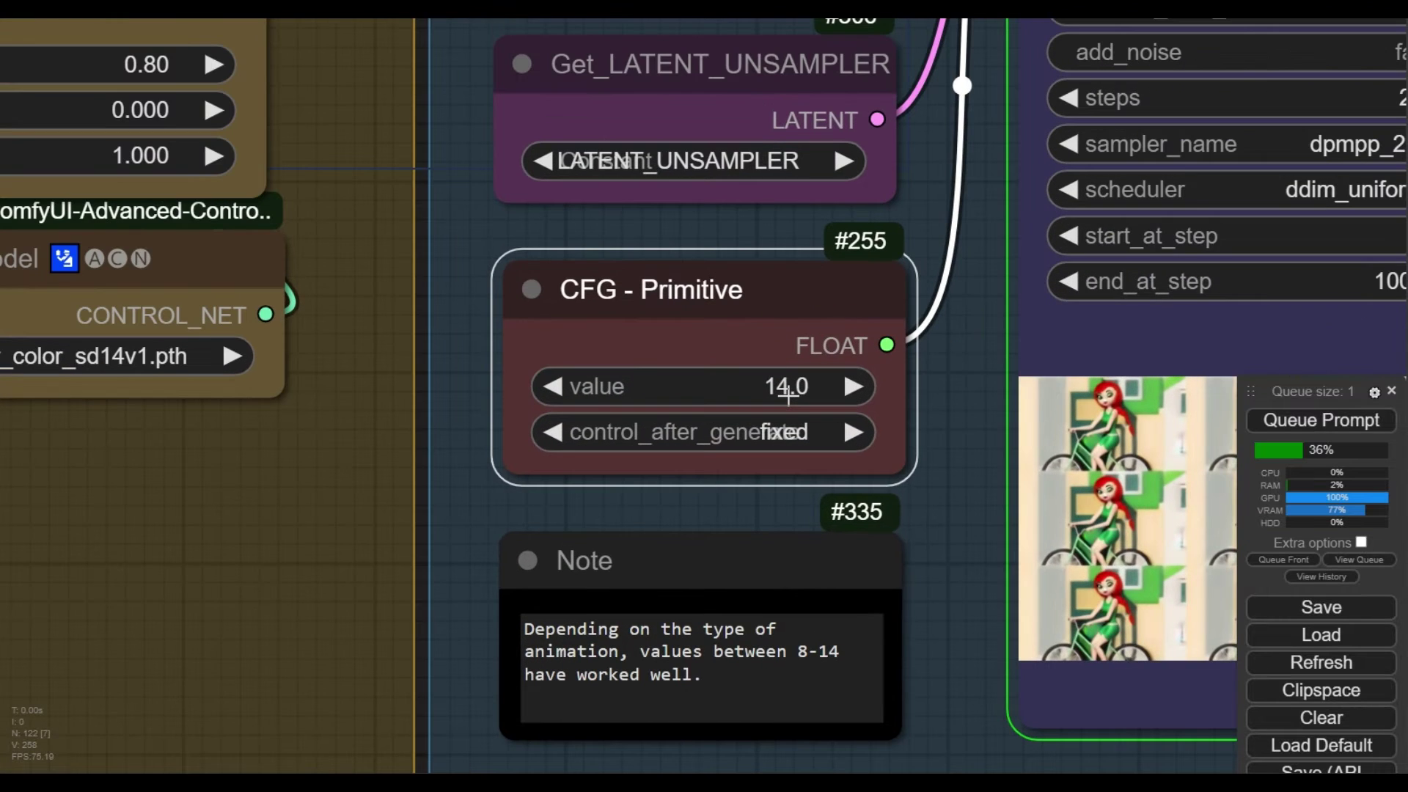
# Step: Set the value of the CFG - Primitive node in the 2C- RAVE RENDERING group to 9
pyautogui.click(780, 387)
pyautogui.write('9')
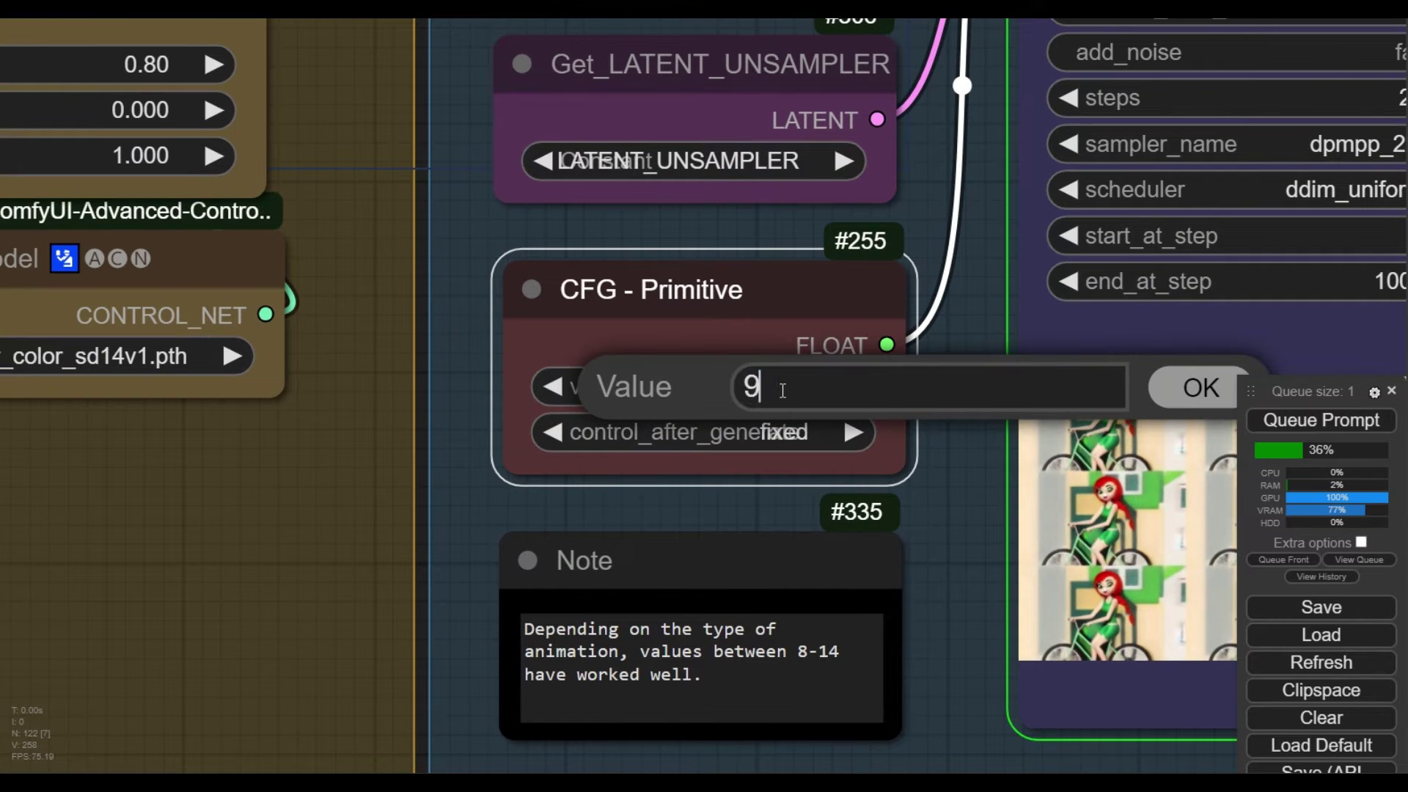
pyautogui.press('Return')
# Step: Set the steps of the KSampler (RAVE) node to 25
pyautogui.scroll(-4, 780, 389)
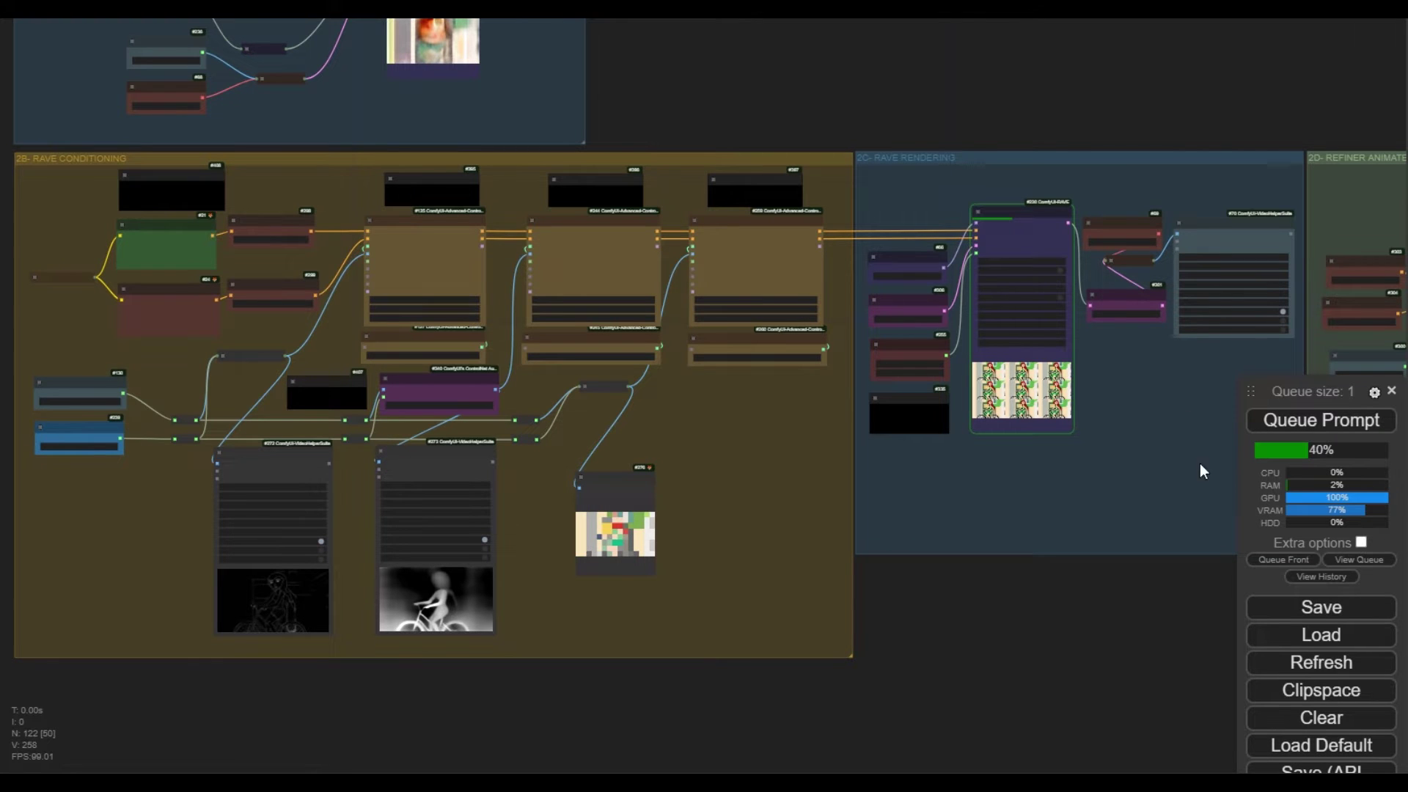
pyautogui.scroll(15, 993, 473)
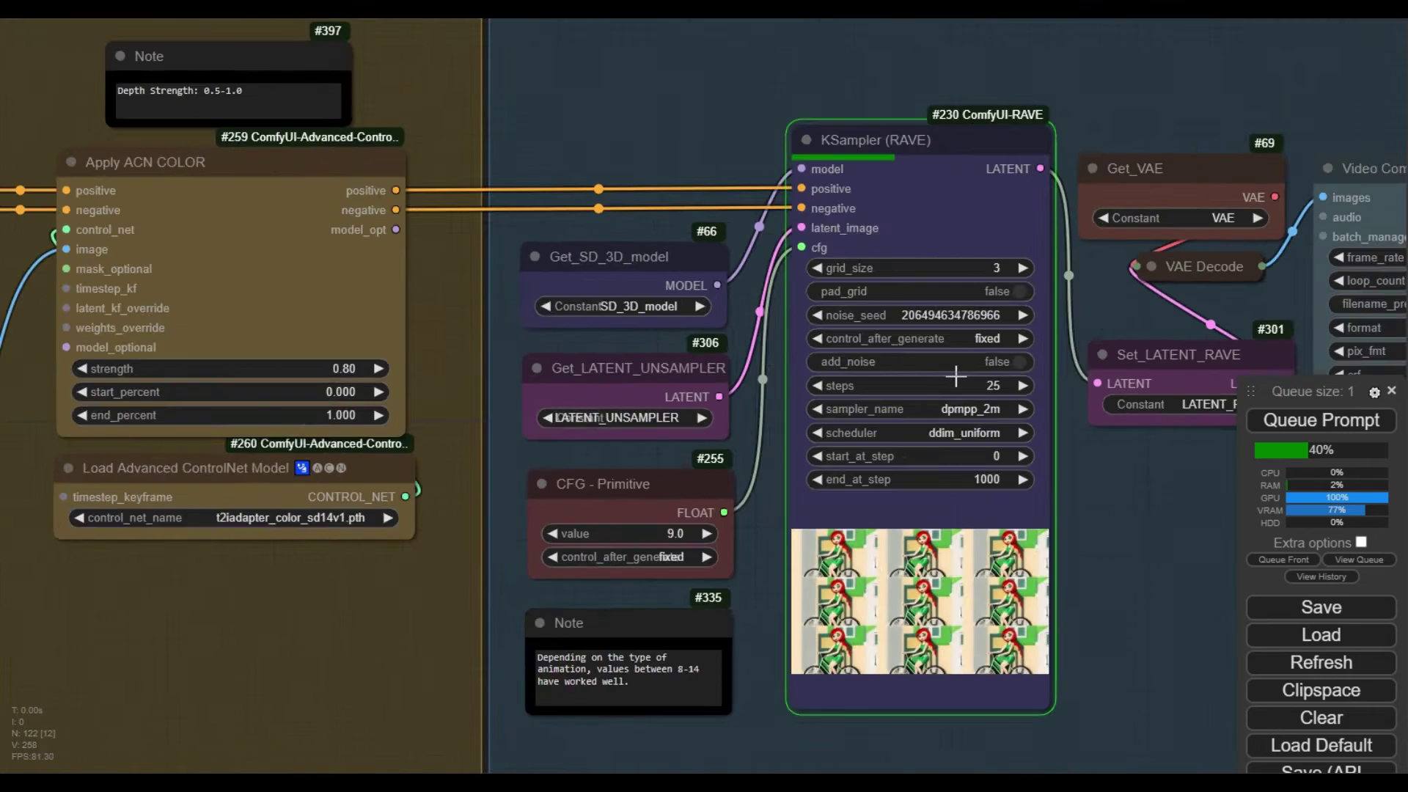
pyautogui.hscroll(5, 905, 503)
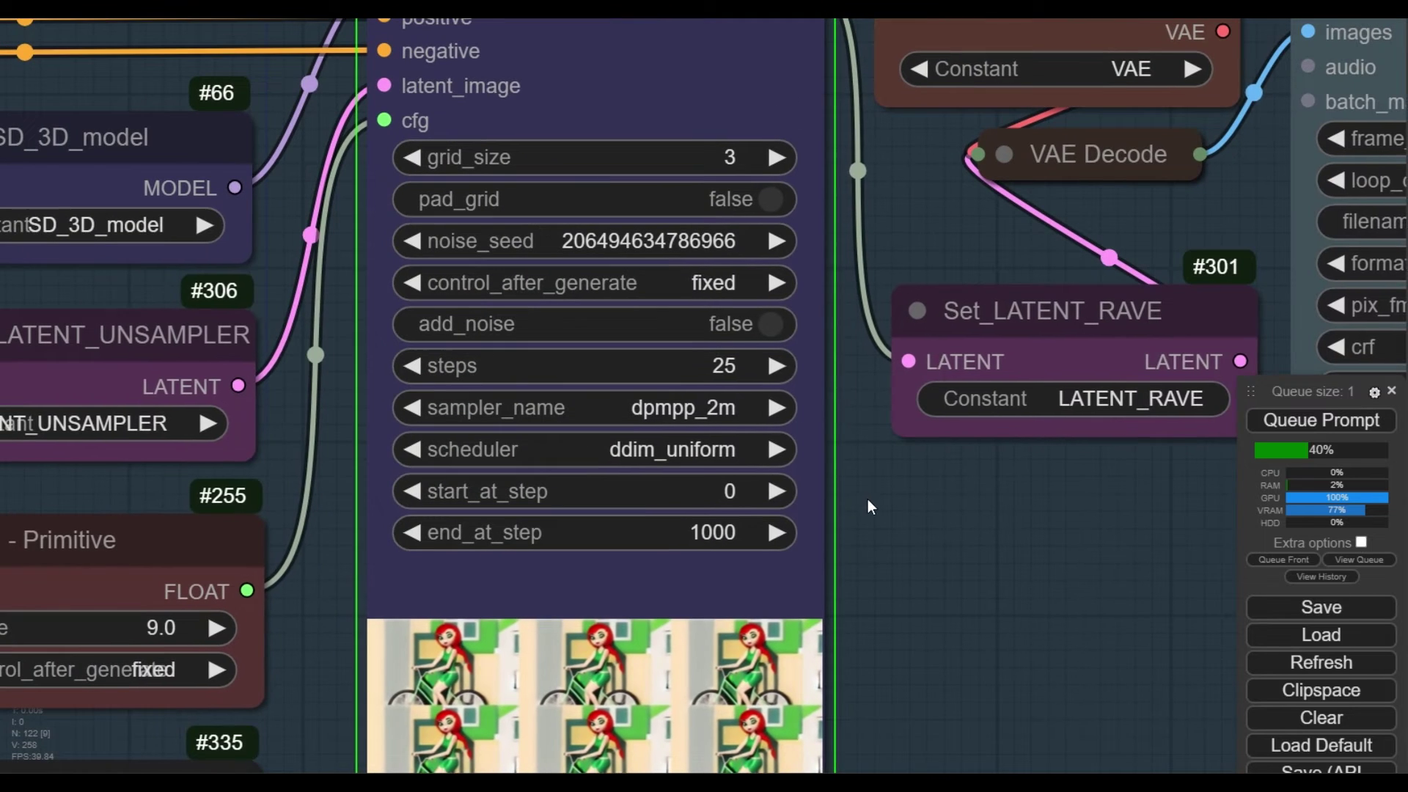
pyautogui.click(720, 368)
pyautogui.write('25')
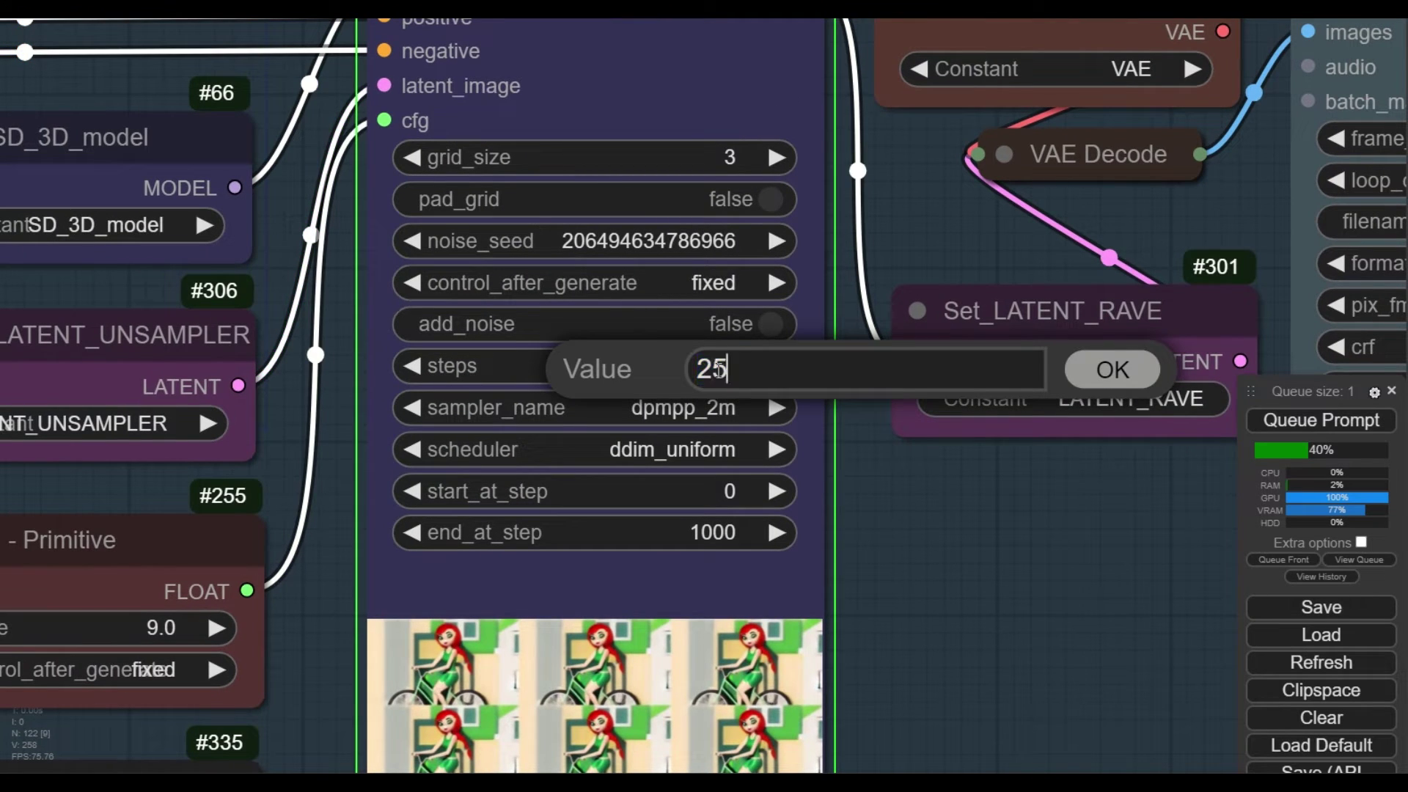
pyautogui.press('Return')
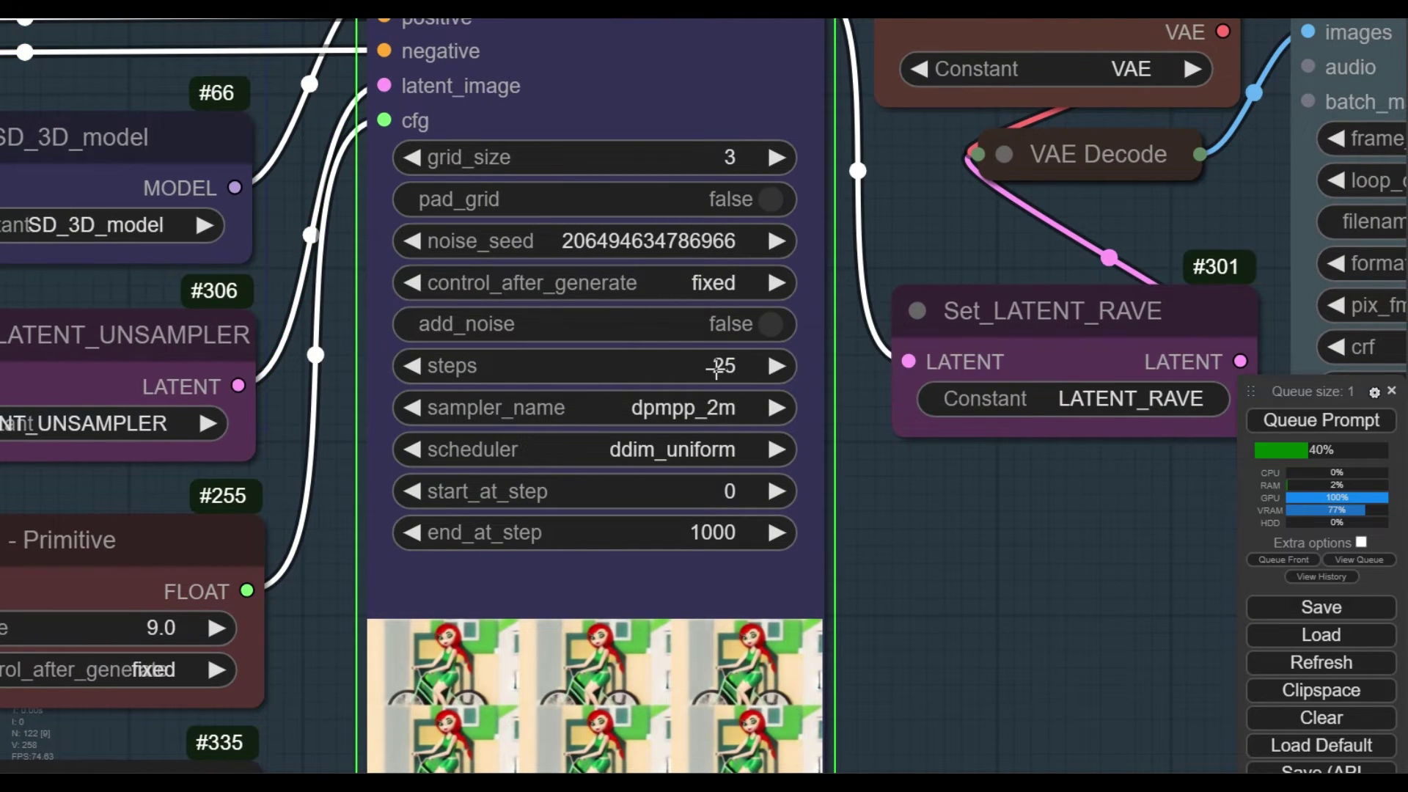
# Step: Choose dpmpp_2m as the sampler and ddim_uniform as the scheduler in the KSampler (RAVE) node
pyautogui.click(689, 407)
pyautogui.click(719, 655)
pyautogui.click(715, 450)
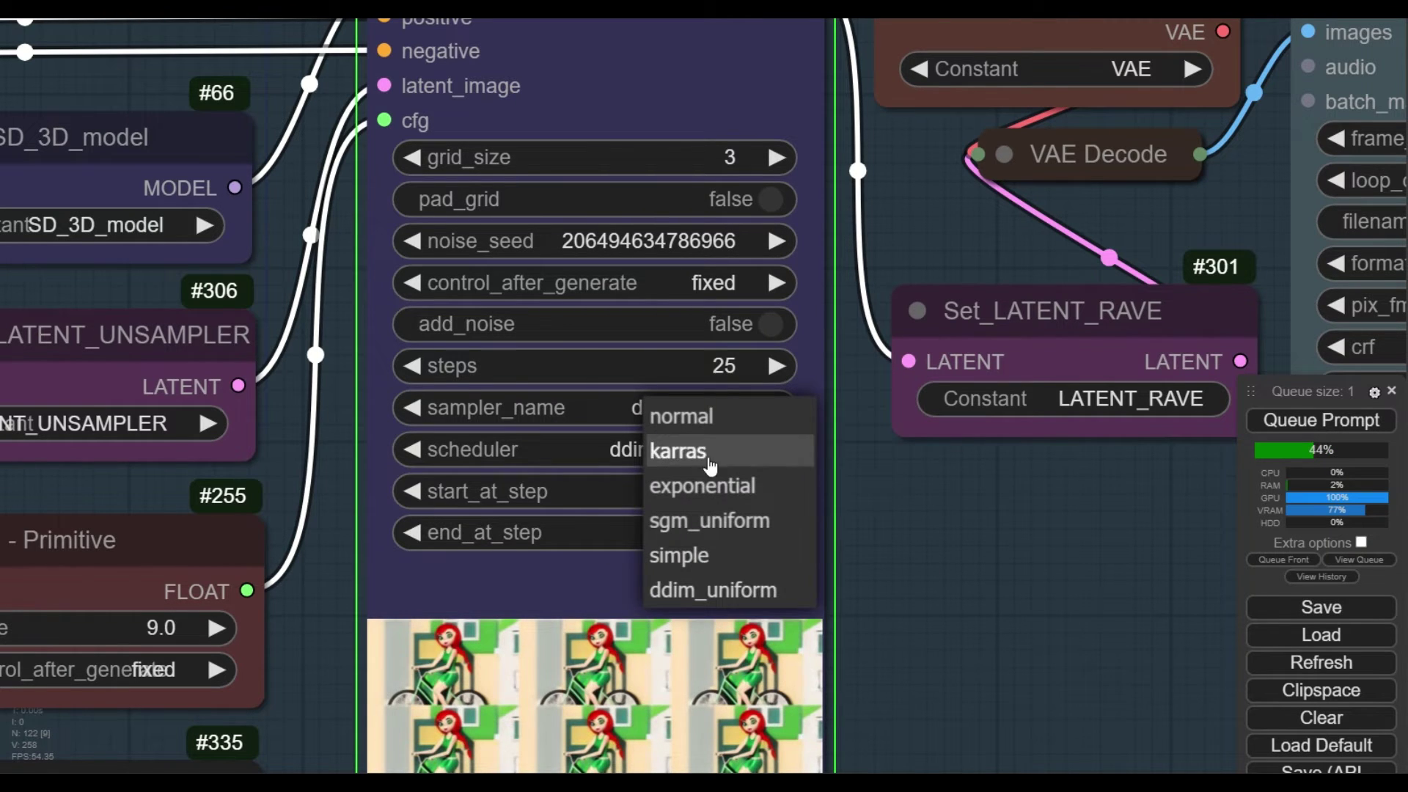
pyautogui.click(719, 588)
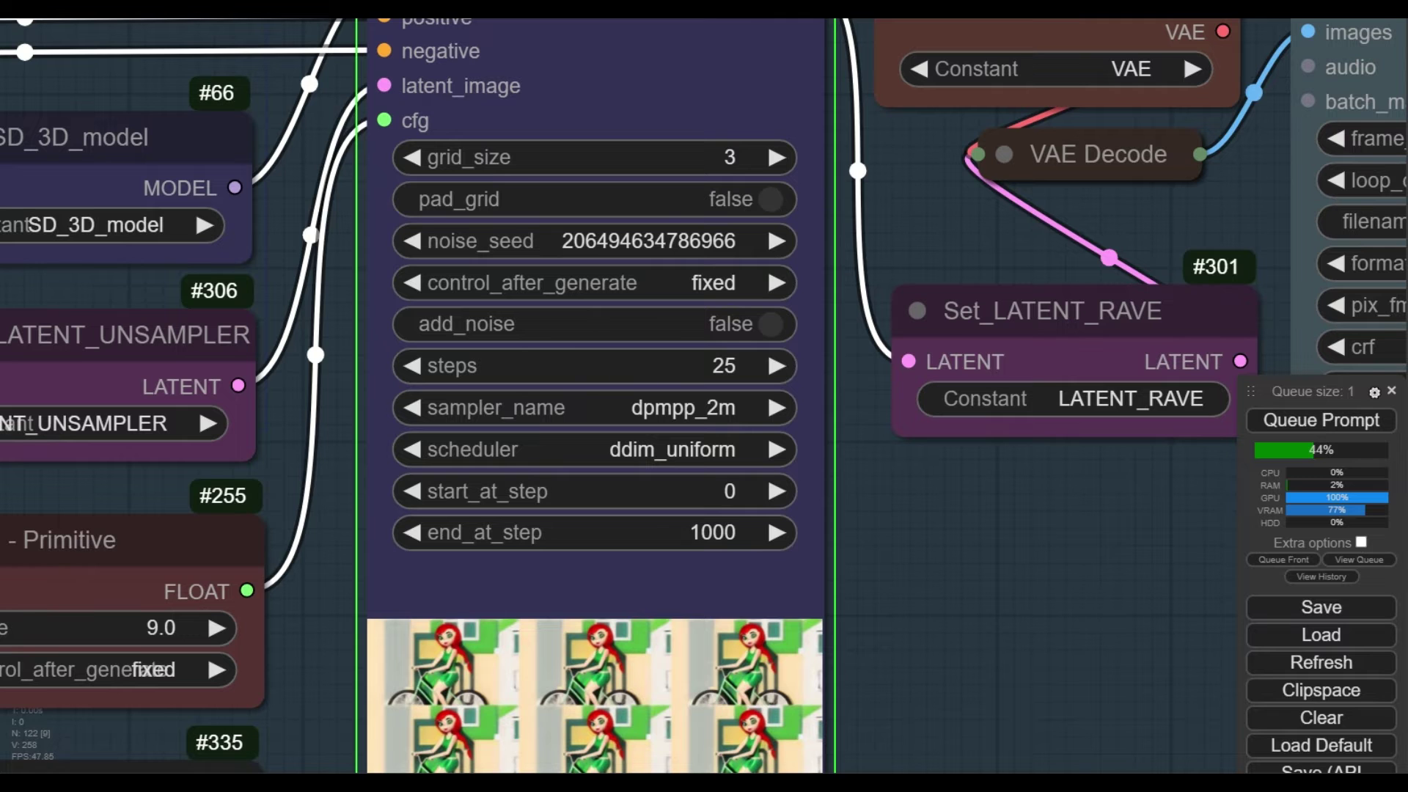
# Step: Examine the RAVE Video Combine node and the 2D- REFINER ANIMATEDIFF group, including its Get_AD_model node
pyautogui.scroll(-5, 513, 493)
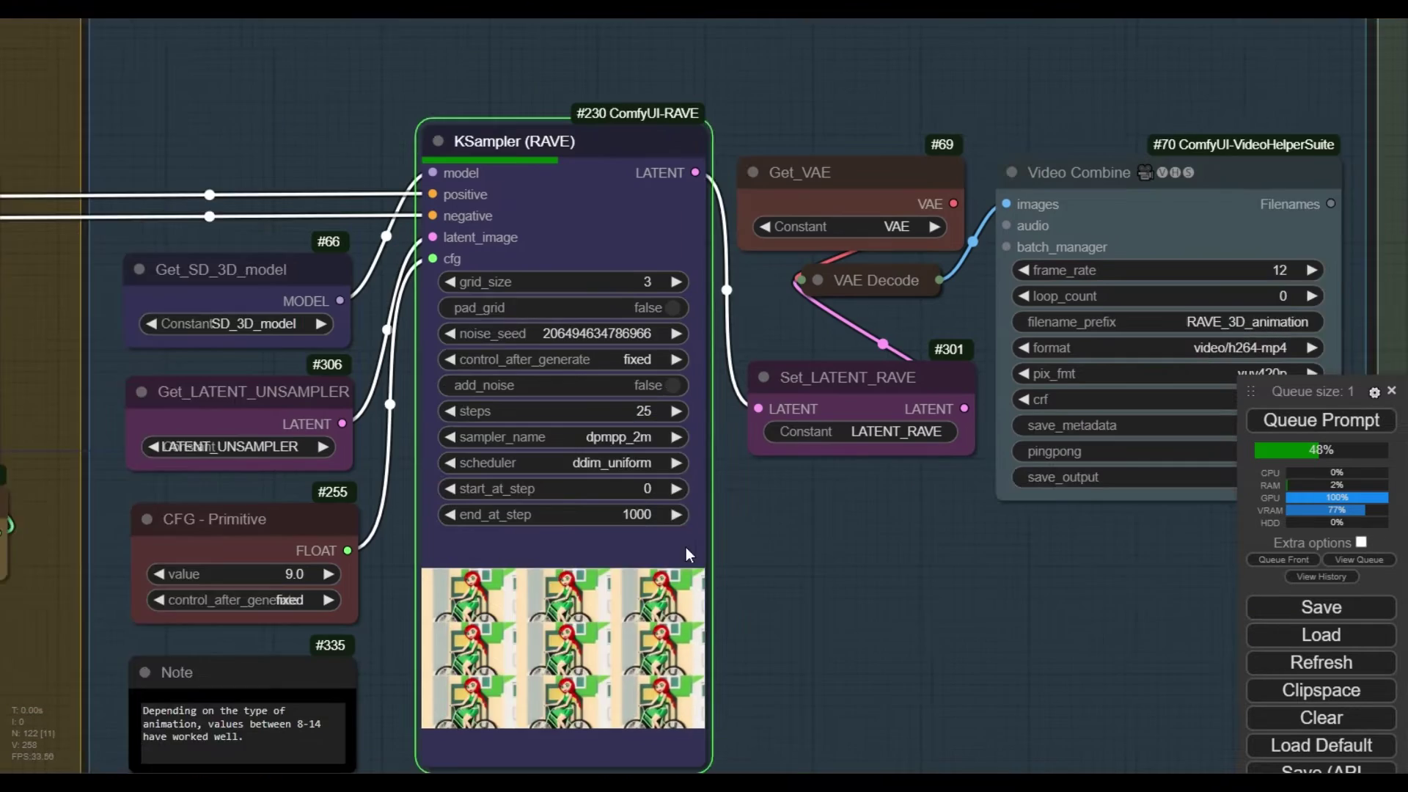
pyautogui.hscroll(5, 673, 547)
pyautogui.scroll(-3, 733, 557)
pyautogui.scroll(2, 801, 569)
pyautogui.moveTo(801, 569); pyautogui.dragTo(469, 544)
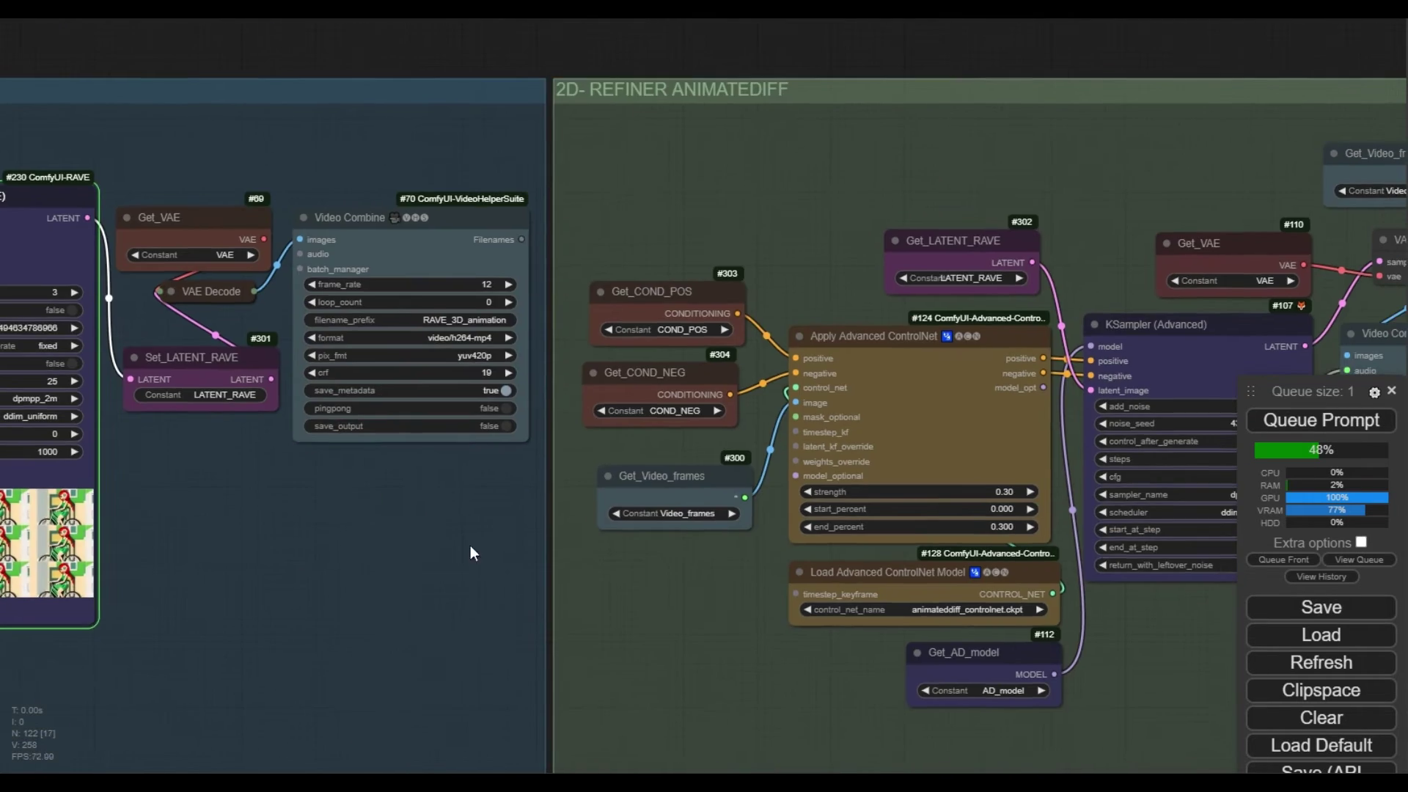
pyautogui.moveTo(631, 566); pyautogui.dragTo(268, 447)
pyautogui.hscroll(2, 269, 448)
pyautogui.scroll(2, 415, 509)
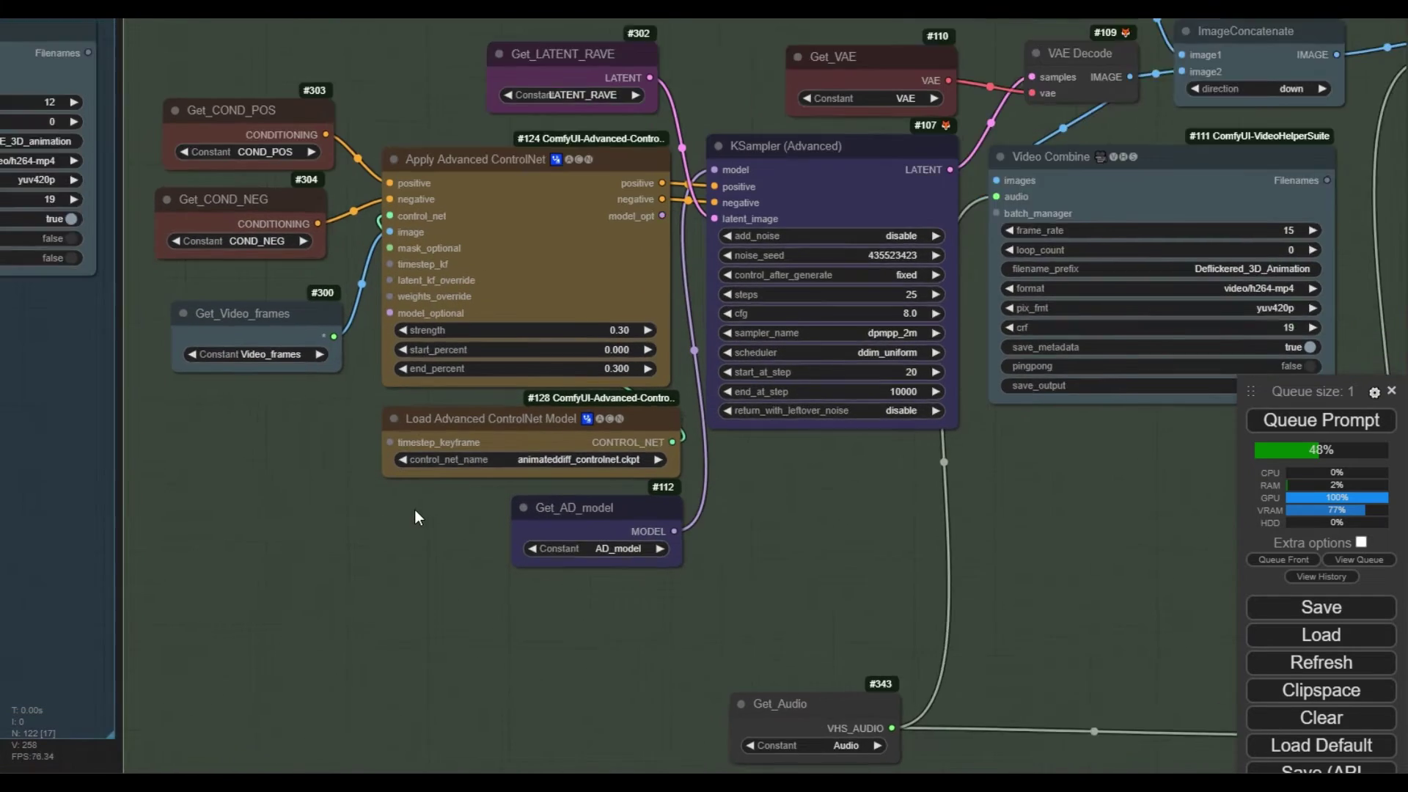
pyautogui.scroll(1, 477, 513)
pyautogui.scroll(-3, 541, 506)
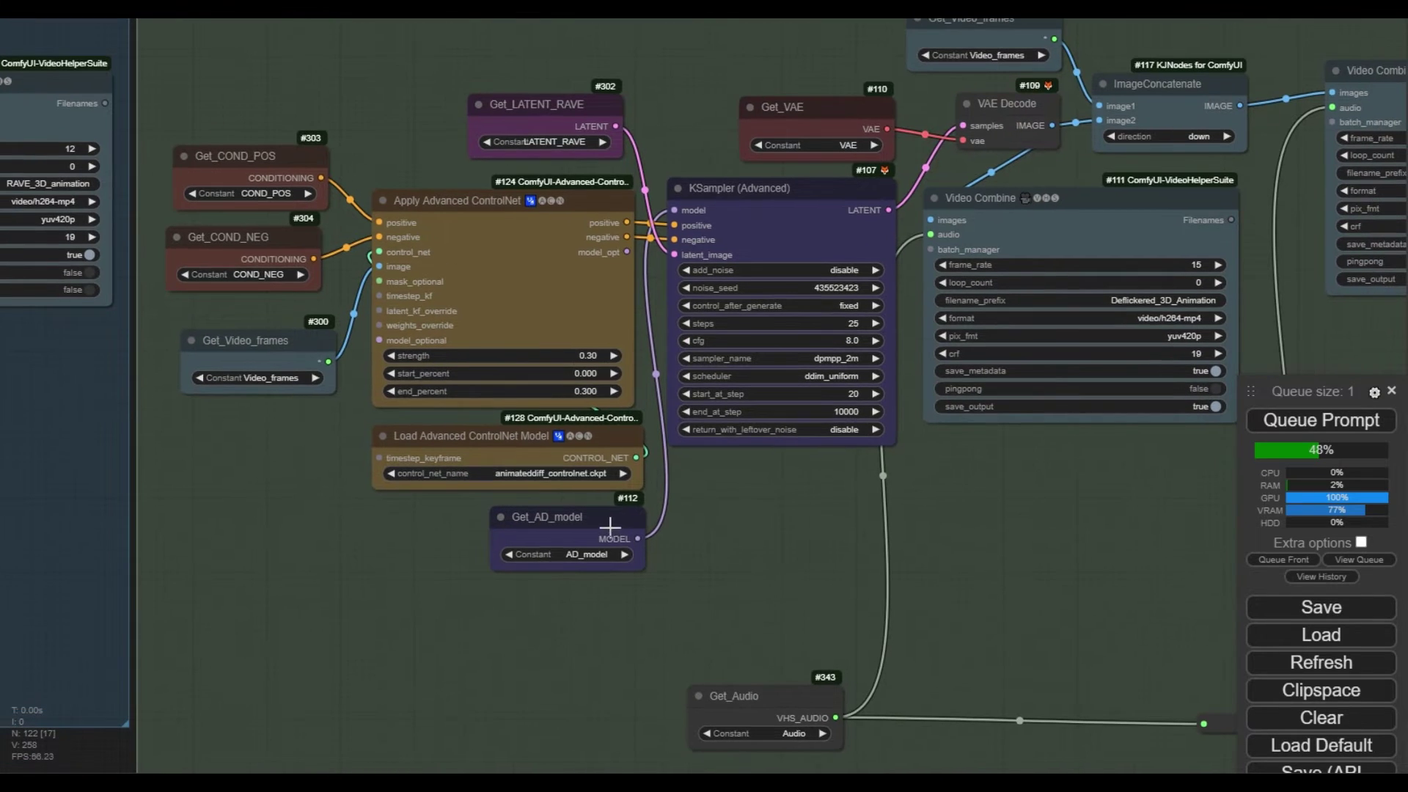
pyautogui.click(610, 526)
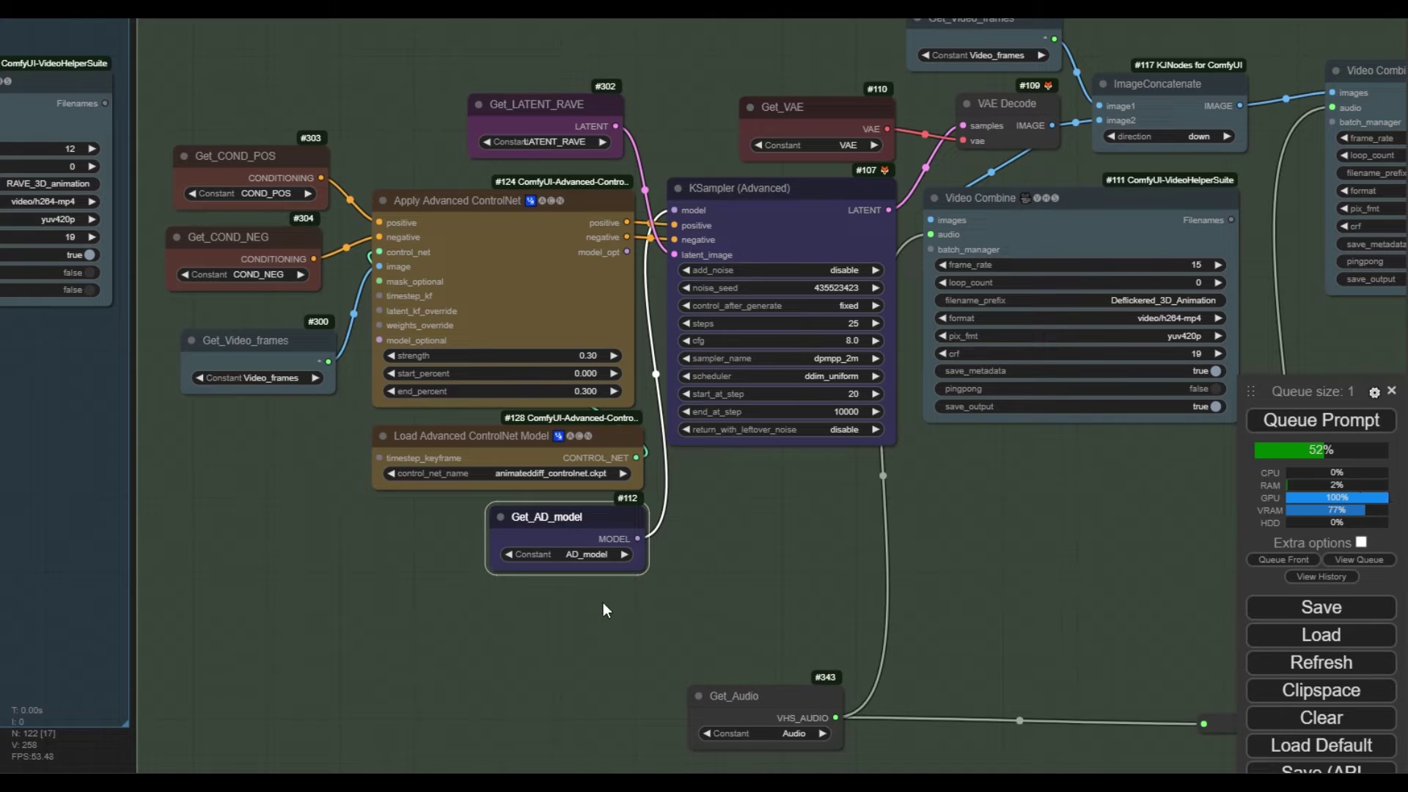
# Step: Choose animateddiff_controlnet.ckpt in the Load Advanced ControlNet Model node of the 2D- REFINER ANIMATEDIFF group
pyautogui.click(541, 472)
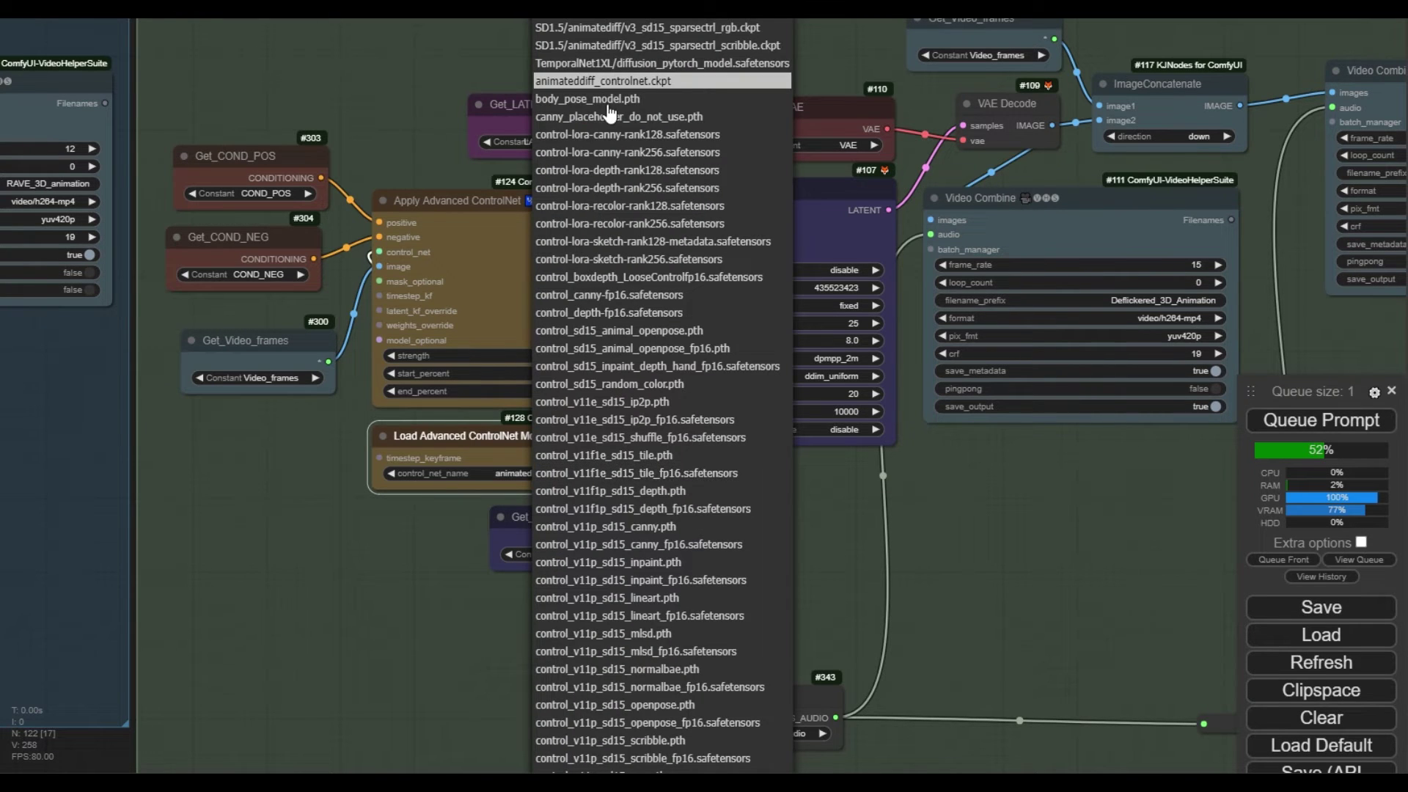
pyautogui.click(602, 81)
pyautogui.scroll(5, 532, 455)
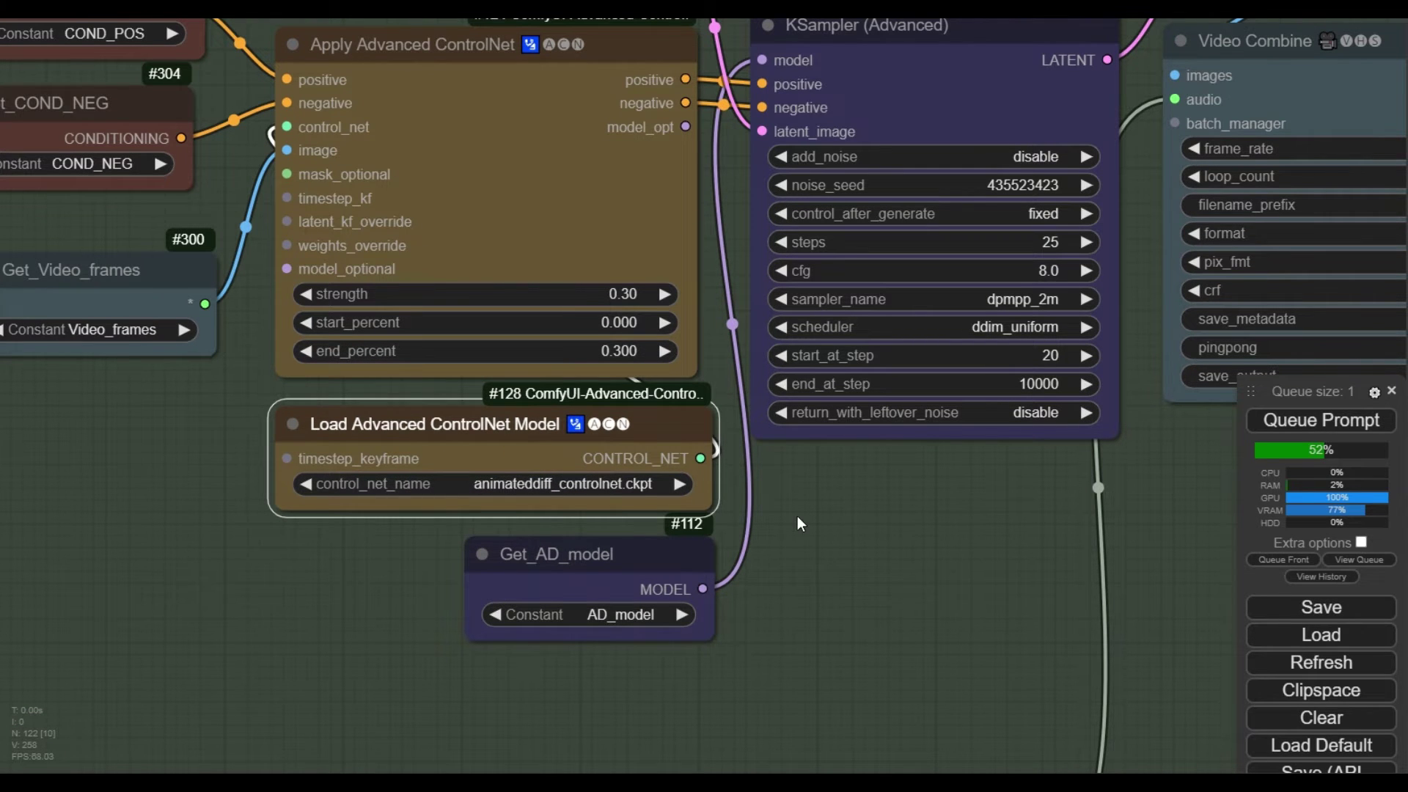
# Step: Set steps to 25 and start_at_step to 20 in the refiner's KSampler (Advanced) node
pyautogui.scroll(-7, 798, 517)
pyautogui.moveTo(863, 520); pyautogui.dragTo(637, 445)
pyautogui.scroll(8, 637, 445)
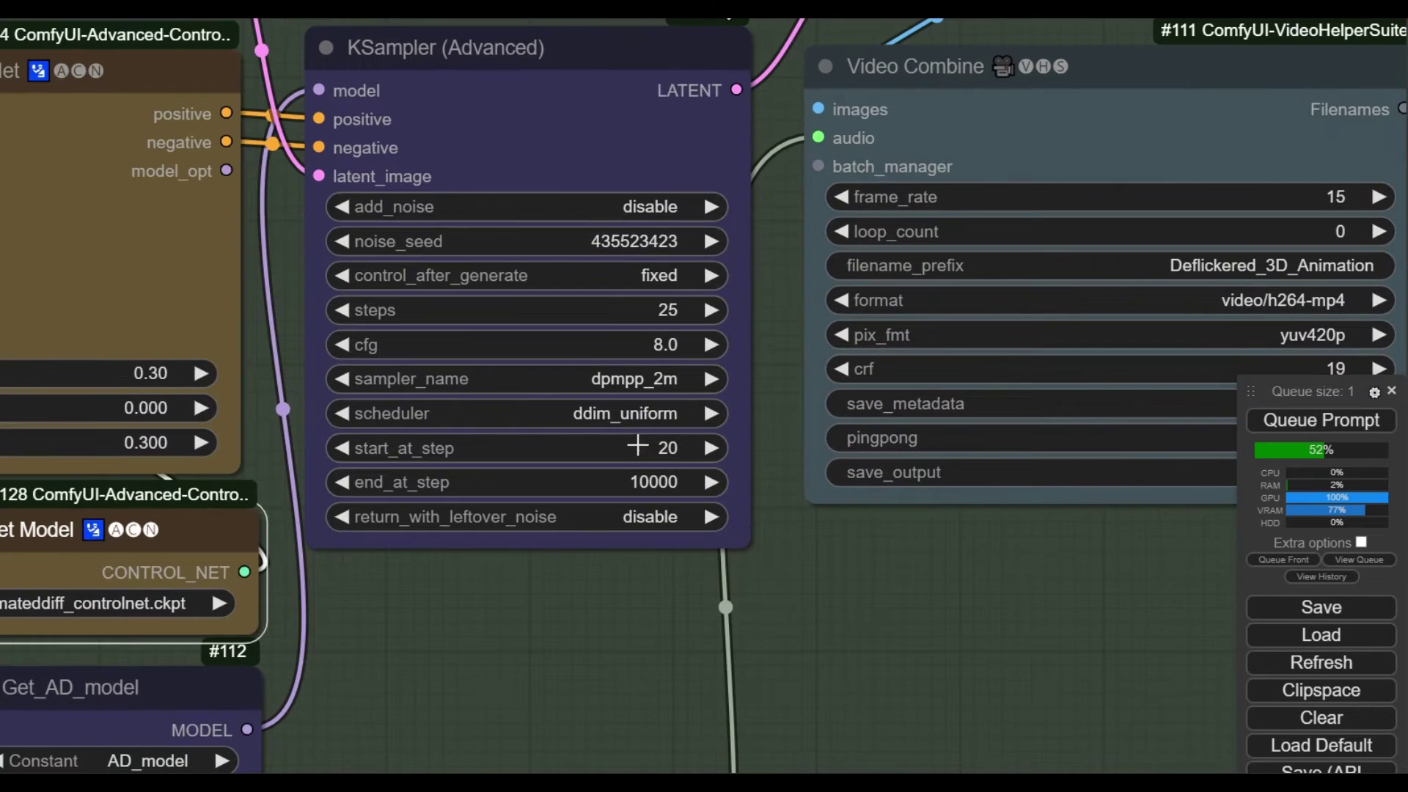
pyautogui.click(674, 308)
pyautogui.write('25')
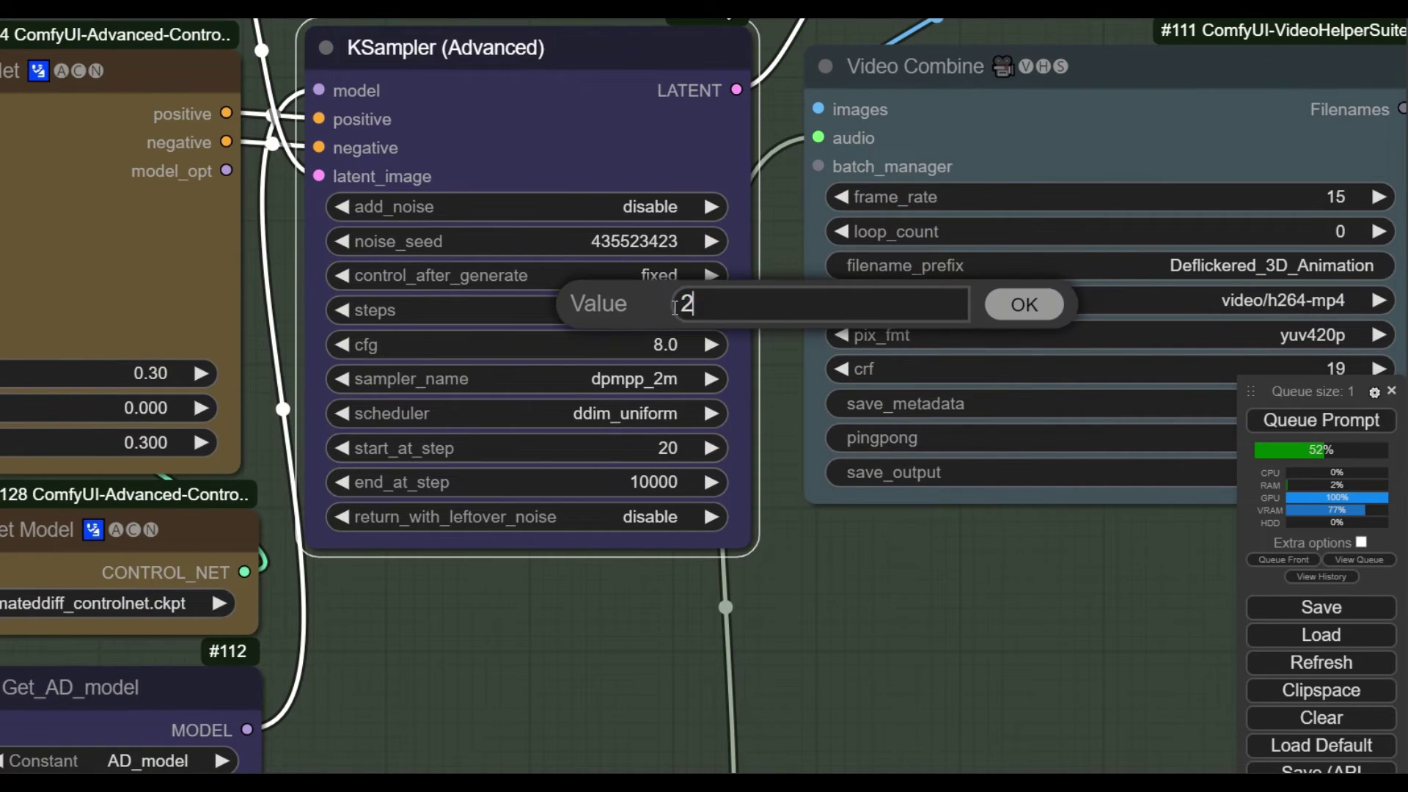
pyautogui.press('Return')
pyautogui.scroll(2, 649, 461)
pyautogui.click(667, 446)
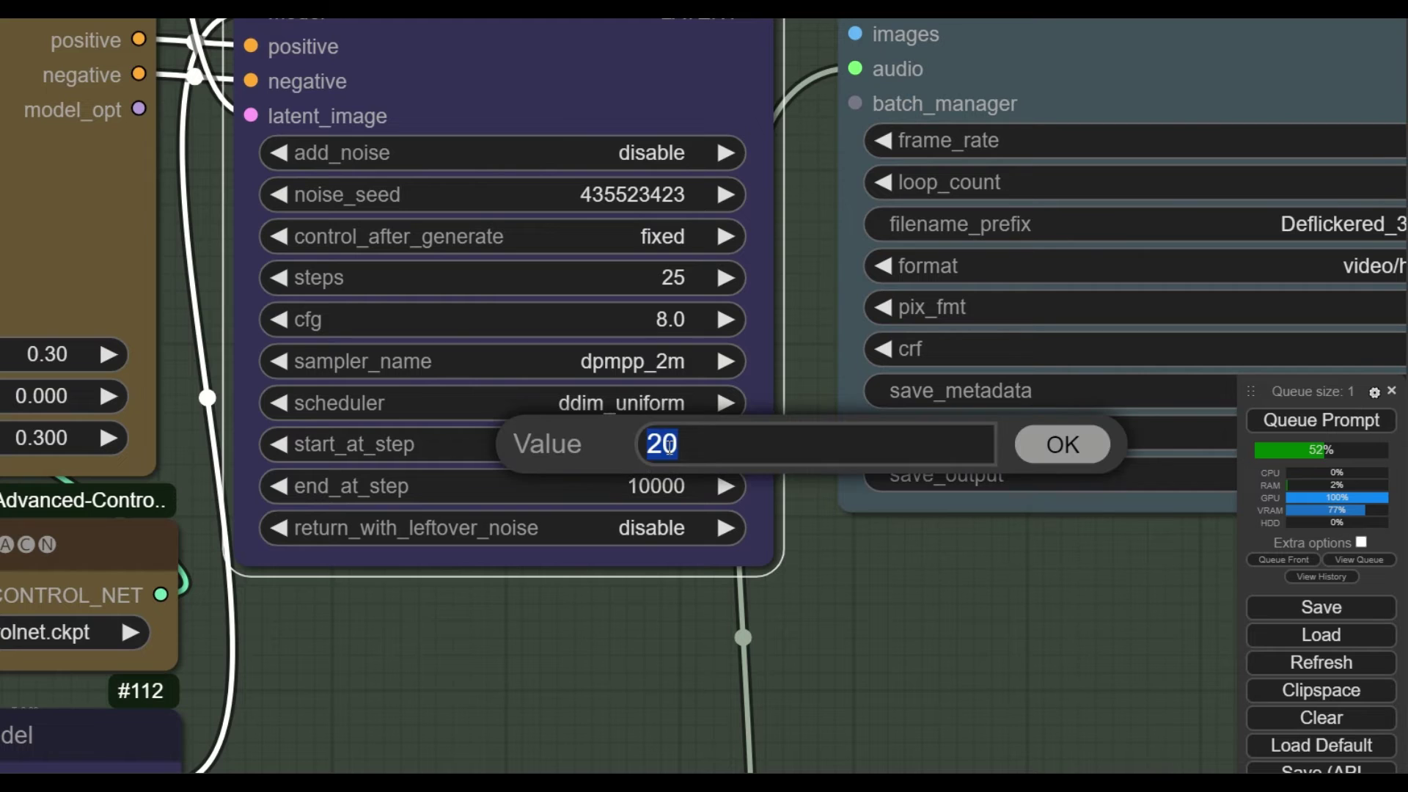
pyautogui.write('20')
pyautogui.press('Return')
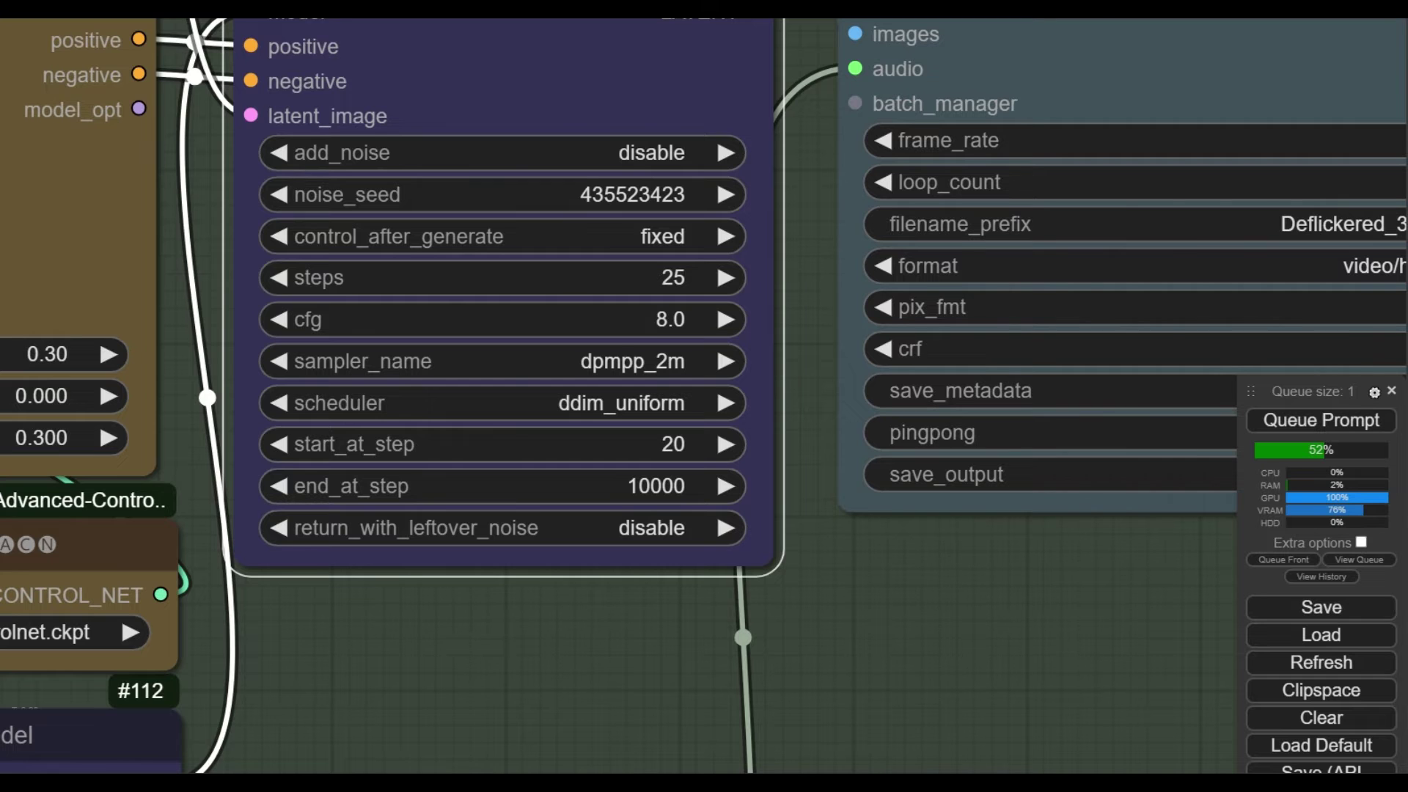
# Step: Examine the refiner's two Video Combine nodes and their previews of the deflickered 3D animation and the 3D/2D comparison
pyautogui.scroll(-8, 948, 665)
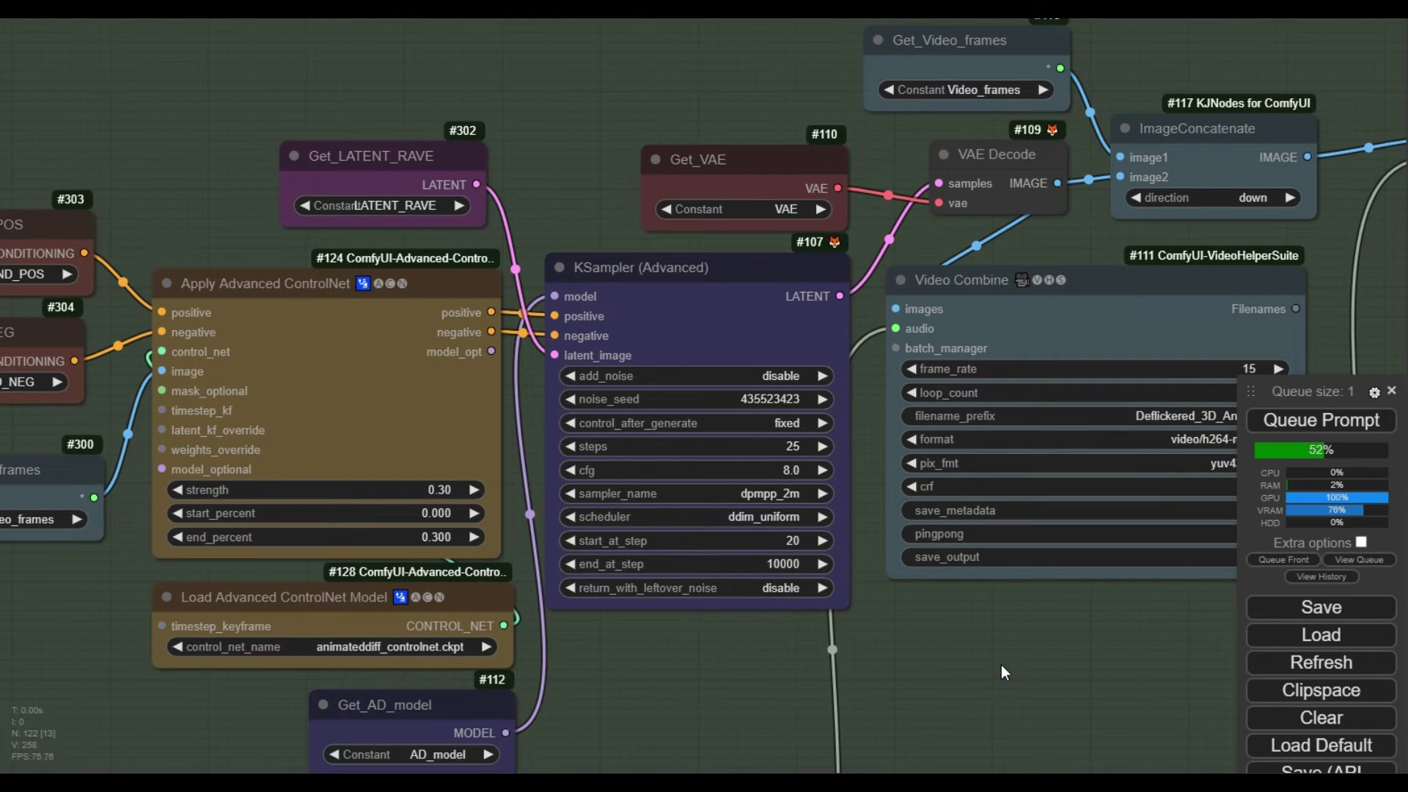
pyautogui.scroll(3, 880, 638)
pyautogui.scroll(-6, 953, 642)
pyautogui.scroll(4, 733, 623)
pyautogui.scroll(-2, 489, 608)
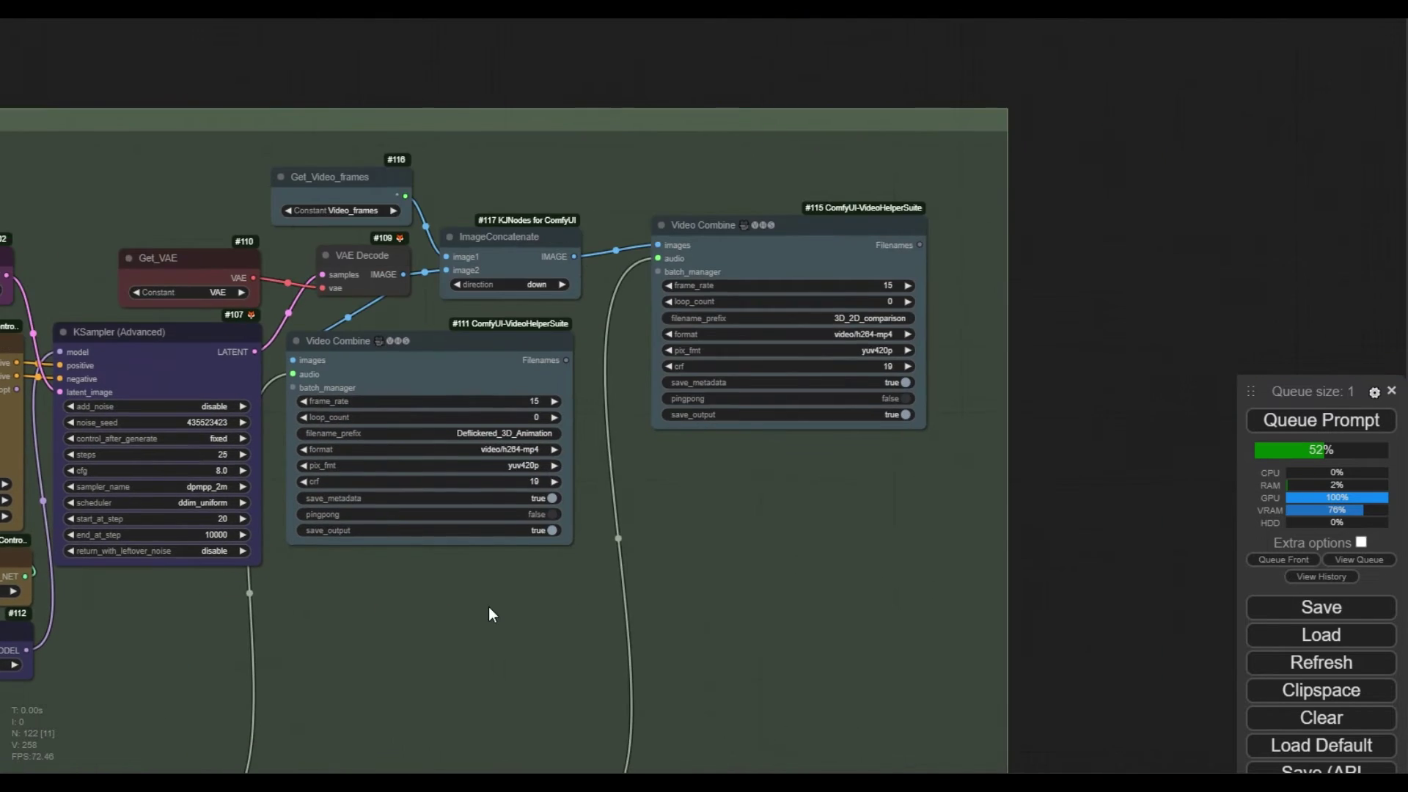
pyautogui.scroll(2, 440, 623)
pyautogui.scroll(6, 883, 389)
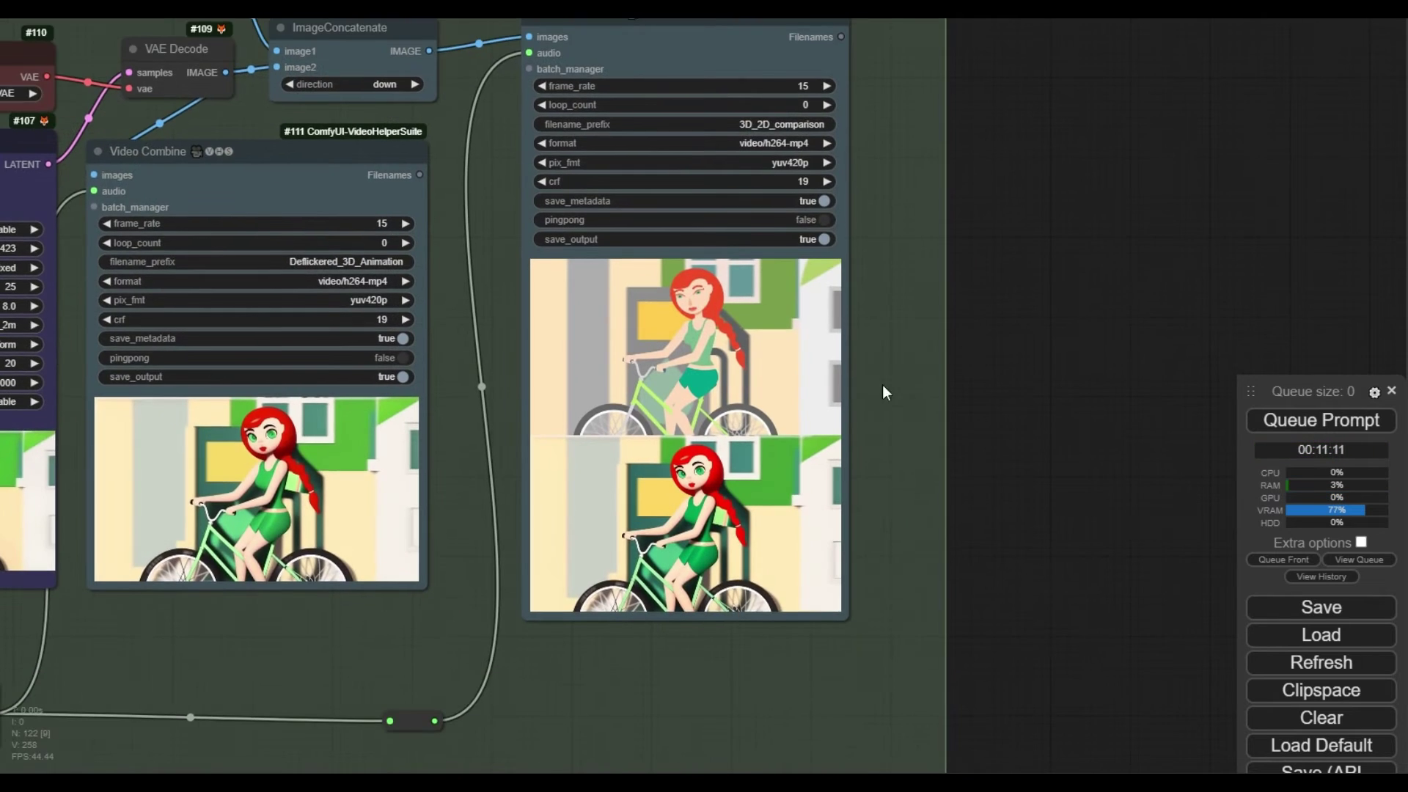
pyautogui.scroll(3, 766, 457)
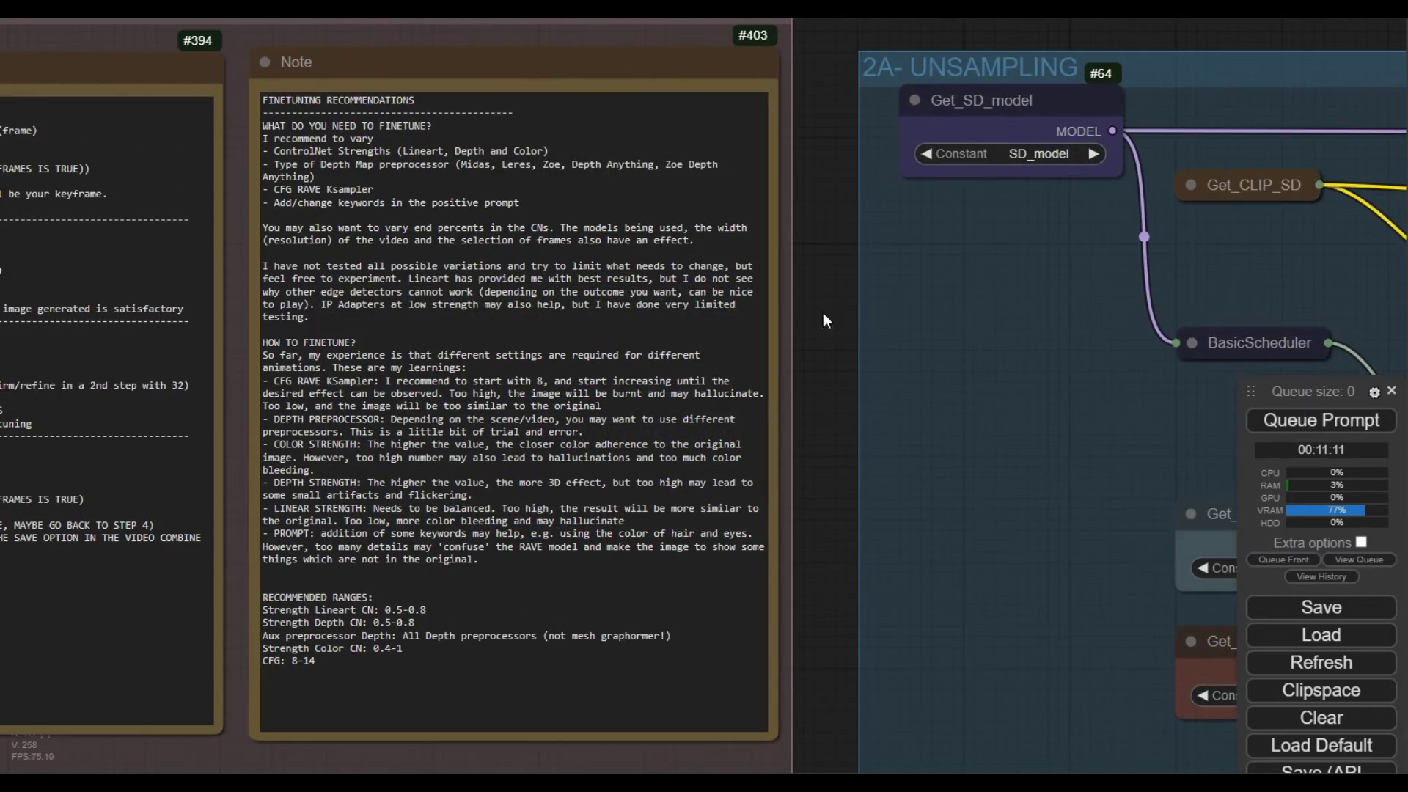
# Step: Read the FINETUNING RECOMMENDATIONS note, highlighting its recommended ranges and its HOW TO FINETUNE section
pyautogui.scroll(3, 843, 282)
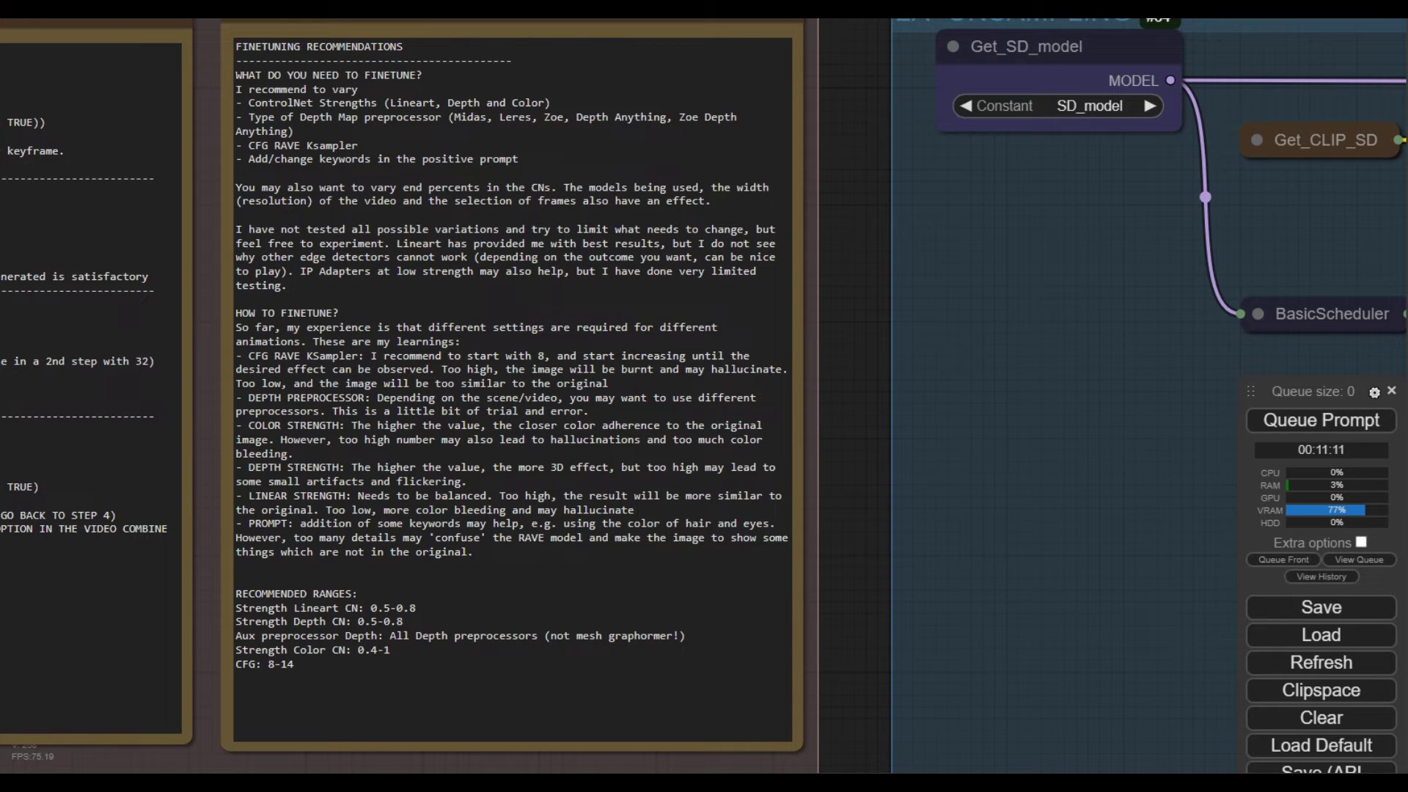
pyautogui.moveTo(331, 667); pyautogui.dragTo(231, 579)
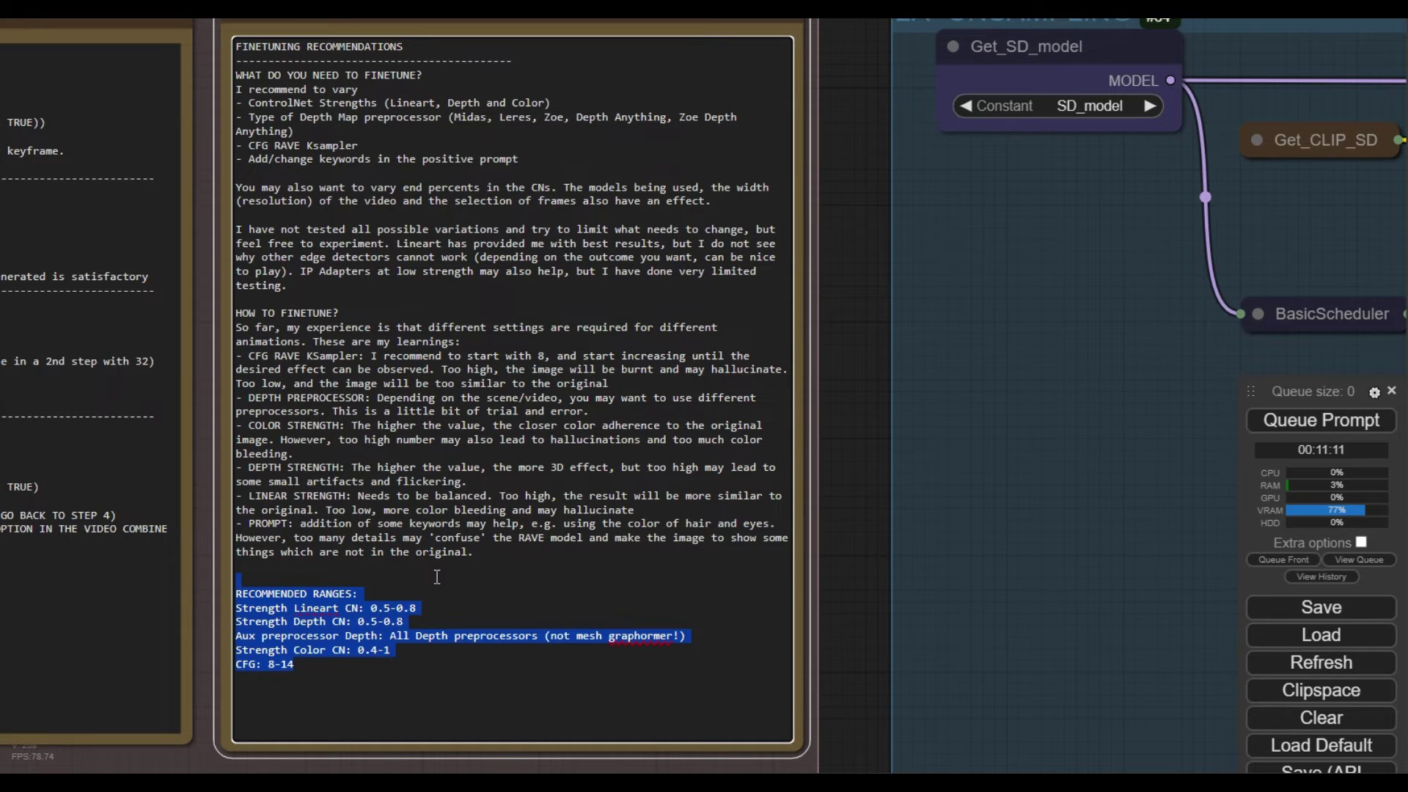
pyautogui.click(437, 577)
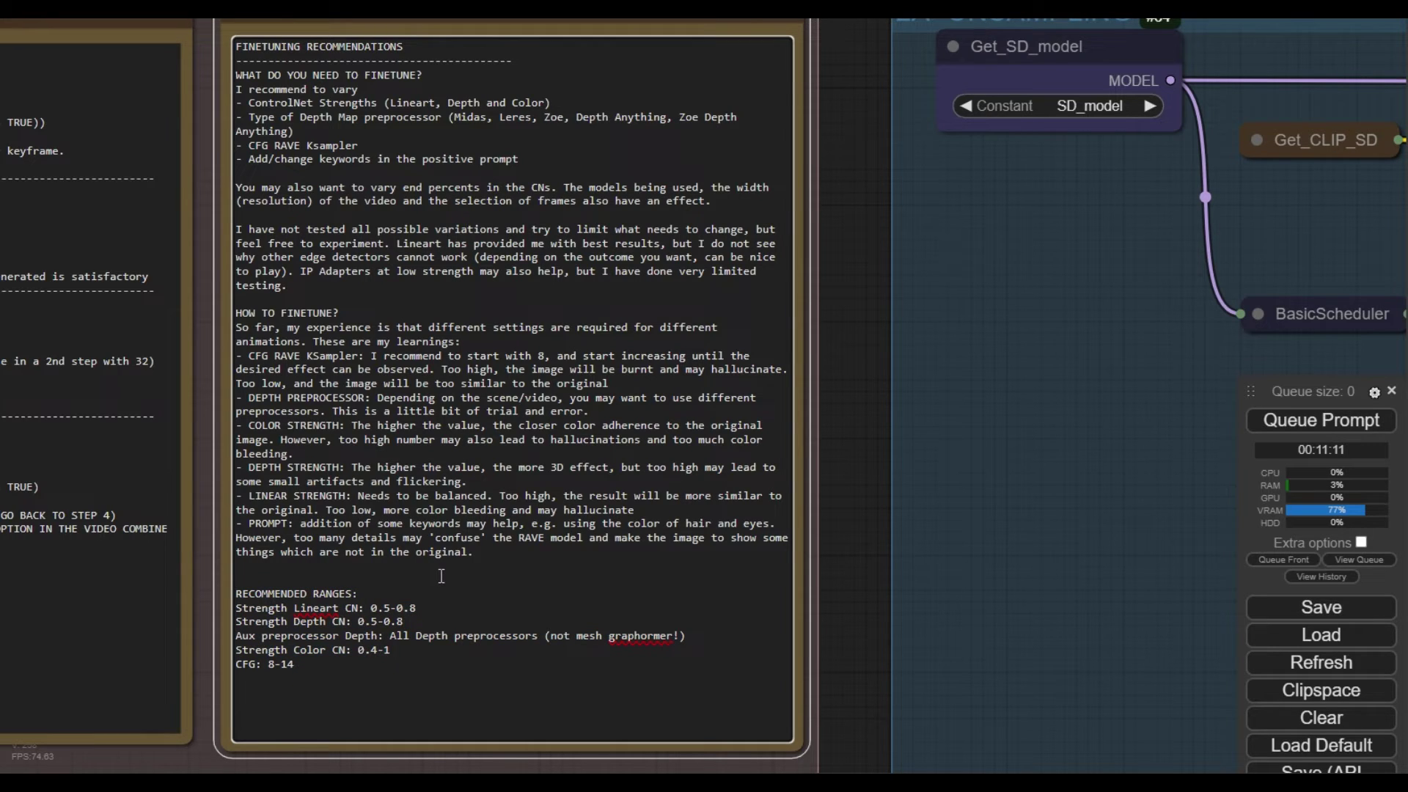
pyautogui.moveTo(484, 555); pyautogui.dragTo(239, 317)
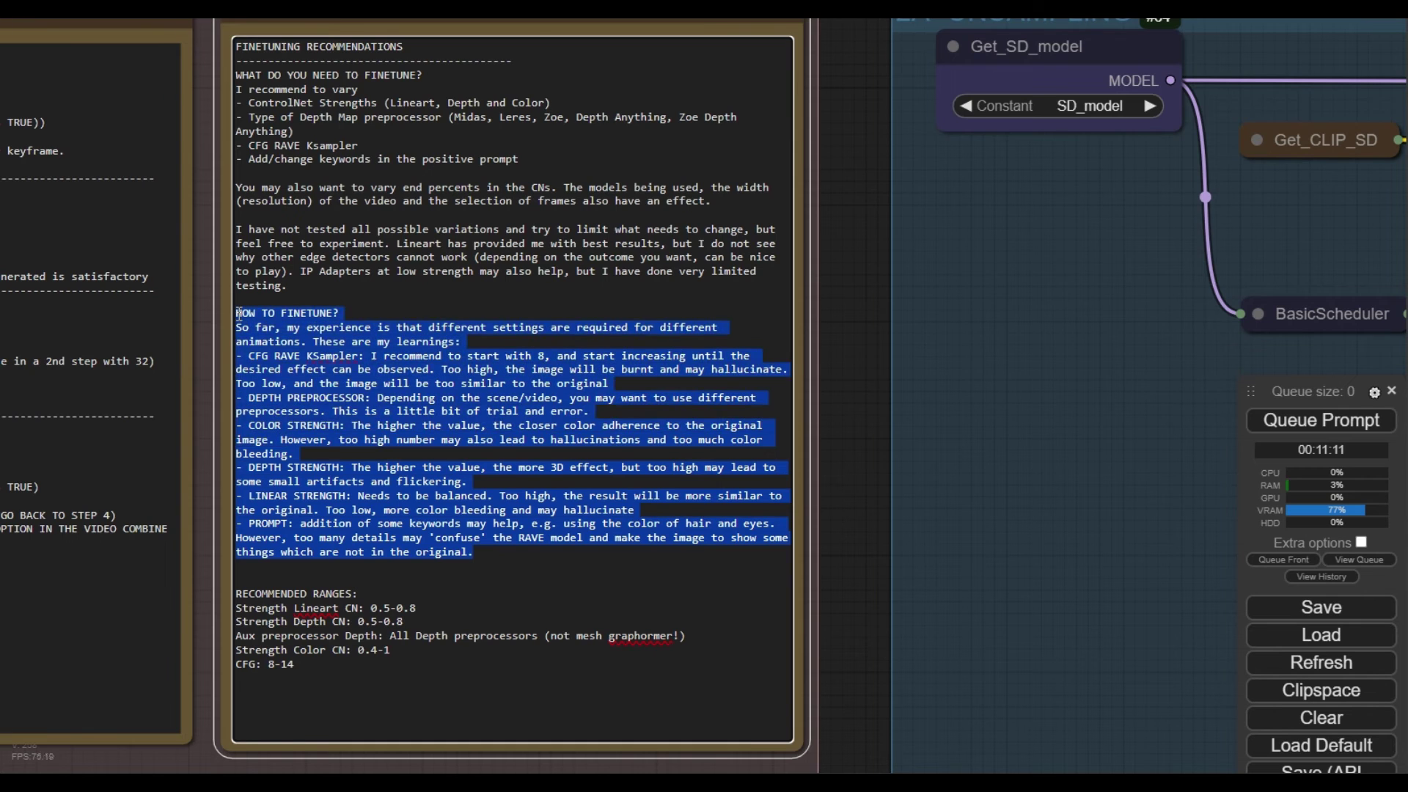
pyautogui.click(706, 576)
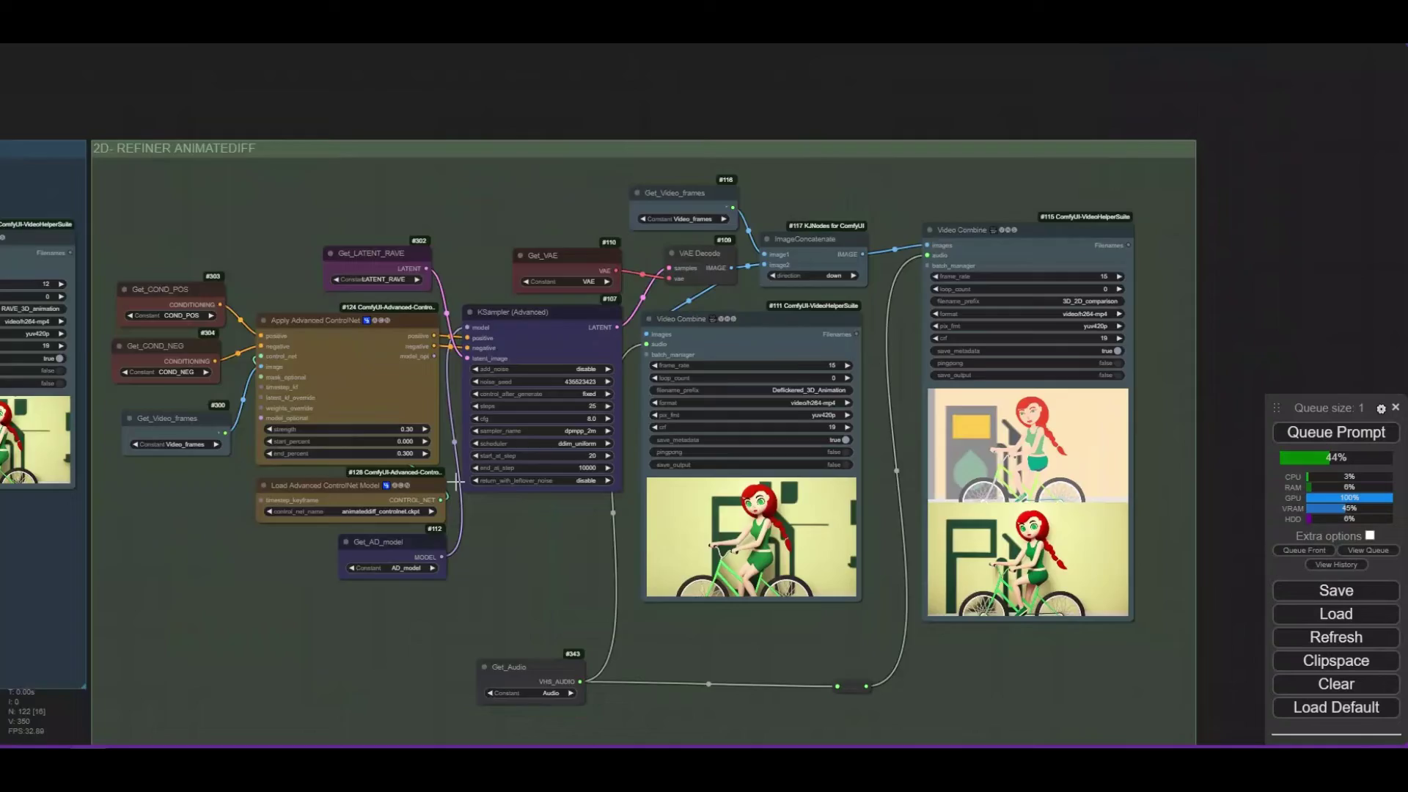
# Step: Inspect the RAVE_3D_animation preview in the Video Combine node of the 2C- RAVE RENDERING group up close
pyautogui.scroll(-2, 176, 480)
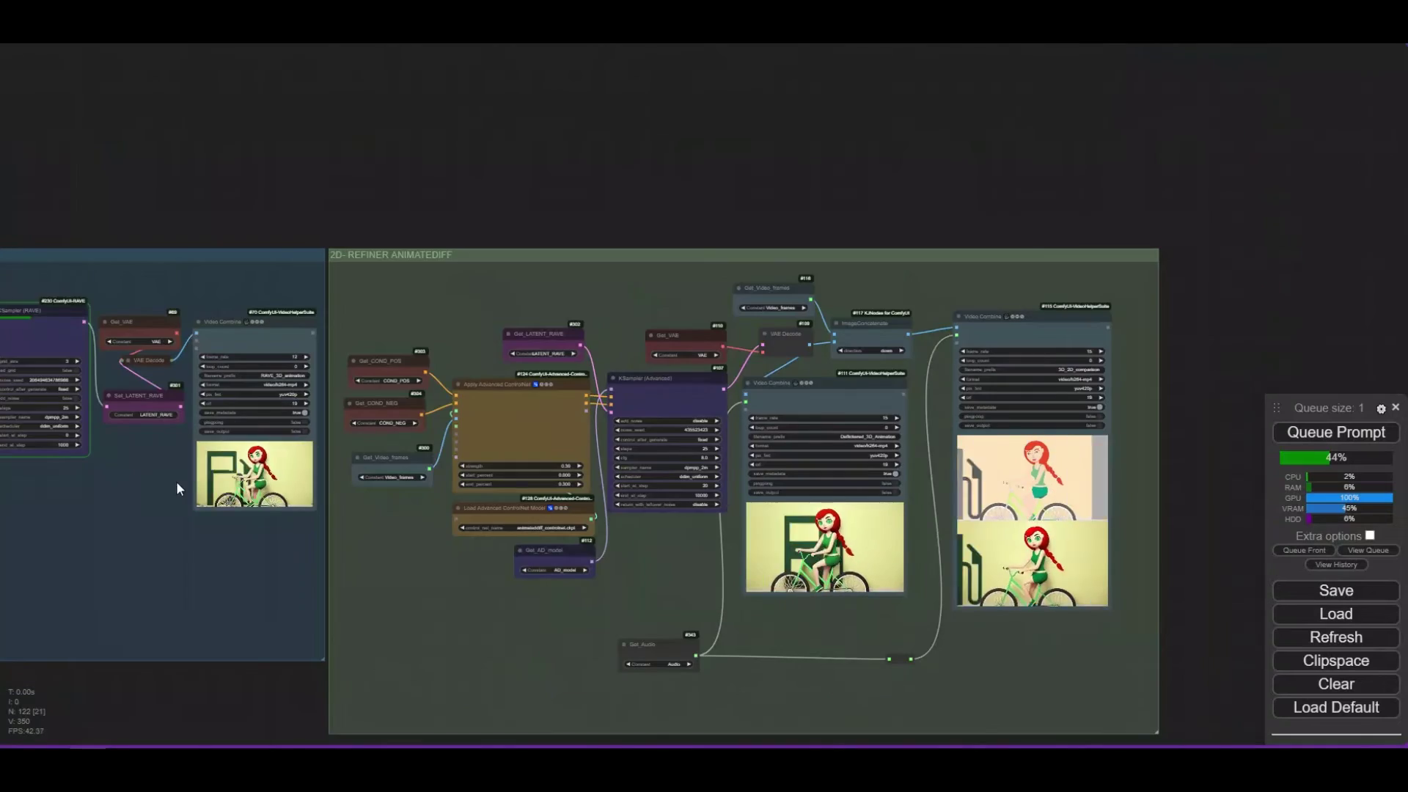
pyautogui.scroll(2, 168, 478)
pyautogui.scroll(6, 160, 477)
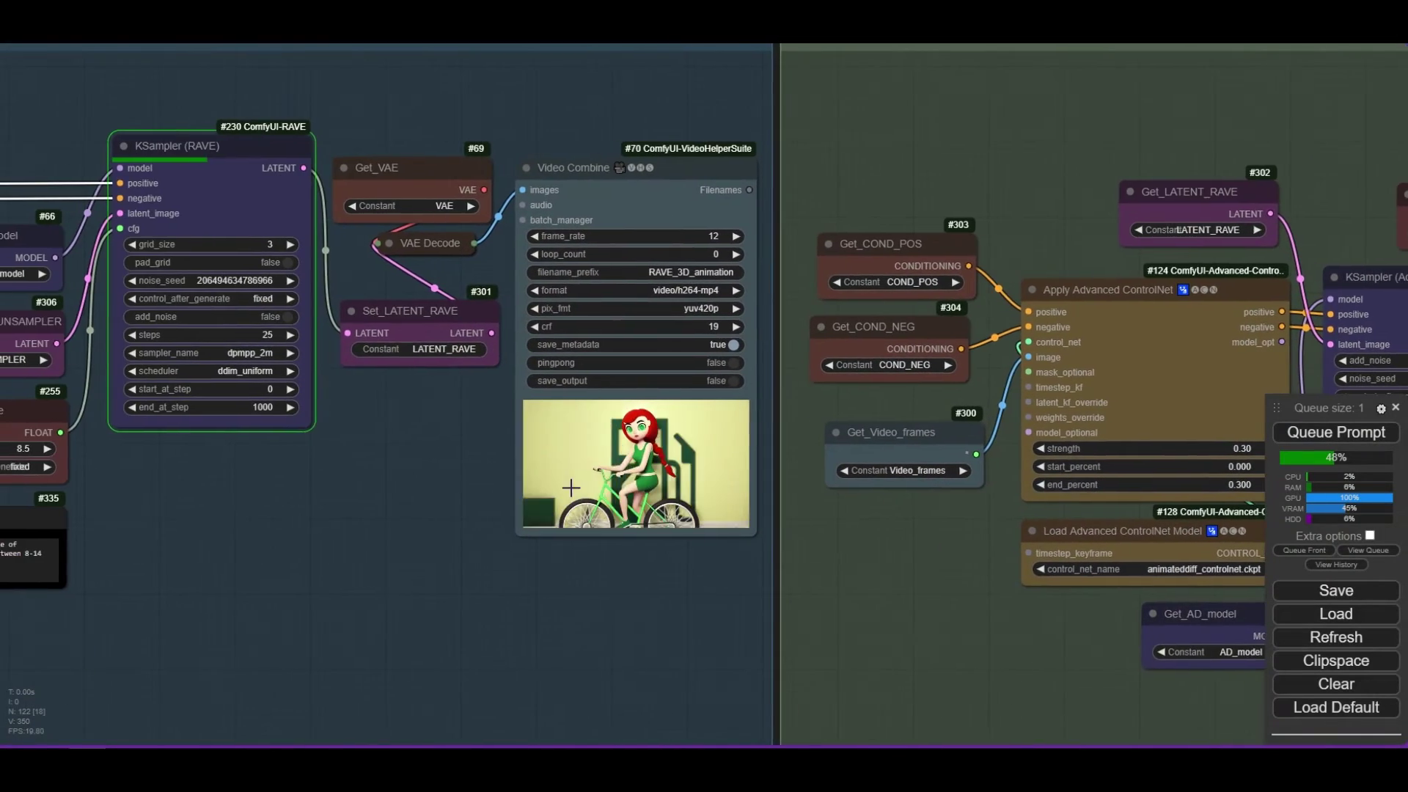
pyautogui.scroll(5, 618, 478)
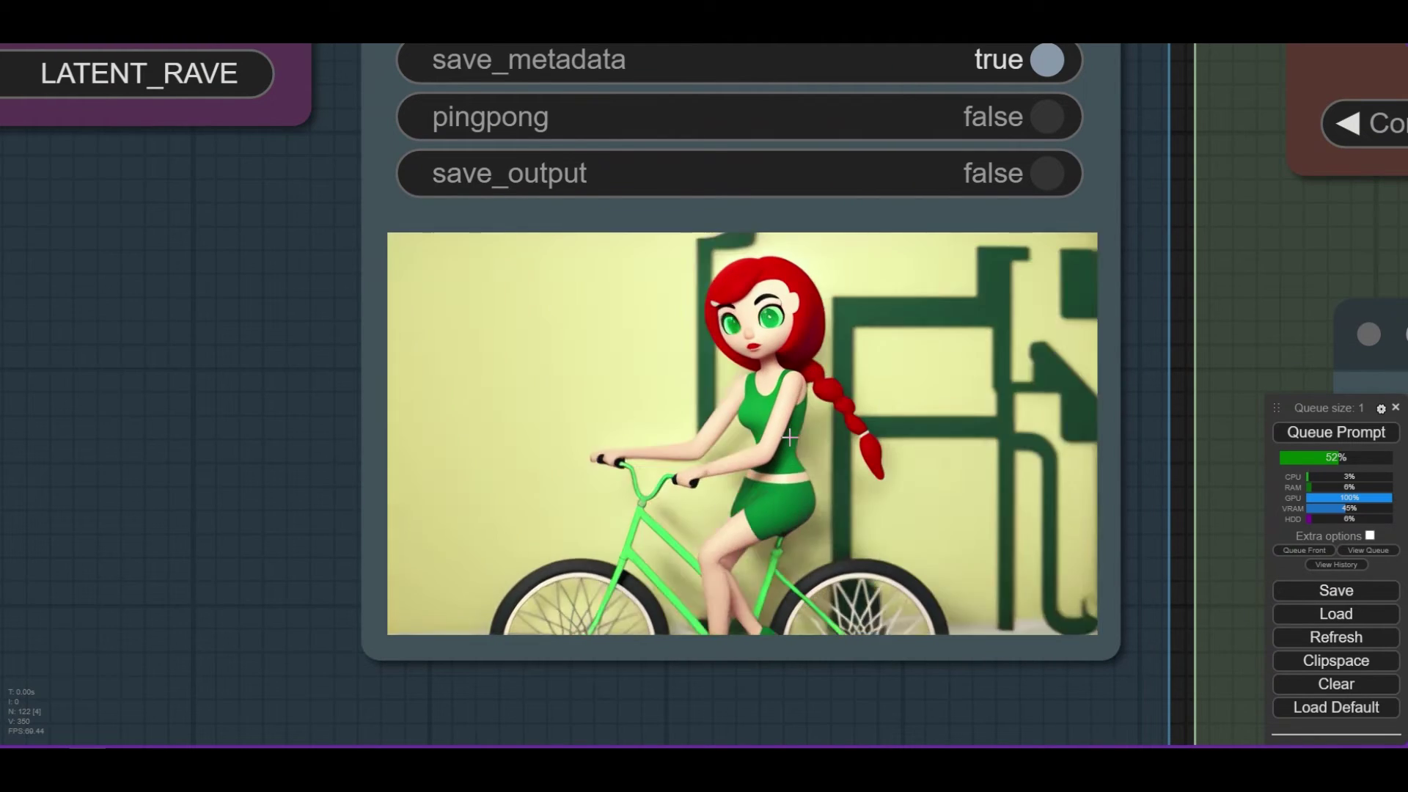
pyautogui.scroll(-5, 789, 440)
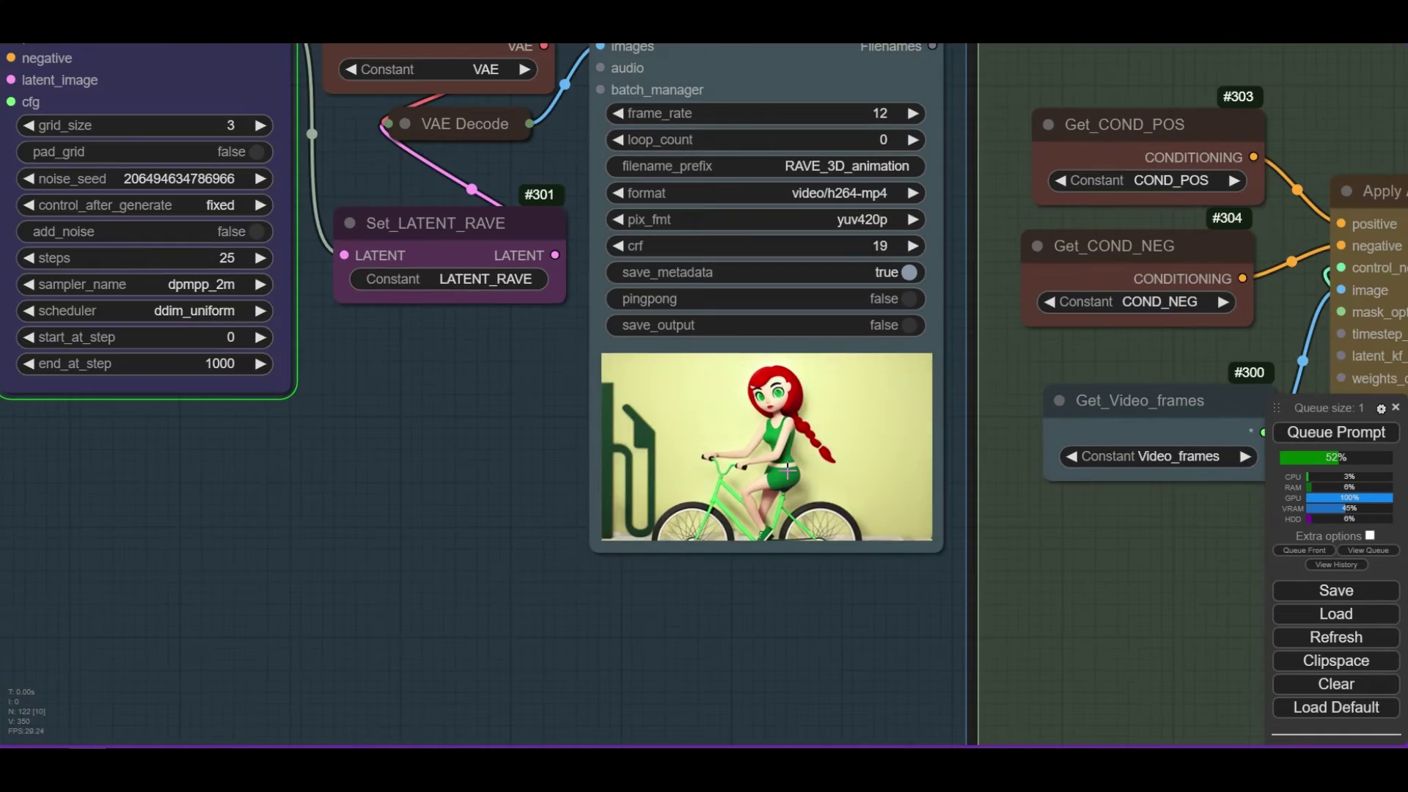
pyautogui.scroll(-6, 782, 475)
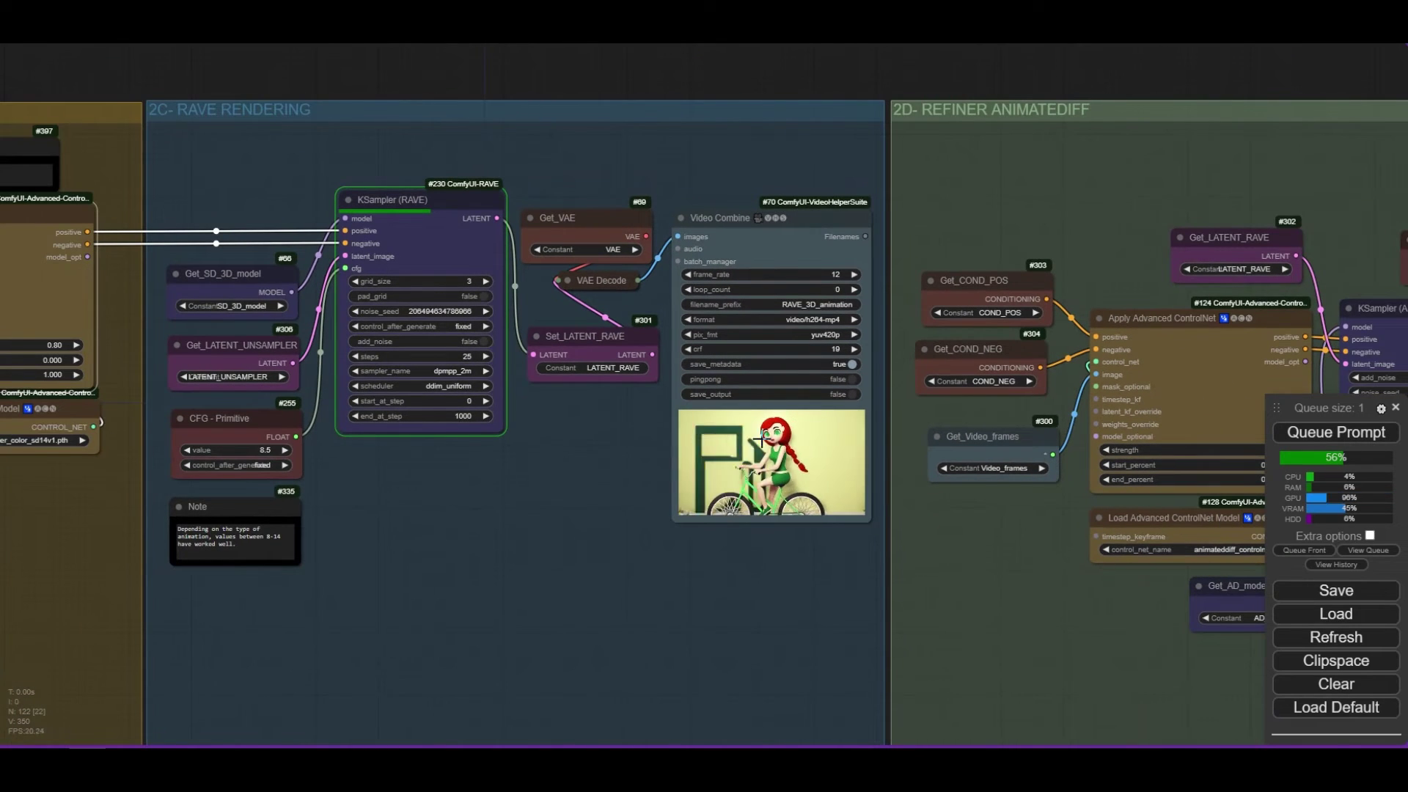
# Step: Set the strength of the lineart Apply Advanced ControlNet node in the RAVE conditioning group to 0.70
pyautogui.scroll(3, 762, 441)
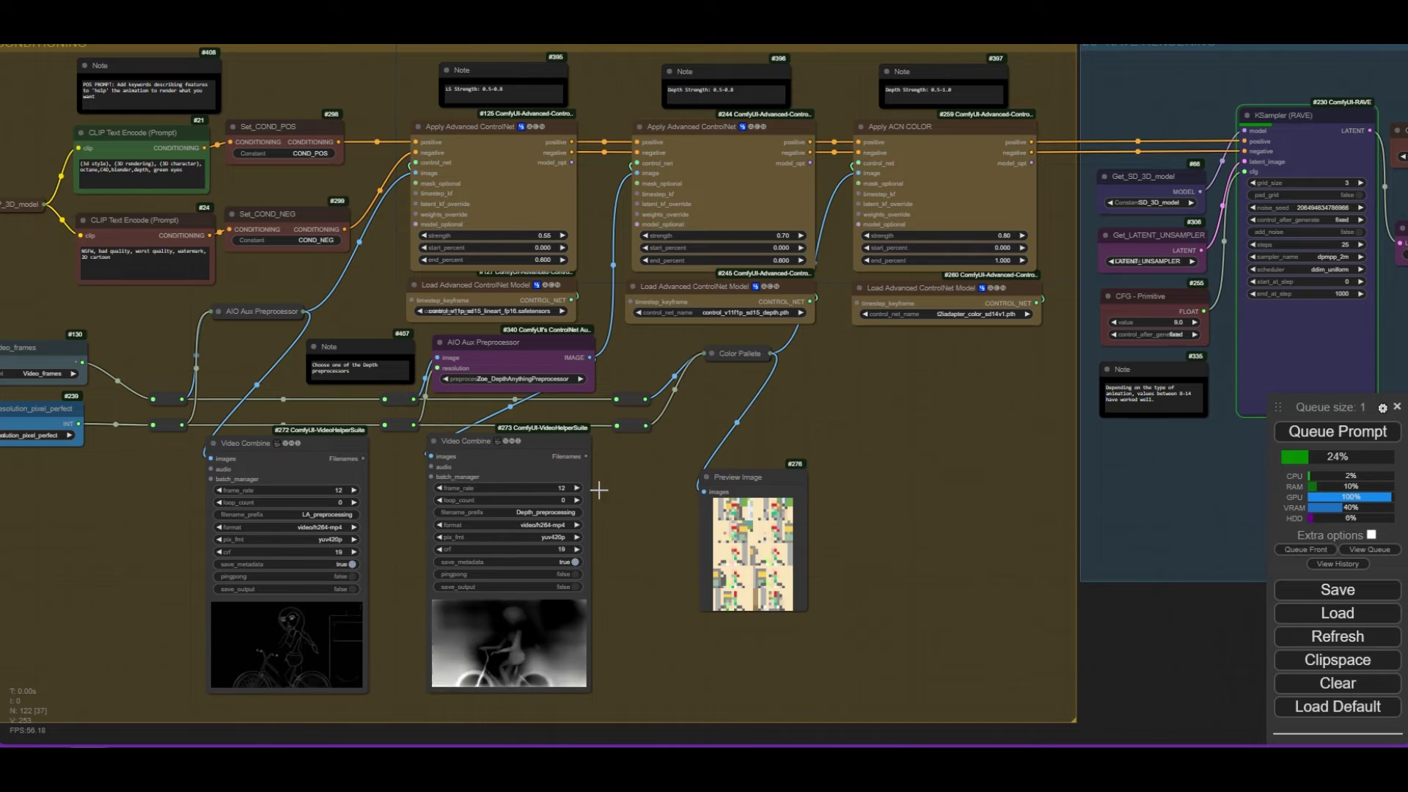
pyautogui.scroll(10, 493, 267)
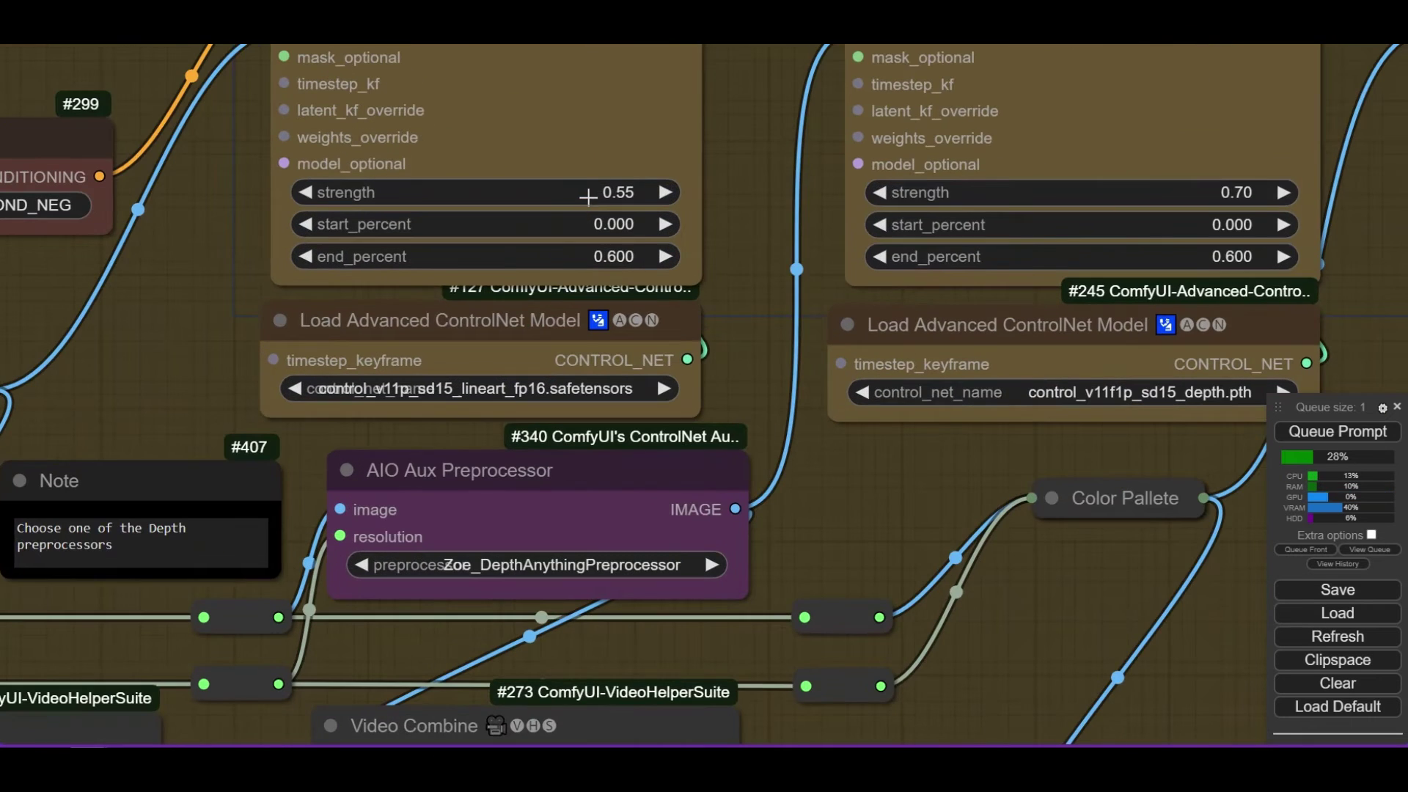
pyautogui.click(587, 196)
pyautogui.write('0.7')
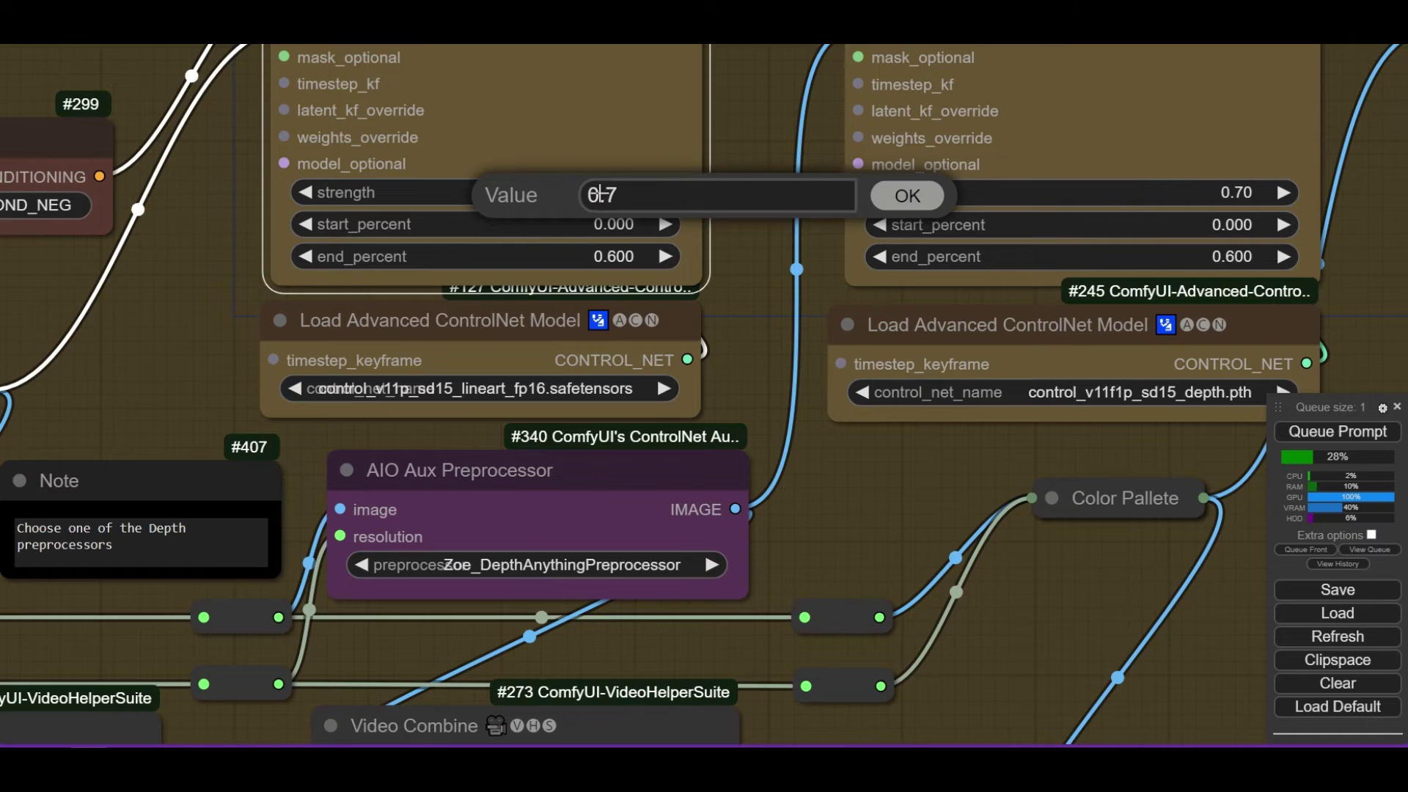
pyautogui.press('Return')
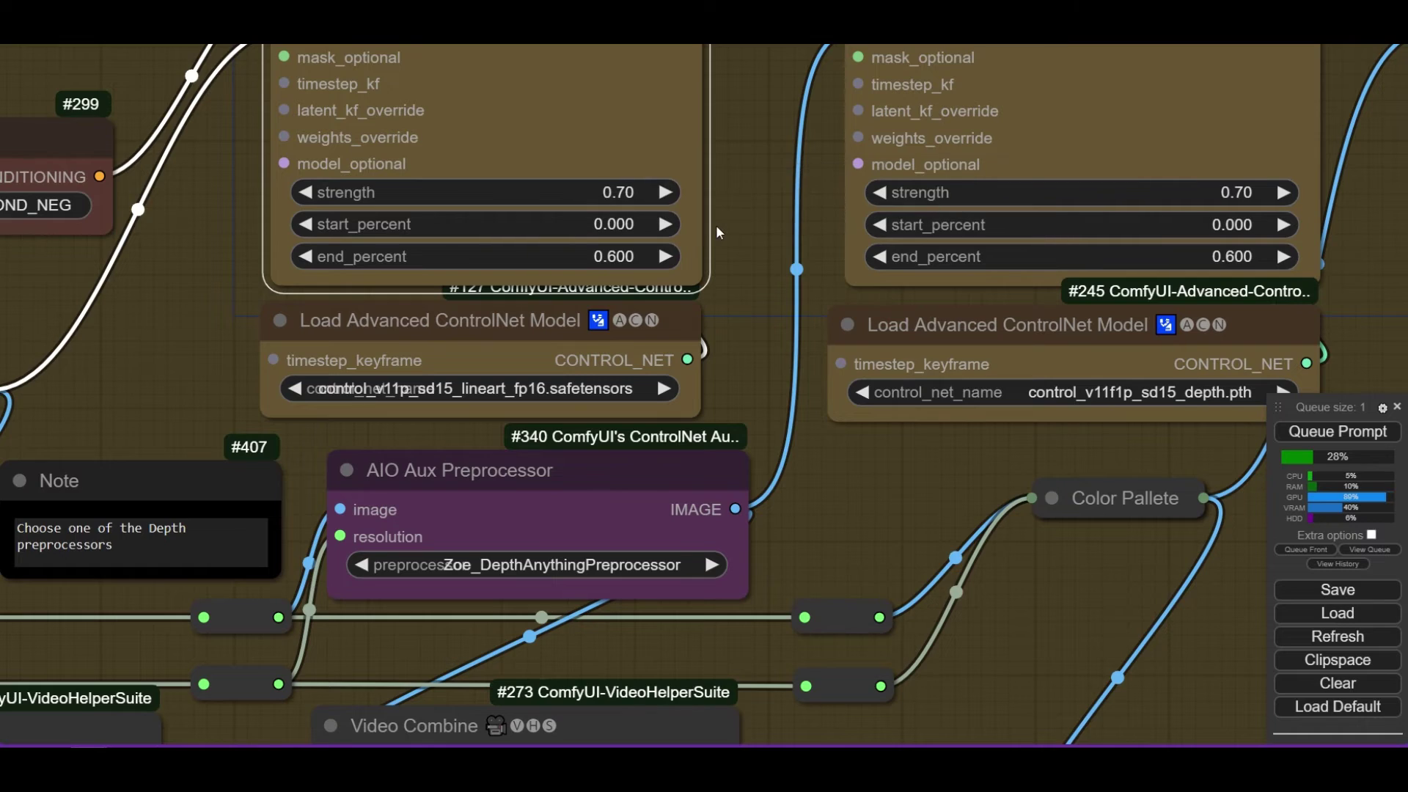
# Step: Filter the AIO Aux Preprocessor's list for depth and choose LeReS-DepthMapPreprocessor as the depth preprocessor
pyautogui.scroll(-5, 675, 476)
pyautogui.scroll(5, 675, 477)
pyautogui.click(675, 477)
pyautogui.scroll(-1, 678, 469)
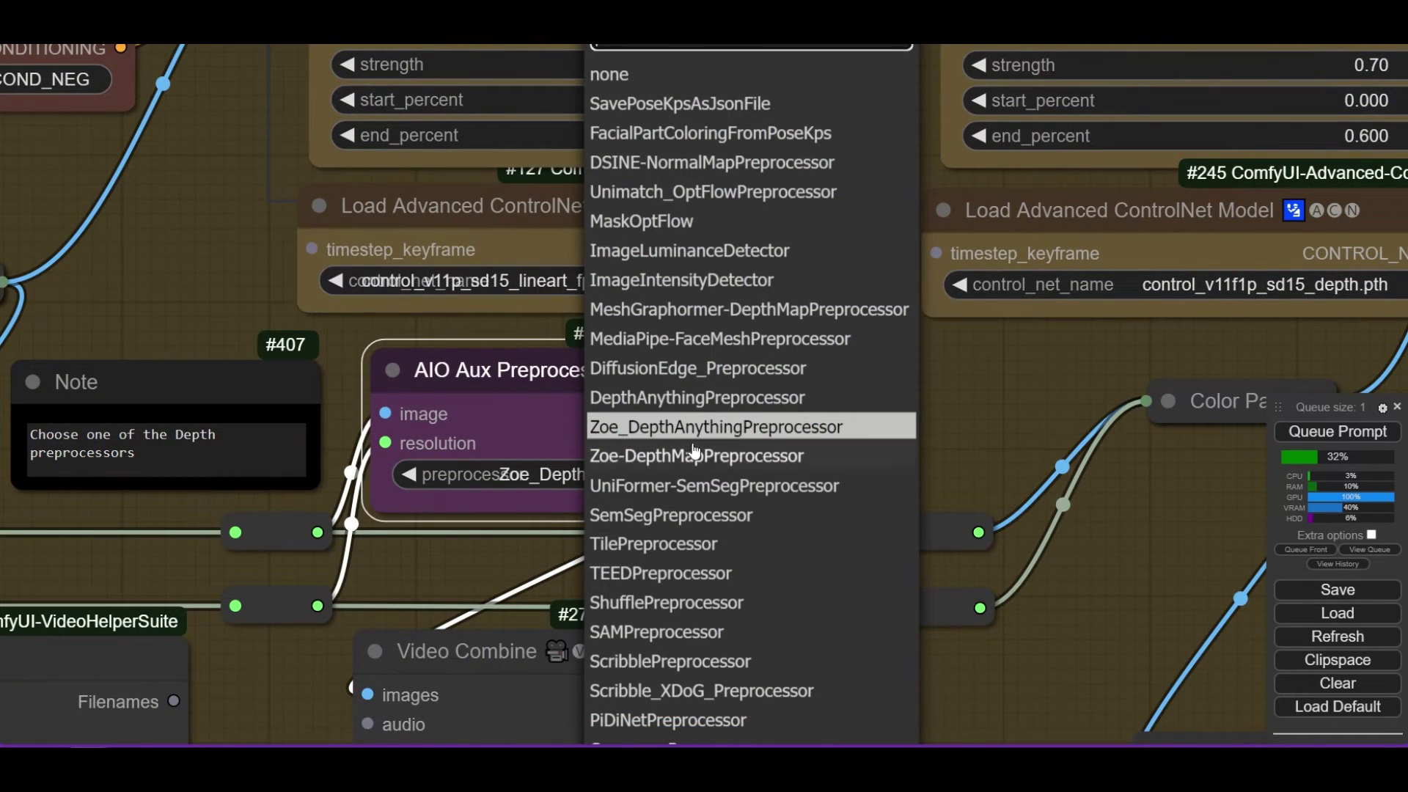
pyautogui.scroll(3, 618, 150)
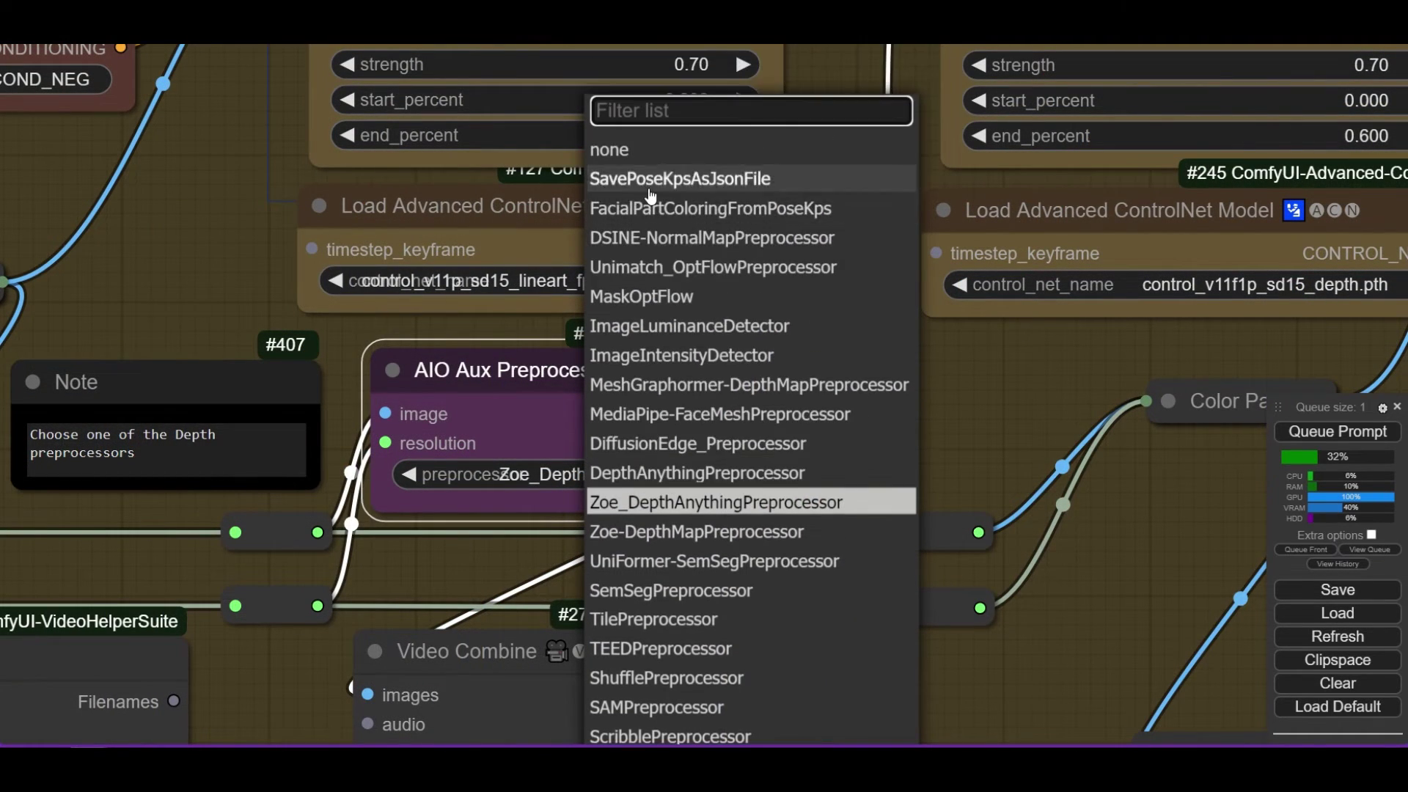
pyautogui.write('depth')
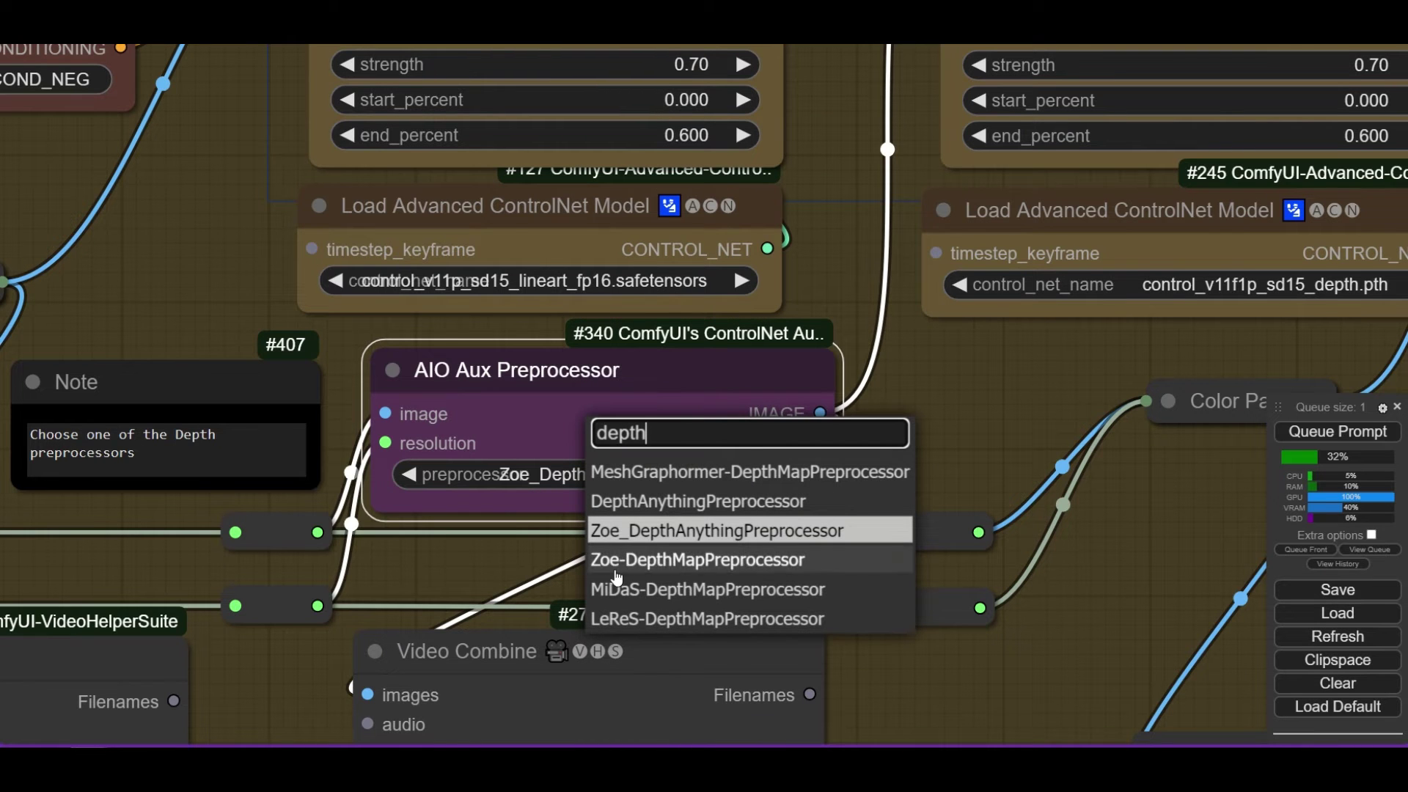
pyautogui.click(630, 618)
pyautogui.scroll(-10, 907, 414)
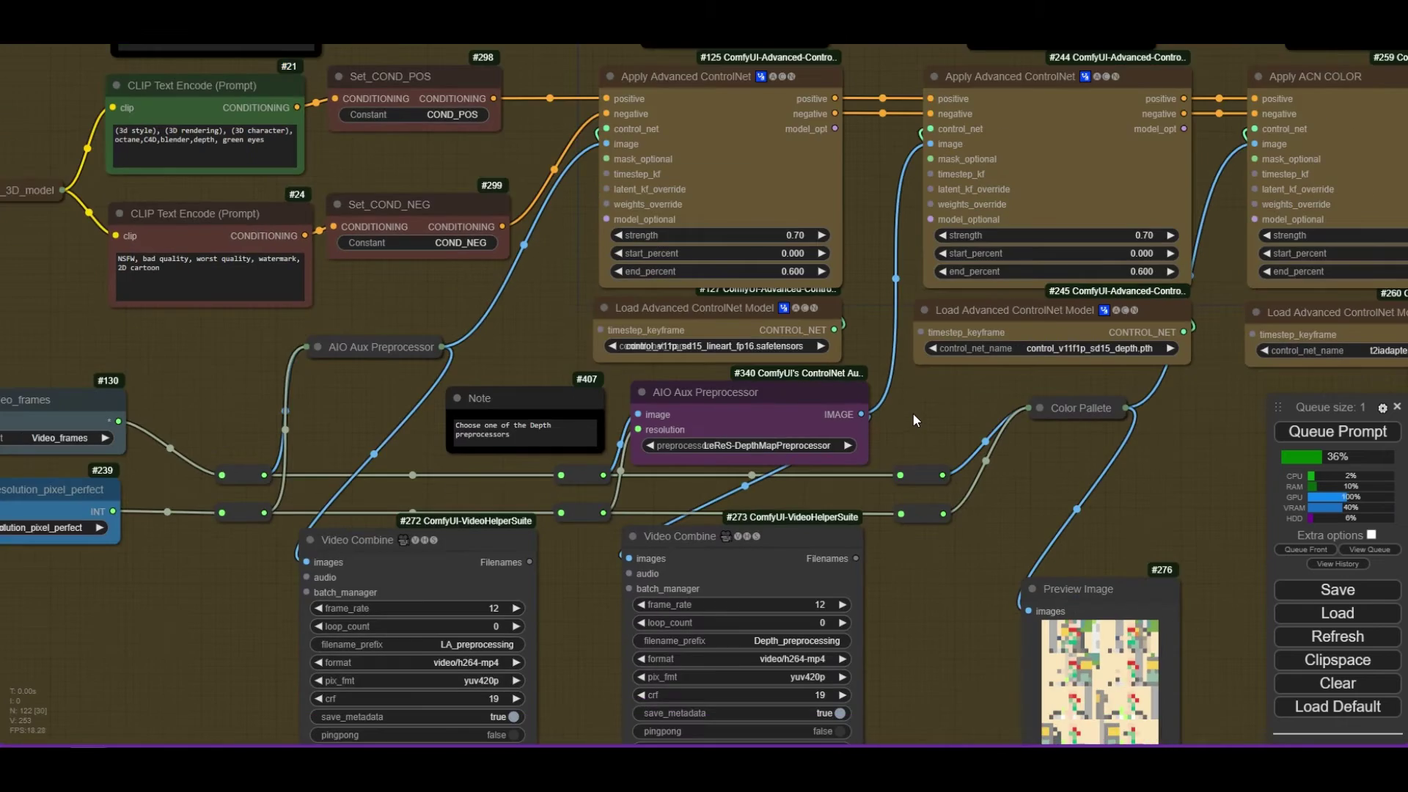
# Step: Set Keyframe to 1 and Number testing frames to 32 in the STEPS group, and queue the test clip
pyautogui.moveTo(1095, 462); pyautogui.dragTo(565, 481)
pyautogui.scroll(7, 732, 429)
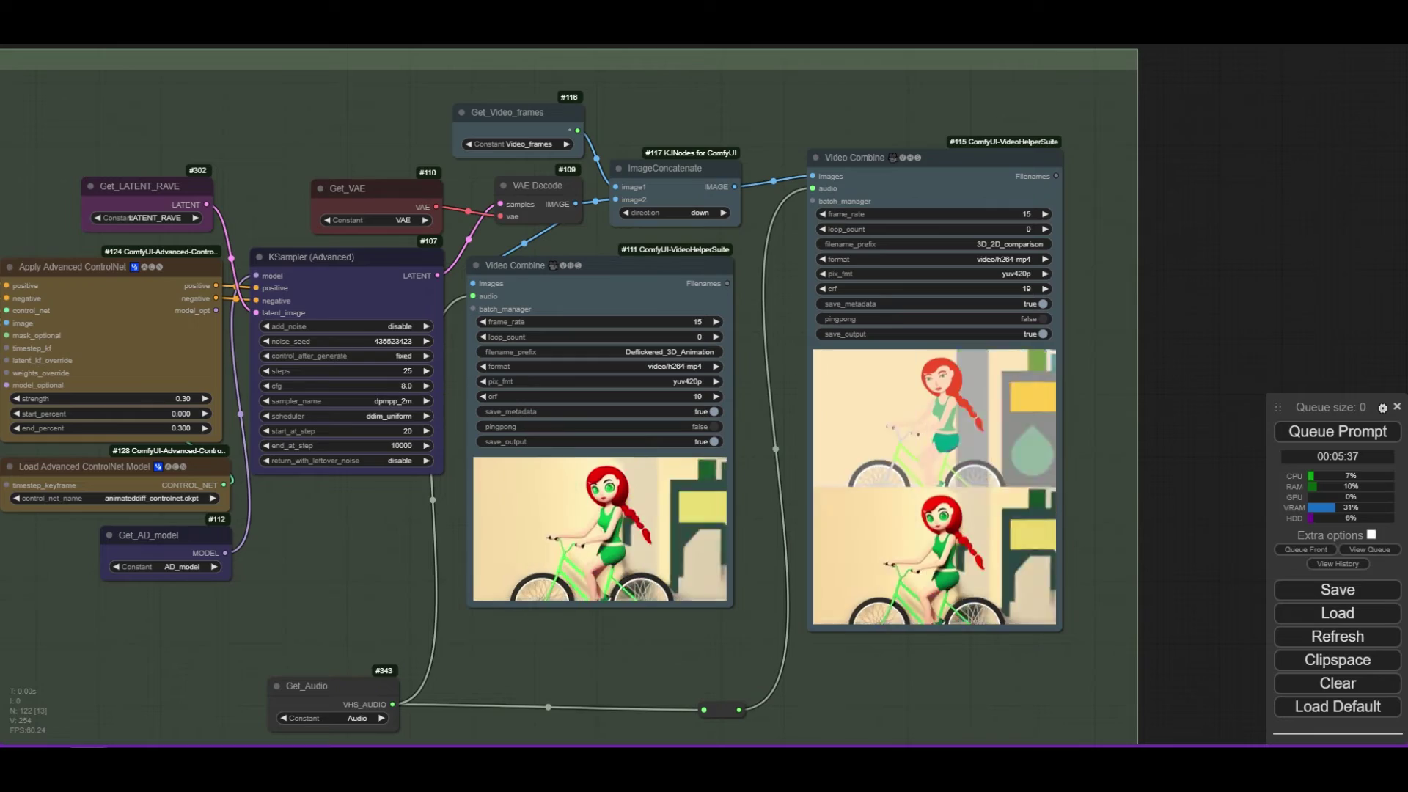
pyautogui.scroll(5, 595, 384)
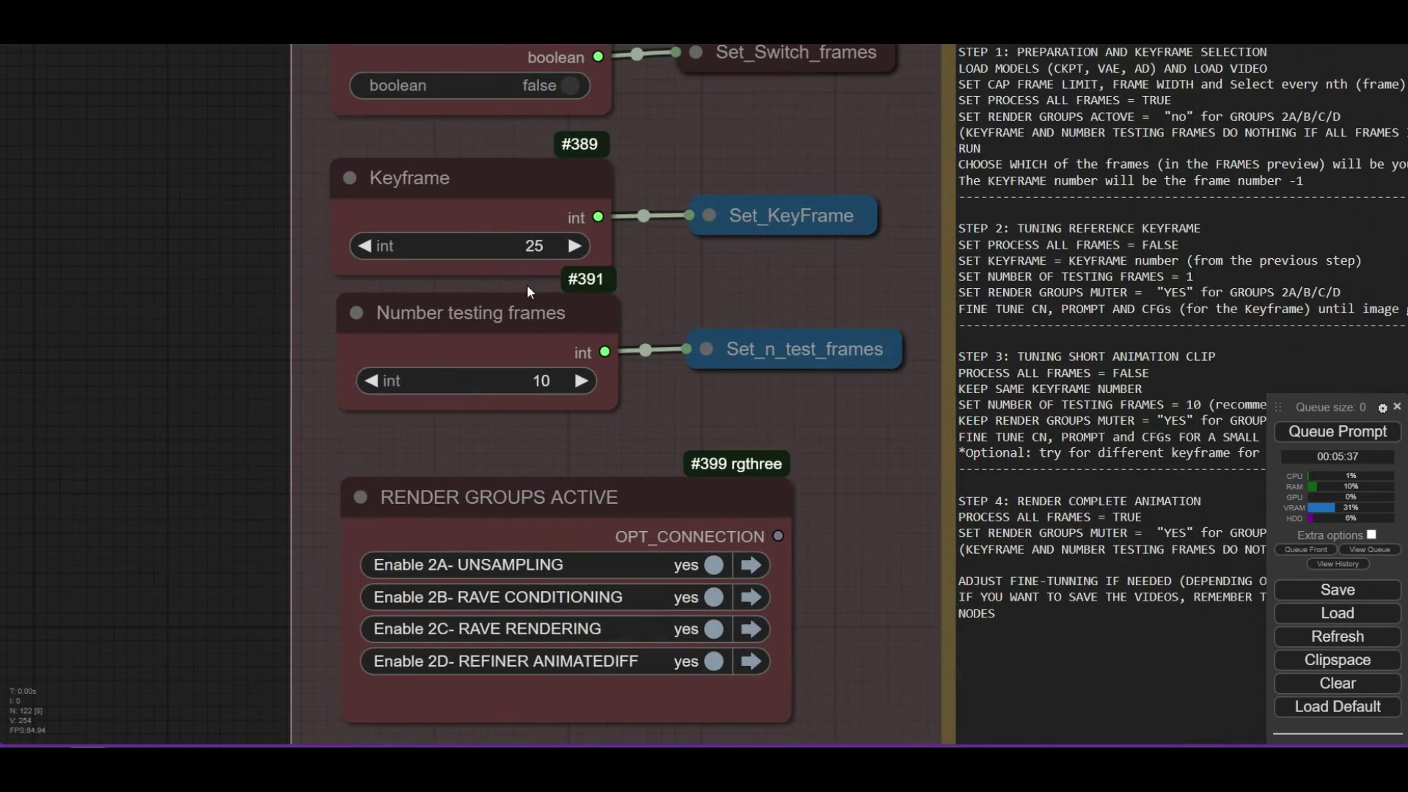
pyautogui.click(538, 244)
pyautogui.write('1')
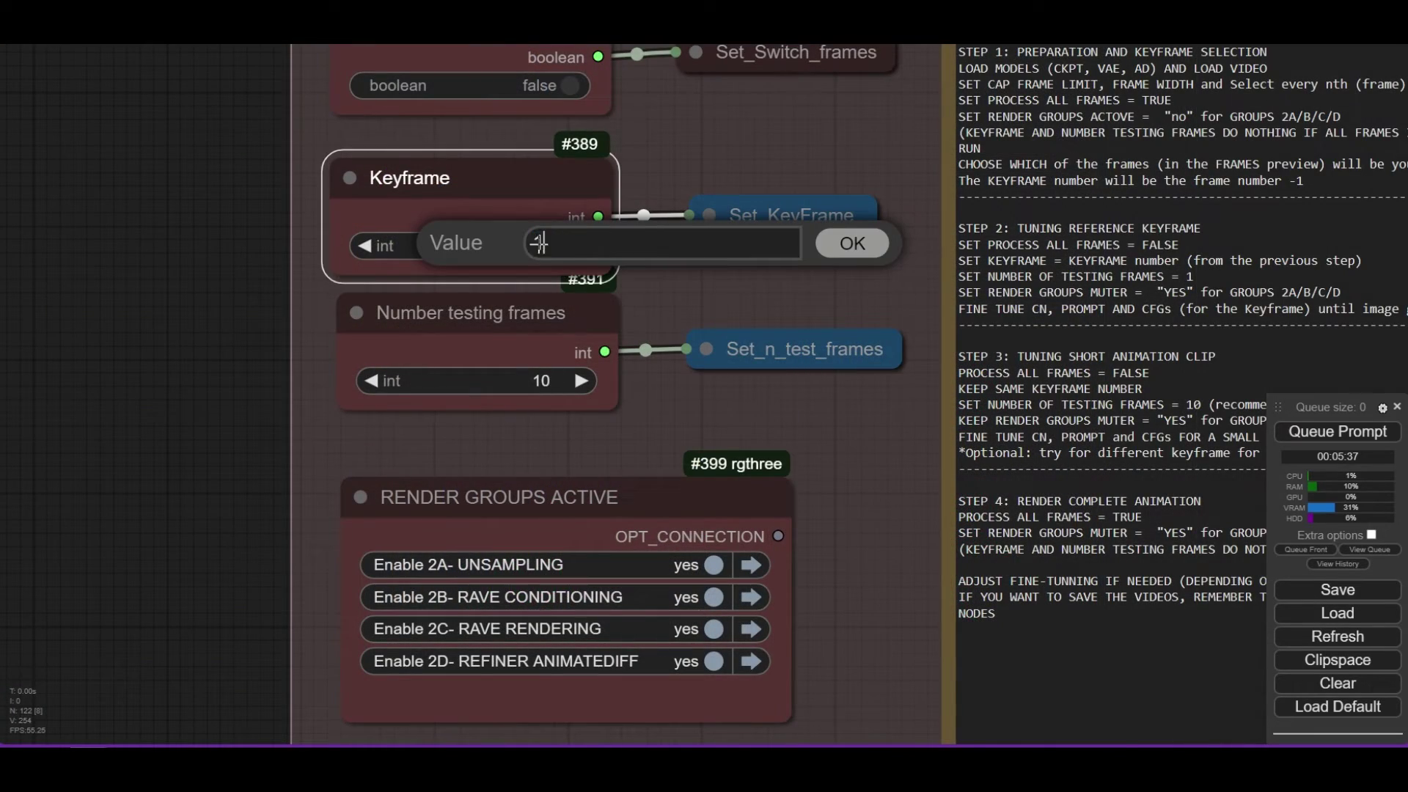
pyautogui.press('Return')
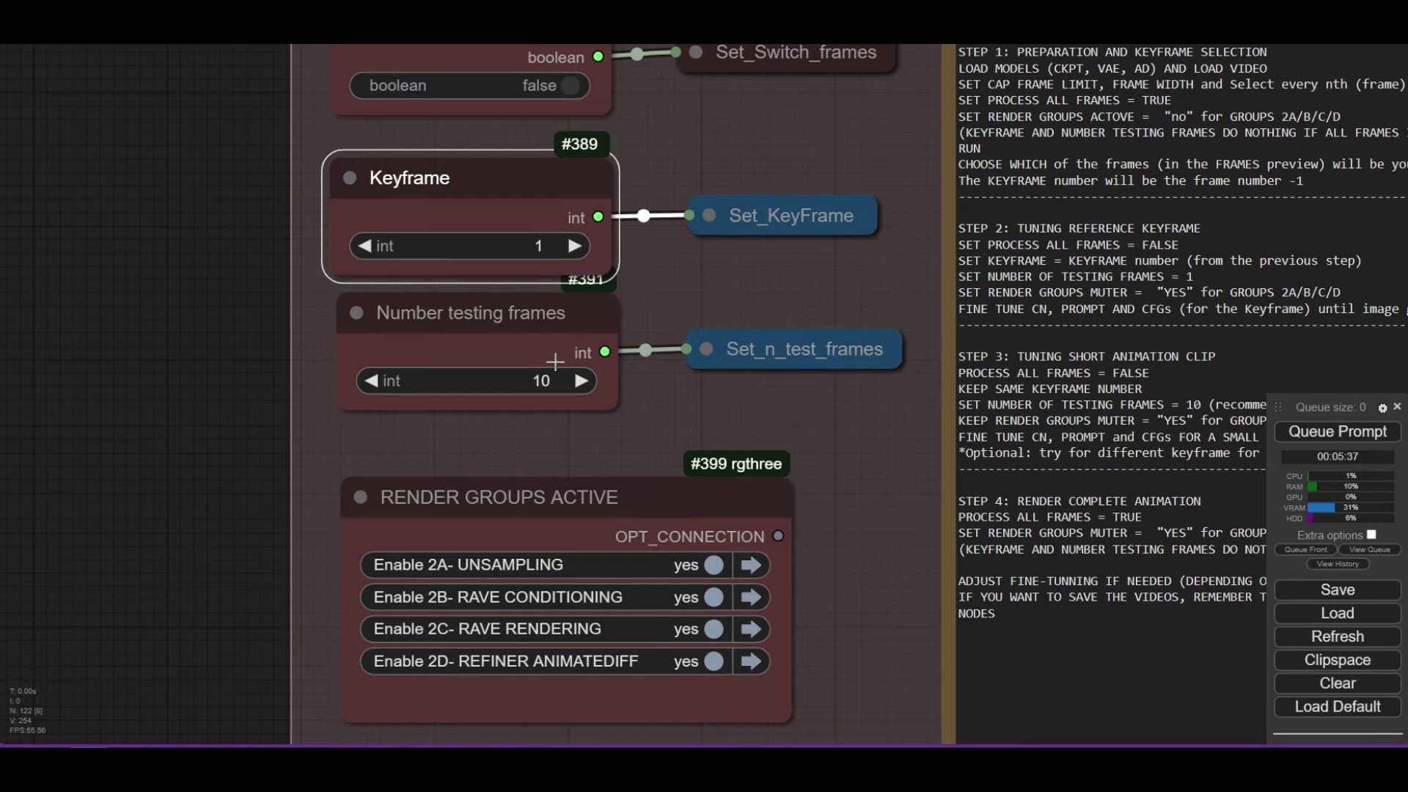
pyautogui.click(541, 380)
pyautogui.write('32')
pyautogui.press('Return')
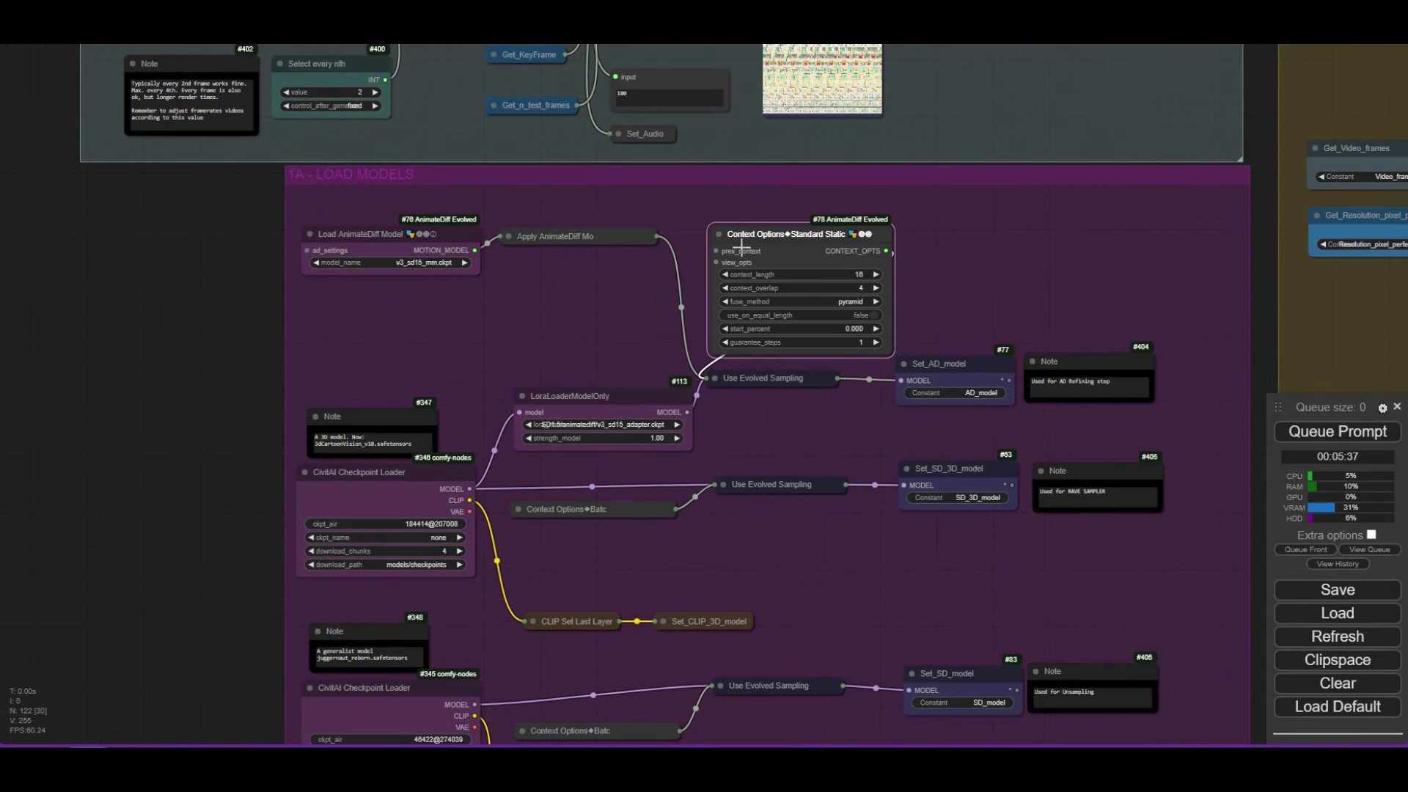
# Step: Examine the frame grid preview in the KSampler (RAVE) node of the 2C- RAVE RENDERING group up close
pyautogui.scroll(5, 719, 234)
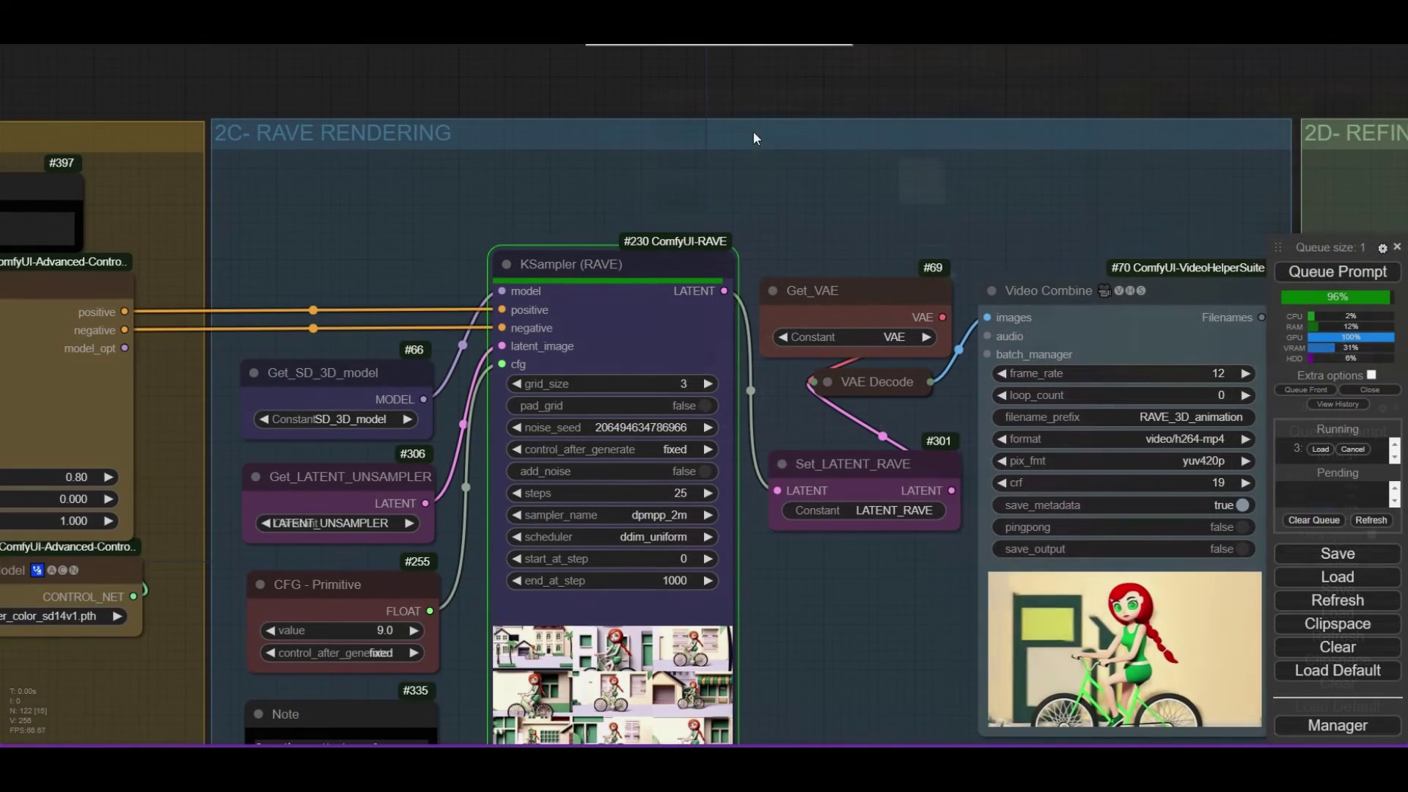
pyautogui.scroll(2, 675, 166)
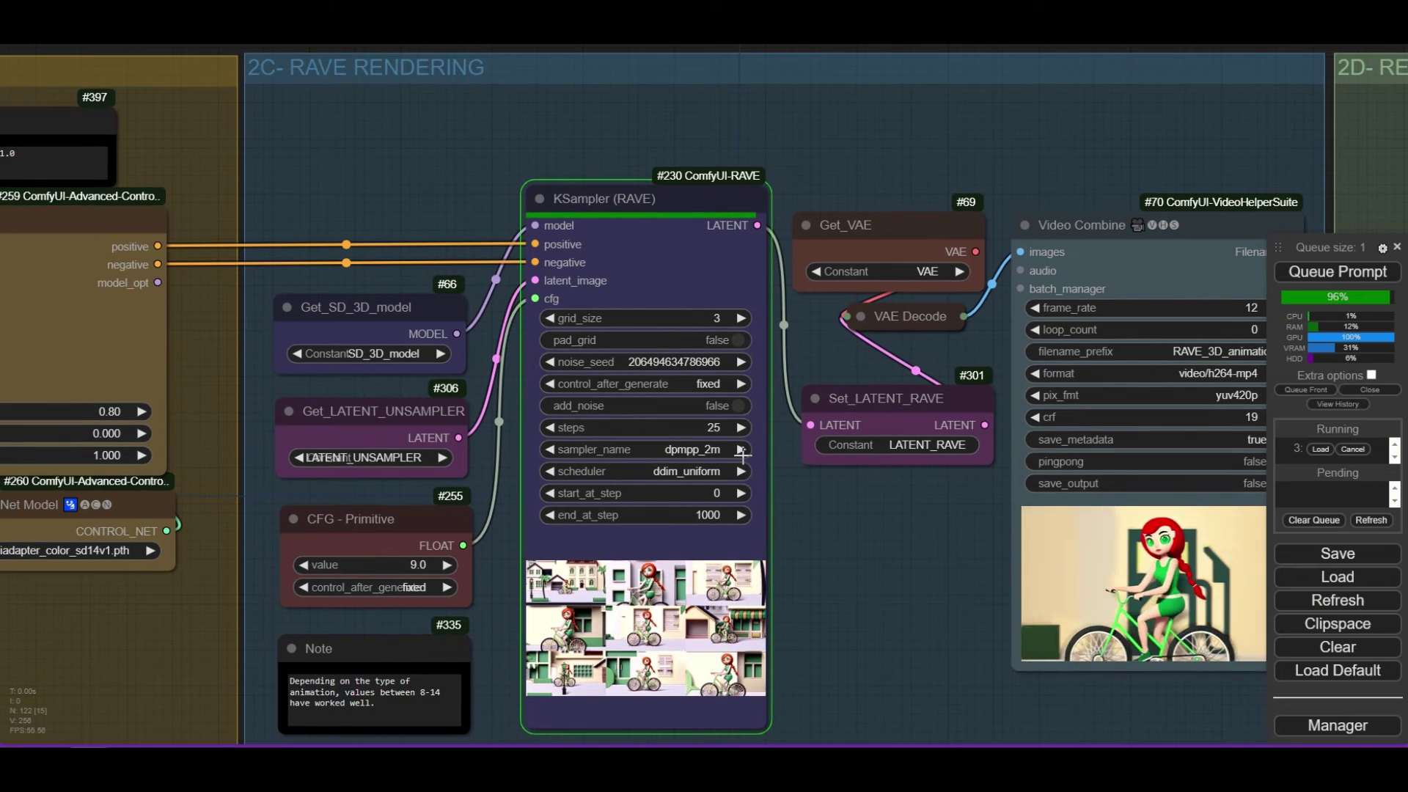
pyautogui.scroll(2, 809, 560)
pyautogui.scroll(6, 764, 466)
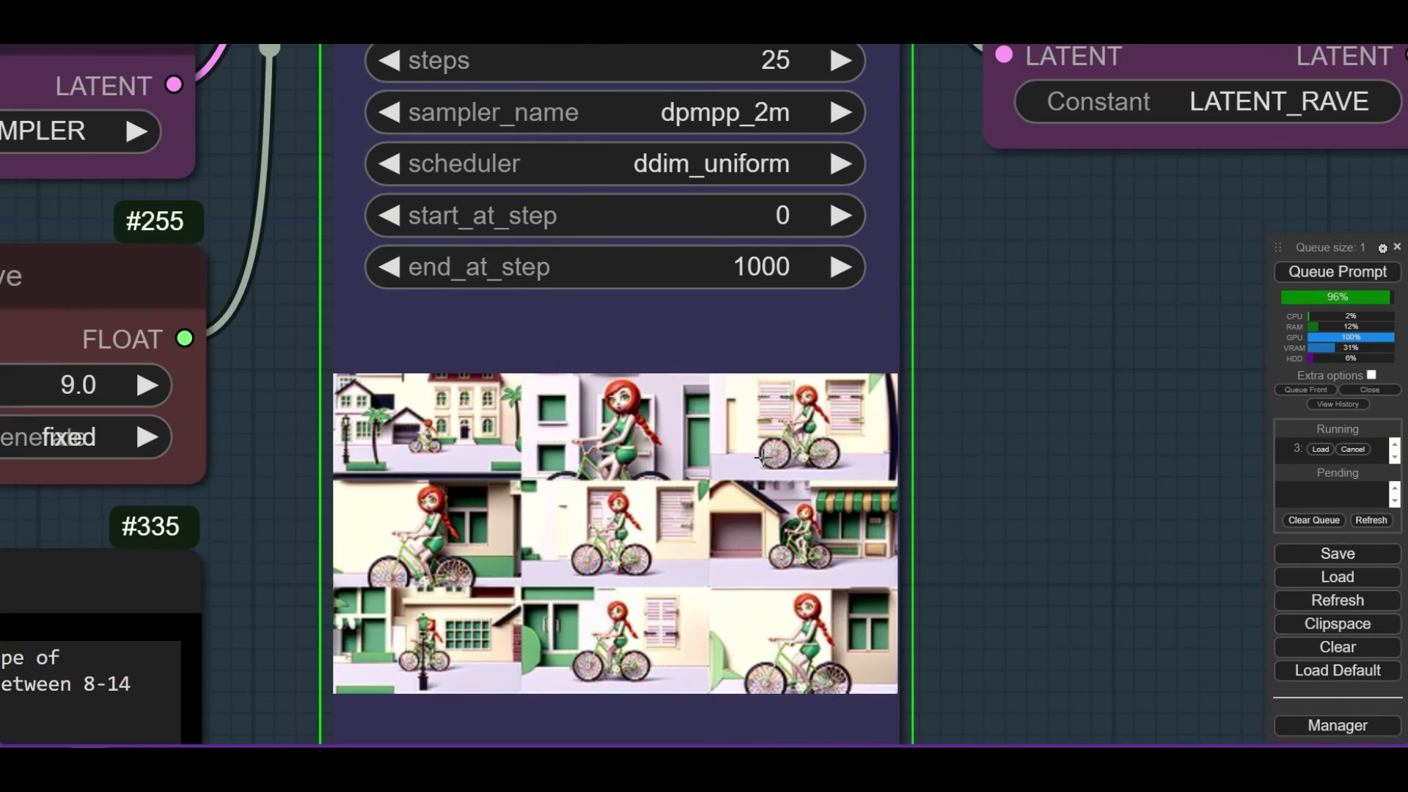
pyautogui.scroll(-6, 767, 452)
pyautogui.moveTo(895, 366); pyautogui.dragTo(864, 396)
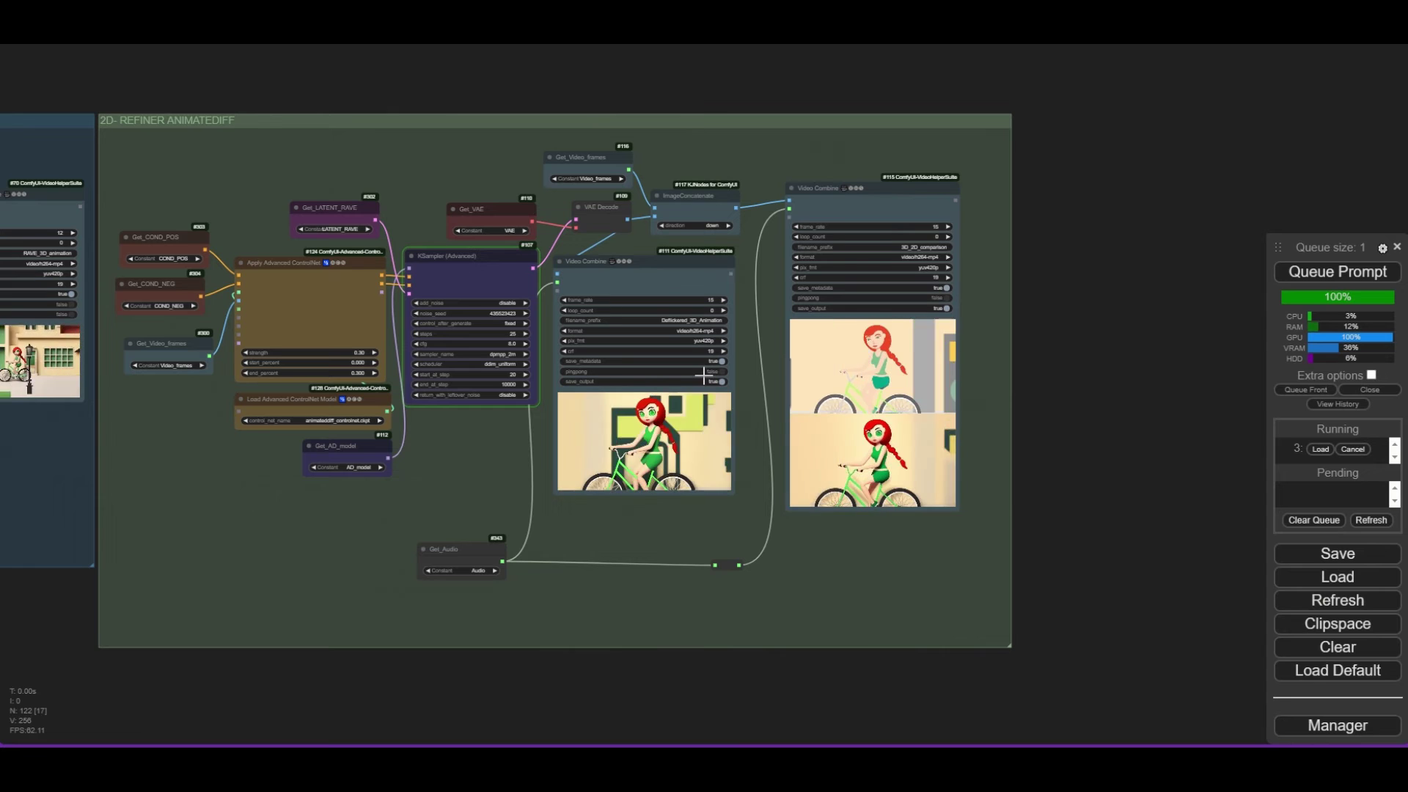
# Step: Set PROCESS ALL FRAMES to true in the STEPS group and queue the complete animation render
pyautogui.scroll(-1, 702, 375)
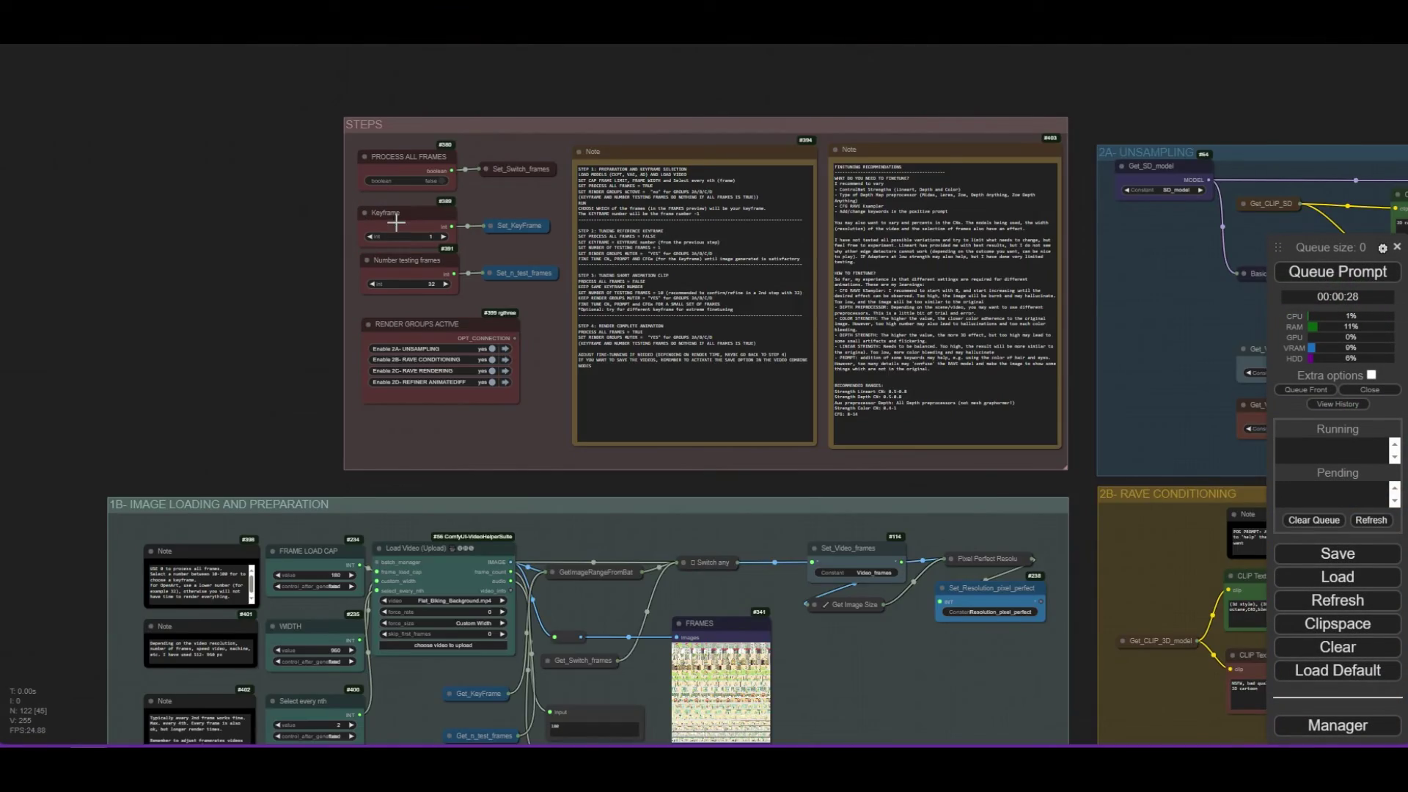
pyautogui.scroll(2, 419, 228)
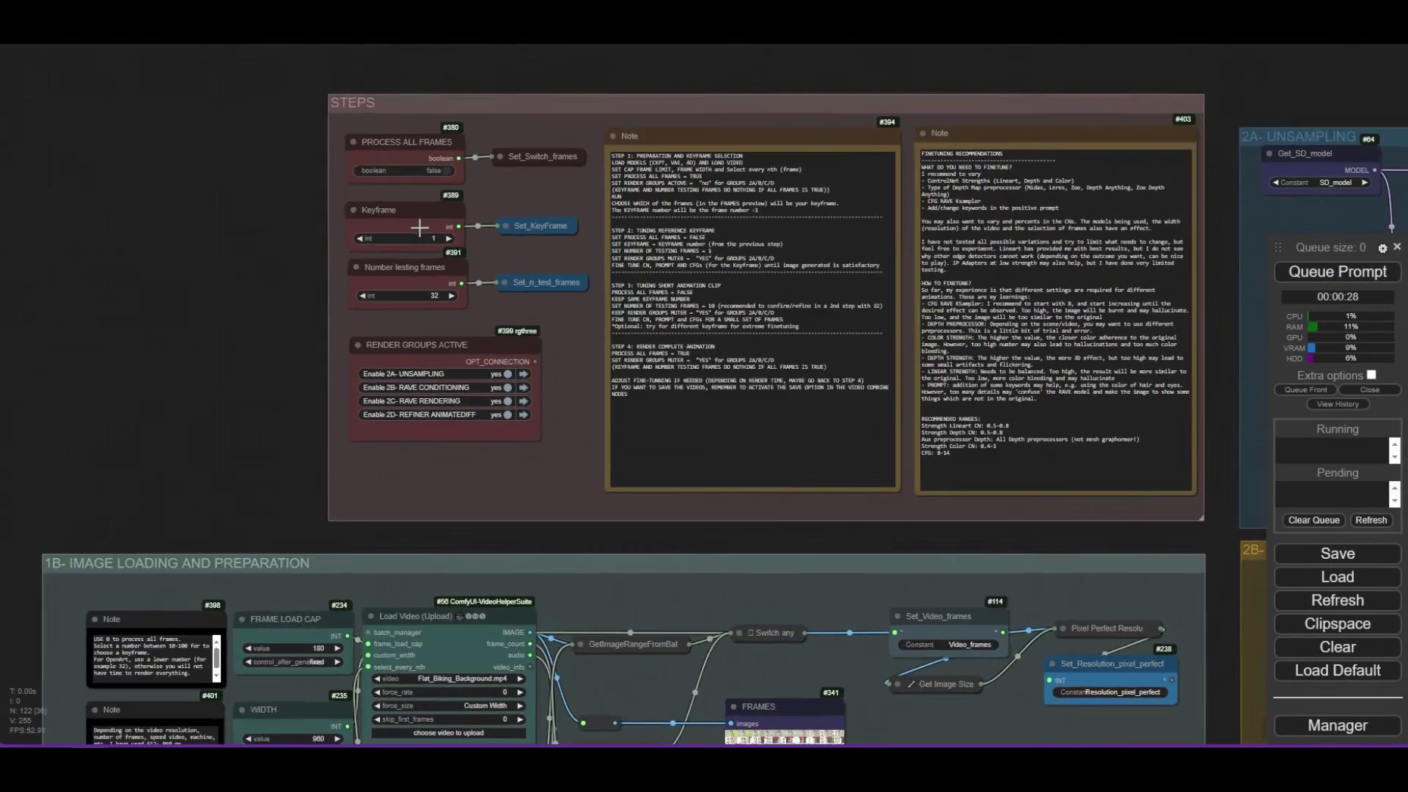
pyautogui.scroll(5, 419, 228)
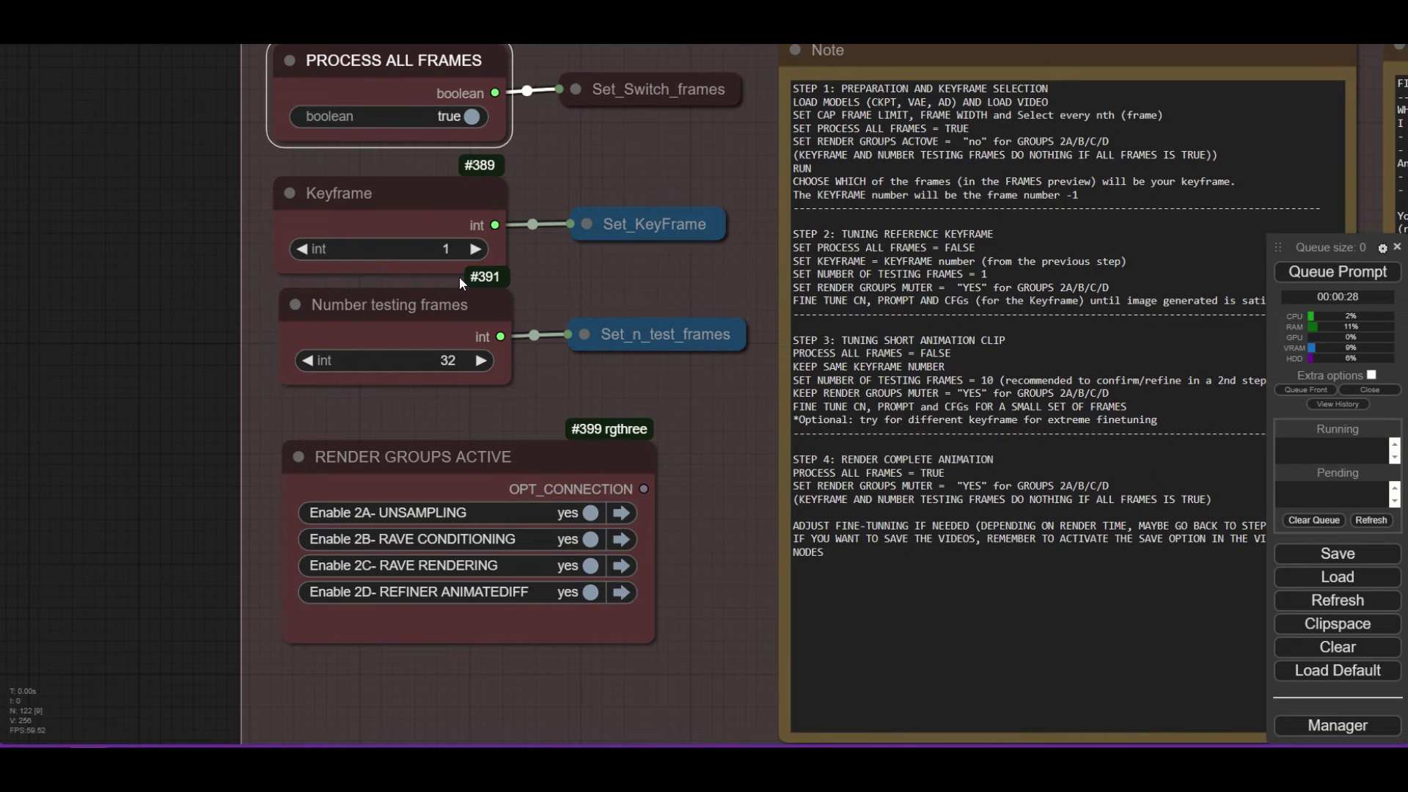
pyautogui.scroll(-1, 462, 285)
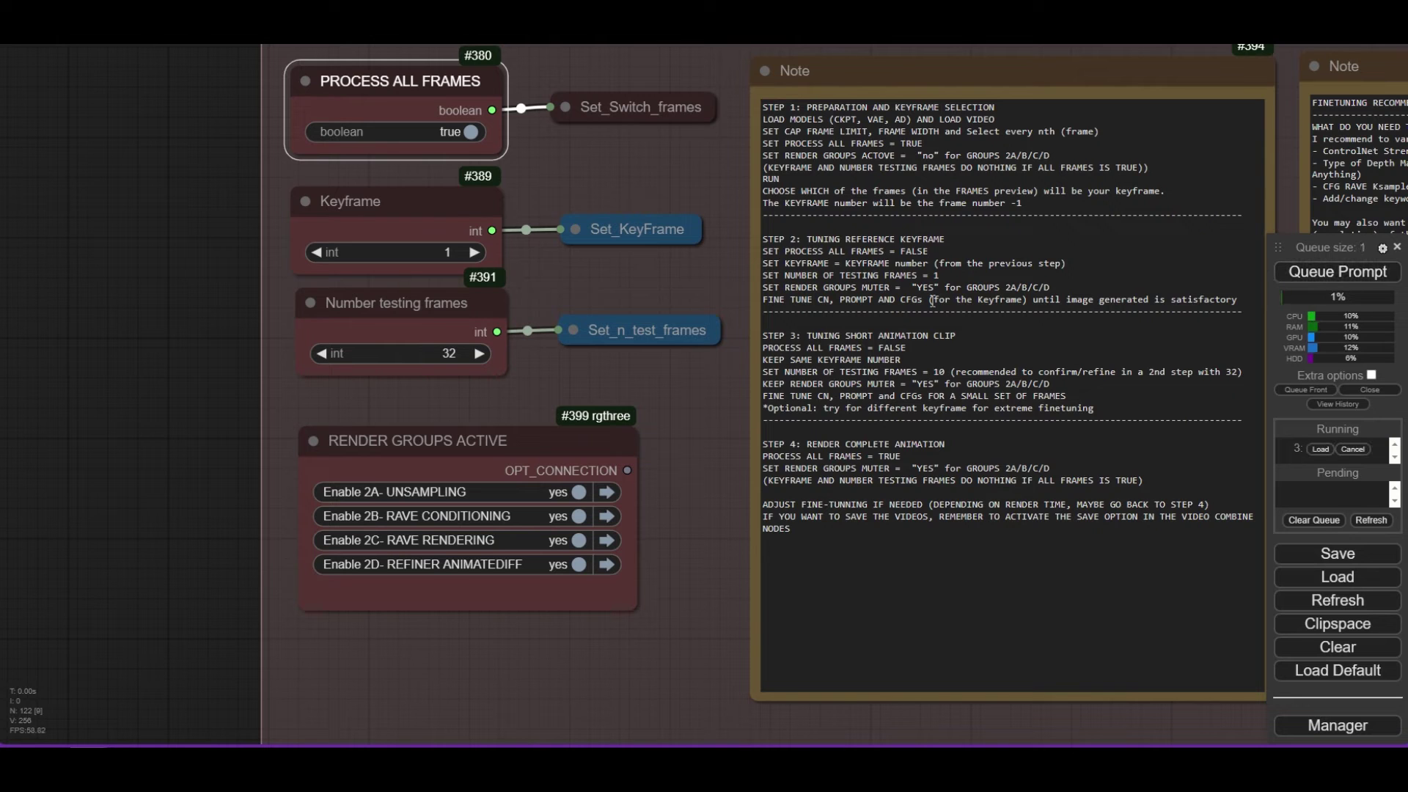
# Step: Examine the full animation in the refiner's Deflickered_3D_Animation and 3D_2D_comparison Video Combine previews
pyautogui.scroll(-6, 649, 390)
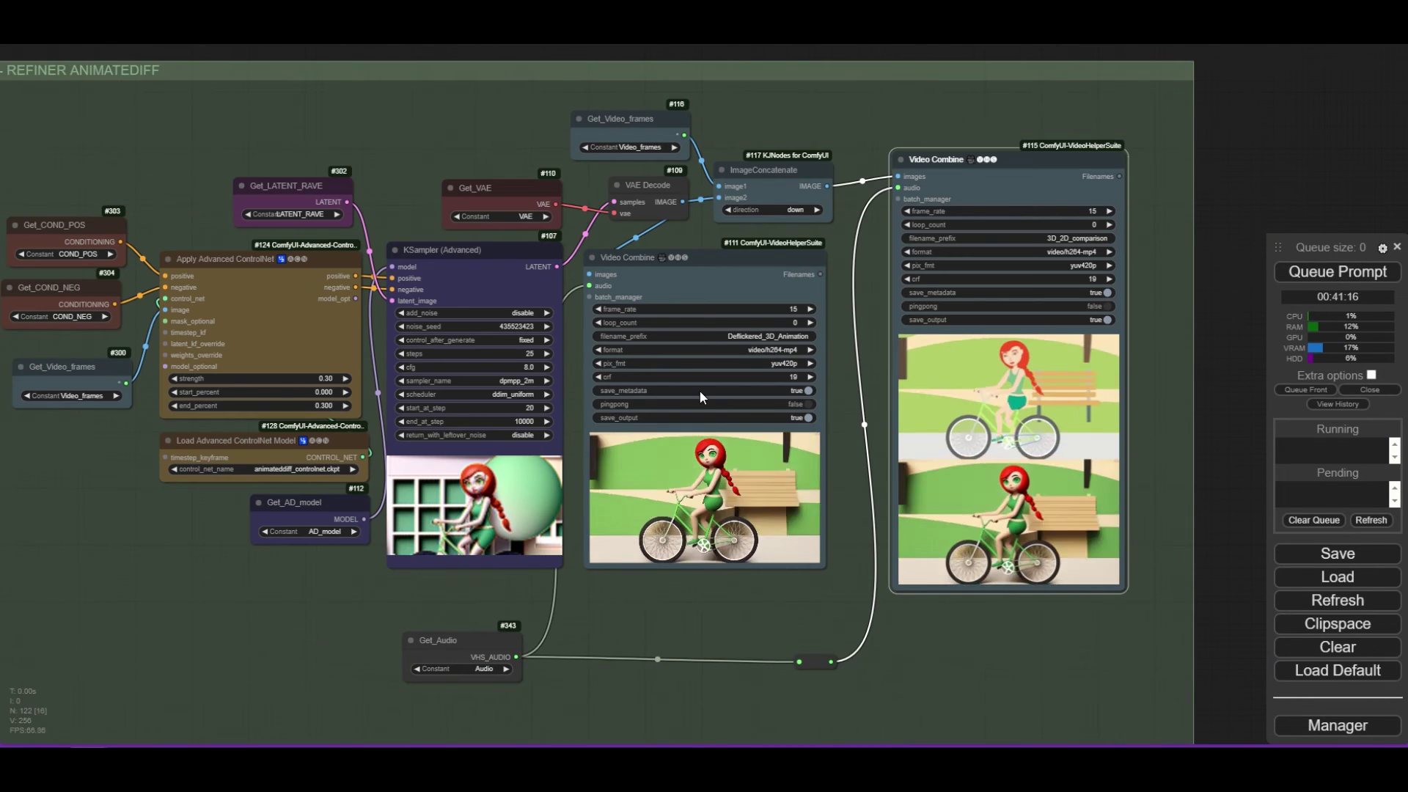
pyautogui.scroll(1, 807, 440)
pyautogui.scroll(2, 847, 455)
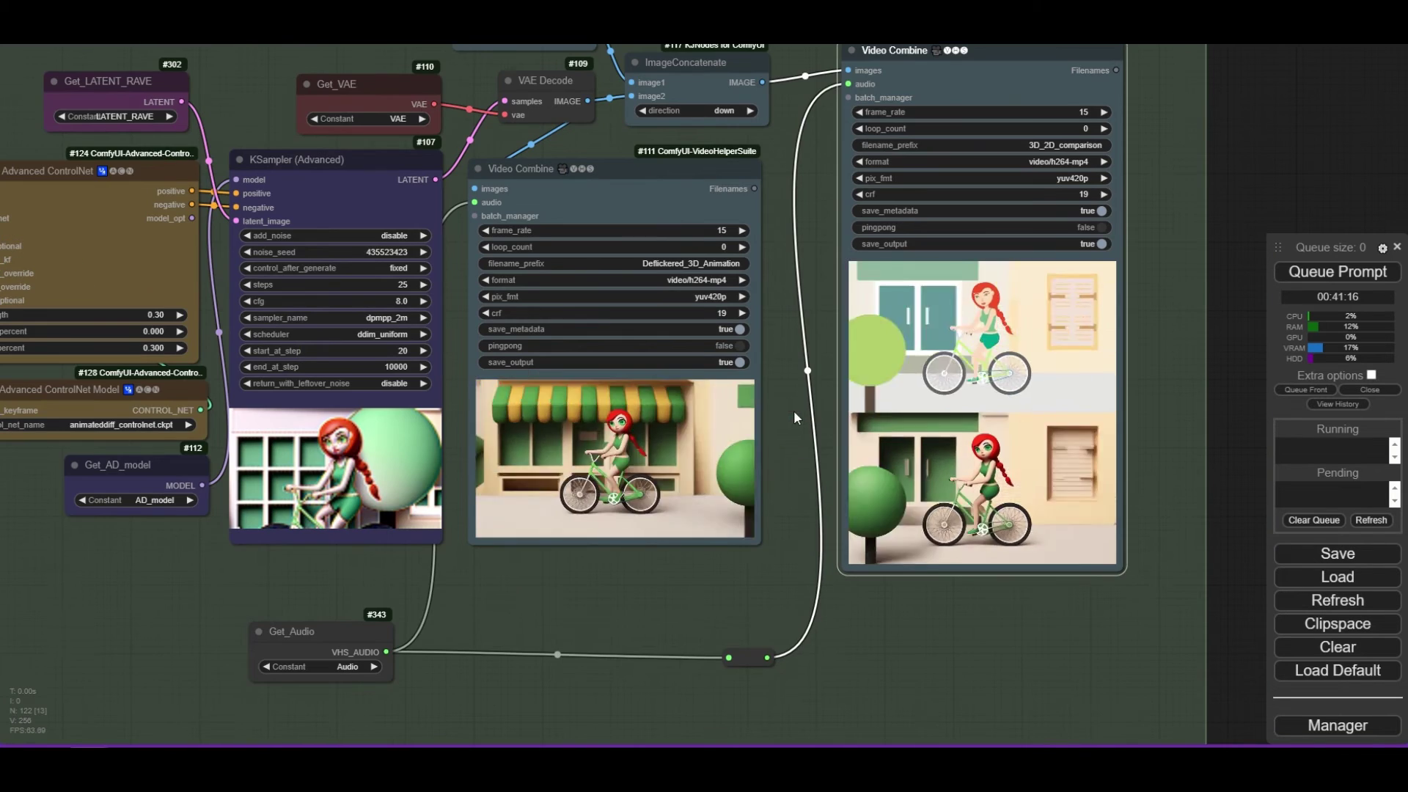
pyautogui.scroll(1, 794, 411)
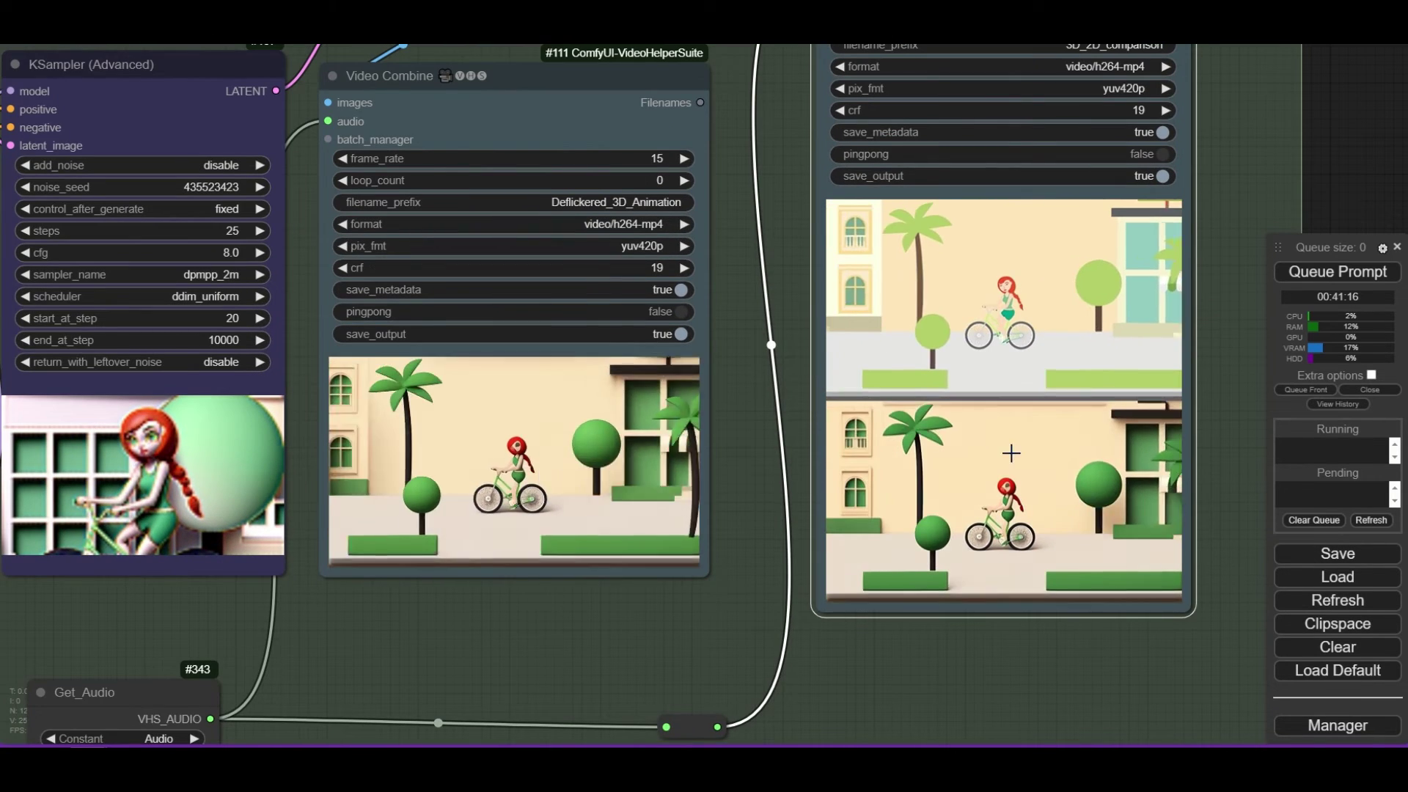
pyautogui.scroll(-3, 880, 464)
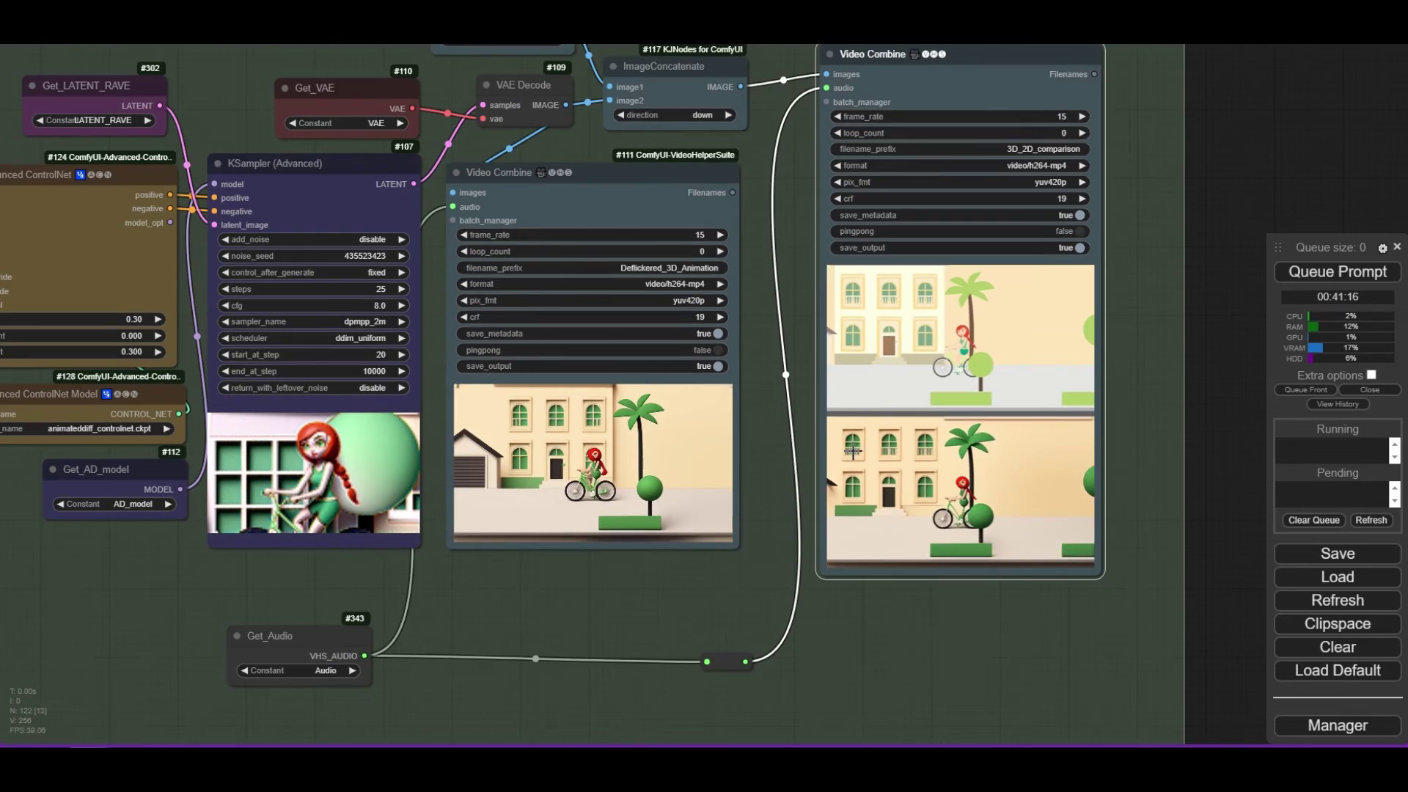
pyautogui.scroll(1, 869, 465)
pyautogui.scroll(2, 865, 466)
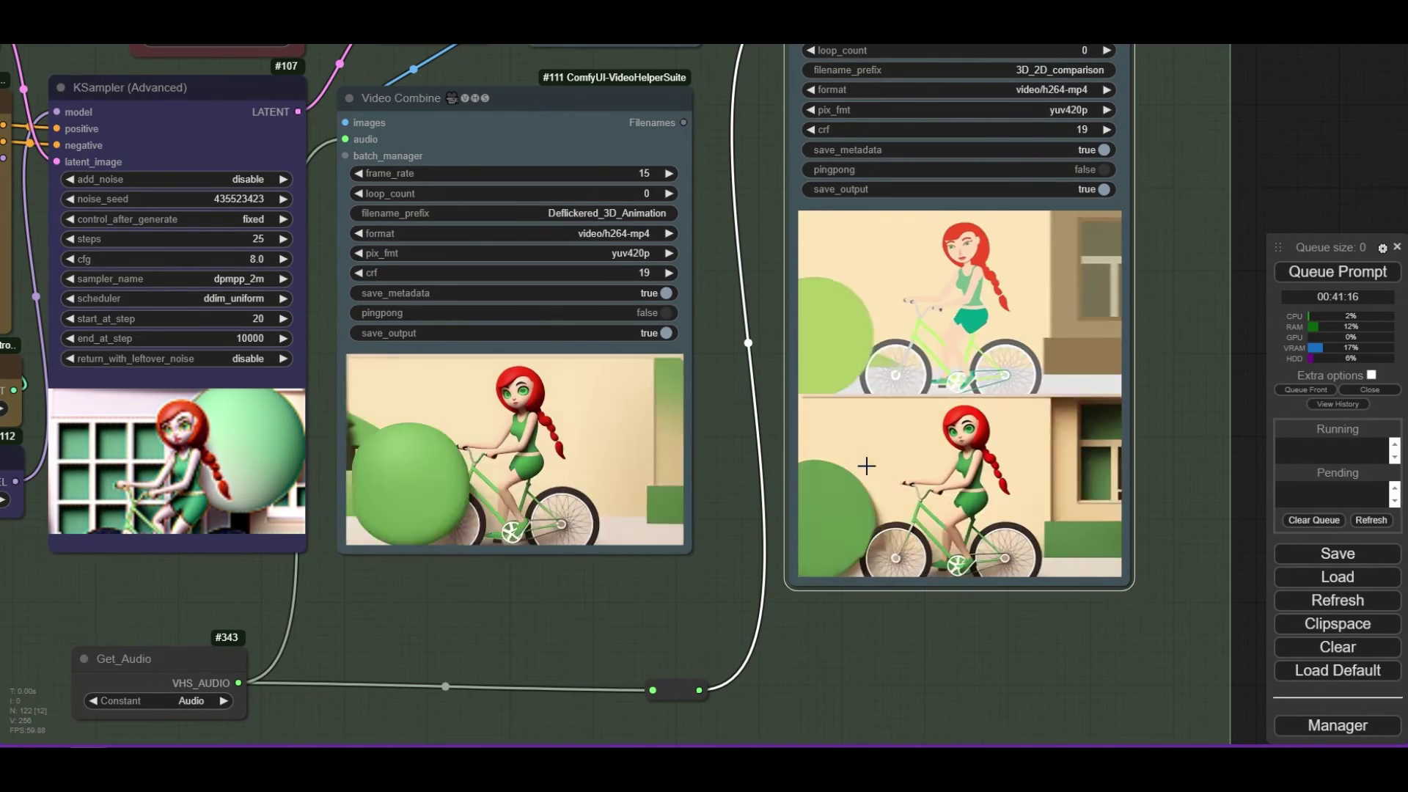
pyautogui.scroll(-1, 866, 465)
pyautogui.scroll(-1, 867, 466)
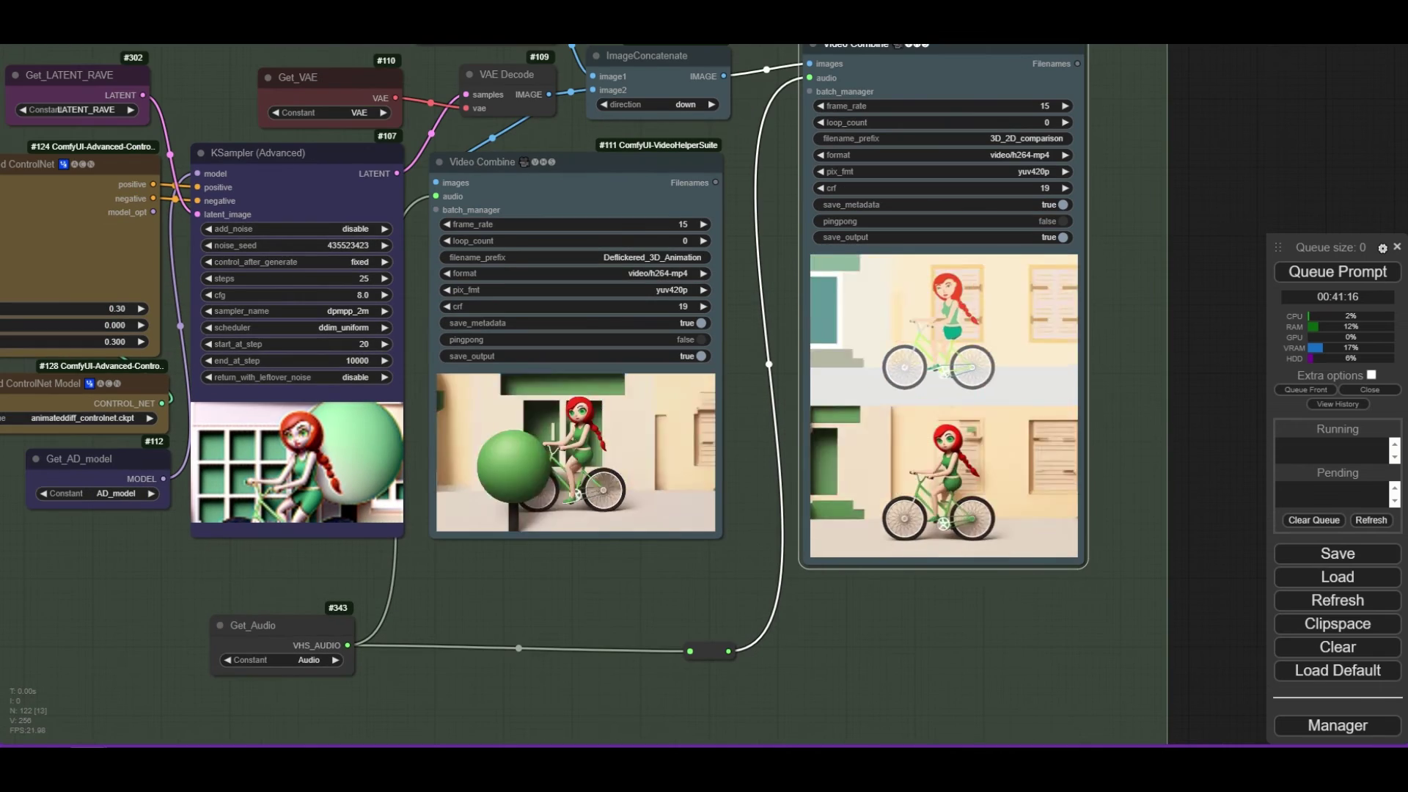
pyautogui.scroll(5, 957, 409)
# Step: Attach a Preview Image node to the ImageConcatenate output, placed outside the refiner group, and queue the prompt
pyautogui.scroll(-7, 957, 409)
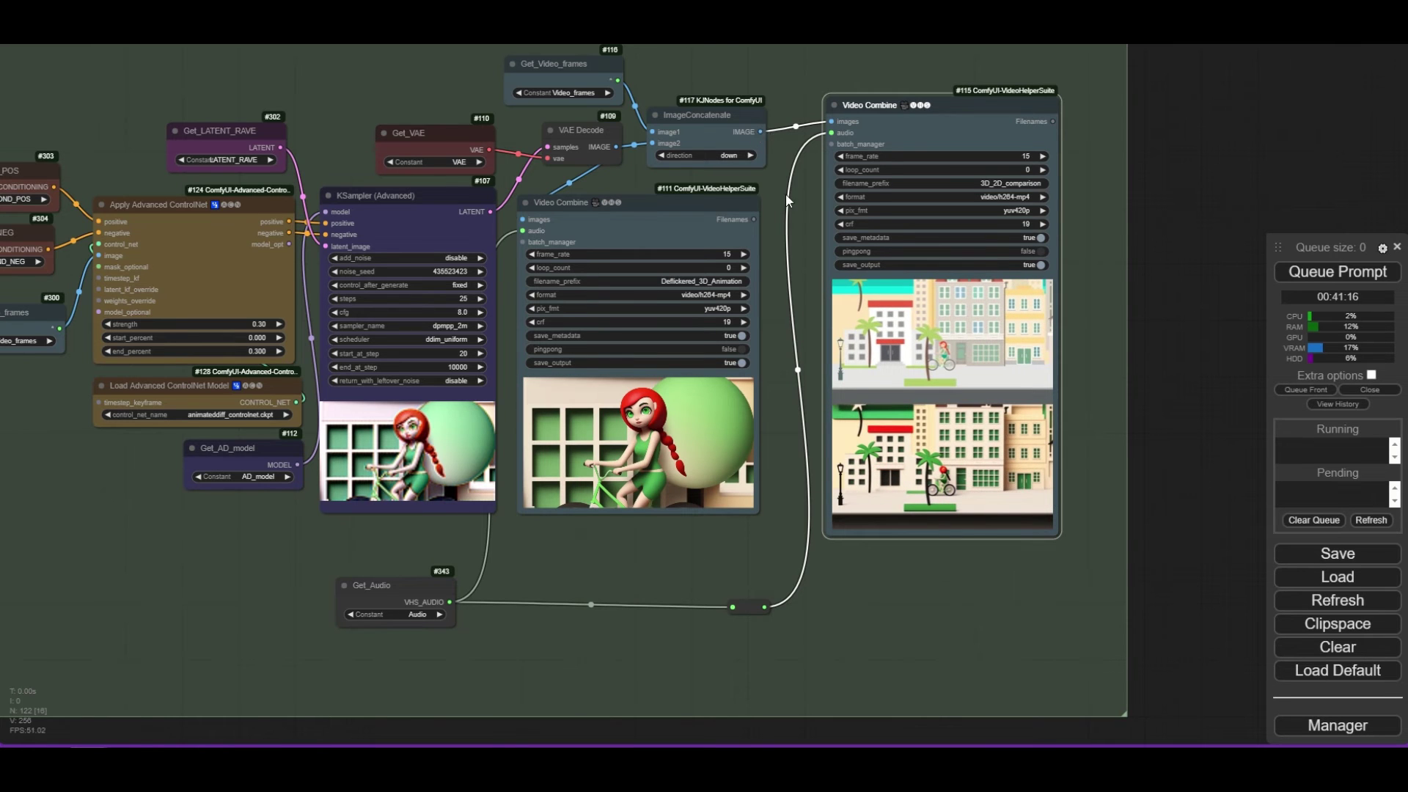
pyautogui.moveTo(760, 132); pyautogui.dragTo(791, 254)
pyautogui.click(832, 340)
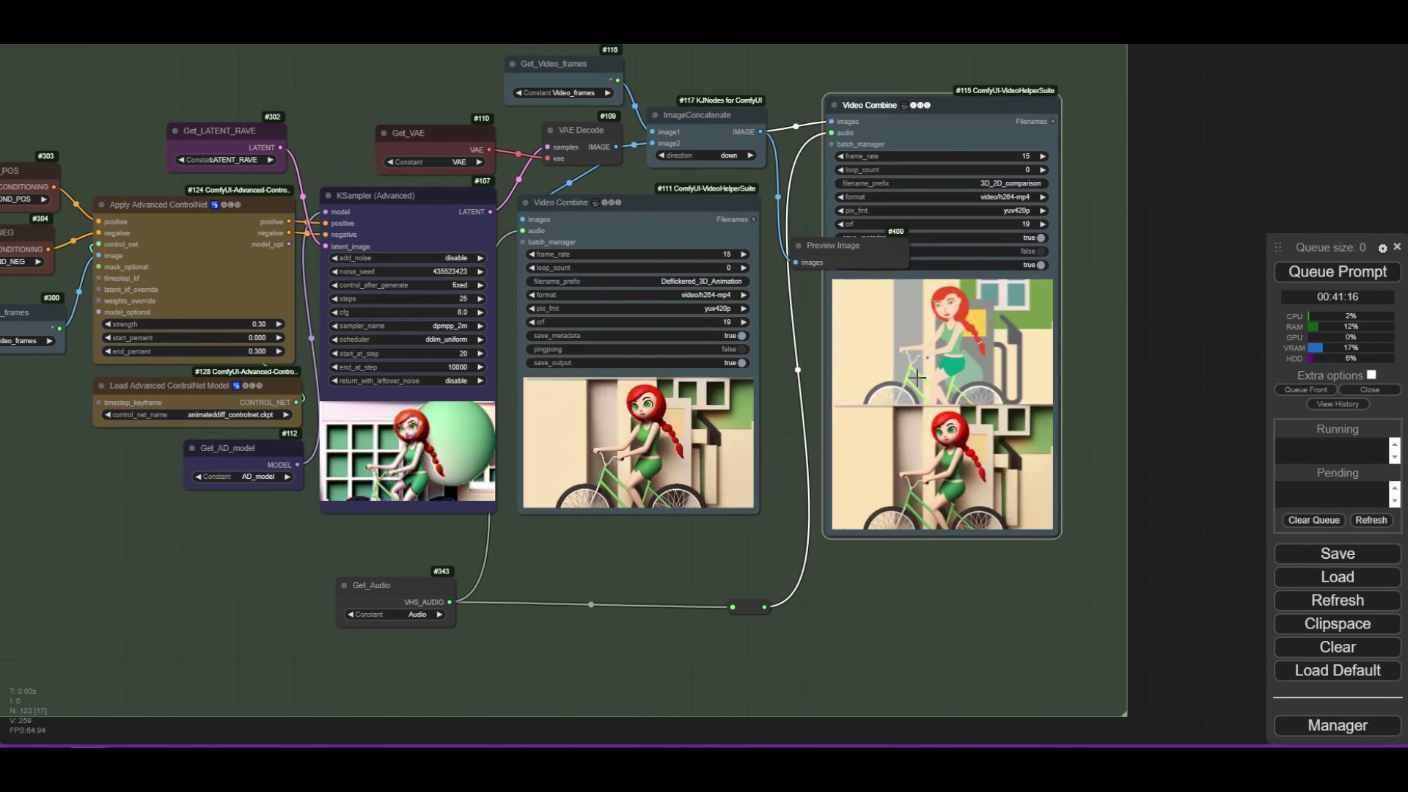
pyautogui.moveTo(836, 245); pyautogui.dragTo(848, 293)
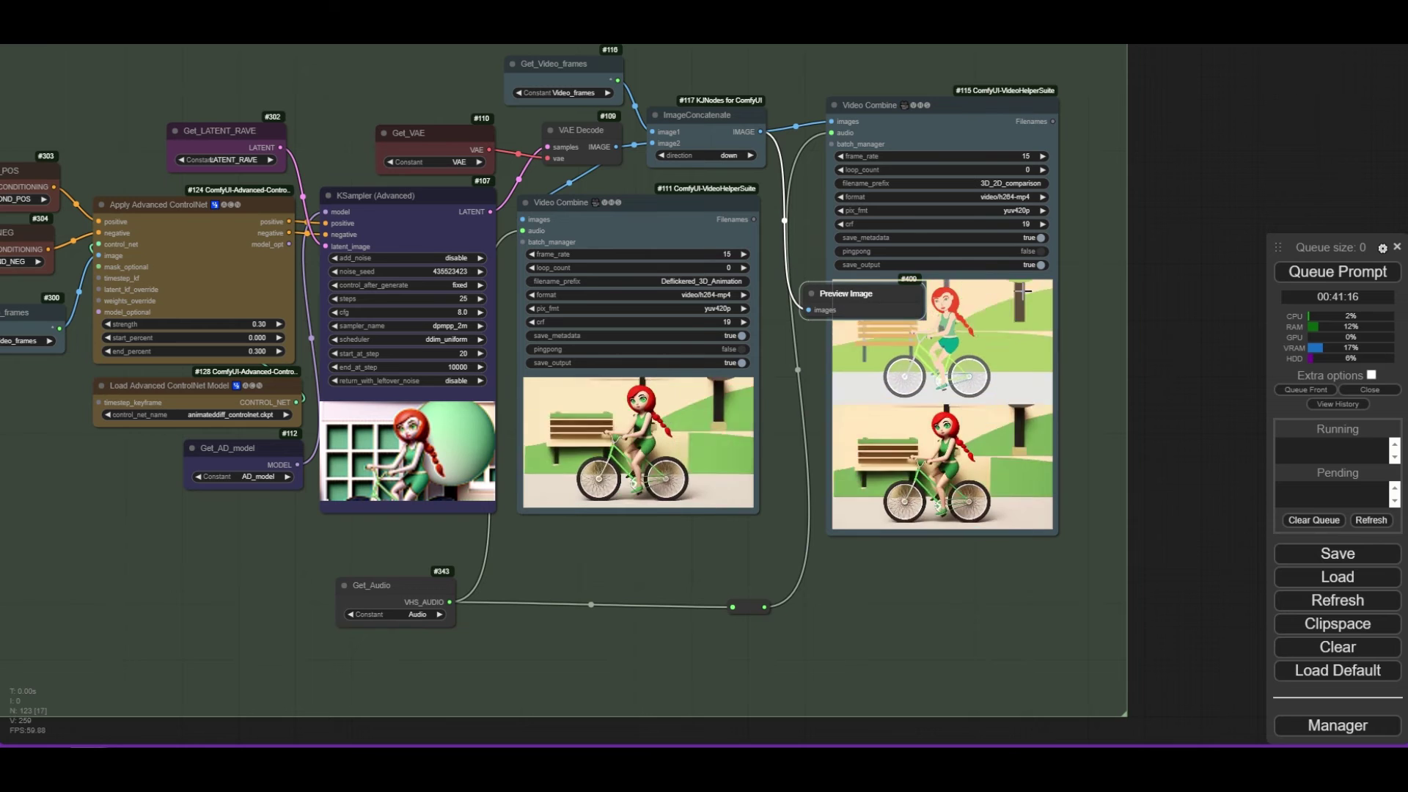
pyautogui.hotkey('ctrl', 'Return')
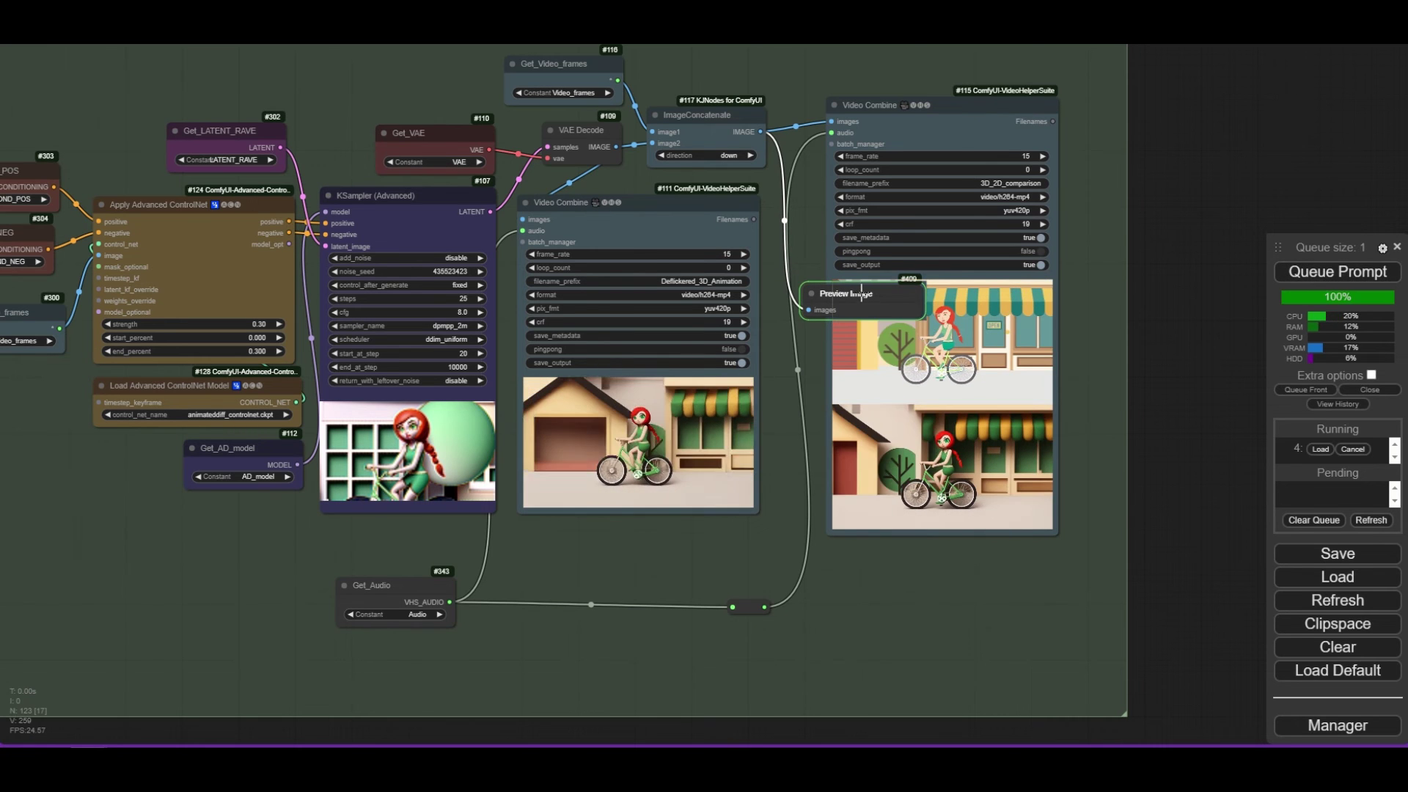
pyautogui.moveTo(861, 294); pyautogui.dragTo(833, 406)
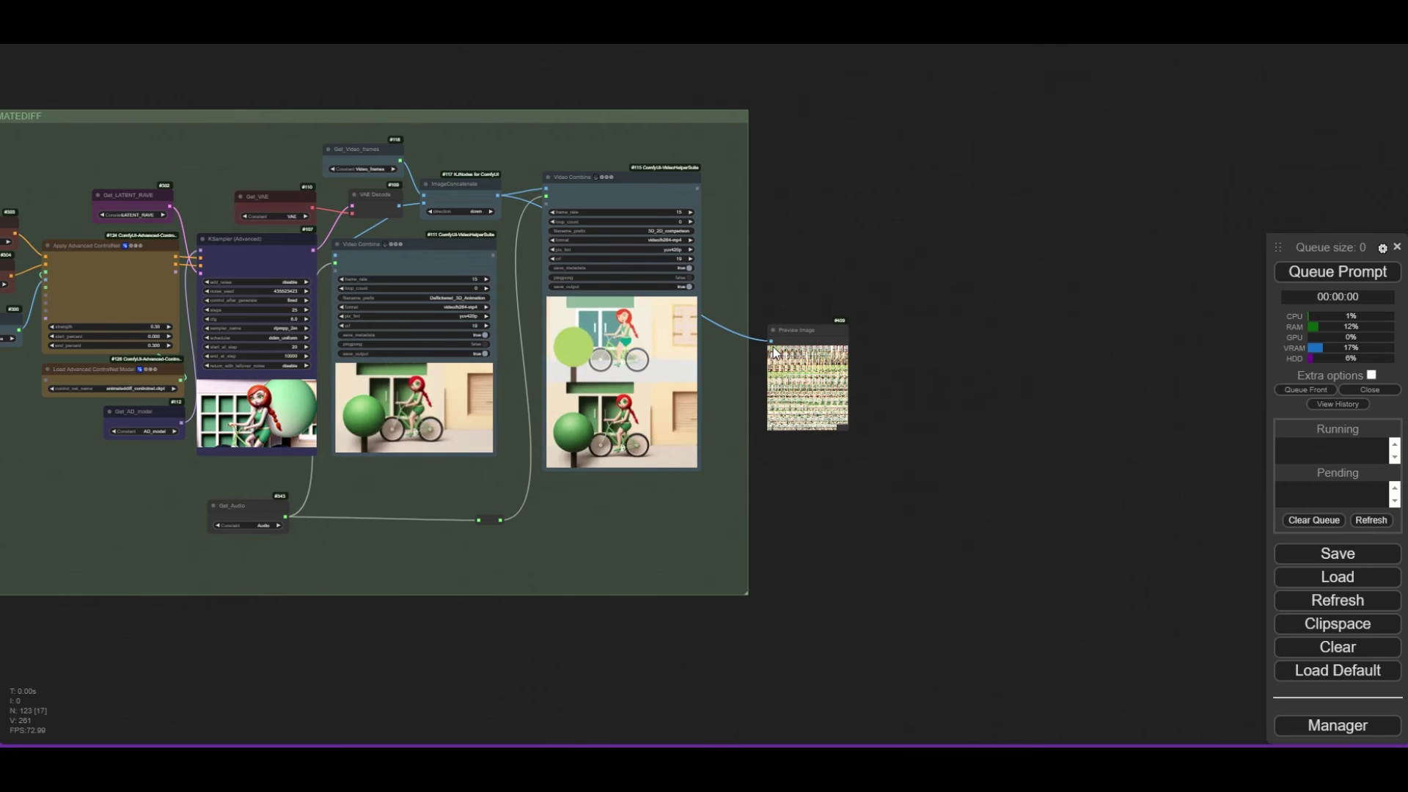
# Step: Open the first comparison frame in the Preview Image node and step forward through the frames to frame 27
pyautogui.scroll(5, 770, 377)
pyautogui.click(768, 350)
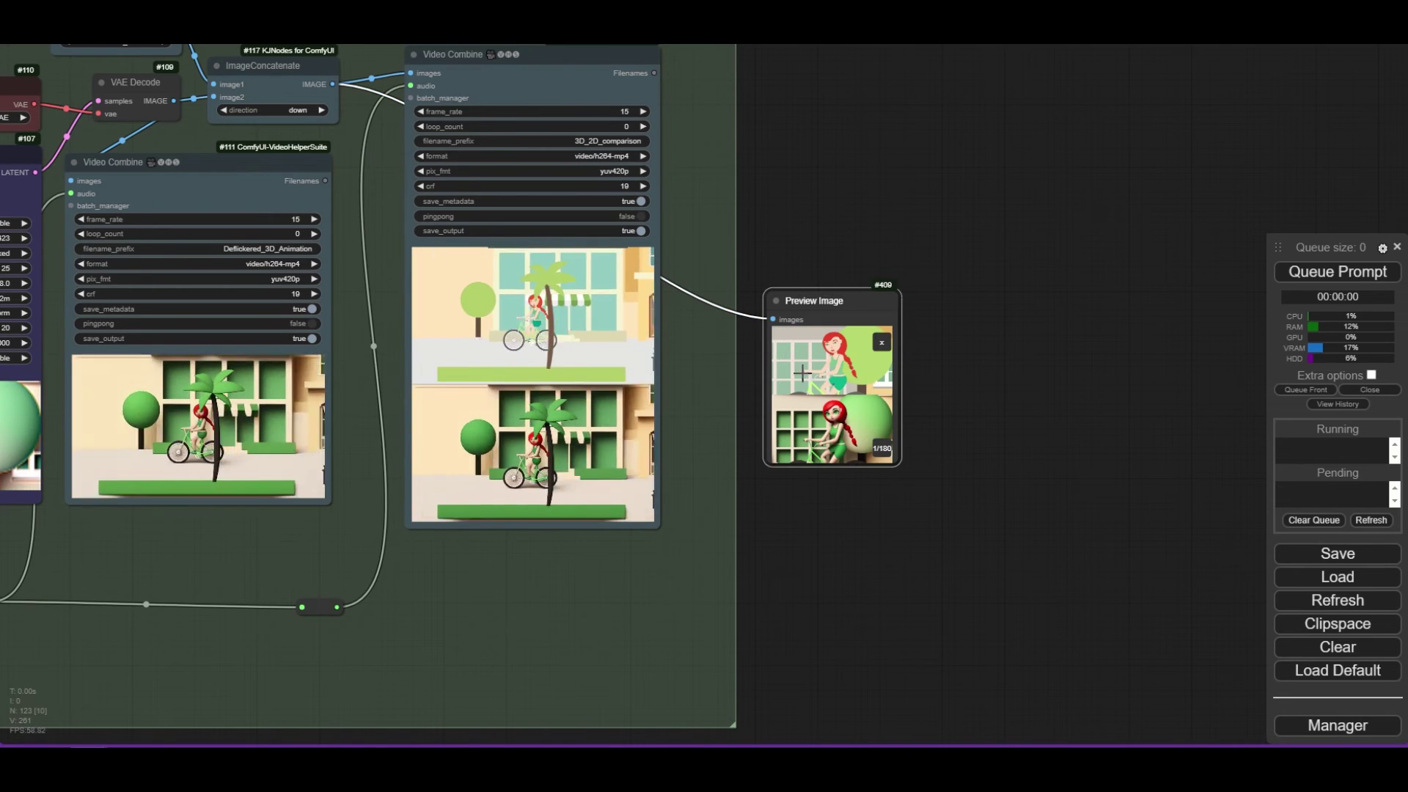
pyautogui.scroll(10, 822, 412)
pyautogui.hscroll(5, 1004, 429)
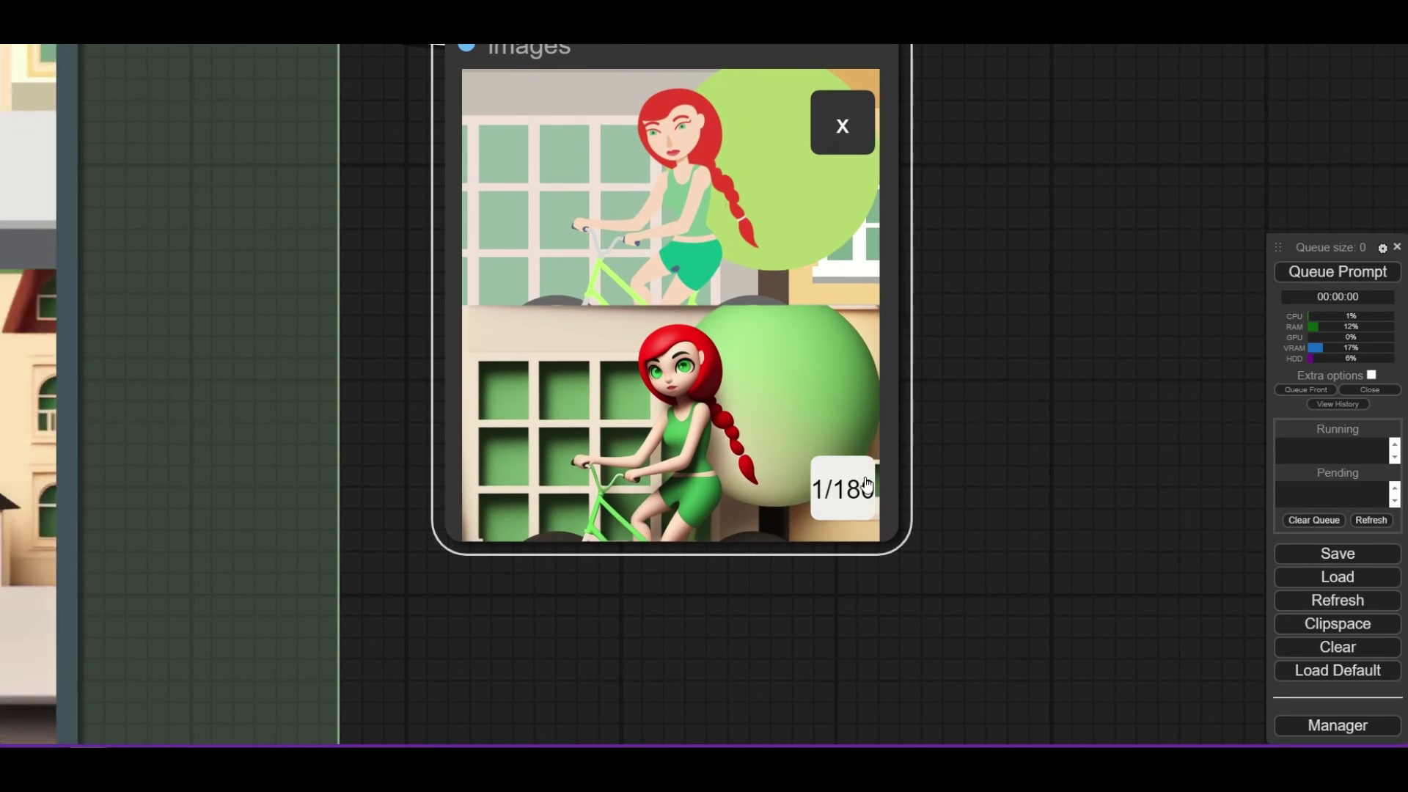
pyautogui.click(865, 488)
pyautogui.scroll(-20, 865, 488)
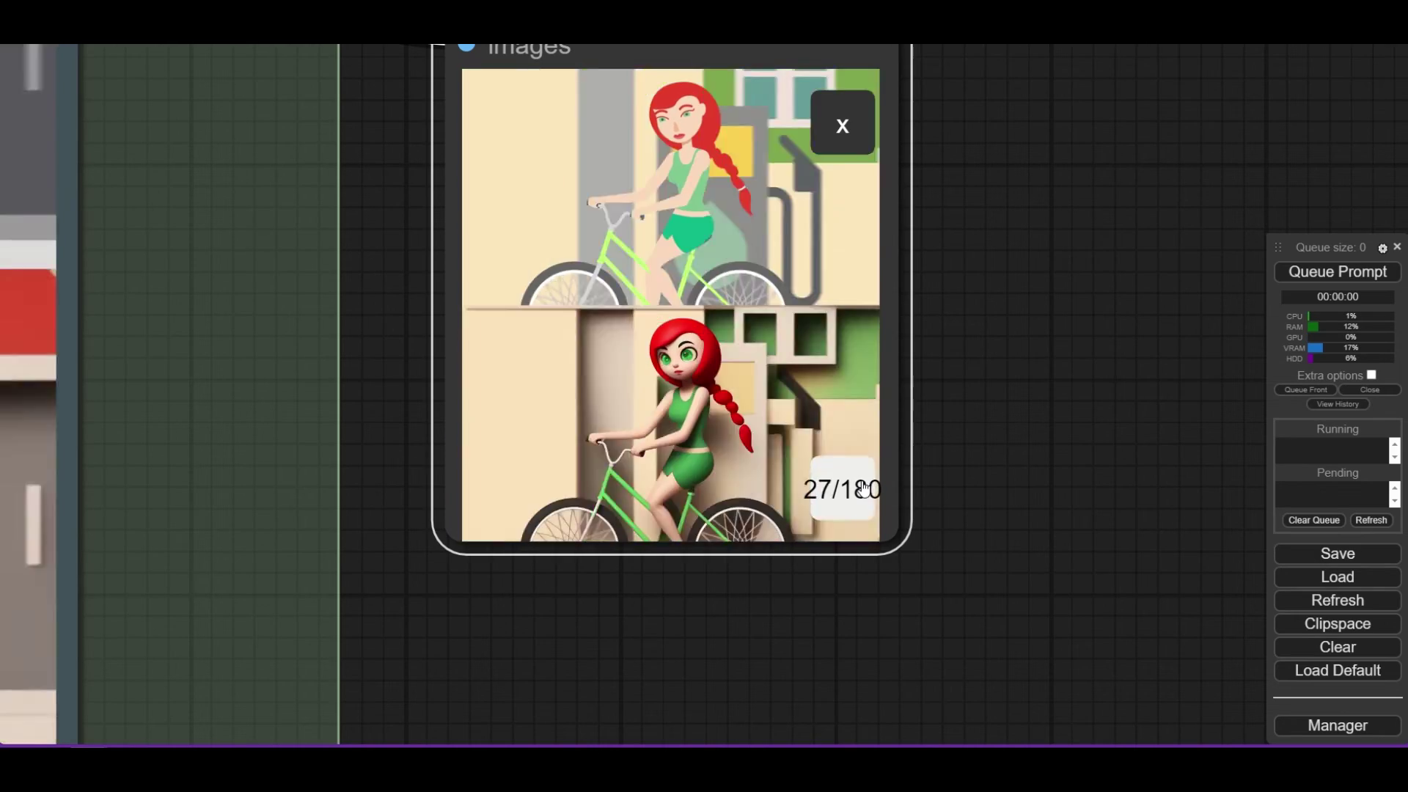
# Step: Set PROCESS ALL FRAMES to false and the Keyframe value to 80 in the STEPS group
pyautogui.scroll(-20, 865, 487)
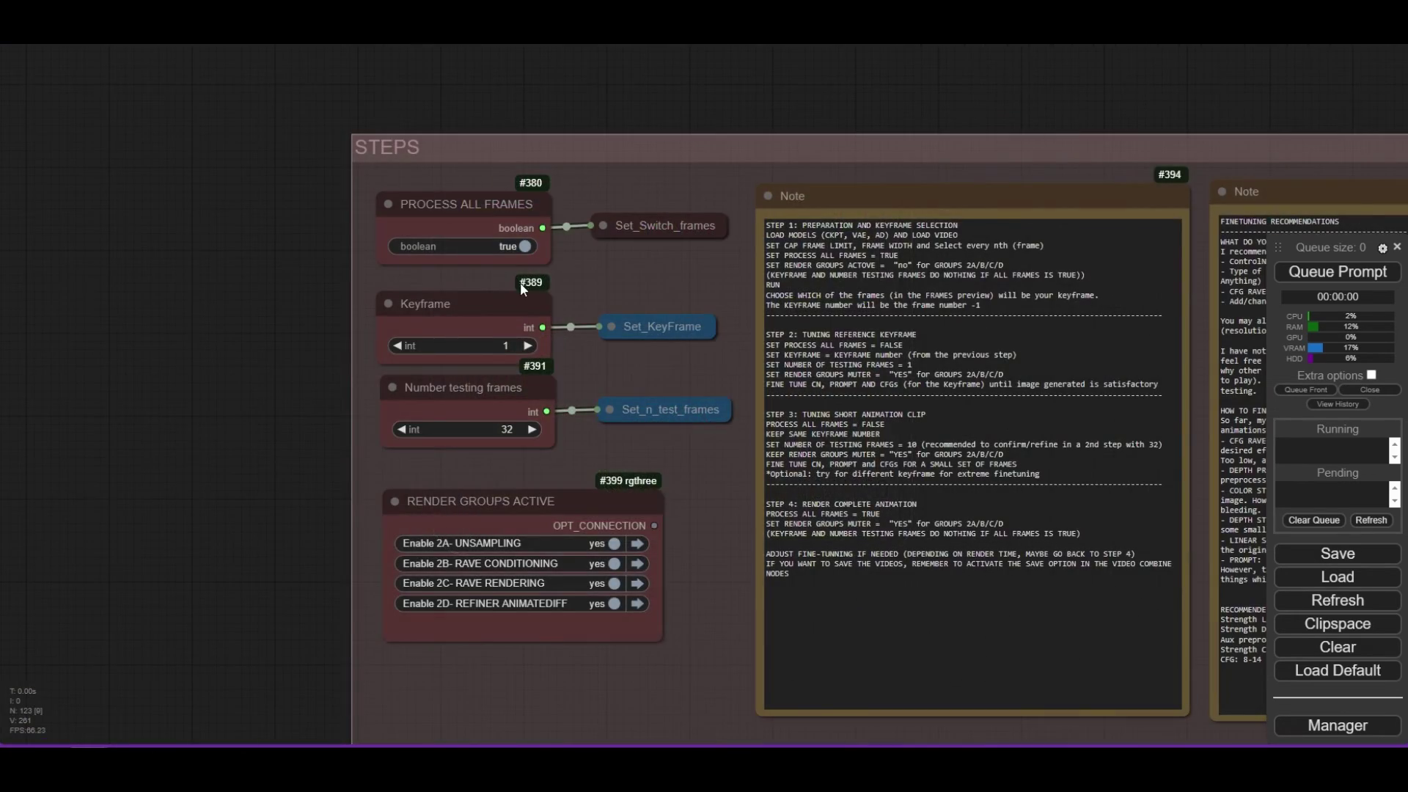
pyautogui.scroll(5, 521, 283)
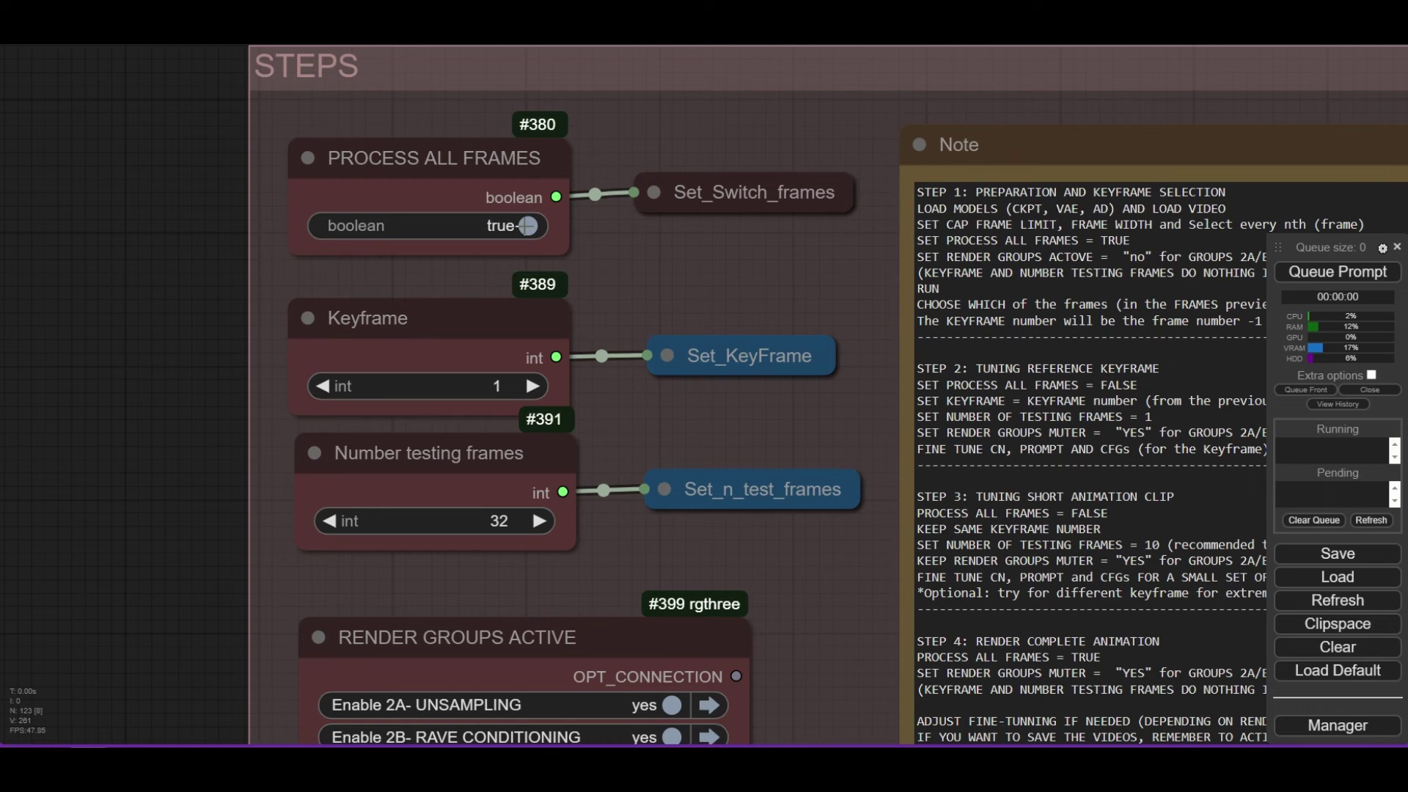
pyautogui.click(496, 389)
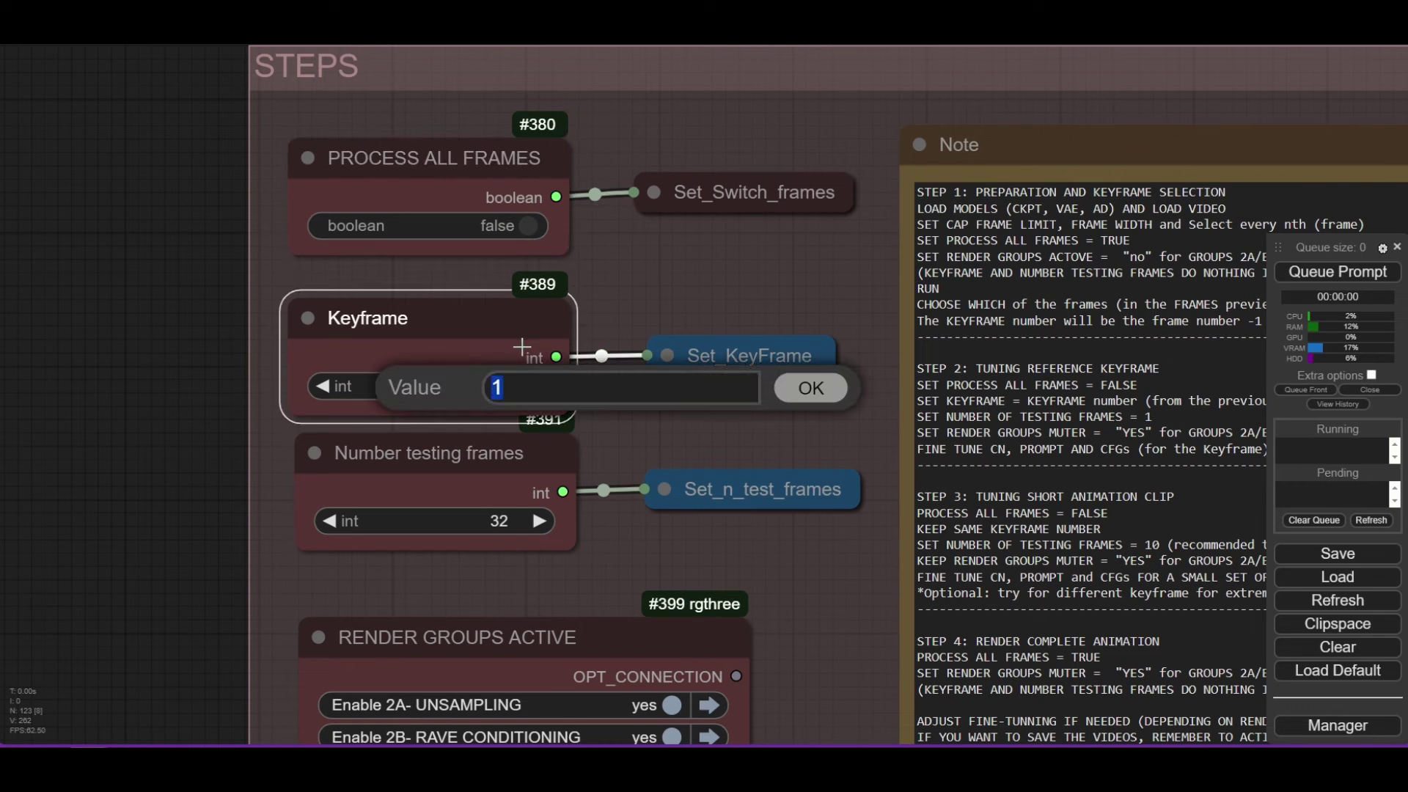
pyautogui.press('Escape')
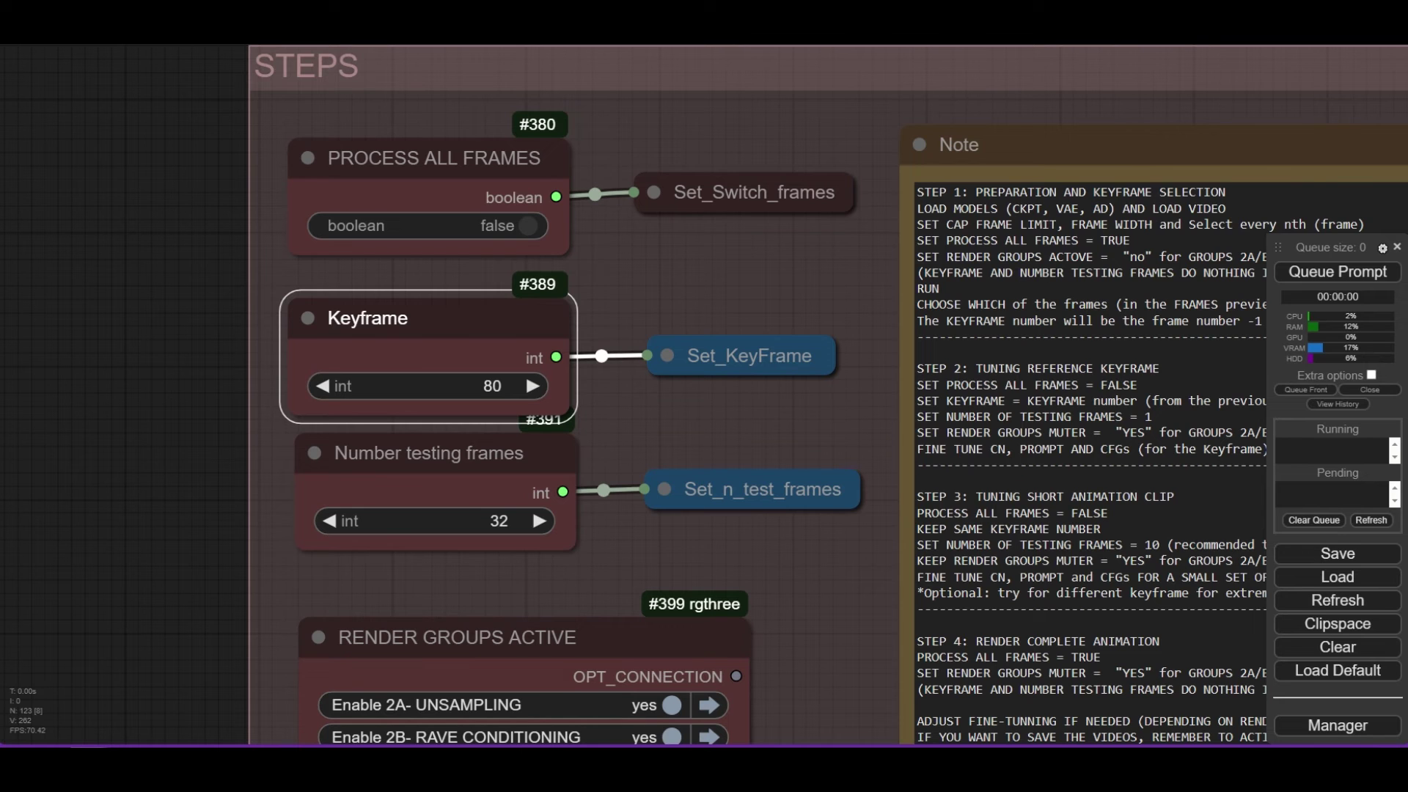
# Step: Change the AIO Aux Preprocessor in the 2B RAVE CONDITIONING group to Zoe_DepthAnythingPreprocessor
pyautogui.scroll(-18, 726, 316)
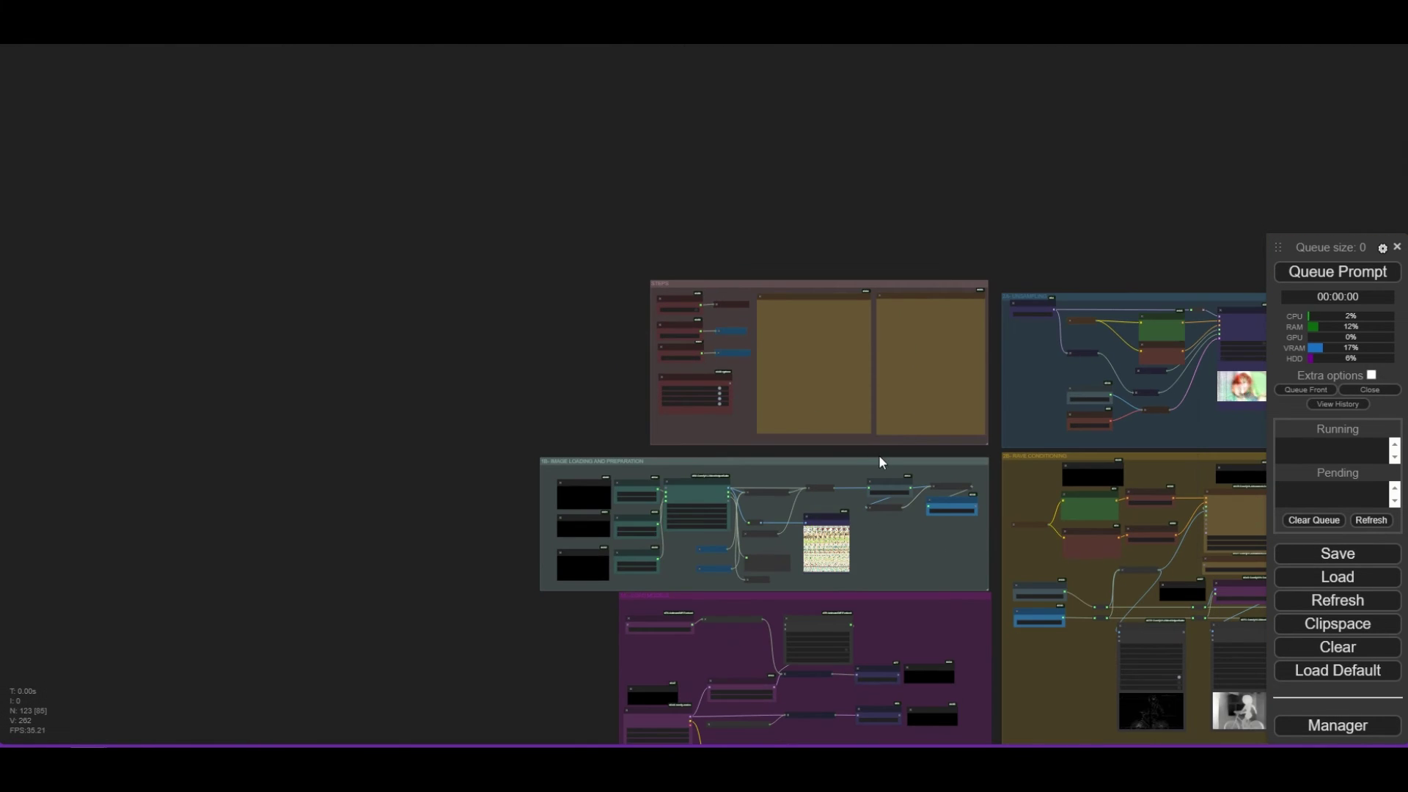
pyautogui.moveTo(879, 455); pyautogui.dragTo(330, 318)
pyautogui.scroll(7, 664, 443)
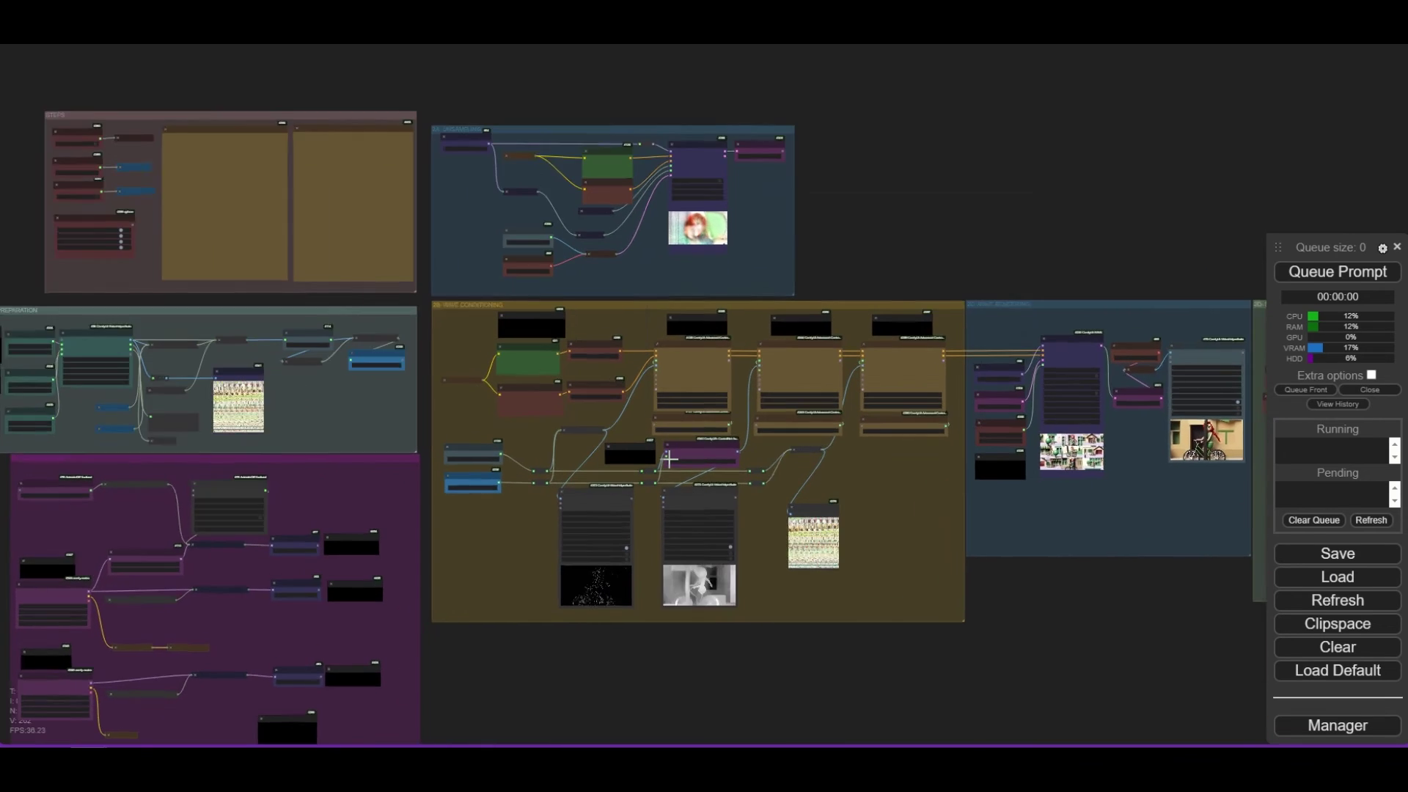
pyautogui.scroll(2, 691, 464)
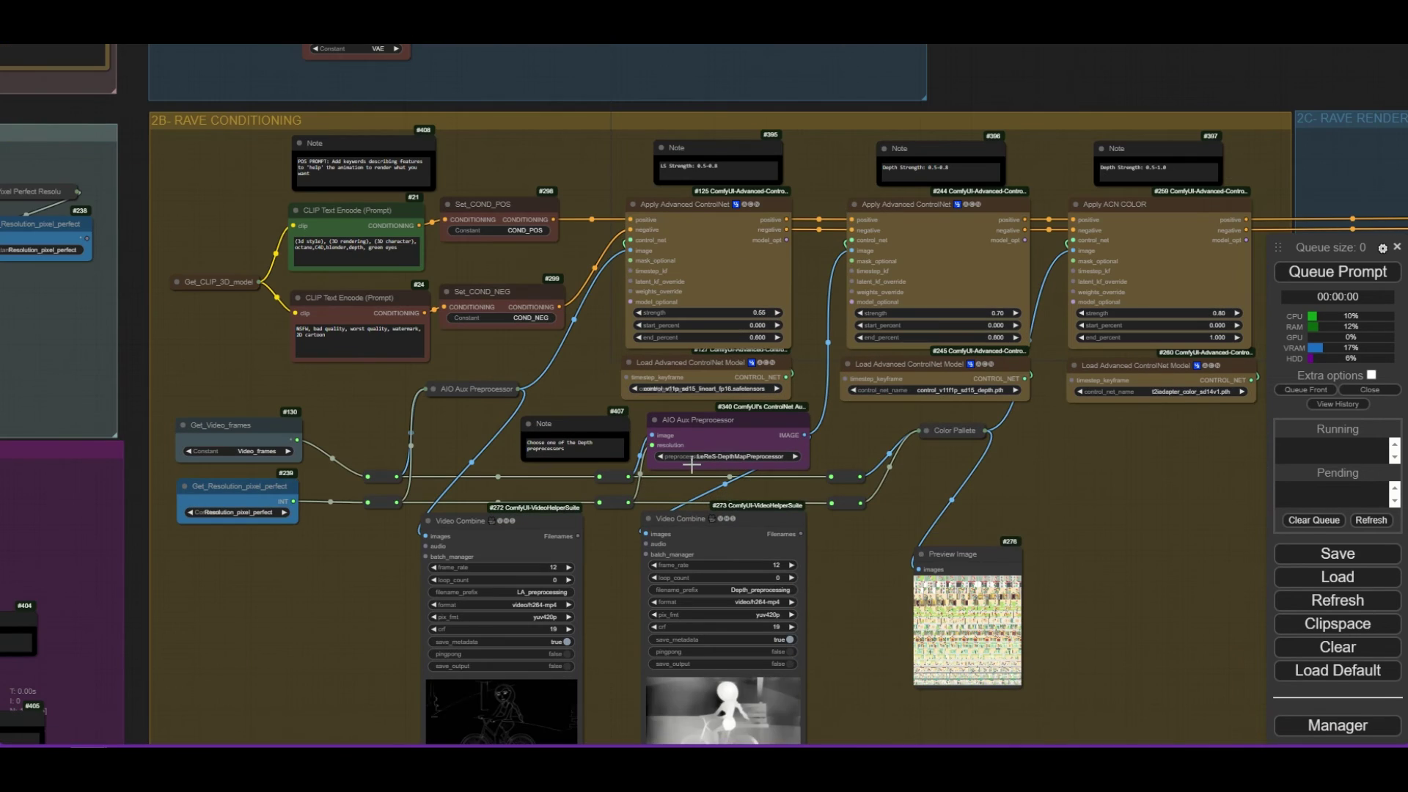
pyautogui.scroll(2, 801, 437)
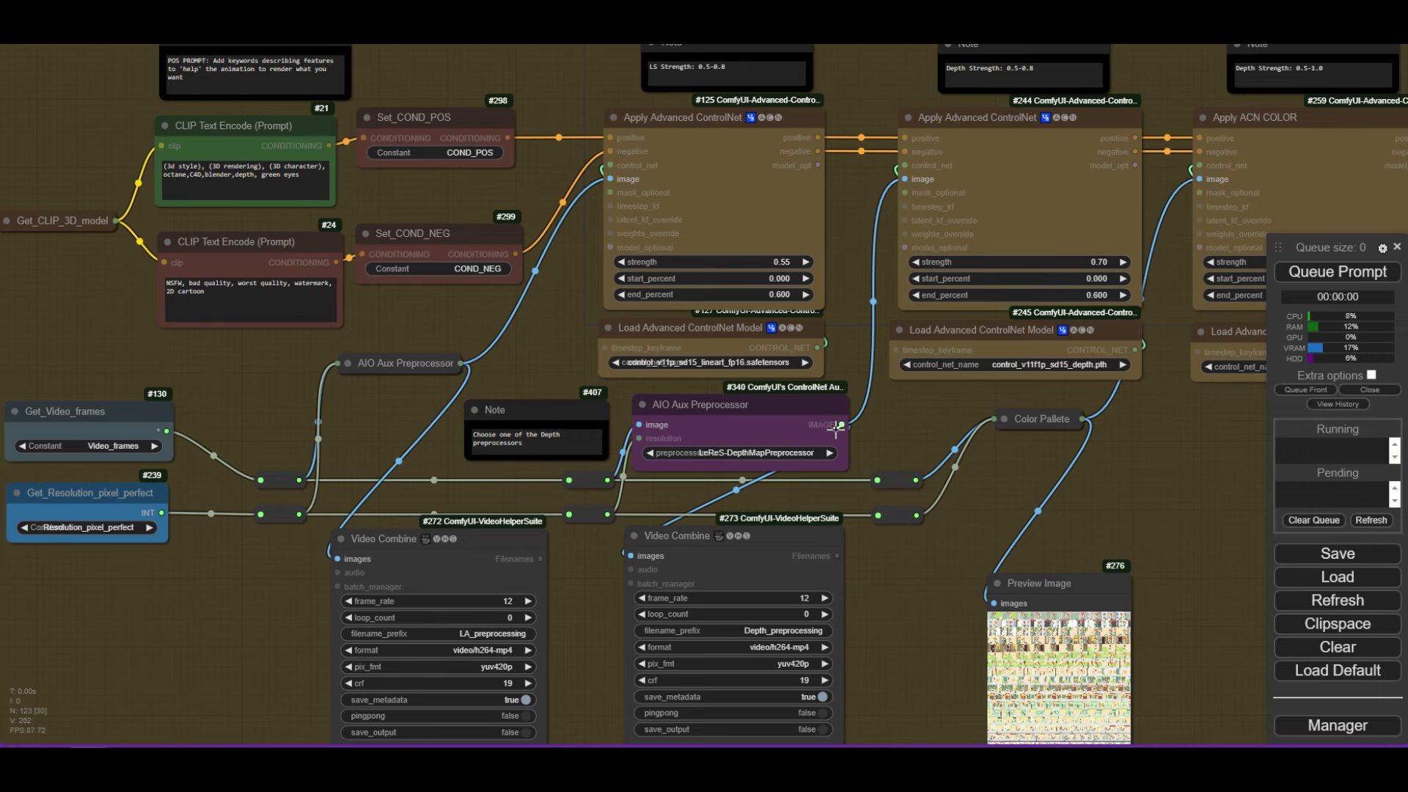
pyautogui.click(766, 453)
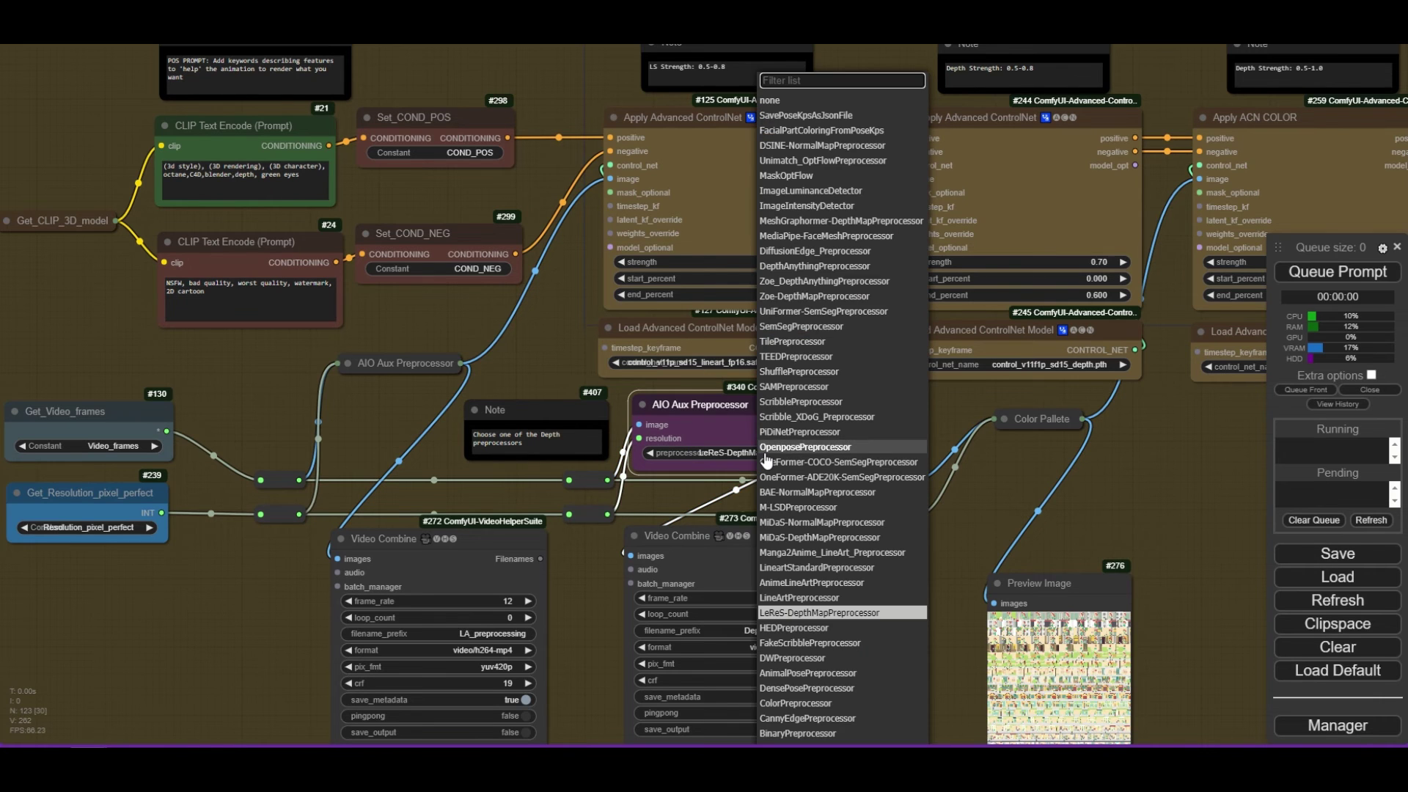
pyautogui.write('depth')
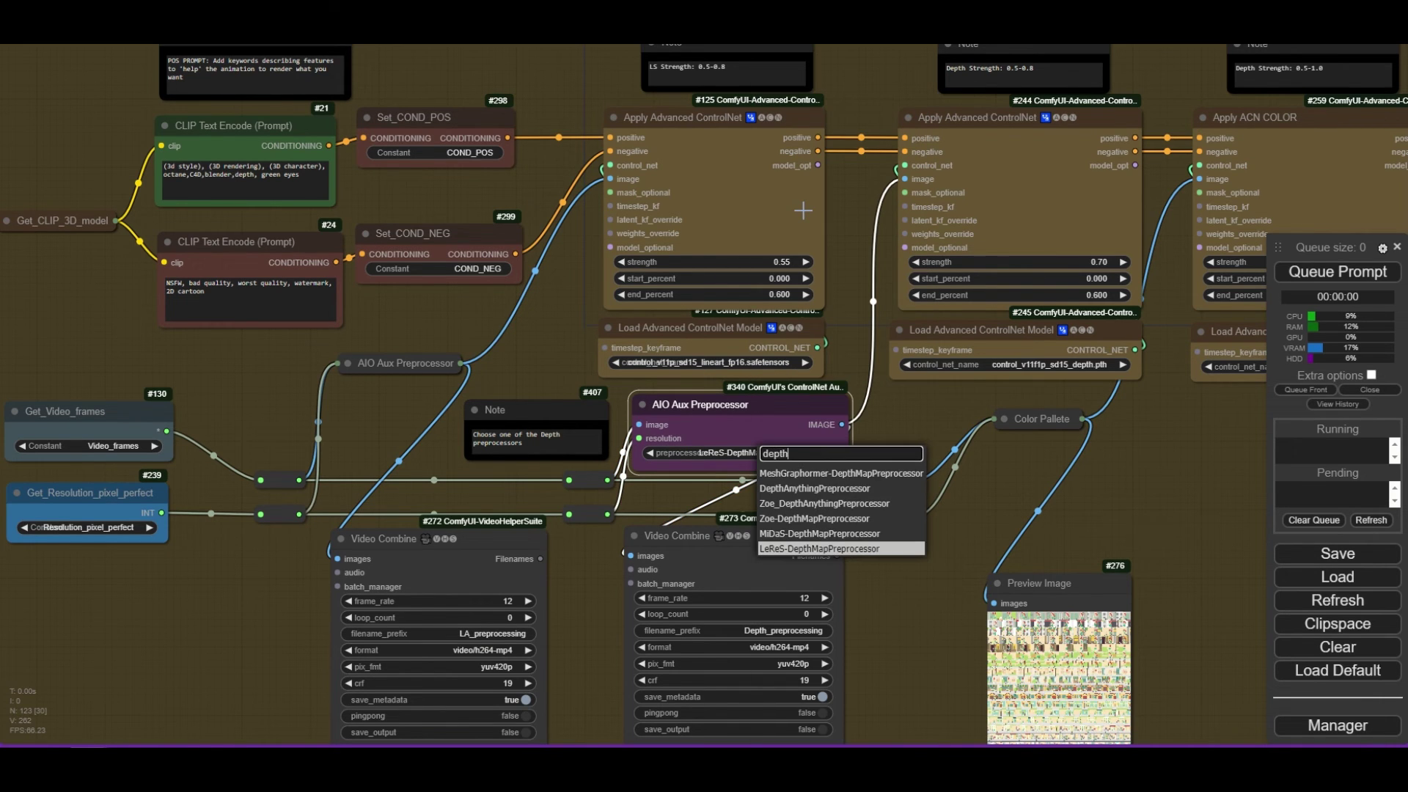
pyautogui.click(819, 504)
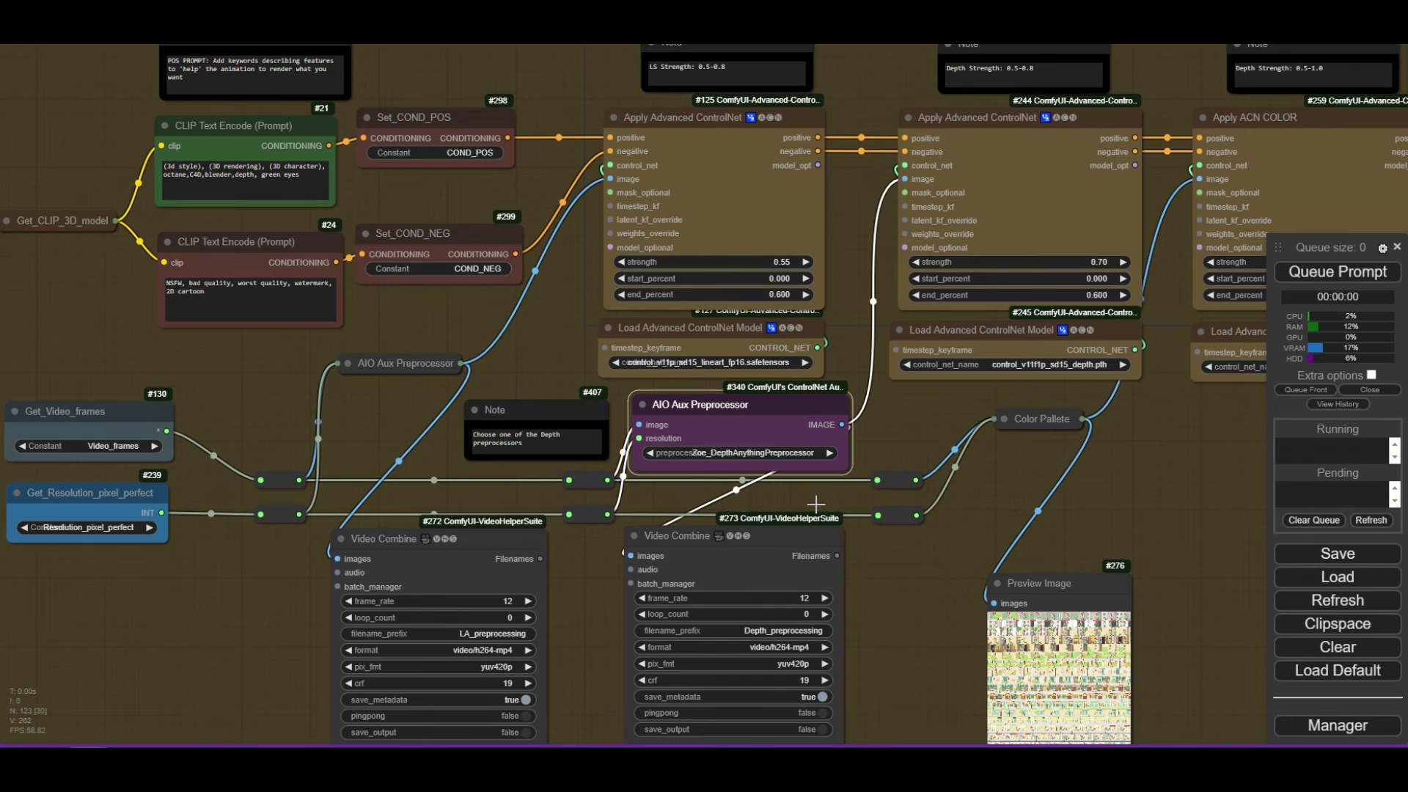
pyautogui.click(891, 438)
pyautogui.scroll(-3, 880, 442)
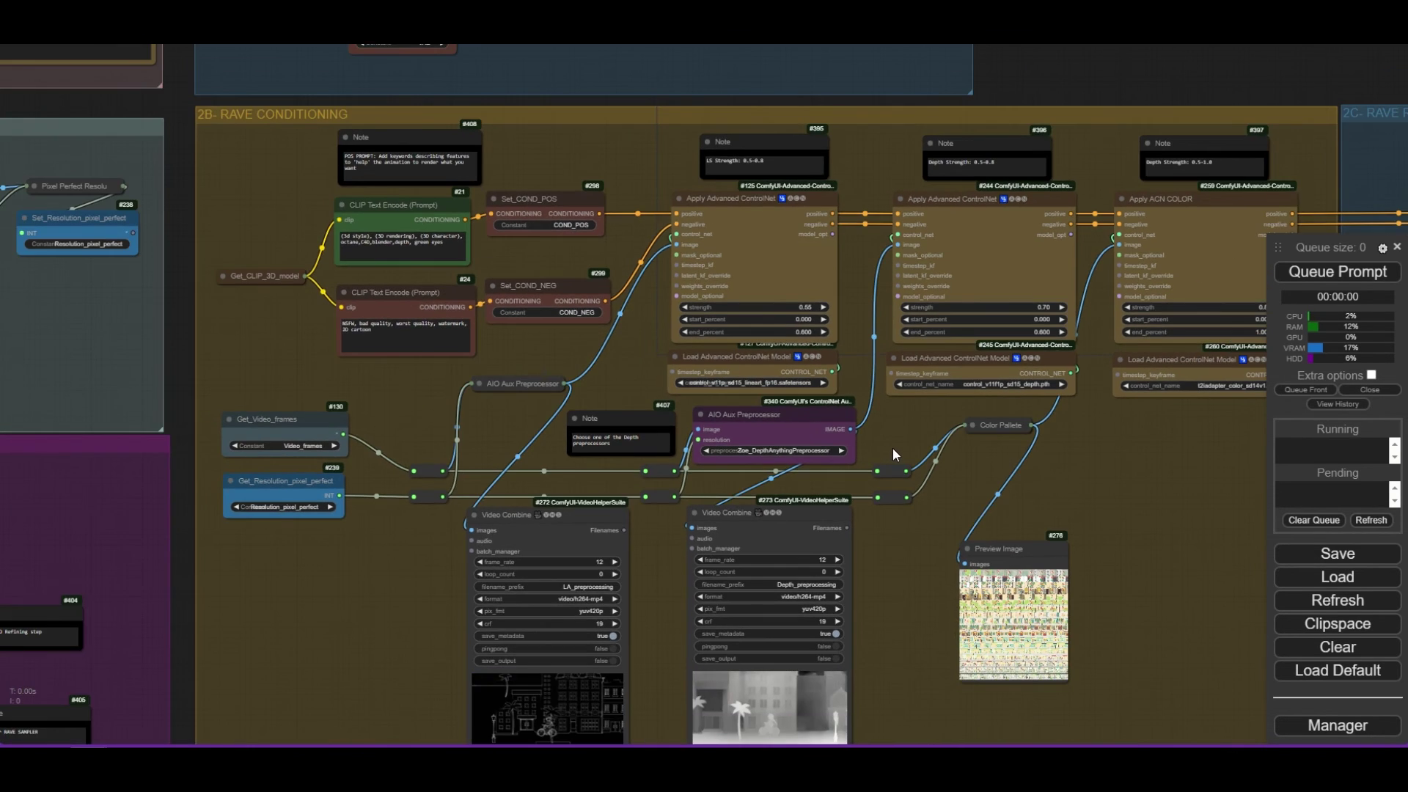
pyautogui.scroll(-6, 894, 446)
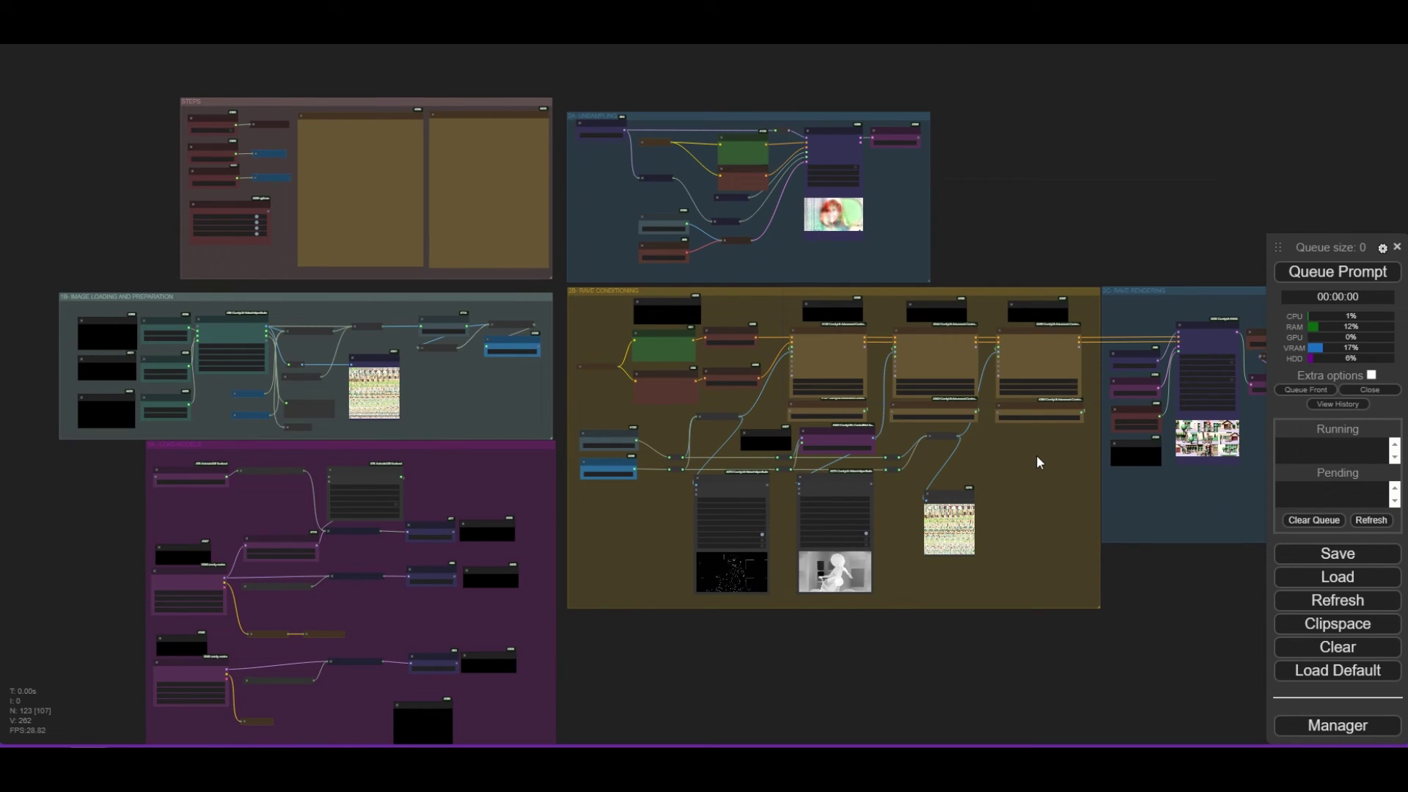
pyautogui.moveTo(1036, 455); pyautogui.dragTo(565, 443)
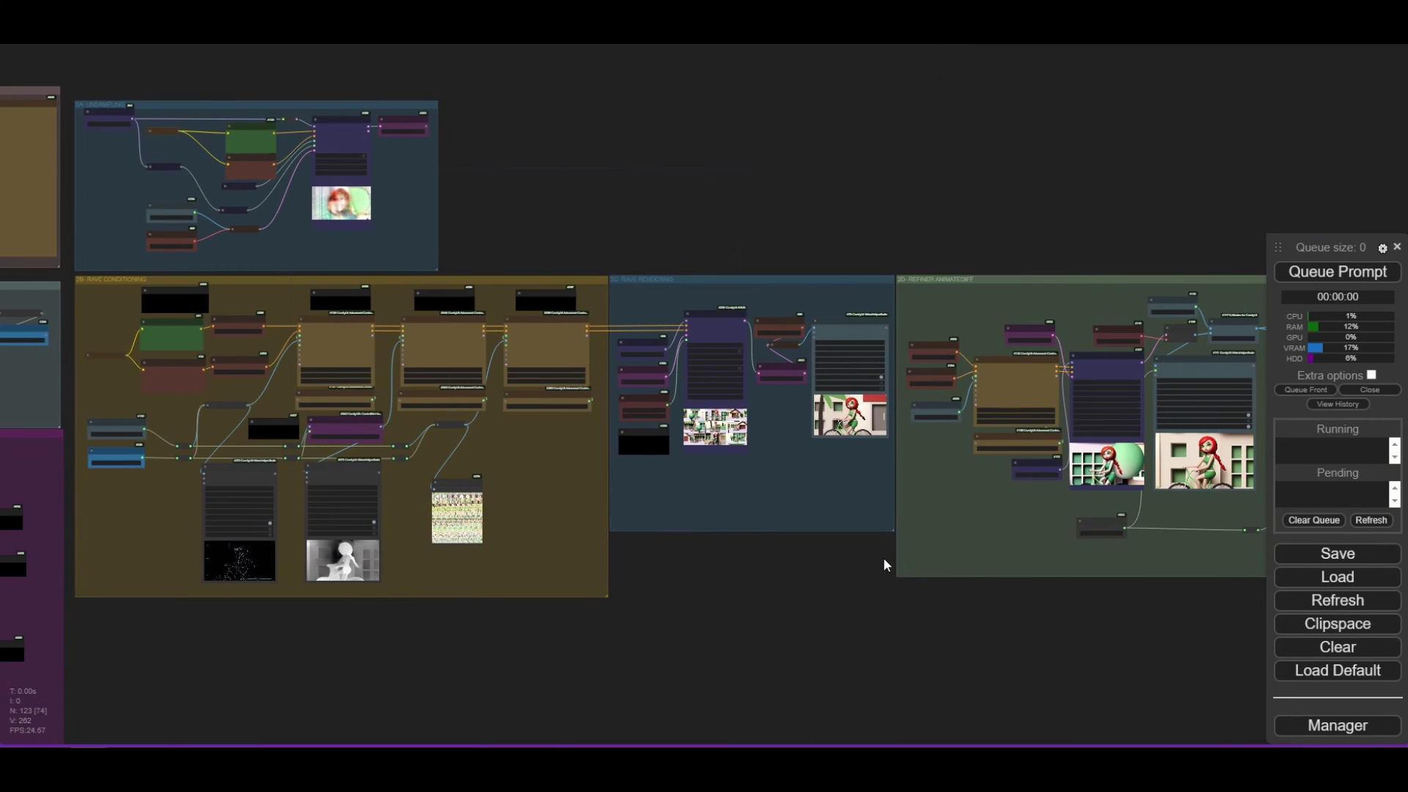
pyautogui.moveTo(883, 566); pyautogui.dragTo(631, 543)
pyautogui.scroll(14, 1116, 428)
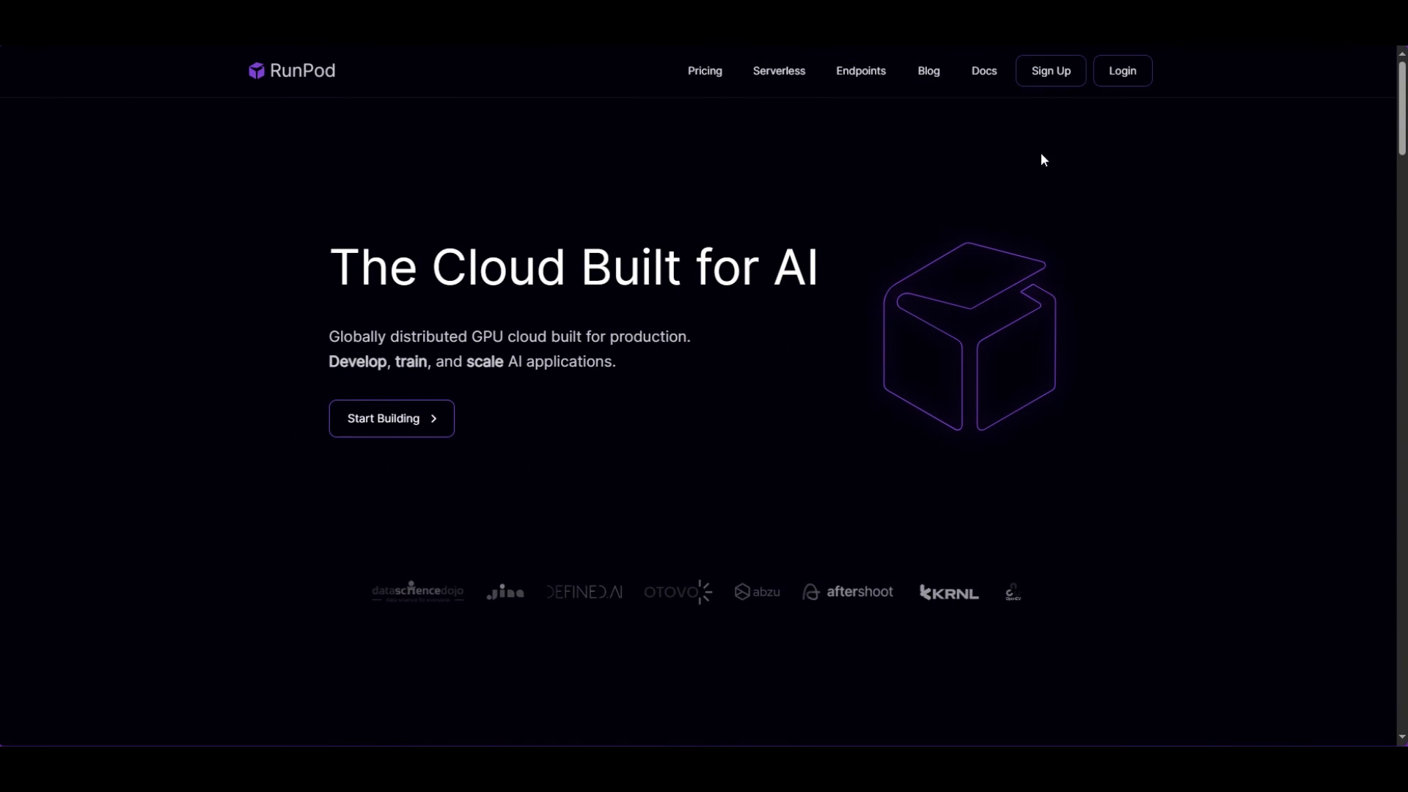
# Step: Switch to the RunPod website, enter its console through sign-up, start a GPU pod and compare the available GPU offers and prices
pyautogui.click(1048, 71)
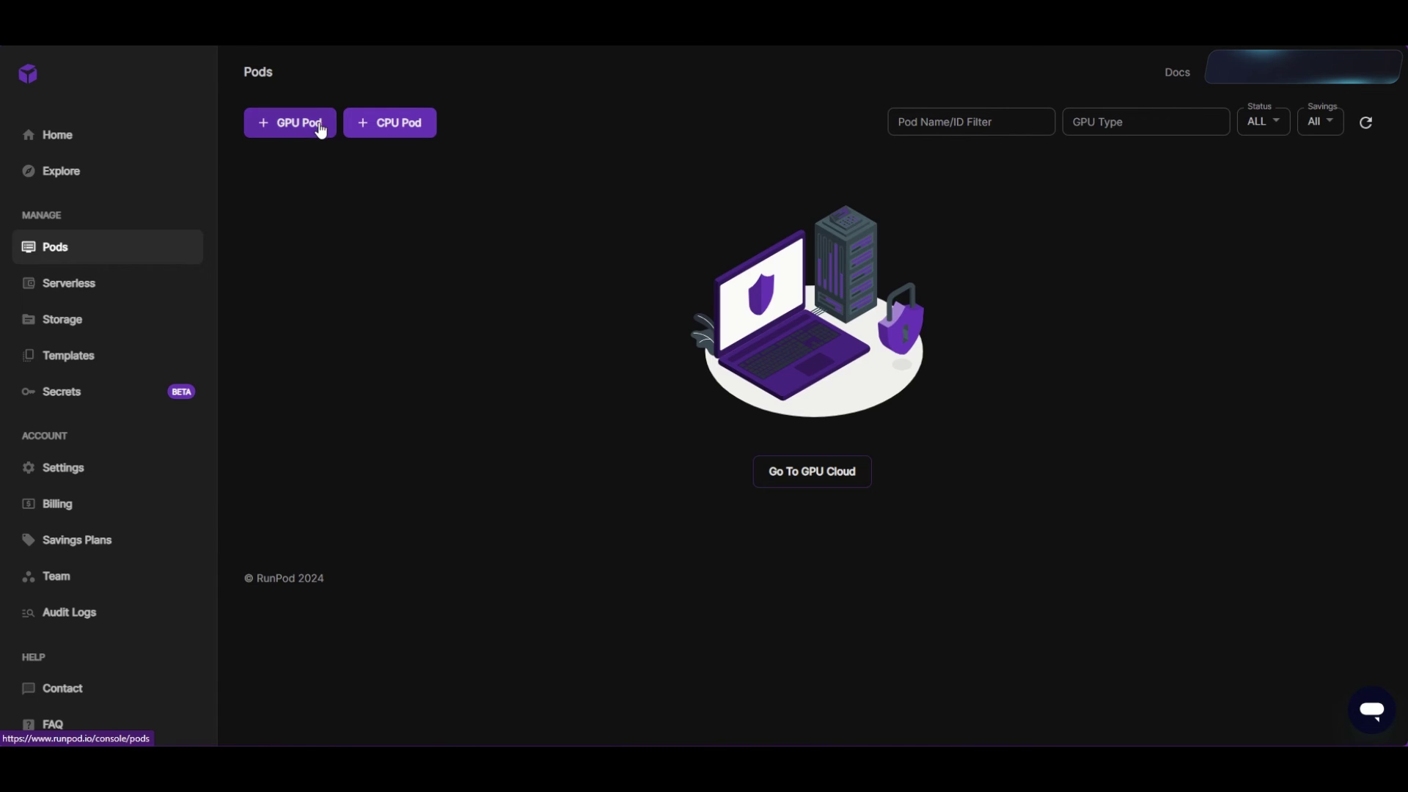
pyautogui.click(321, 129)
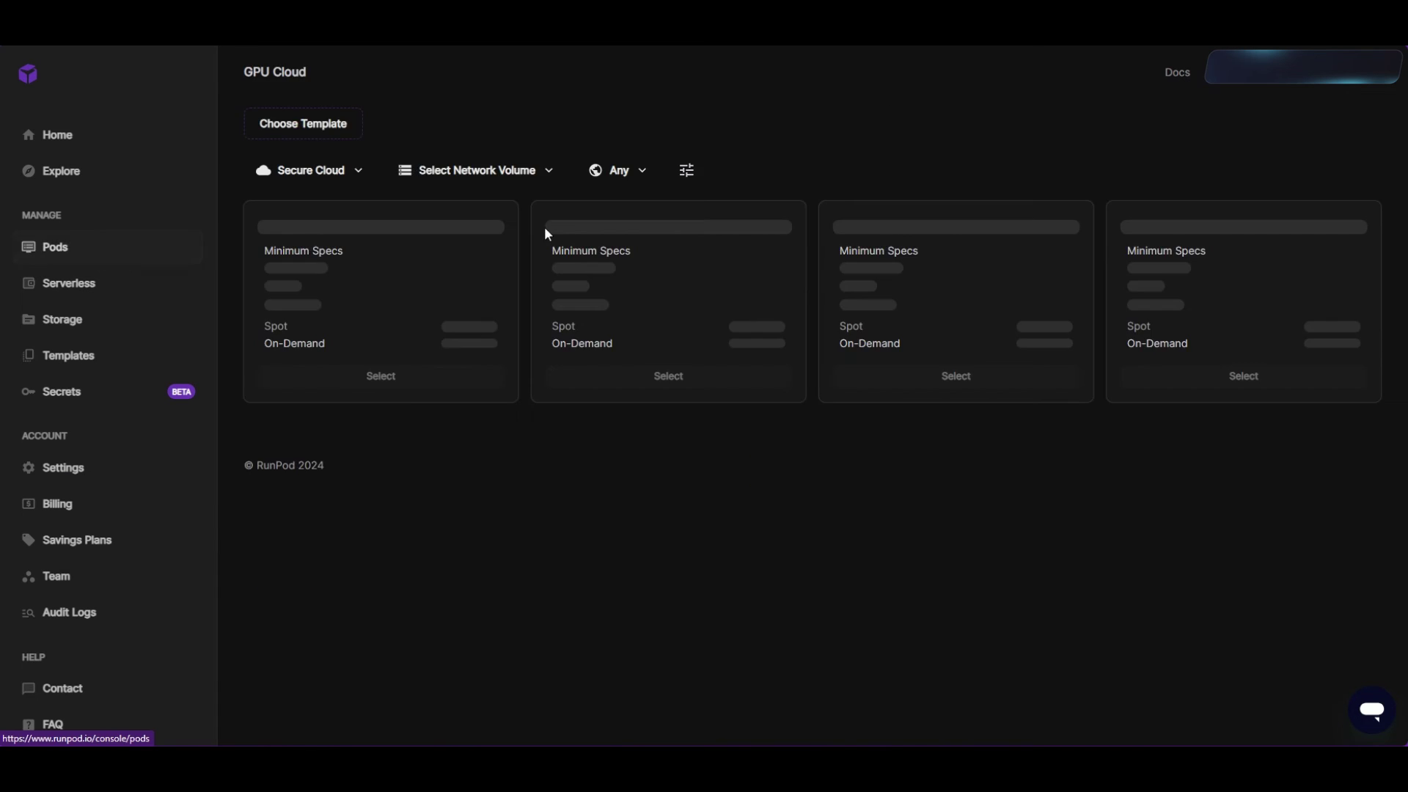
pyautogui.scroll(-2, 638, 291)
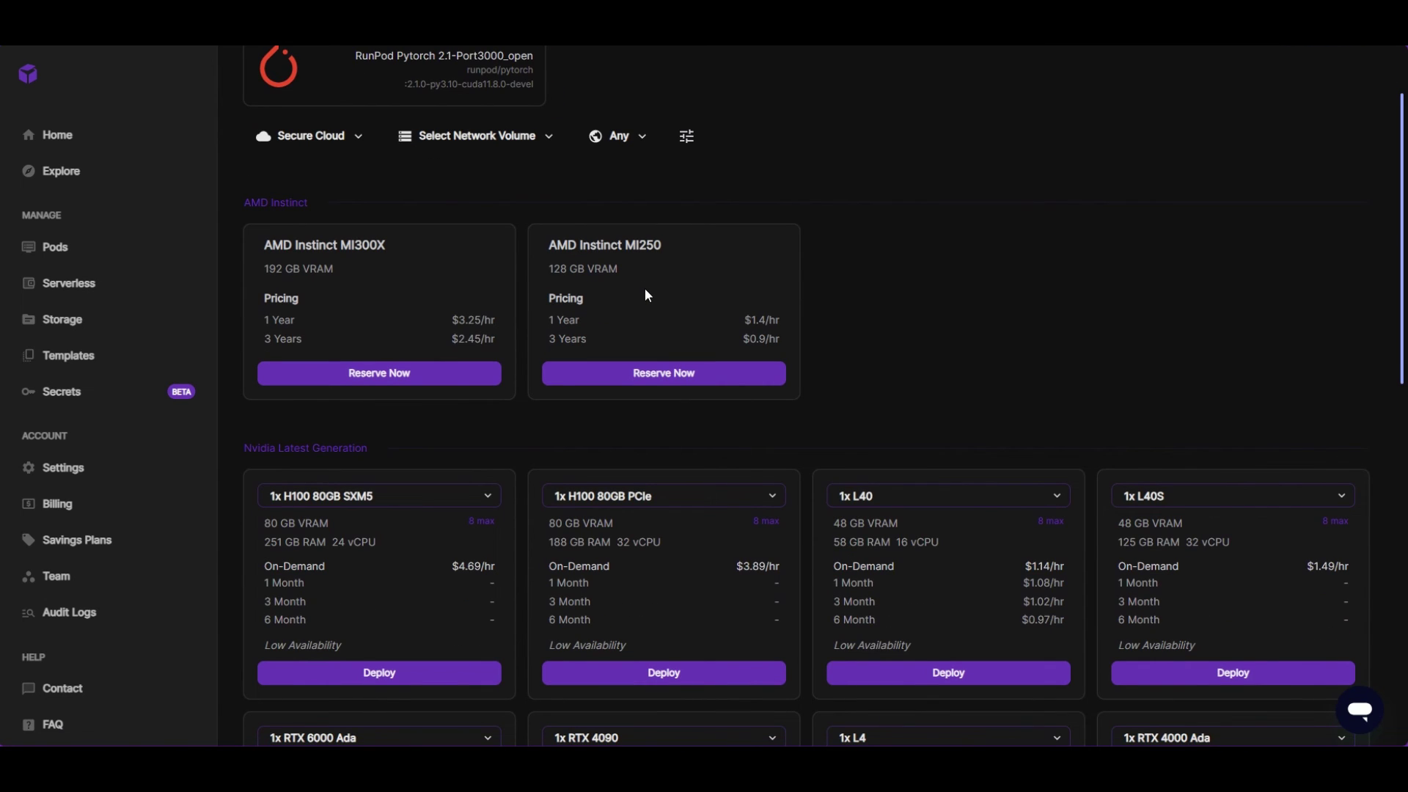
pyautogui.scroll(-10, 645, 293)
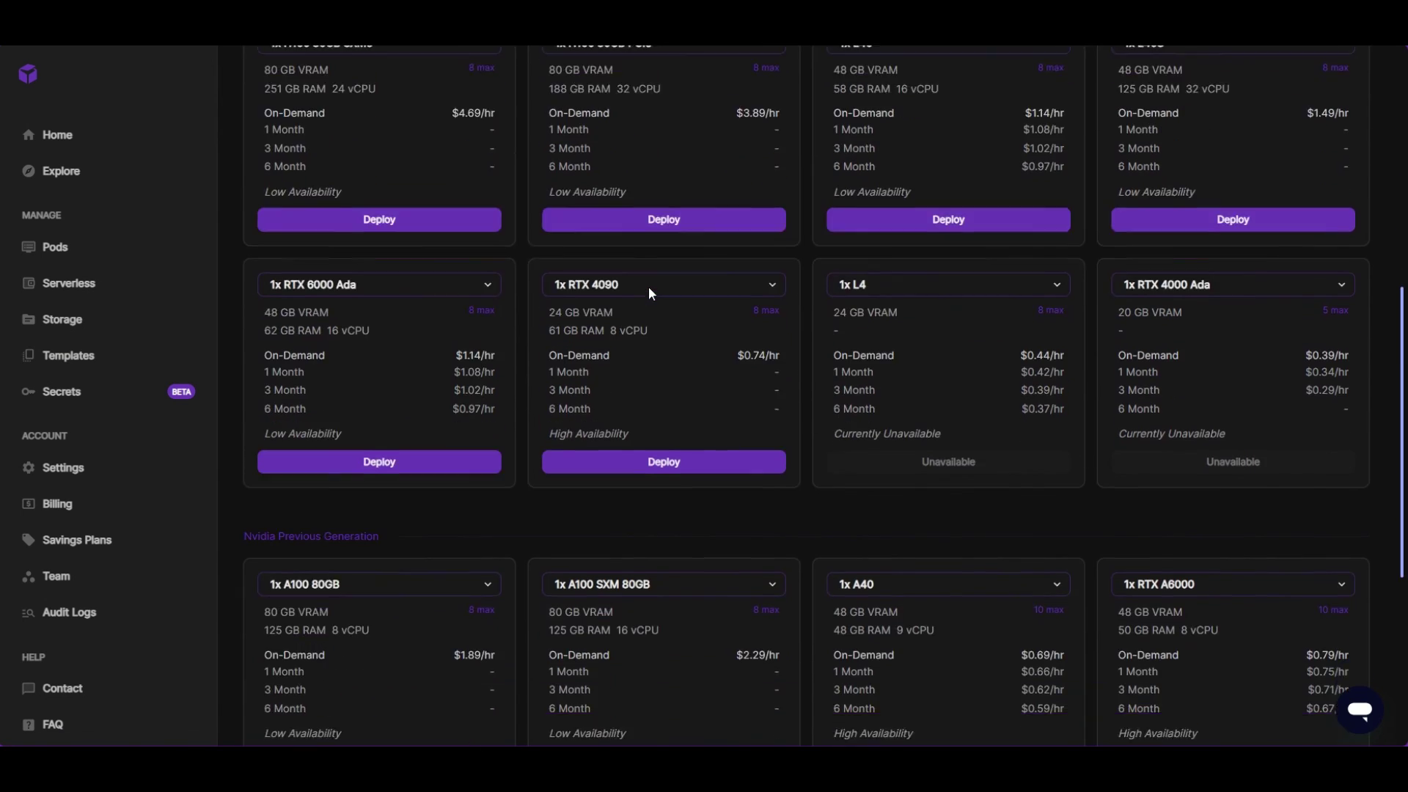
pyautogui.scroll(-1, 649, 287)
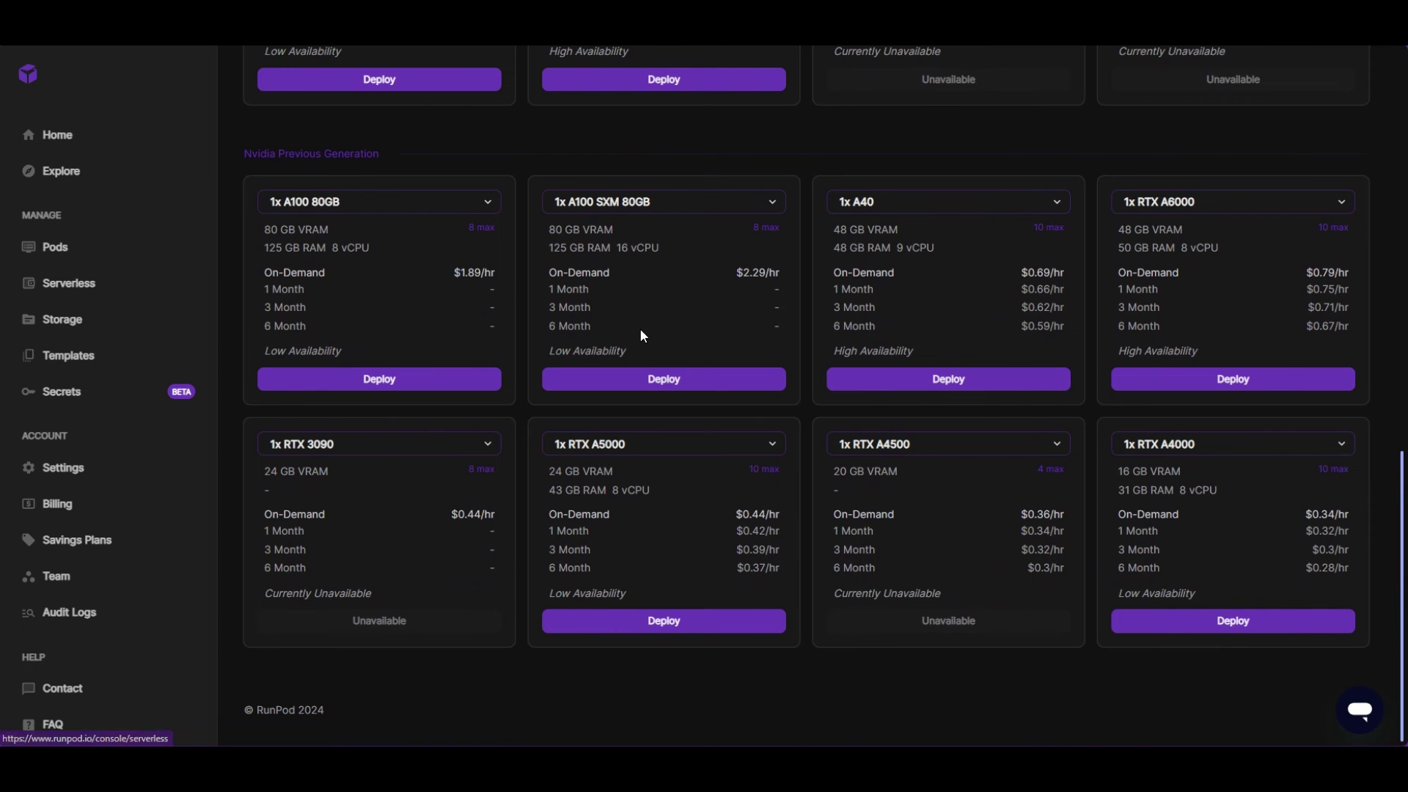
pyautogui.scroll(10, 640, 327)
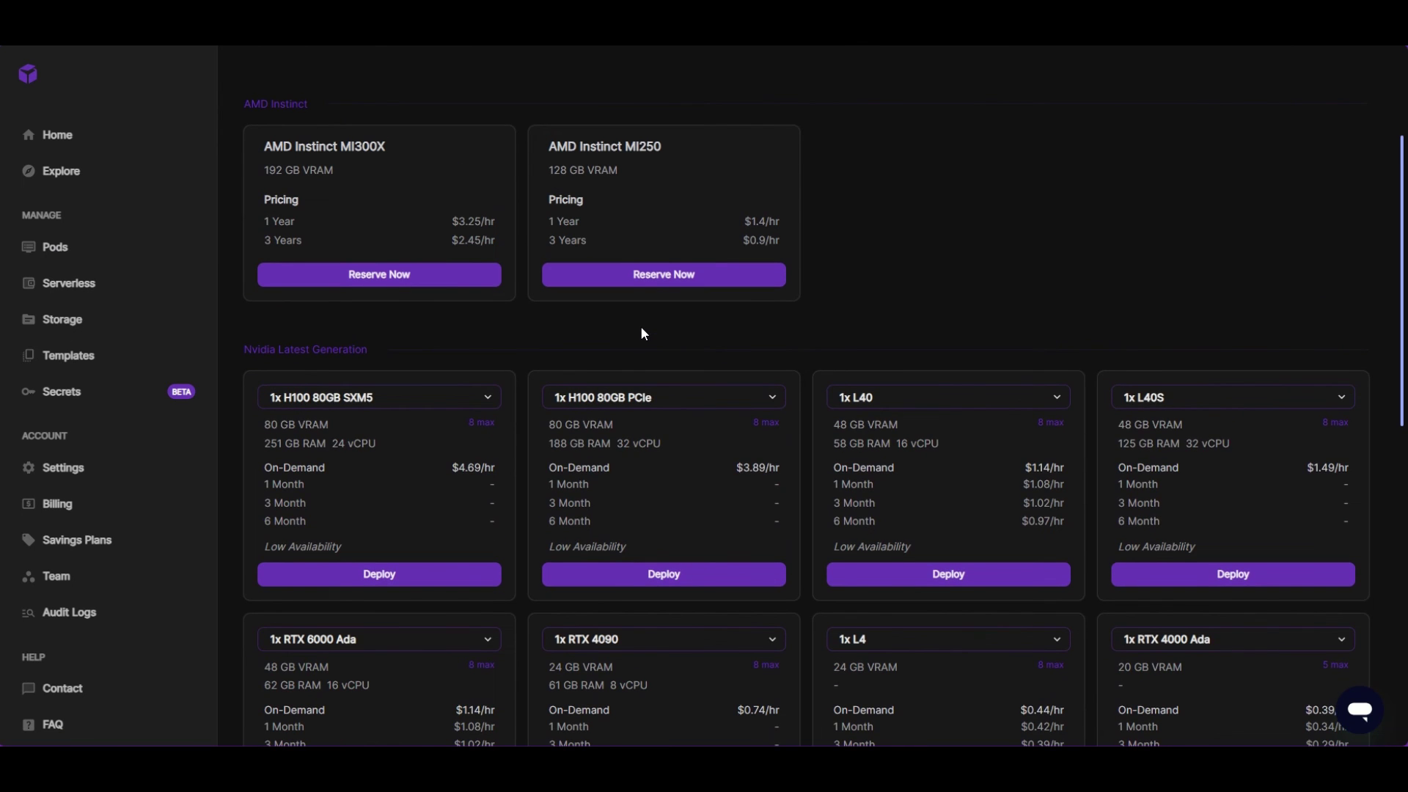
pyautogui.scroll(-5, 643, 332)
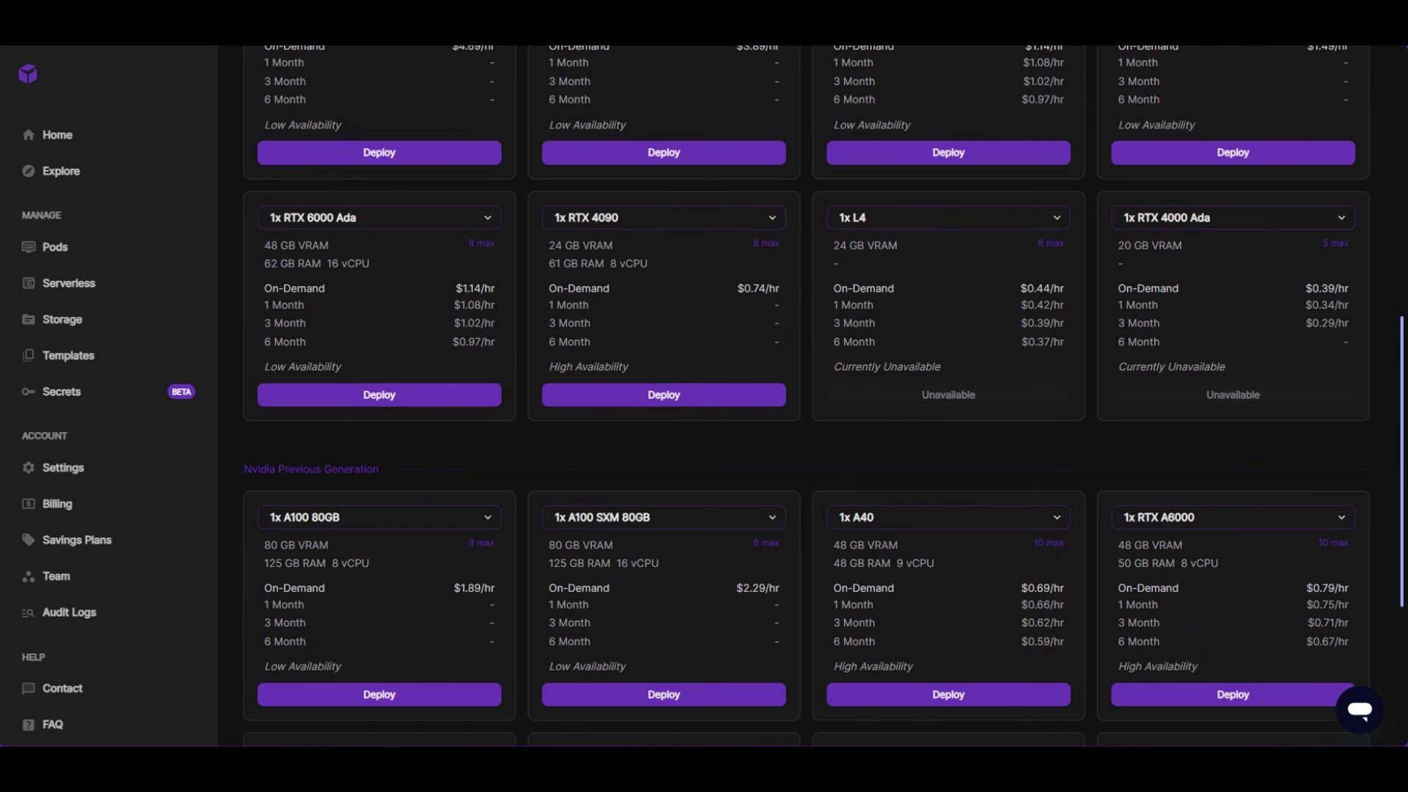
pyautogui.scroll(6, 522, 381)
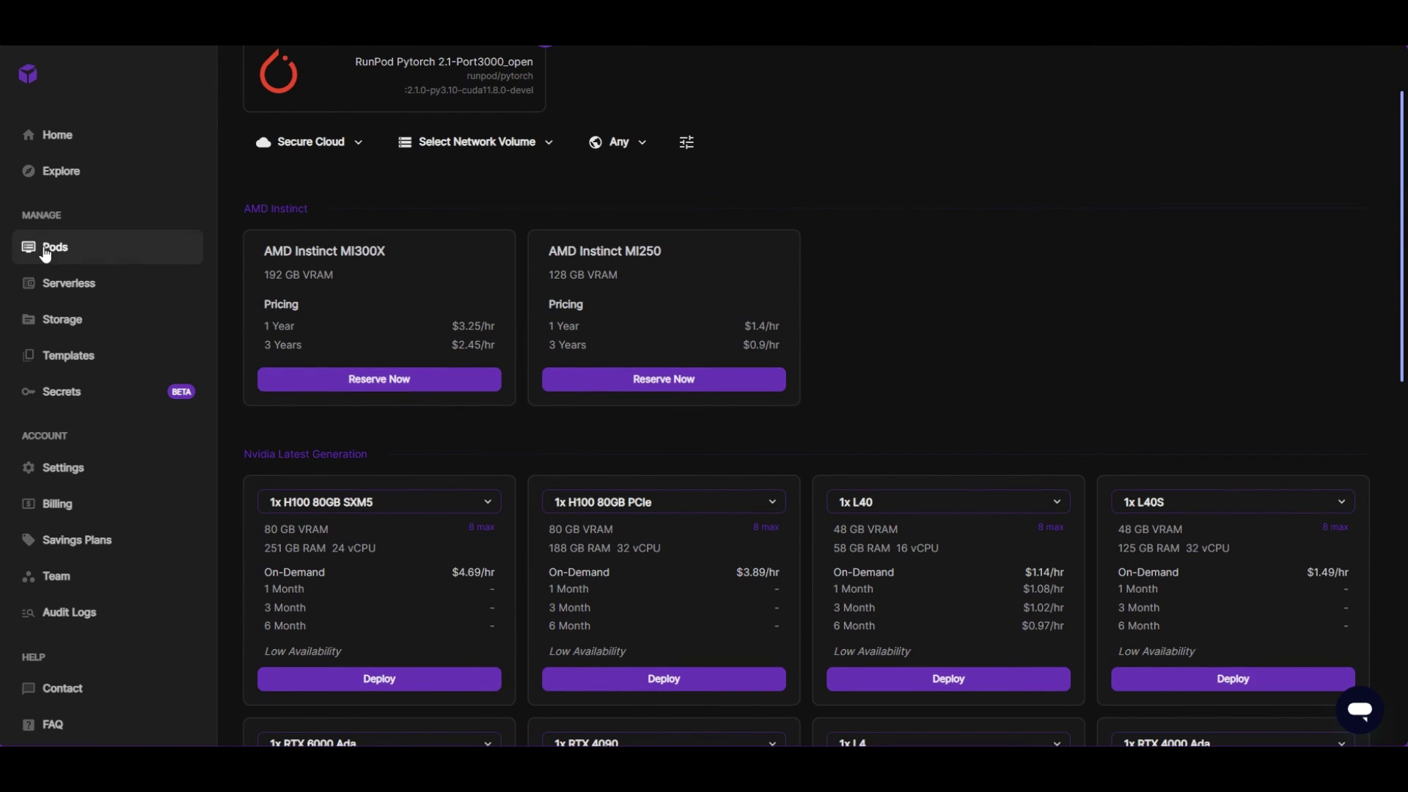
# Step: Return to the RunPod Pods overview and reopen the GPU Cloud offers for a new GPU pod
pyautogui.click(45, 249)
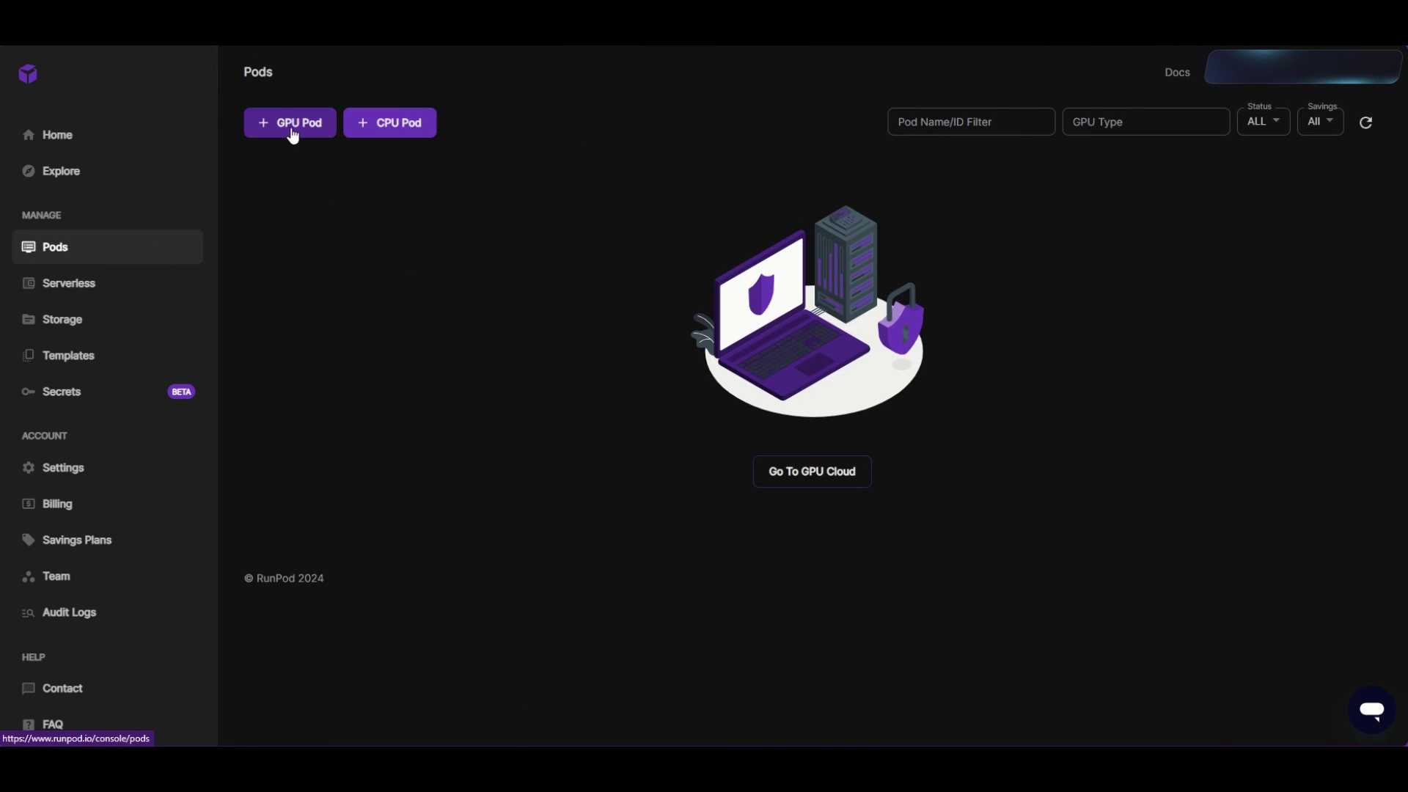
pyautogui.click(293, 136)
pyautogui.scroll(-5, 519, 364)
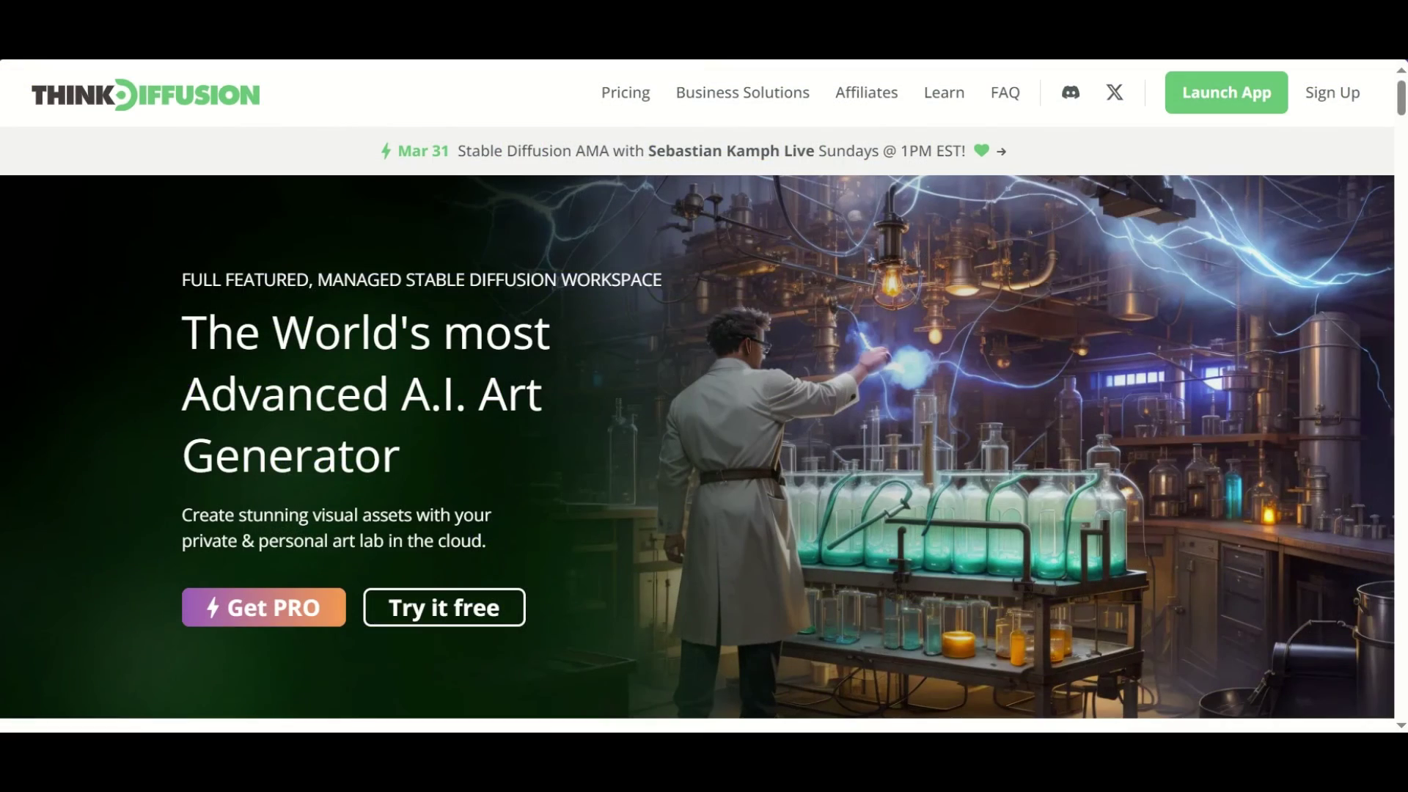
# Step: Switch to the ThinkDiffusion website, launch its app and view the startup page of the small Comfy session
pyautogui.click(1241, 109)
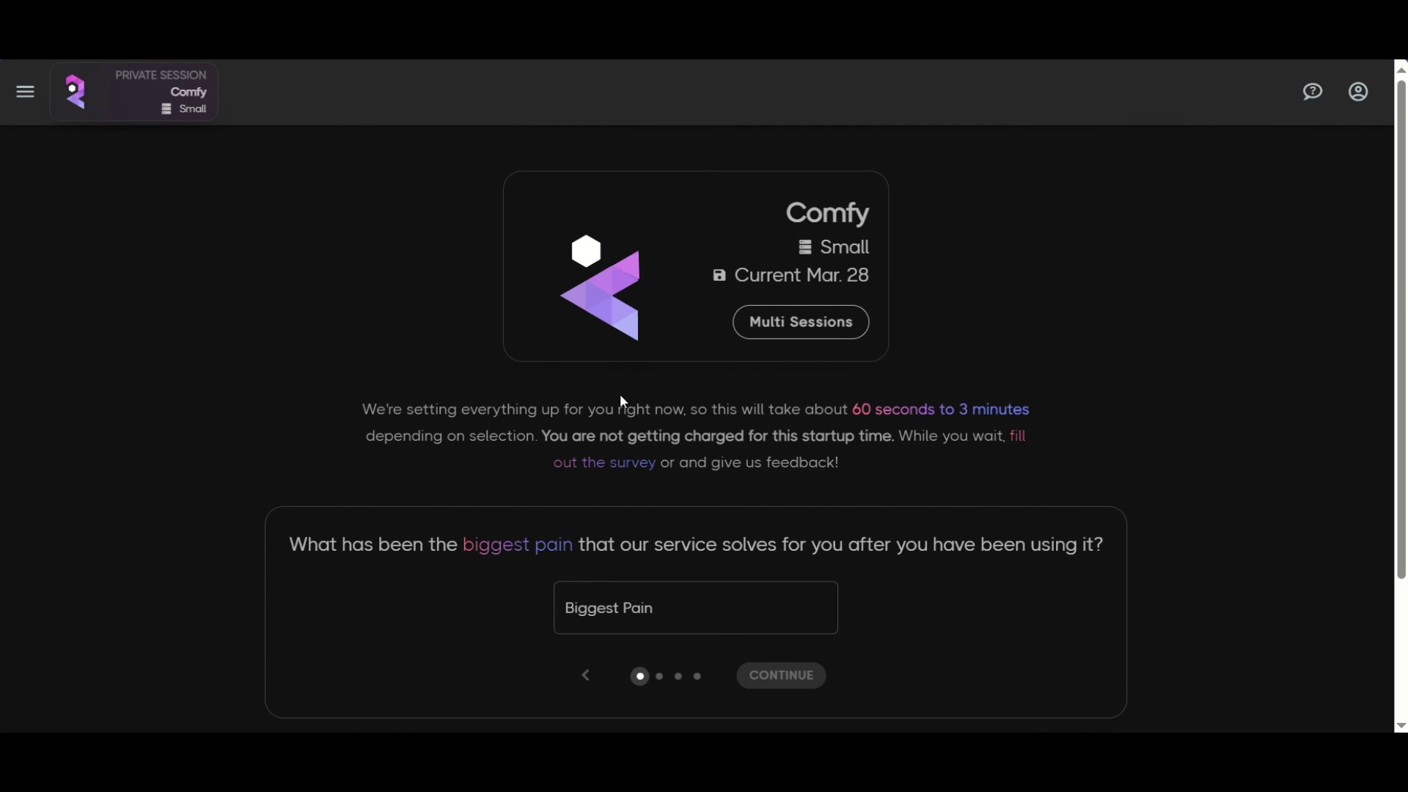
pyautogui.scroll(-2, 322, 352)
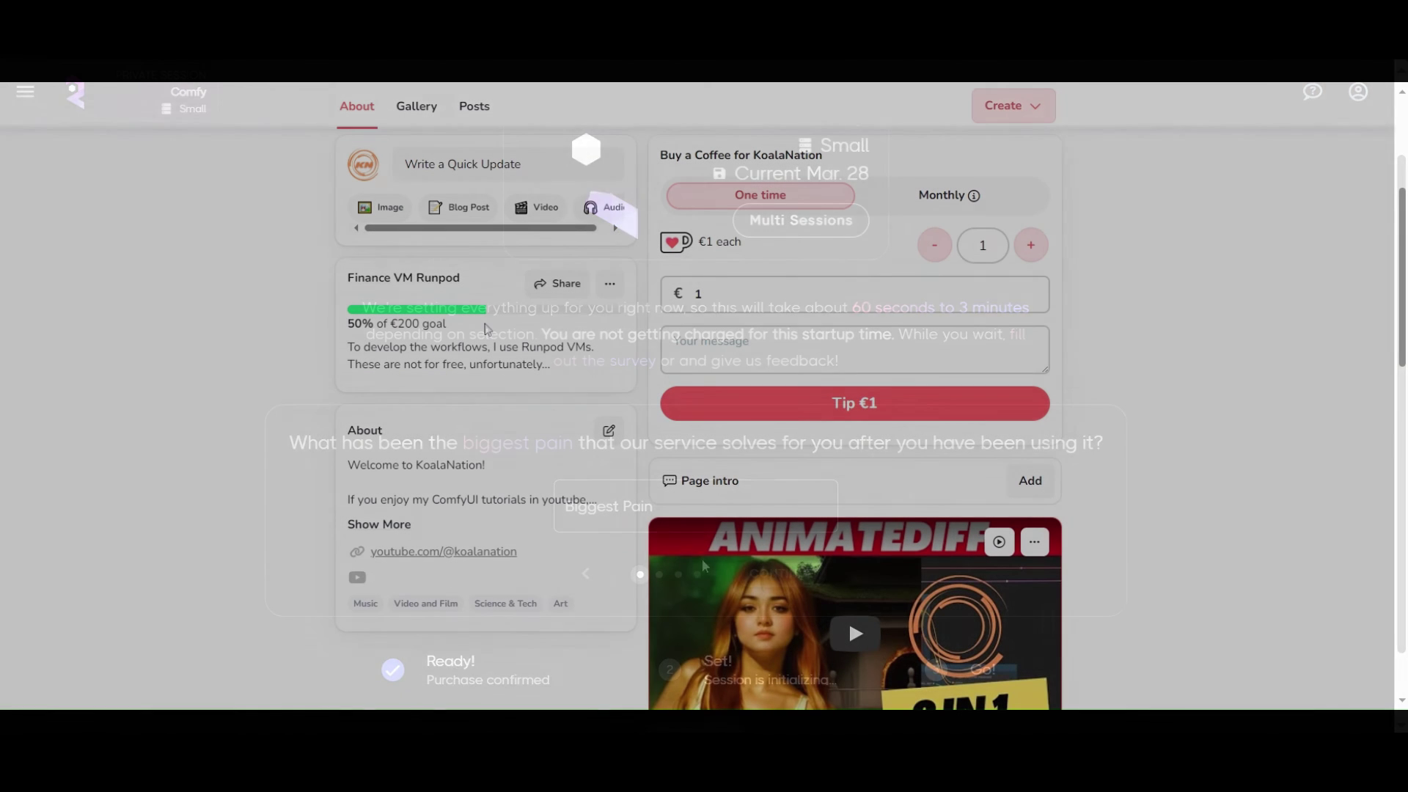
# Step: Switch to KoalaNation's Ko-fi page, look through it and start a one-time tip of €1
pyautogui.scroll(-5, 284, 310)
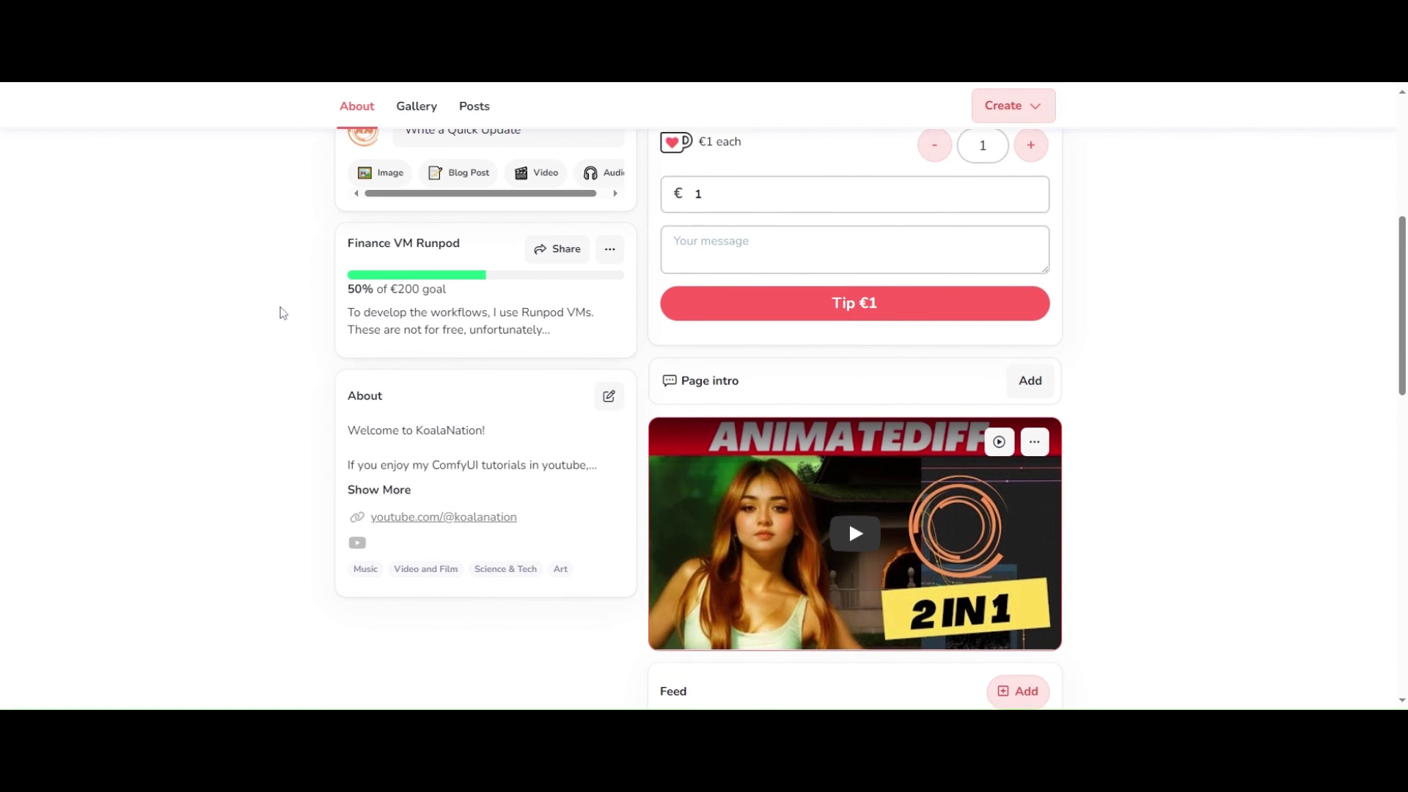
pyautogui.scroll(5, 281, 313)
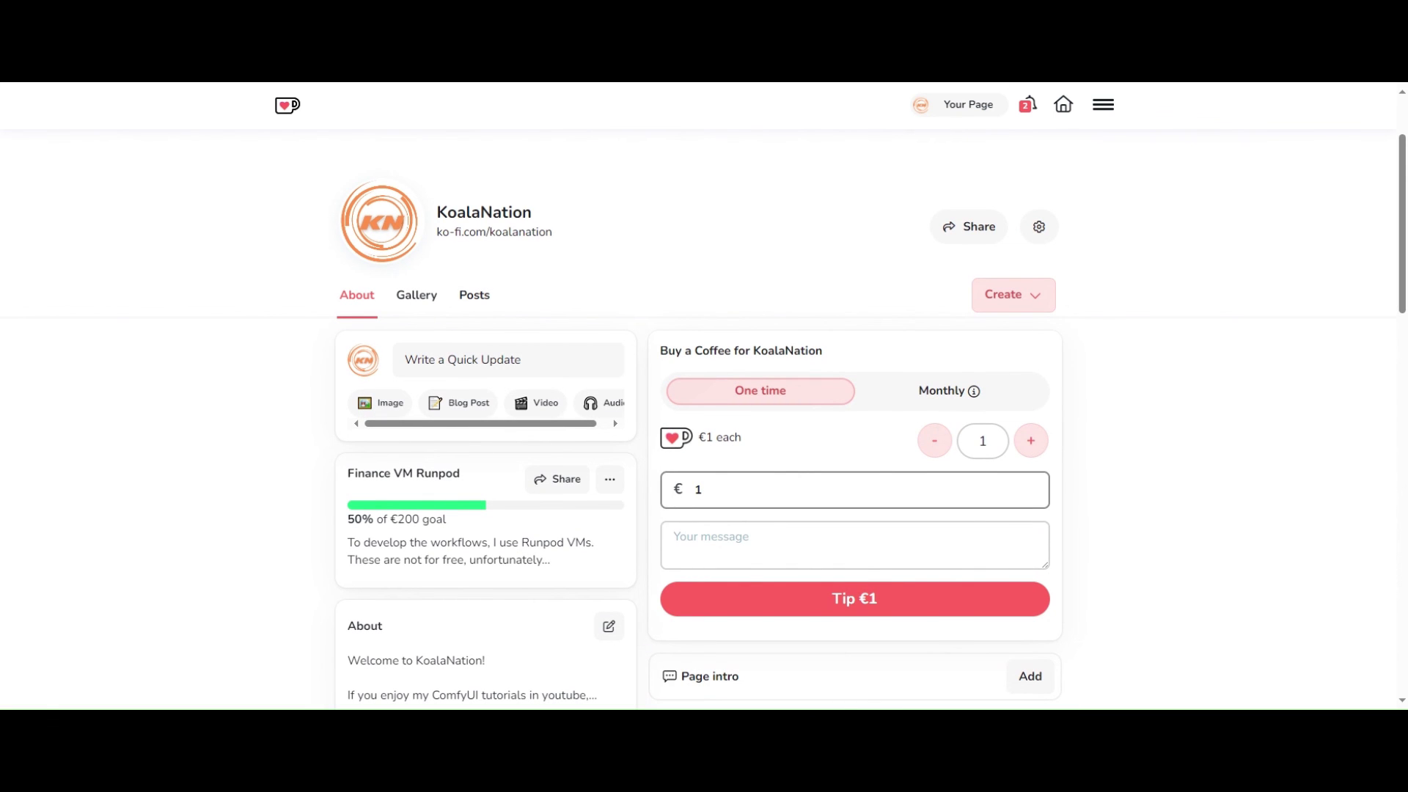
pyautogui.click(843, 606)
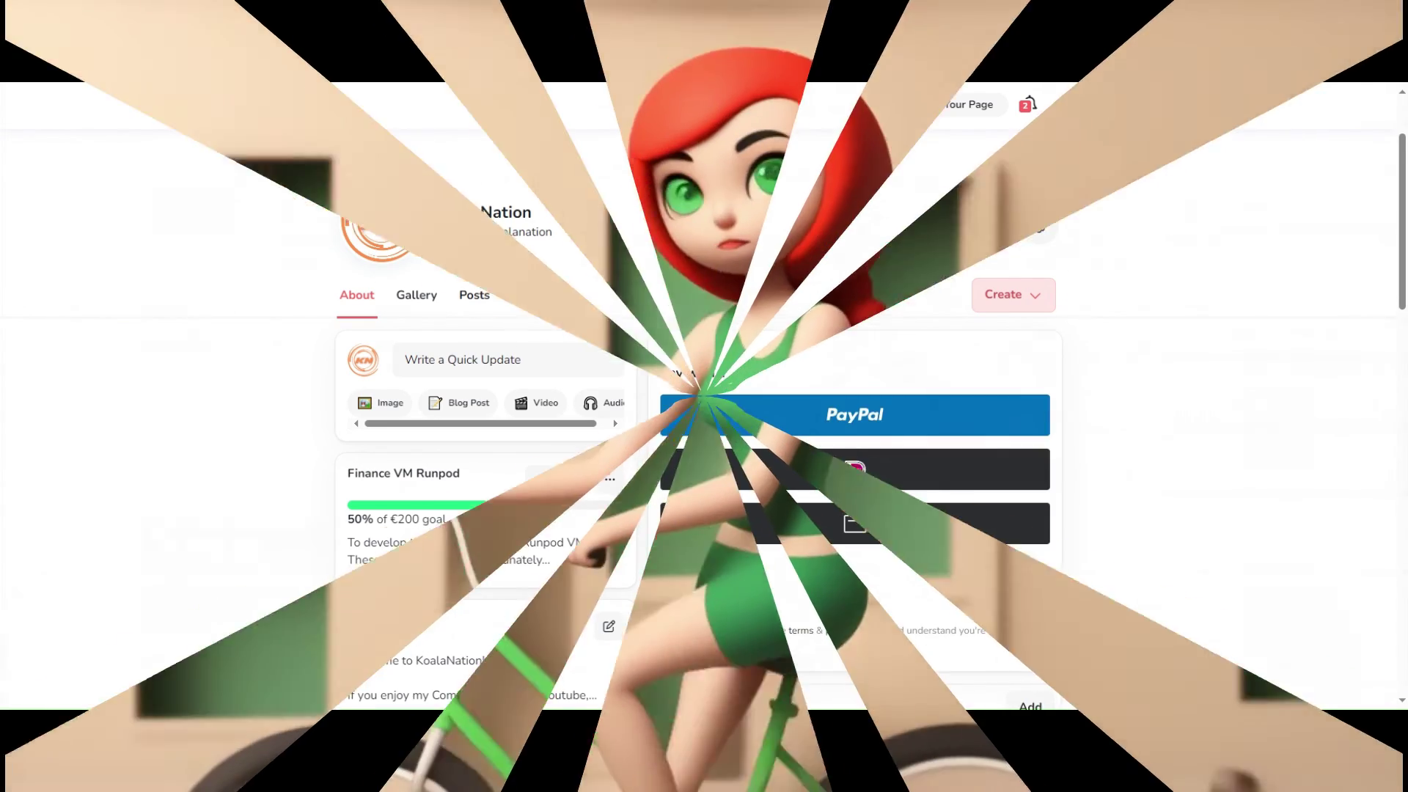